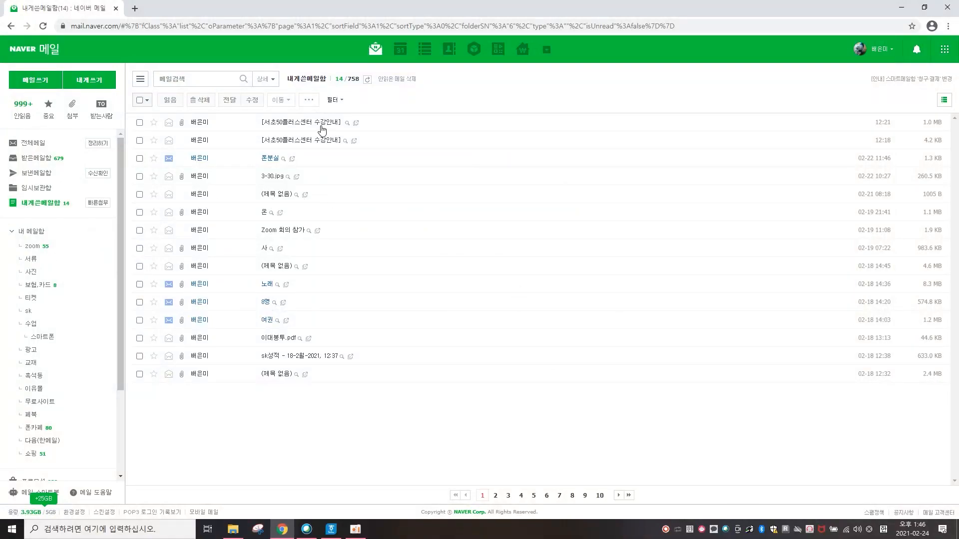
# Step: Open the newest "[서초50플러스센터 수강안내]" mail and download its four attachments: the two 버전up실력up_종합상가 위험물 .hwp files, 1.png and 2.png
pyautogui.click(321, 123)
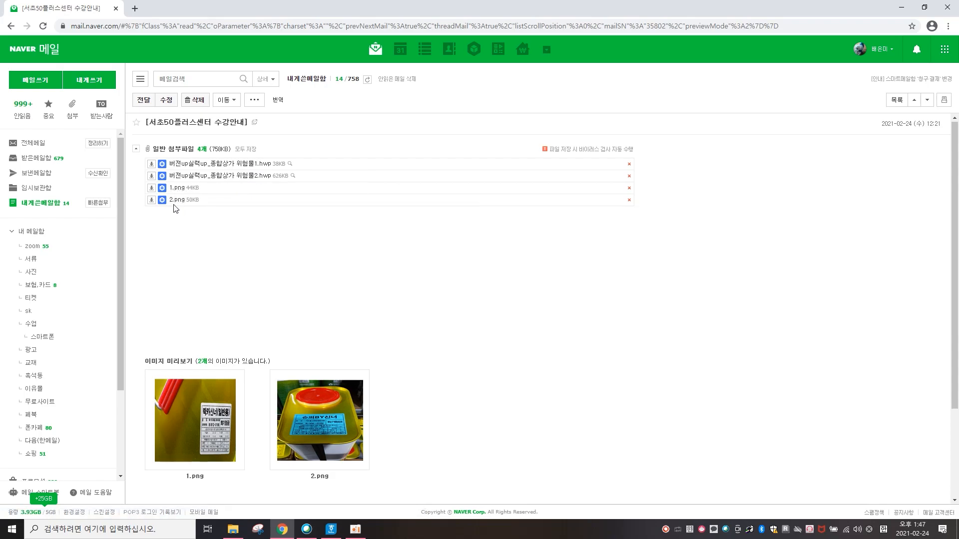
pyautogui.click(151, 165)
pyautogui.click(151, 176)
pyautogui.click(151, 189)
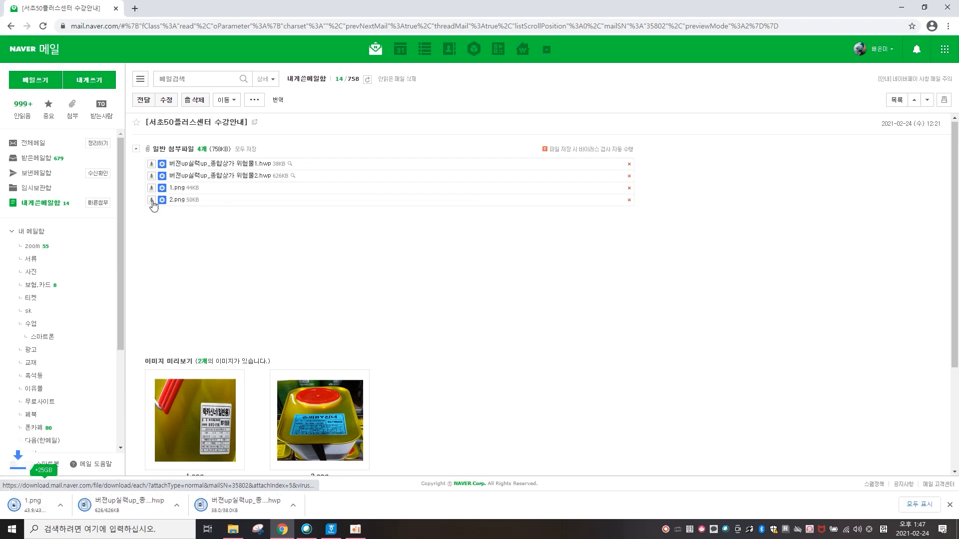
pyautogui.click(151, 200)
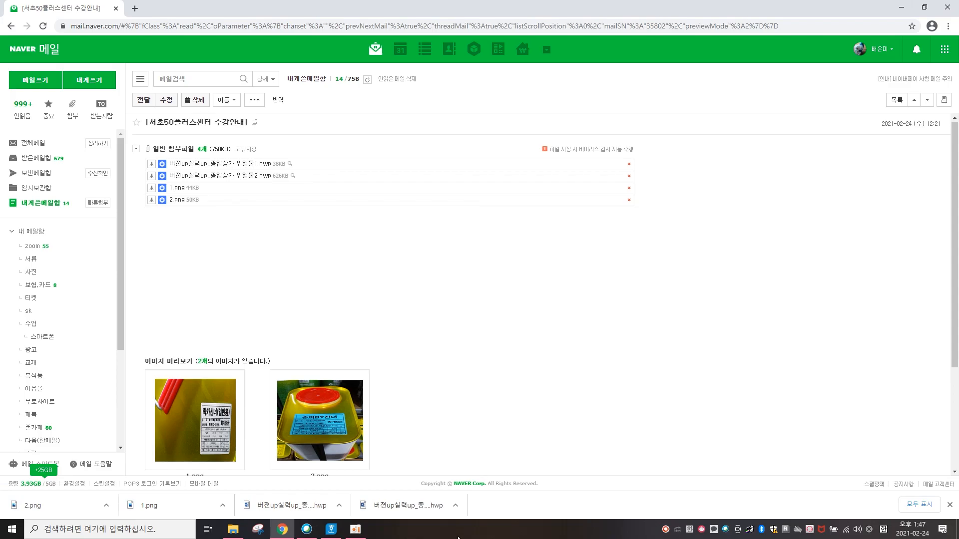
# Step: Open the downloaded 버전up실력up_종합상가 위험물1.hwp with HWP 2020 and maximize its window
pyautogui.click(459, 503)
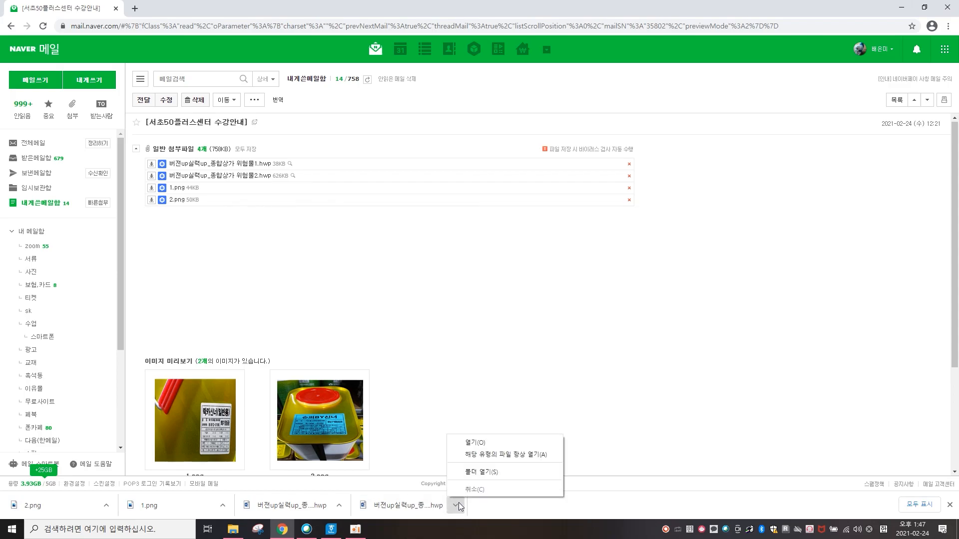
pyautogui.click(483, 443)
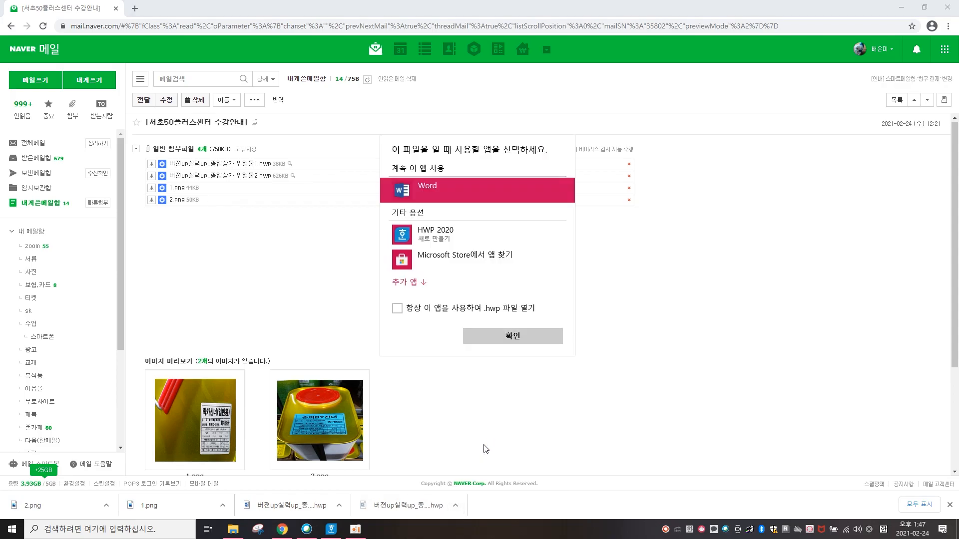
pyautogui.click(437, 231)
pyautogui.click(512, 336)
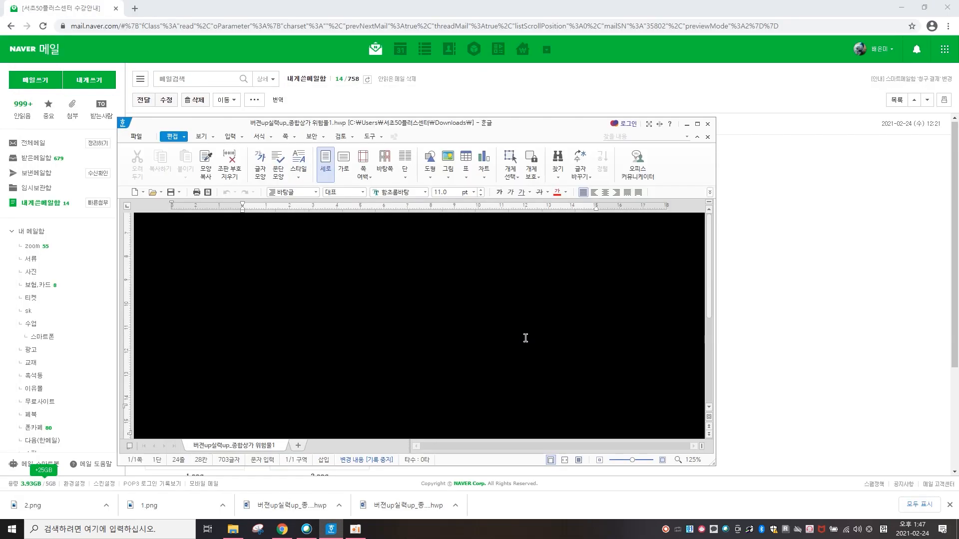
pyautogui.click(696, 125)
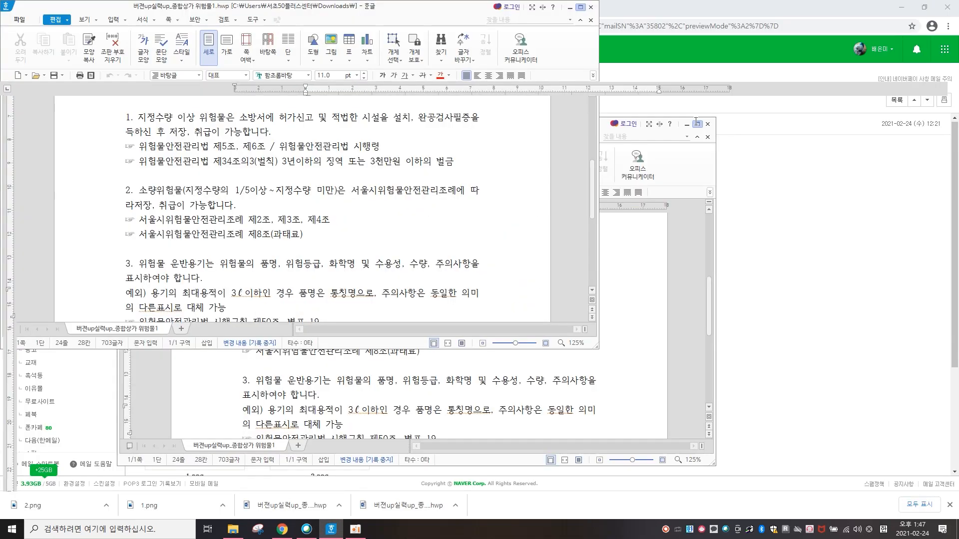
pyautogui.scroll(5, 554, 355)
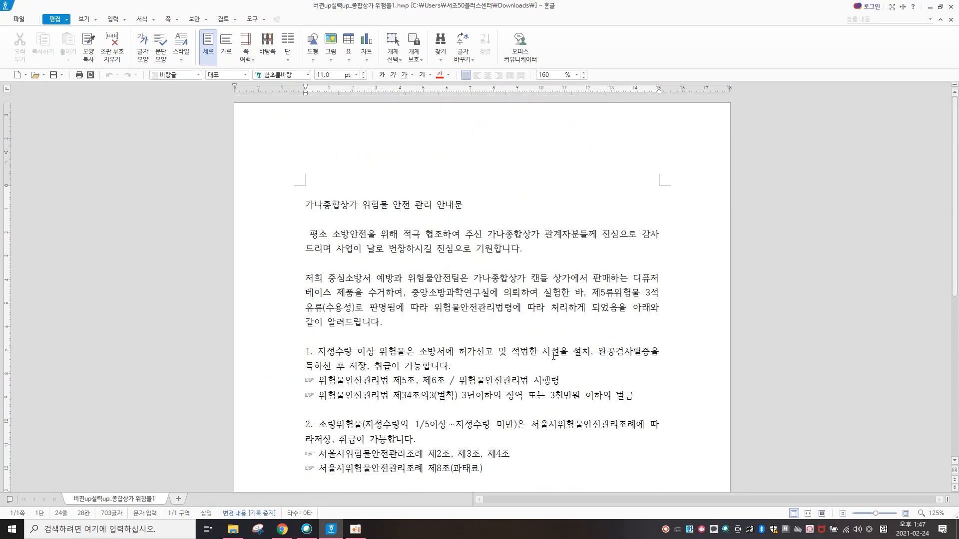
# Step: Minimize the open windows, switch to a fresh 한글 2020 session and create a blank document (새 문서)
pyautogui.click(929, 7)
pyautogui.click(901, 7)
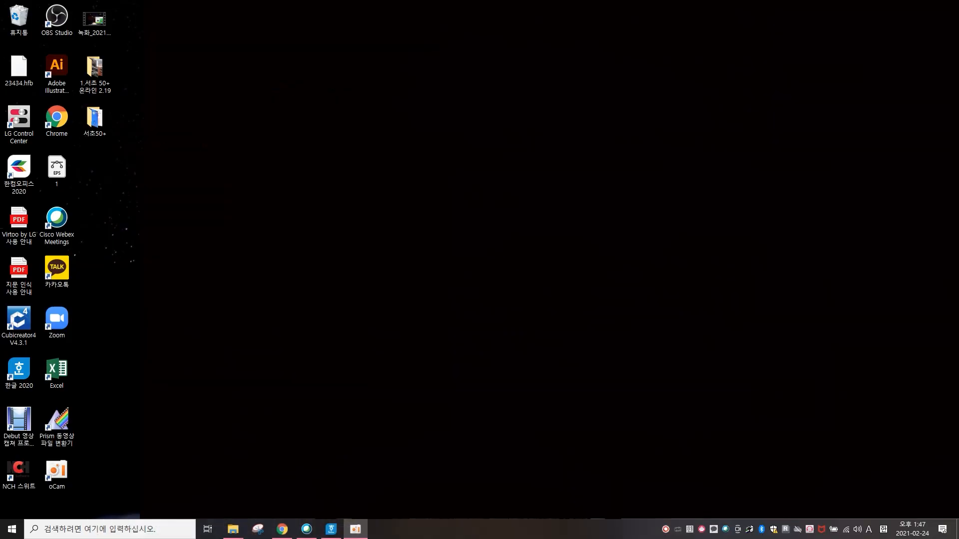
pyautogui.doubleClick(26, 372)
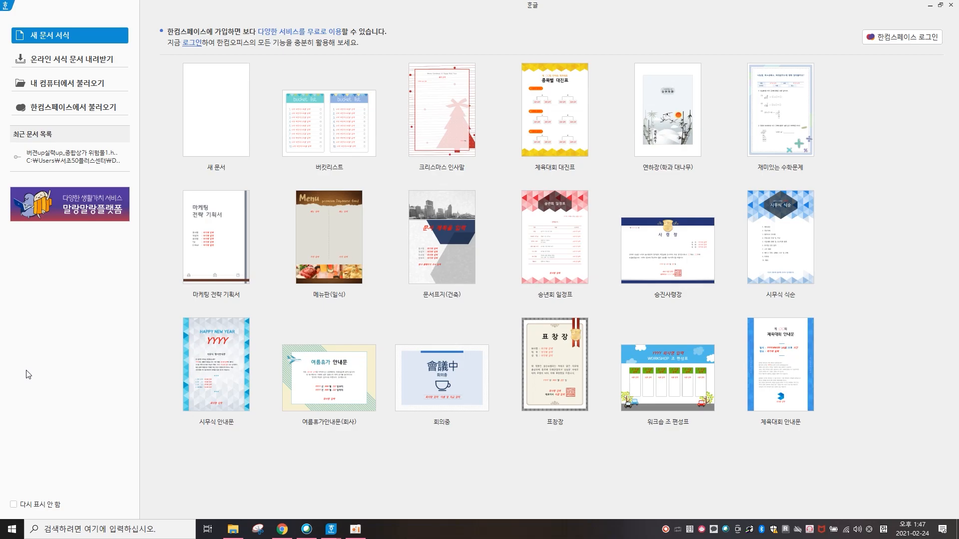
pyautogui.click(220, 113)
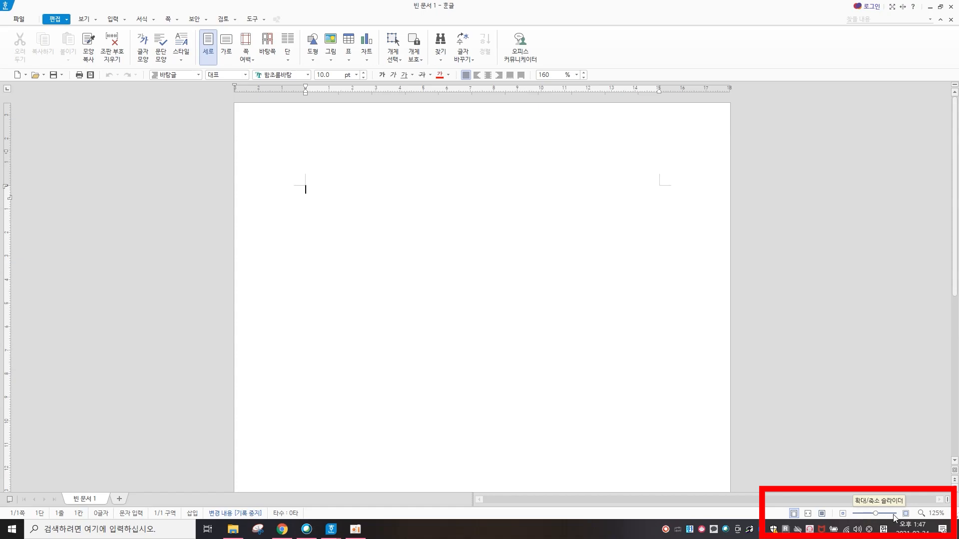
# Step: View the blank page at 100% zoom, fitted to the whole page (쪽 맞춤), and fitted to its width (폭 맞춤)
pyautogui.moveTo(878, 516); pyautogui.dragTo(876, 518)
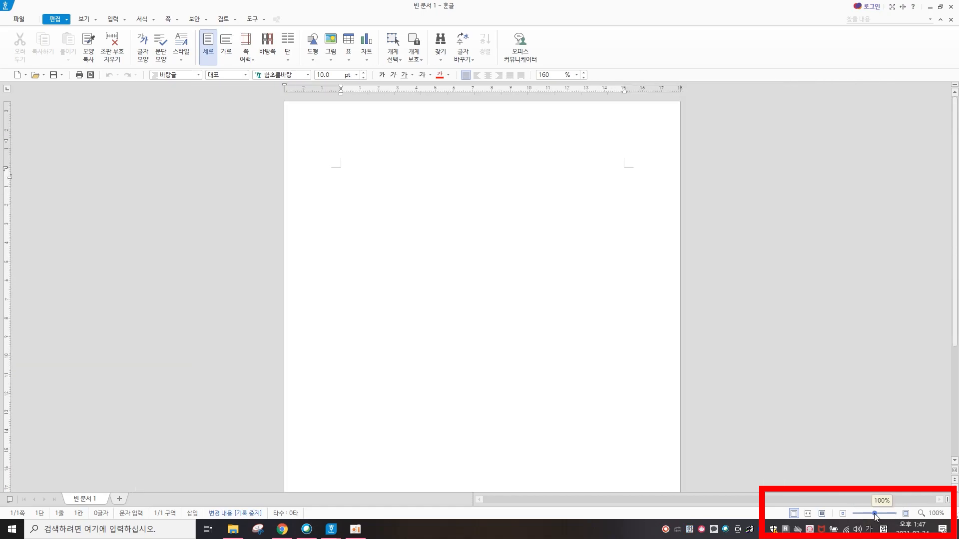
pyautogui.click(822, 514)
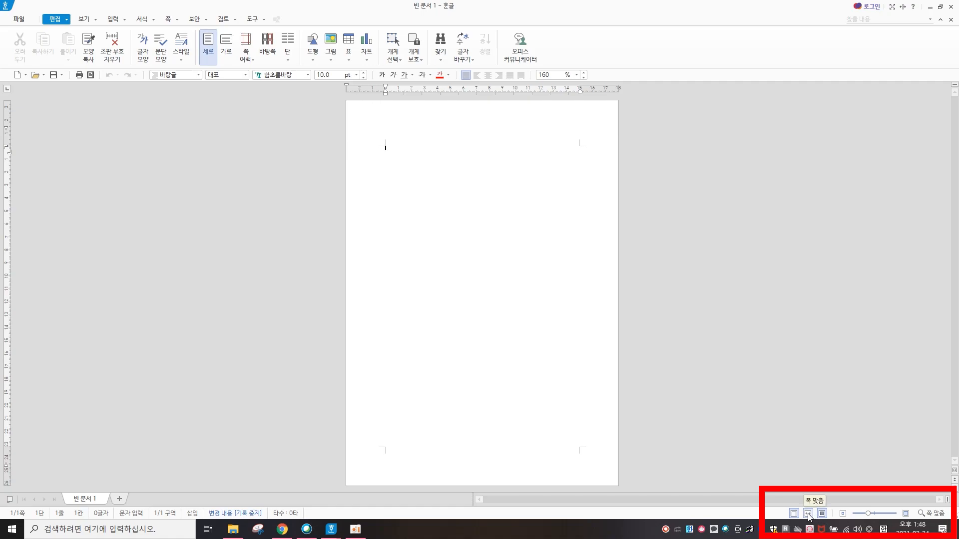
pyautogui.click(808, 514)
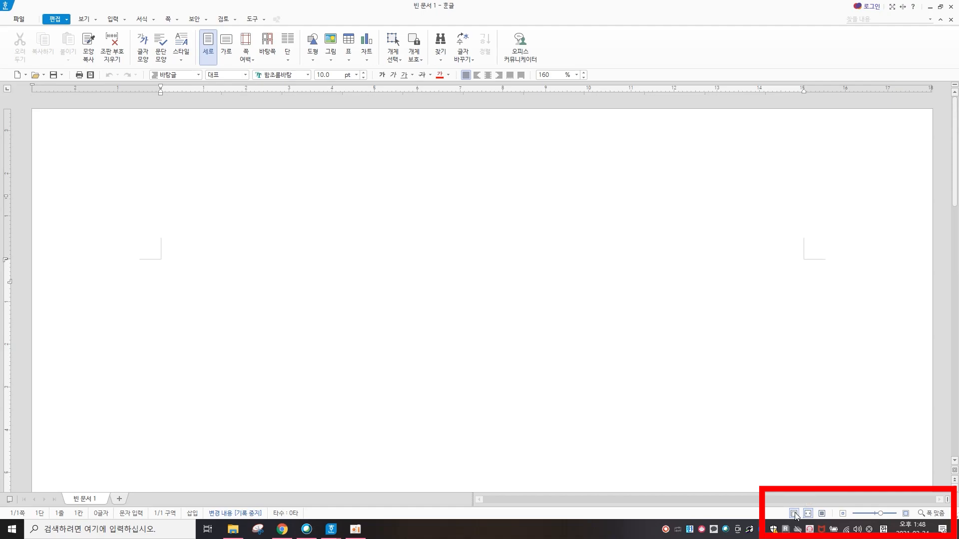
# Step: Compare the blank page with the page outline (쪽 윤곽) off and on, including at whole-page fit, and set the zoom to 147%
pyautogui.click(795, 514)
pyautogui.click(795, 514)
pyautogui.click(823, 513)
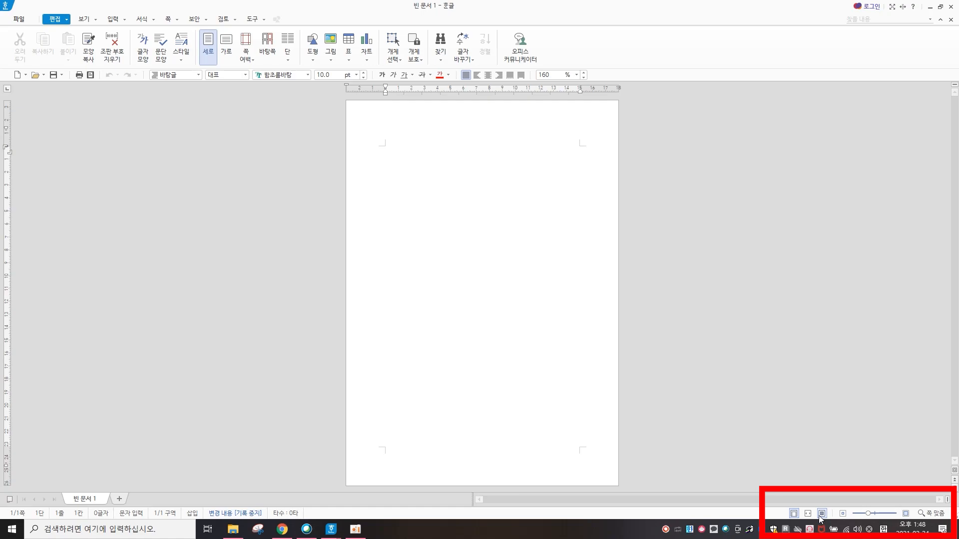
pyautogui.click(795, 515)
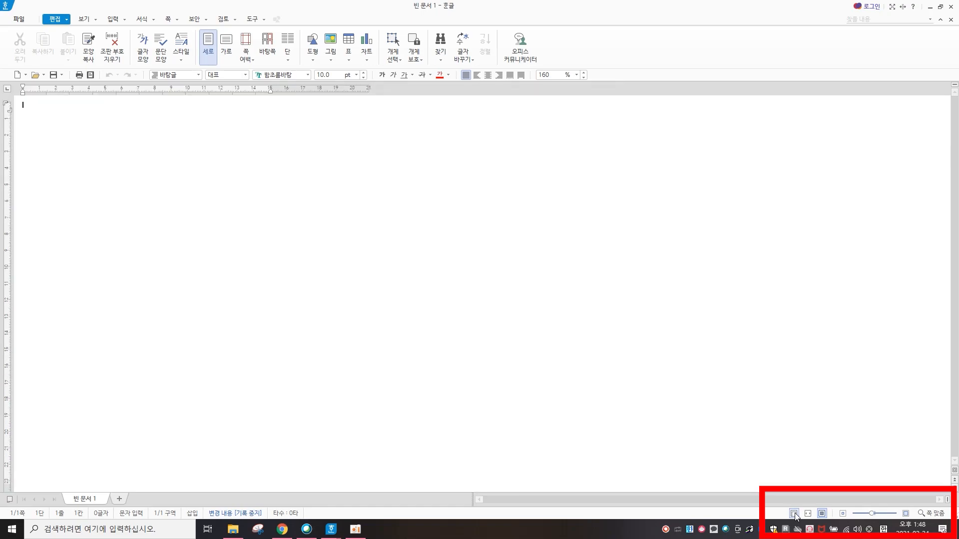
pyautogui.click(796, 515)
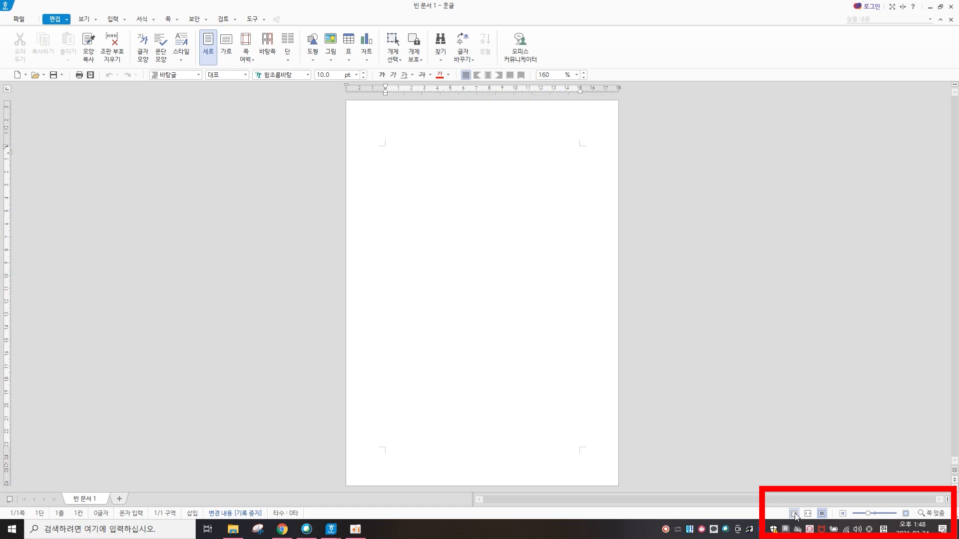
pyautogui.click(796, 515)
pyautogui.click(795, 515)
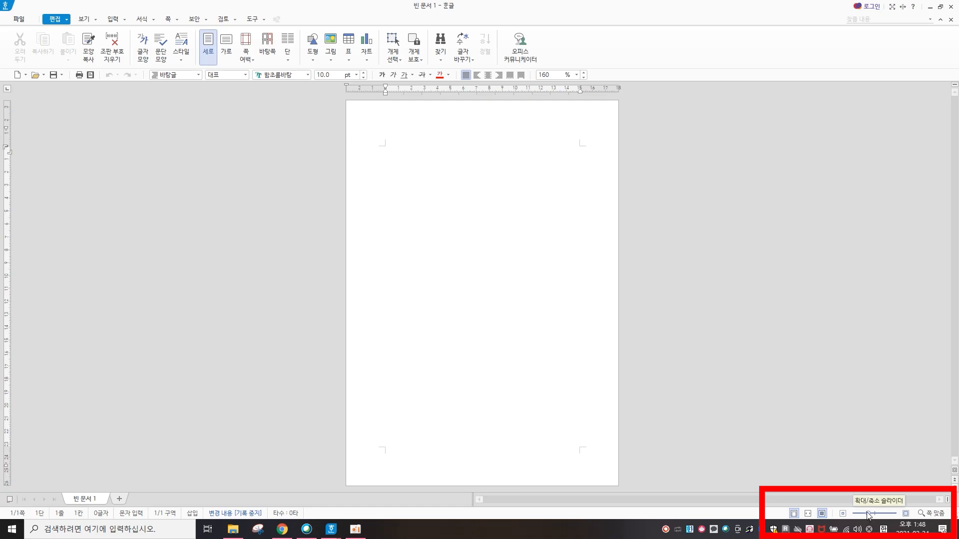
pyautogui.moveTo(869, 514); pyautogui.dragTo(878, 516)
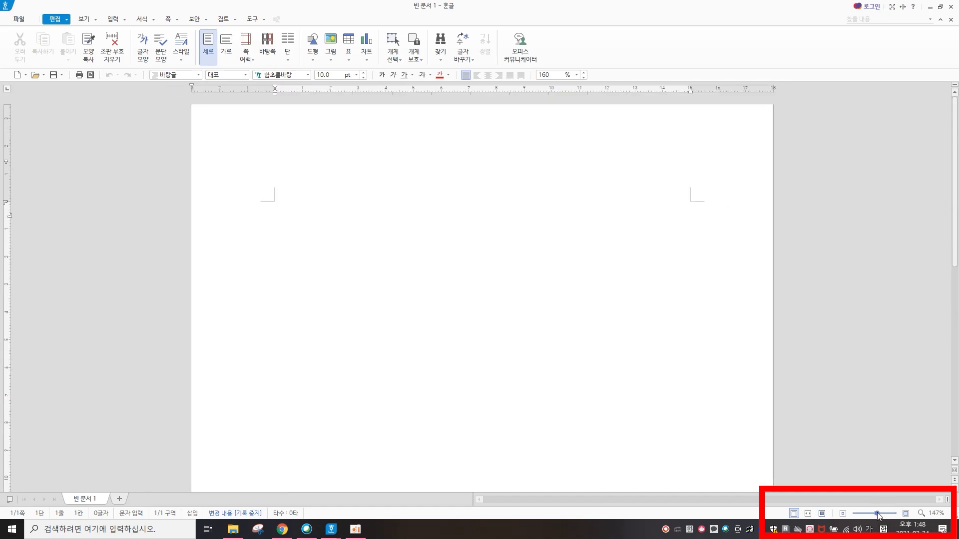
# Step: Open 버전up실력up_종합상가 위험물1 from the 다운로드 folder and maximize its window
pyautogui.click(17, 20)
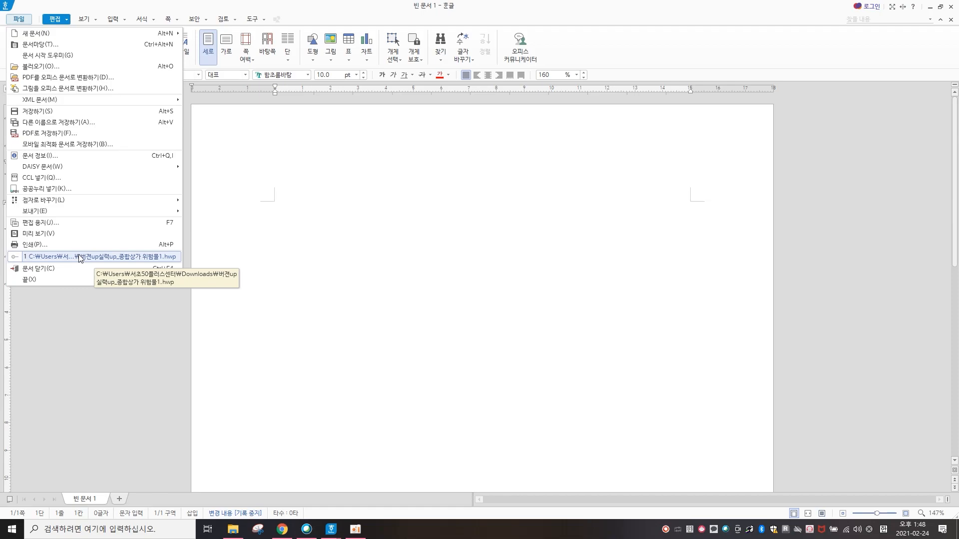
pyautogui.click(55, 67)
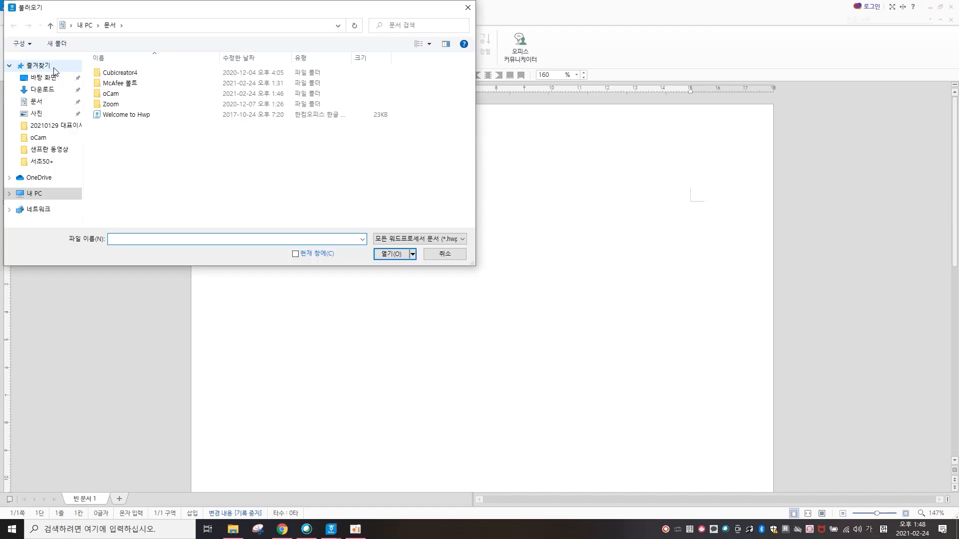
pyautogui.click(45, 92)
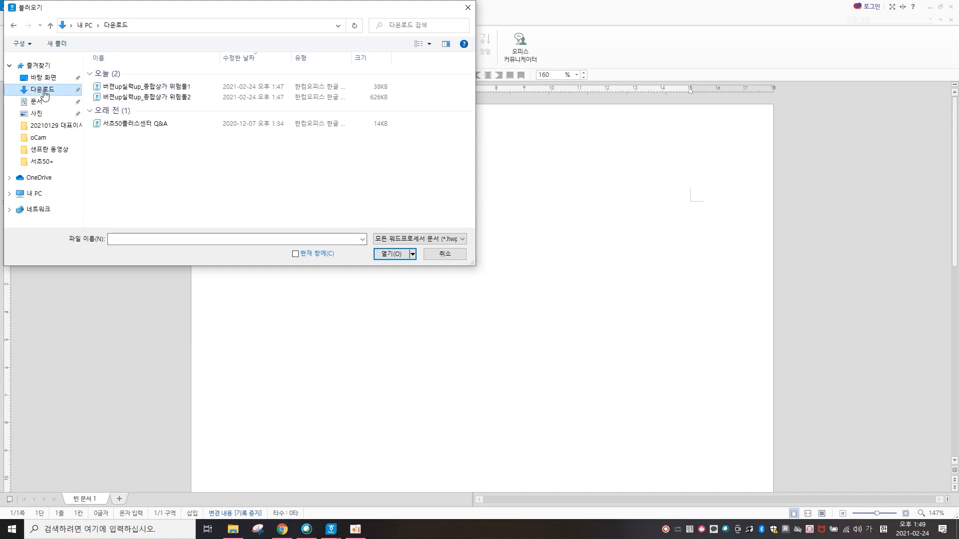
pyautogui.click(151, 91)
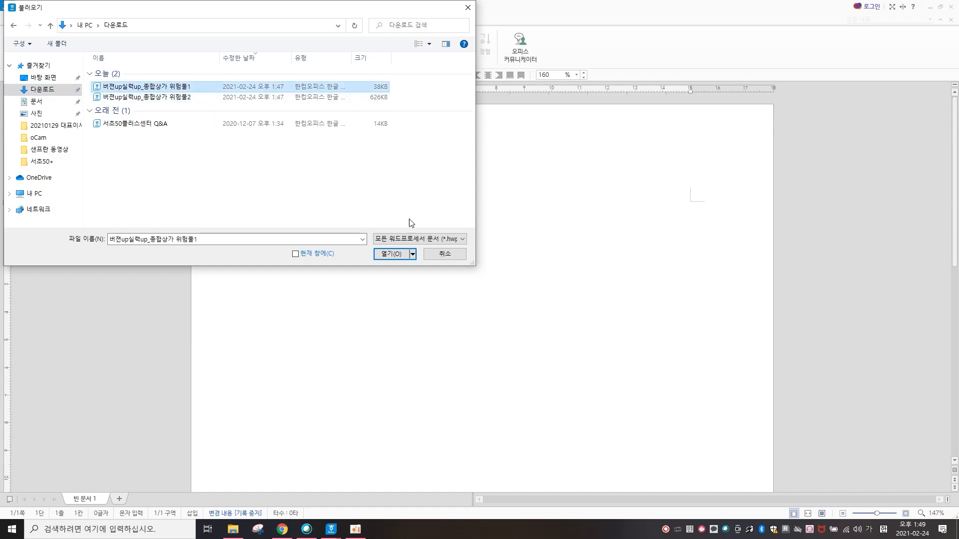
pyautogui.click(391, 255)
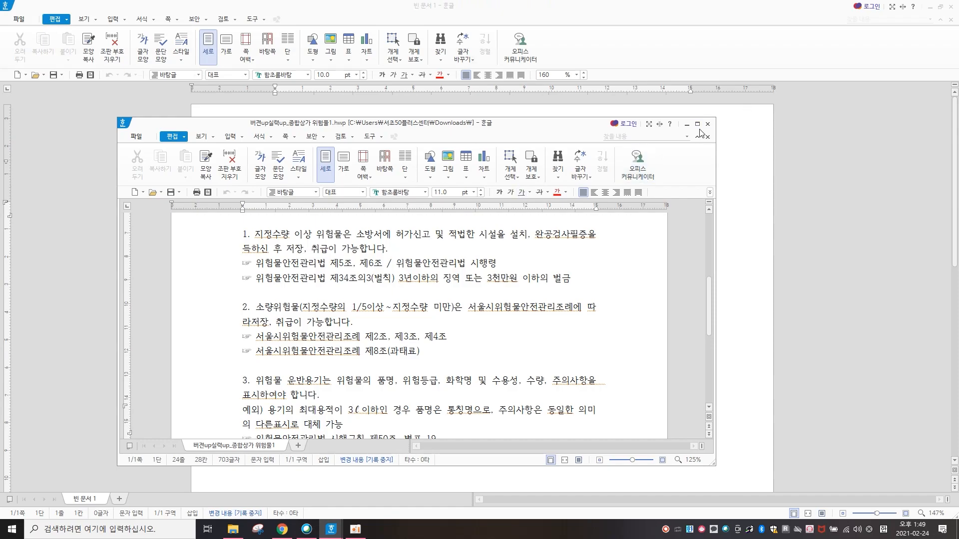
pyautogui.click(698, 124)
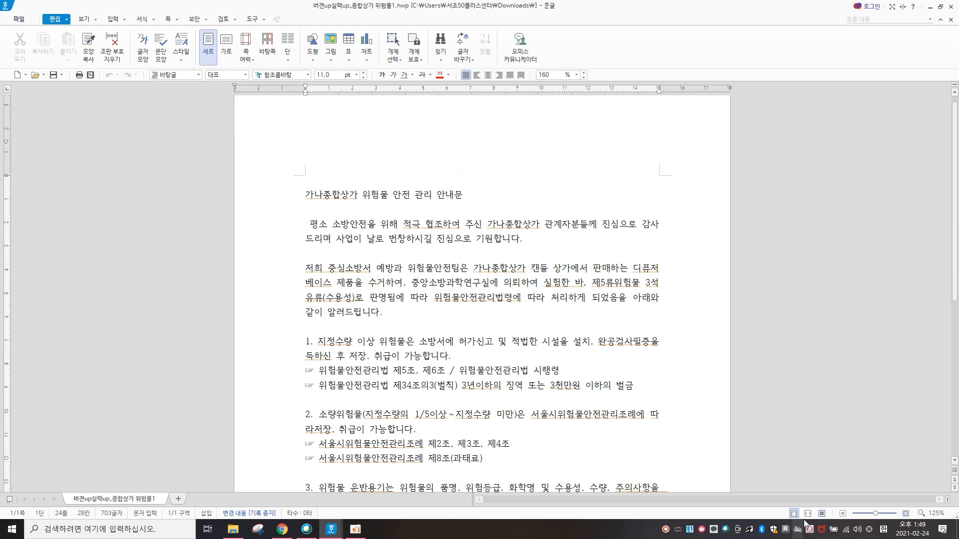
# Step: Fit the whole page in view and set the page margins to the 좁게1(머리말/꼬리말 여백포함) preset
pyautogui.click(822, 514)
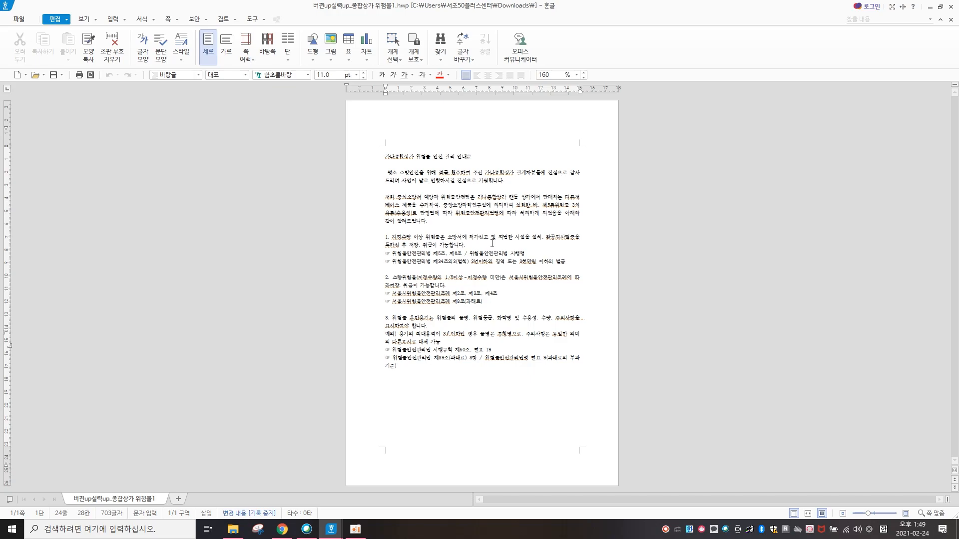
pyautogui.click(821, 514)
pyautogui.click(247, 61)
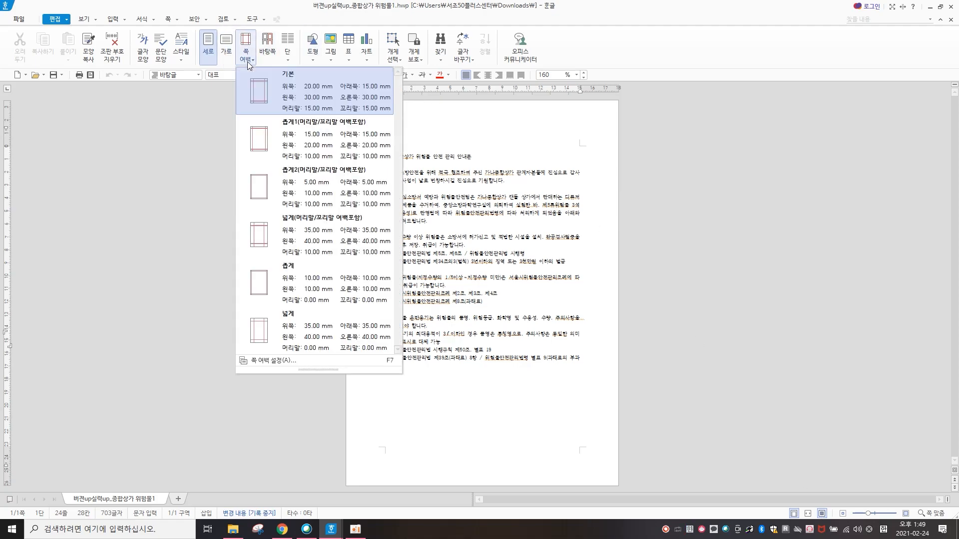
pyautogui.click(269, 139)
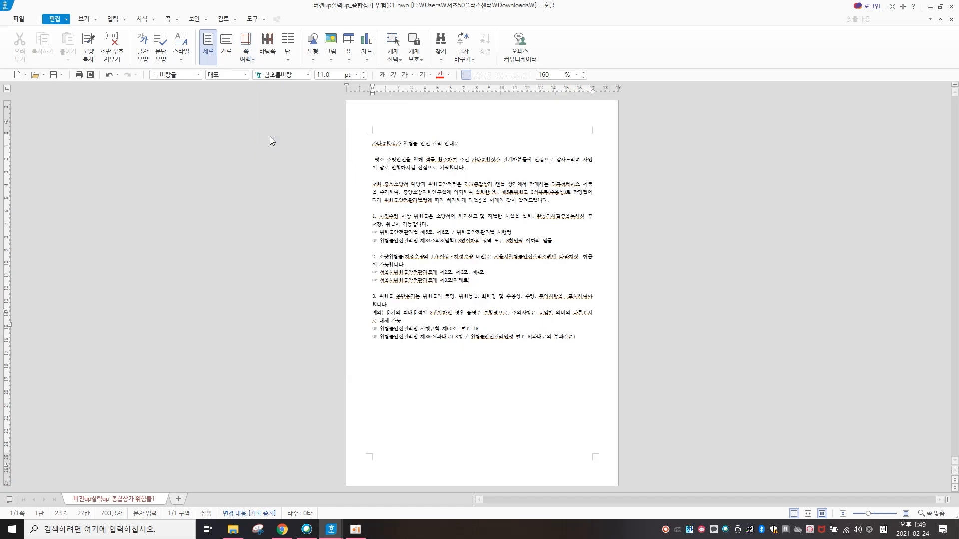
# Step: Try the 좁게2(머리말/꼬리말 여백포함) margin preset and return the page to 좁게1
pyautogui.click(248, 60)
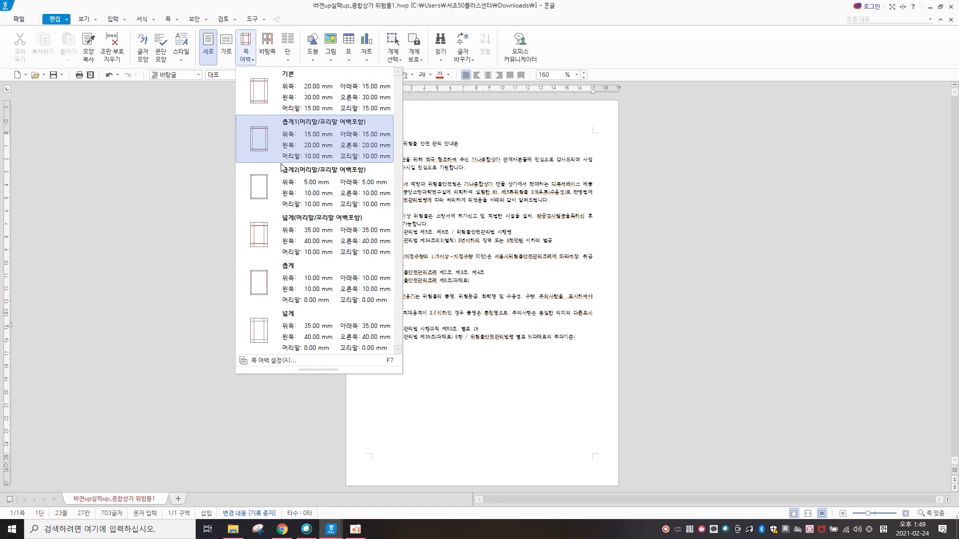
pyautogui.click(281, 191)
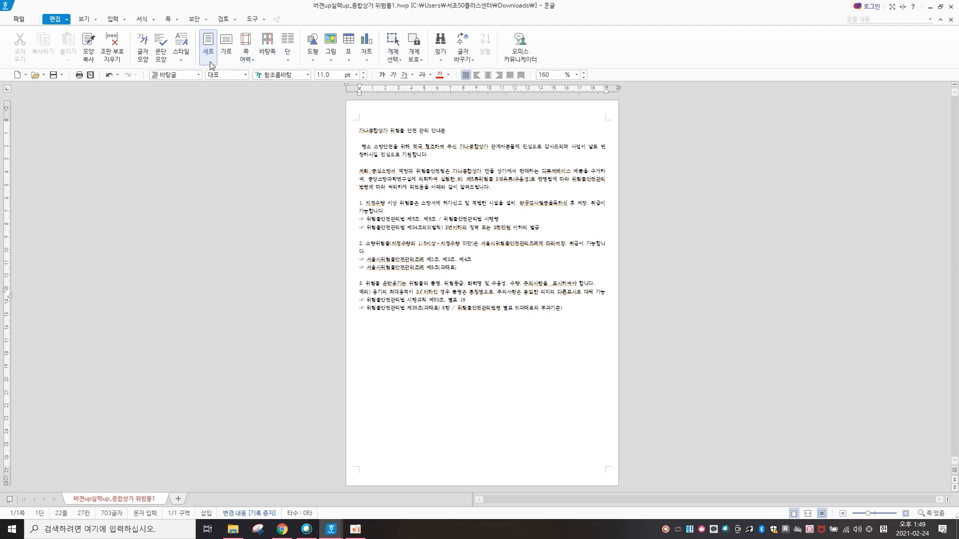
pyautogui.click(245, 55)
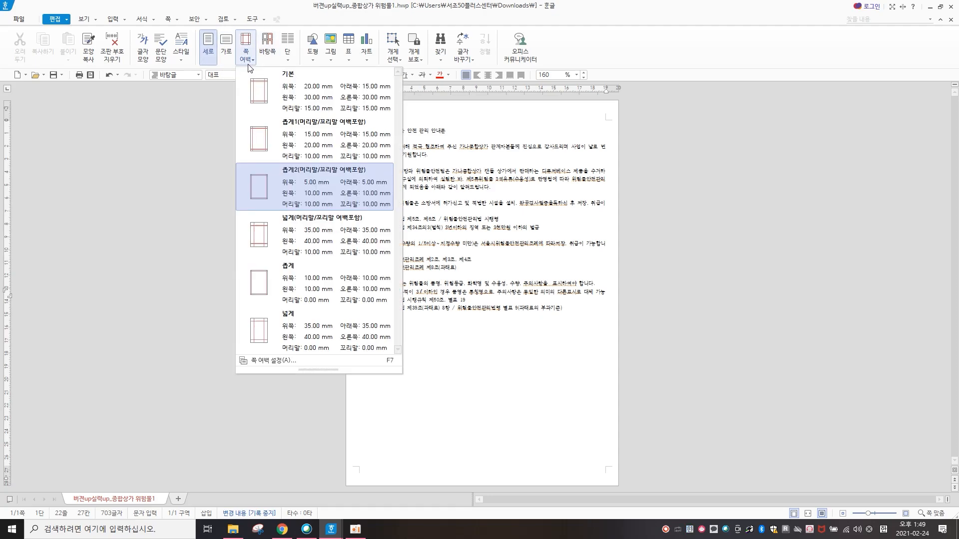
pyautogui.click(264, 136)
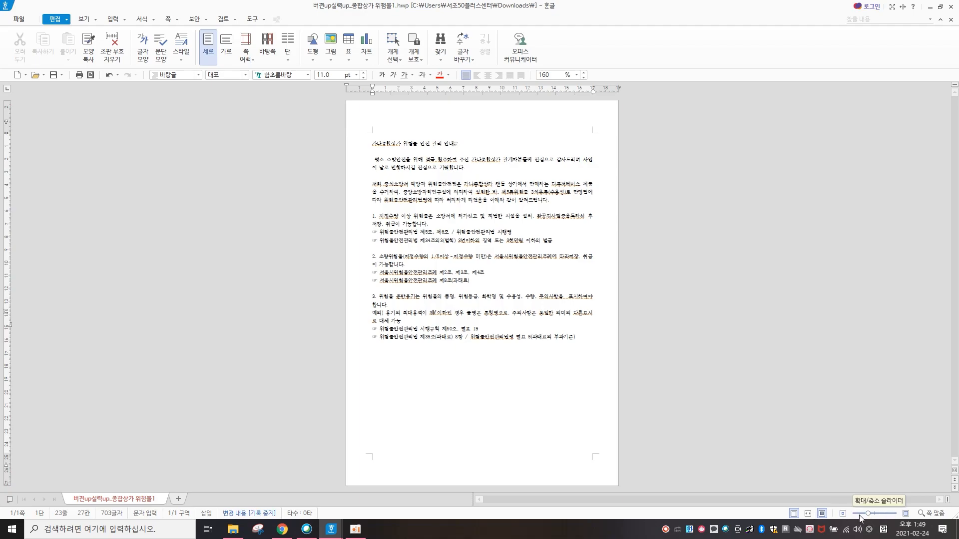
# Step: Set the zoom to 100%, select the title line, and change the selection to the whole greeting paragraph beginning with 평소
pyautogui.click(874, 515)
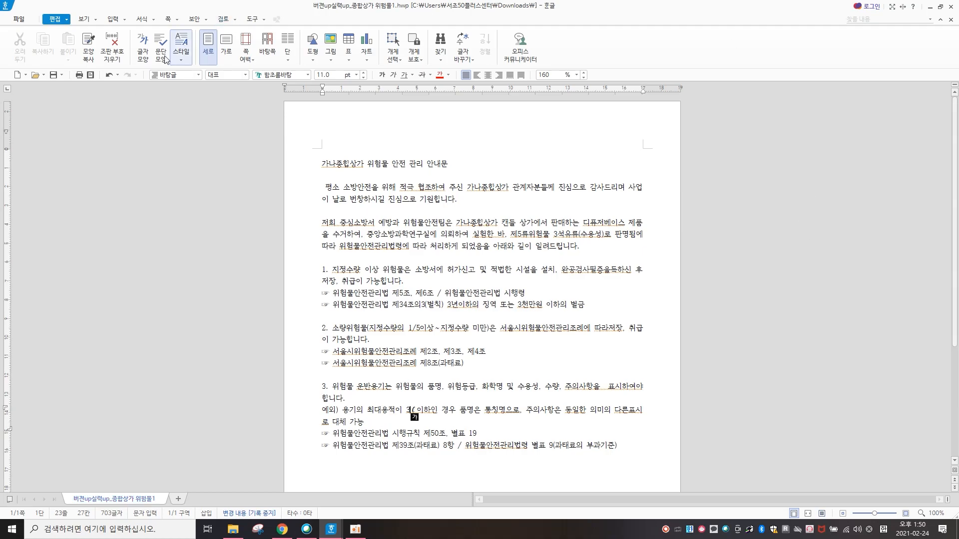
pyautogui.click(281, 169)
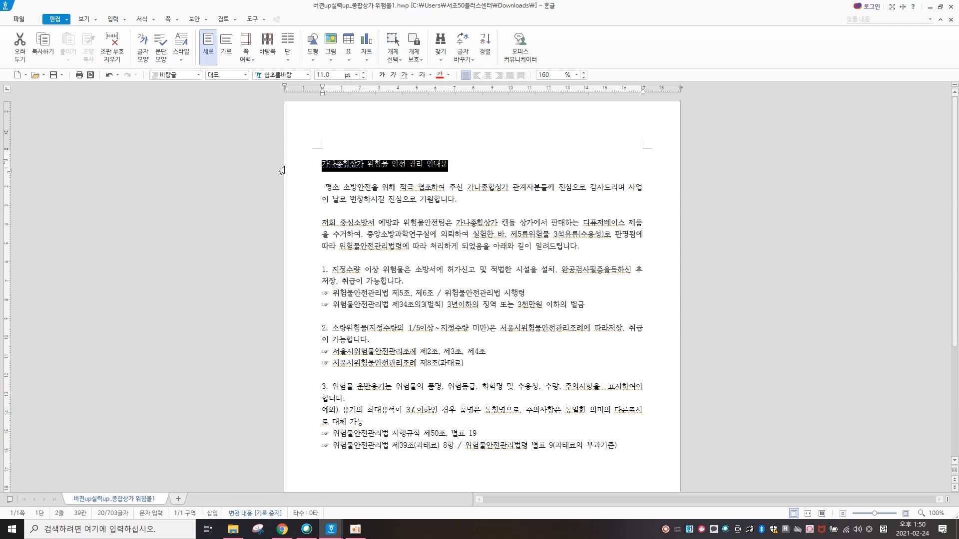
pyautogui.doubleClick(294, 200)
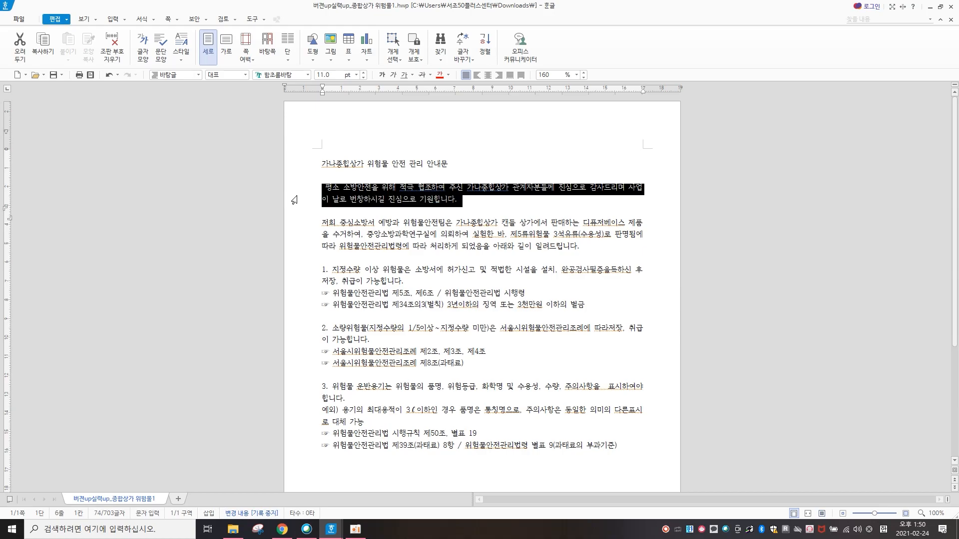
# Step: Select the entire document text, fit the whole page in view, and set the font size to 12 pt
pyautogui.tripleClick(295, 200)
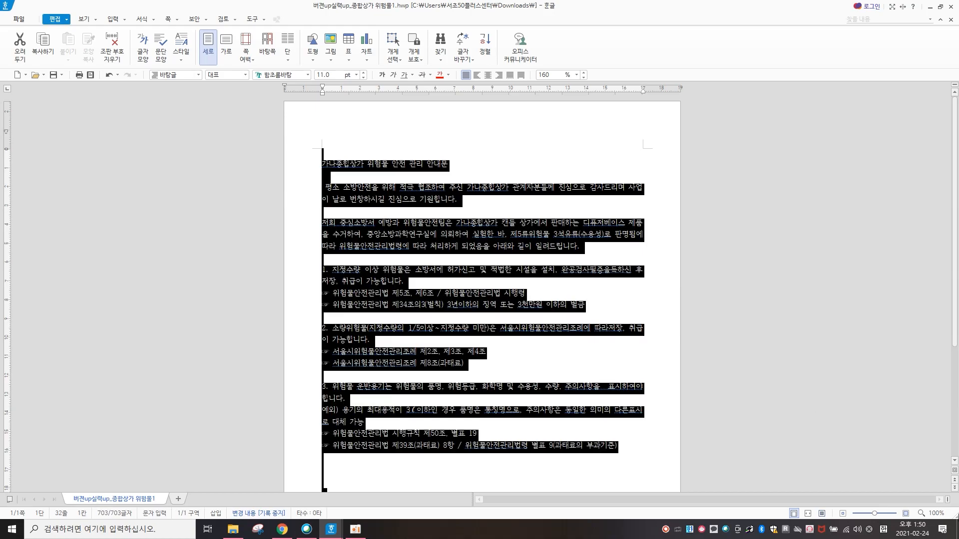
pyautogui.click(822, 514)
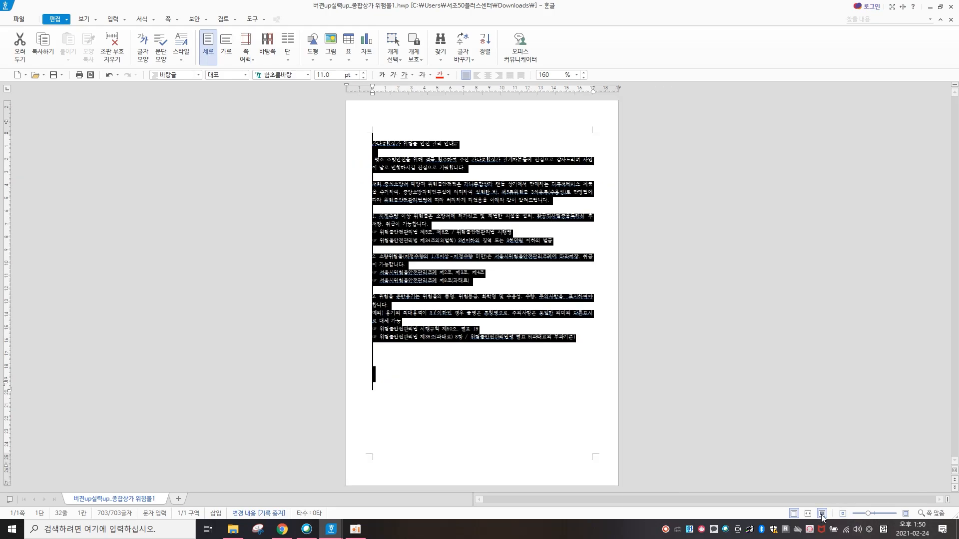
pyautogui.click(363, 73)
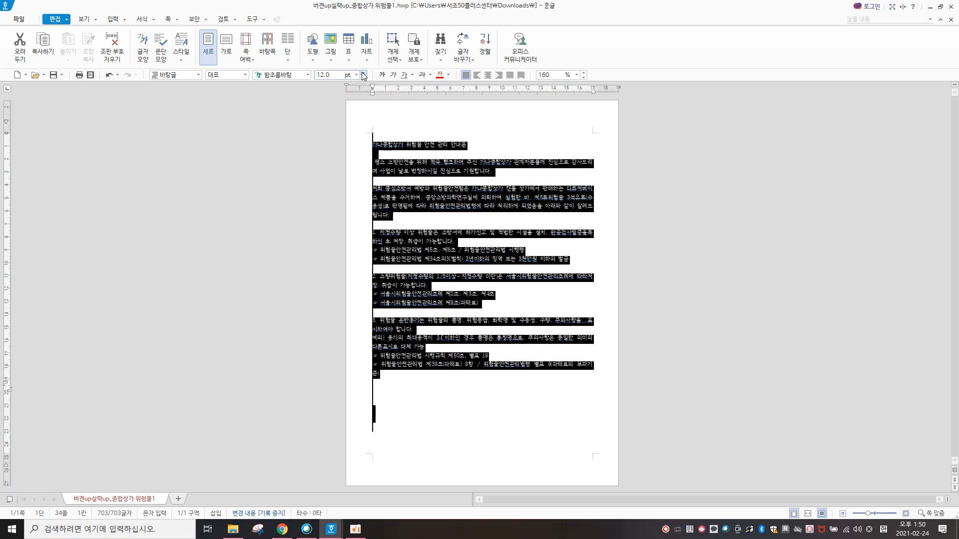
pyautogui.click(485, 263)
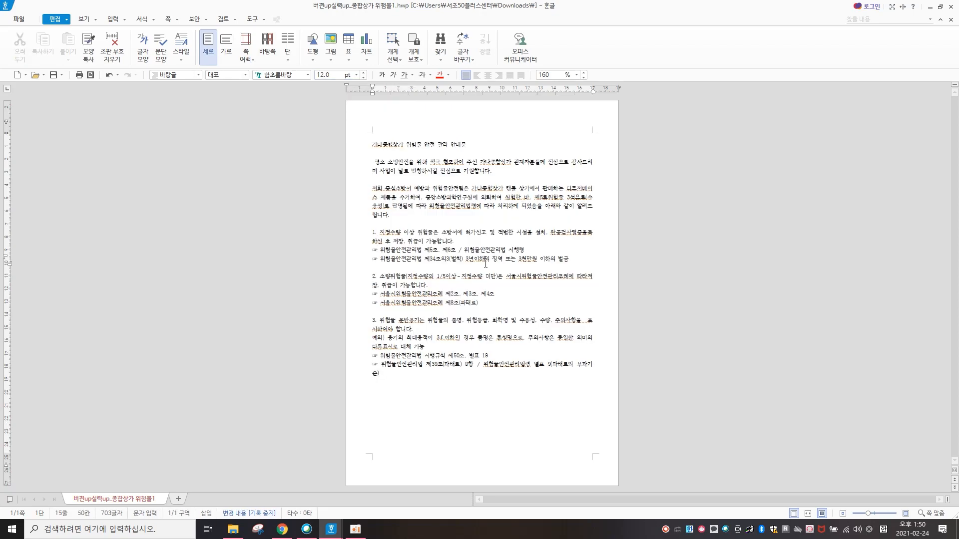
# Step: Format the title line in HY울릉도M at 16 pt and center it on the page
pyautogui.click(353, 149)
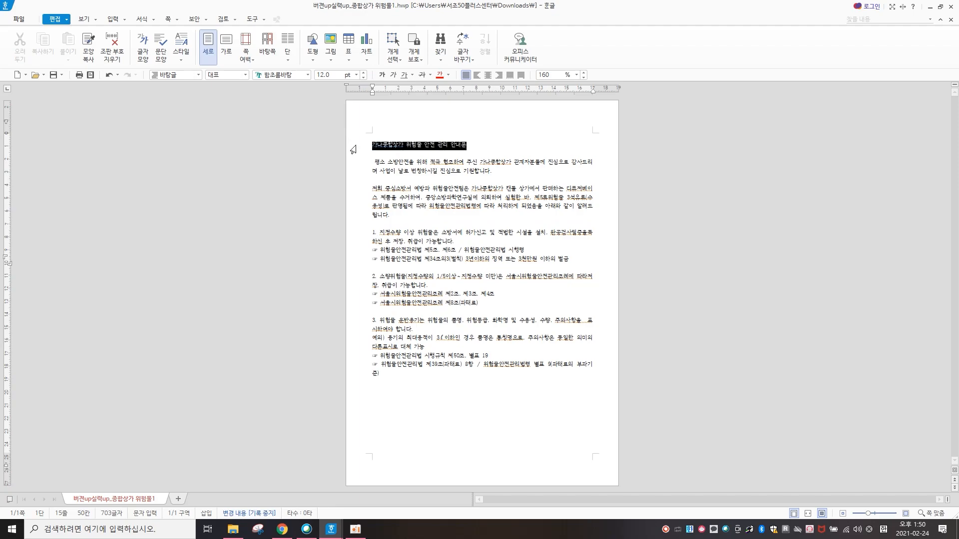
pyautogui.click(356, 75)
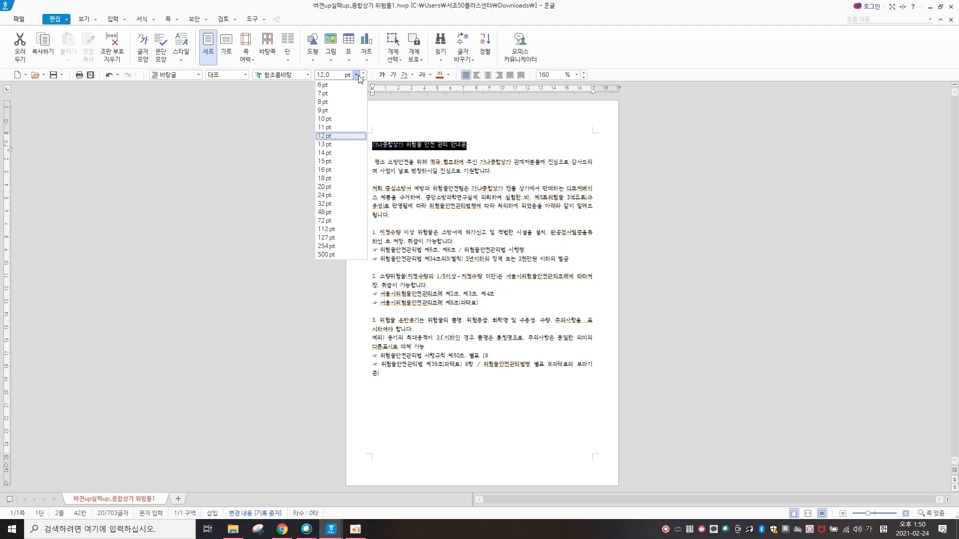
pyautogui.click(340, 170)
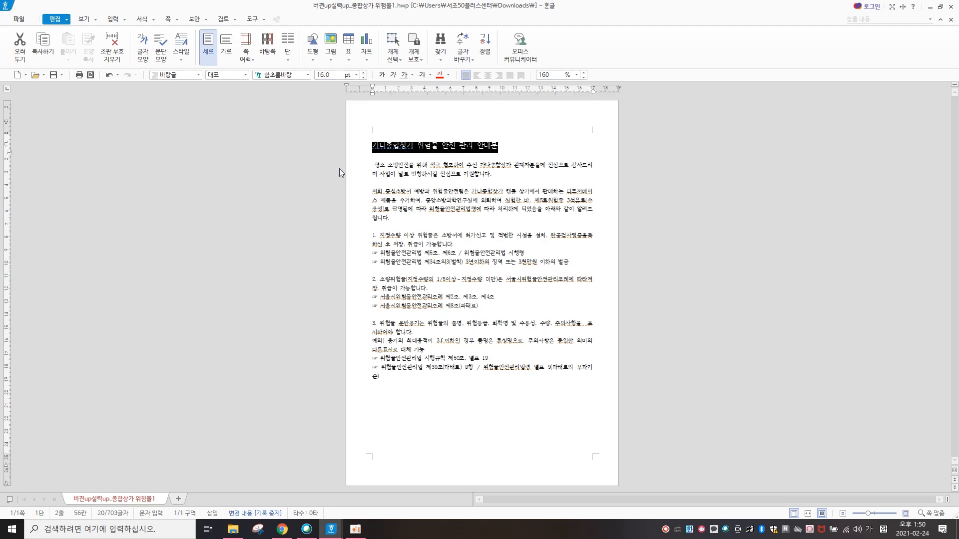
pyautogui.click(308, 75)
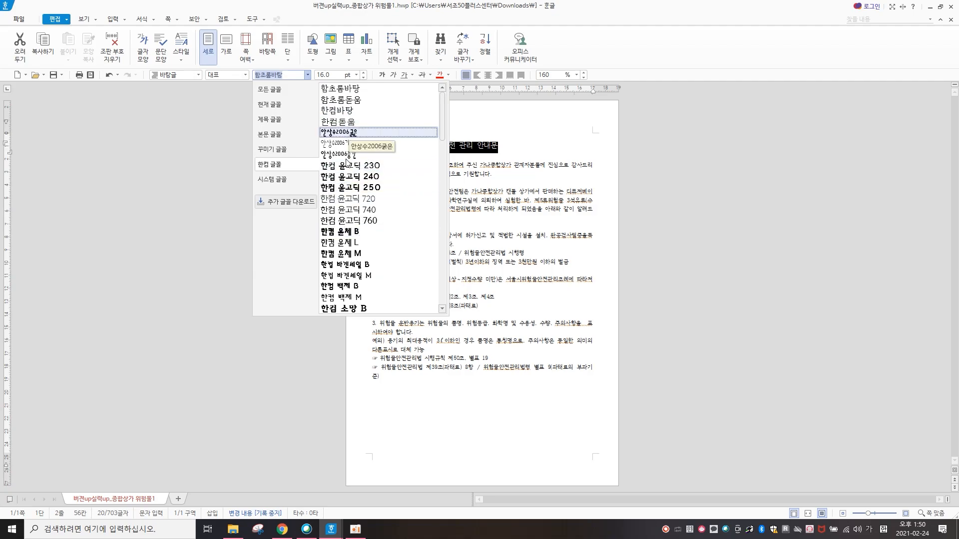
pyautogui.scroll(-5, 355, 305)
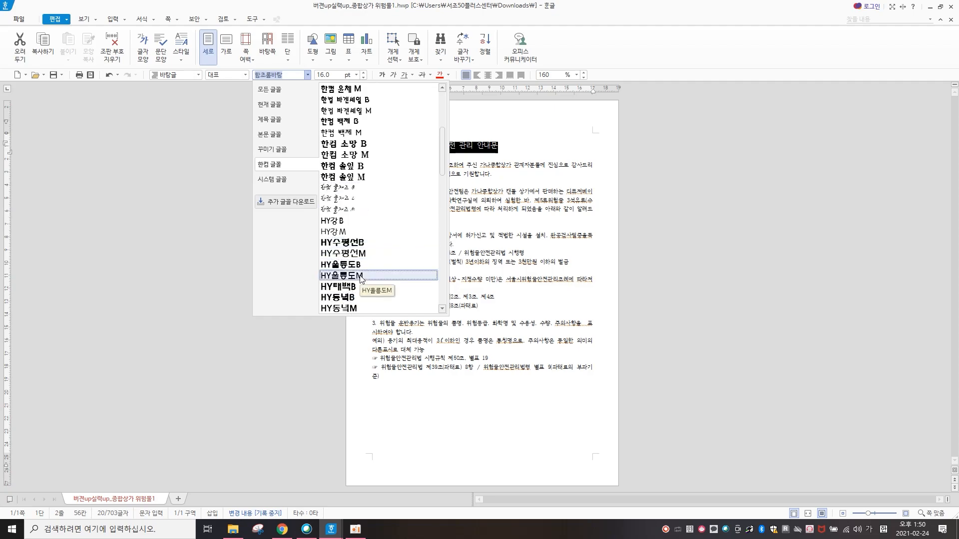
pyautogui.click(356, 276)
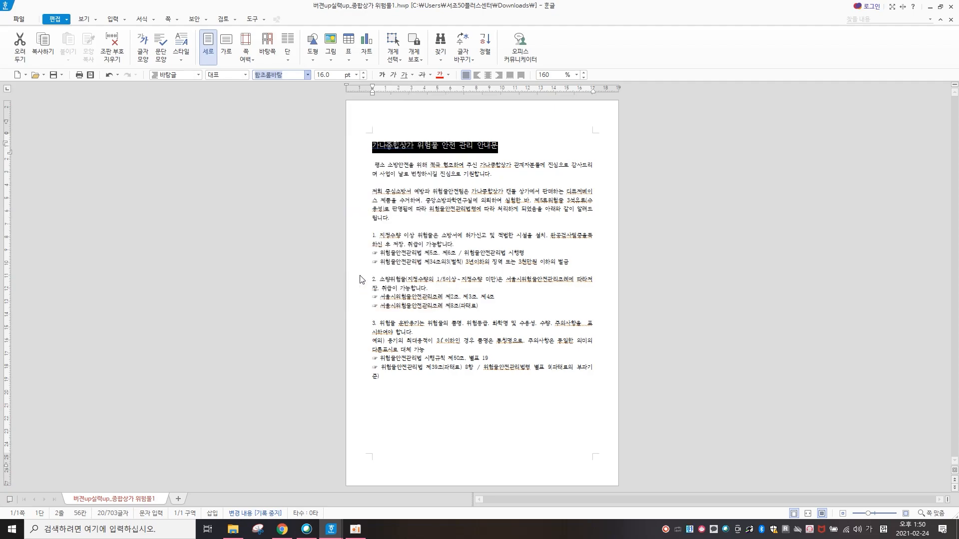
pyautogui.click(488, 76)
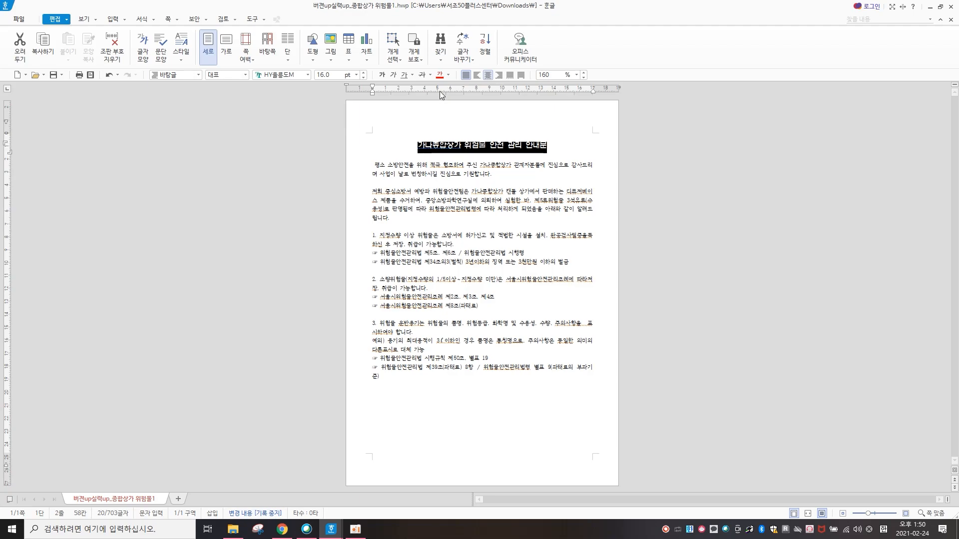
pyautogui.click(411, 154)
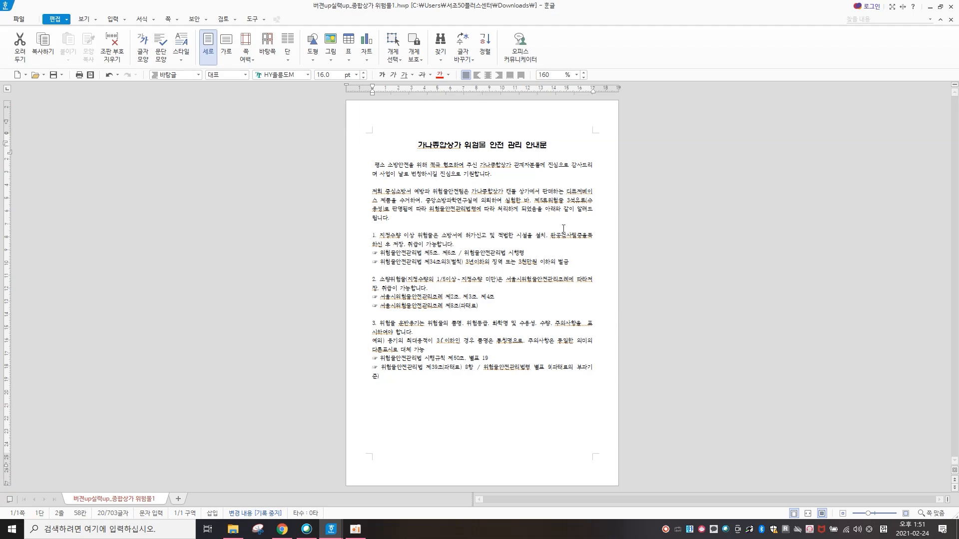
# Step: Open 버전up실력up_종합상가 위험물2 from the 다운로드 folder, examine its layout, and minimize its window to return to the first document
pyautogui.click(21, 21)
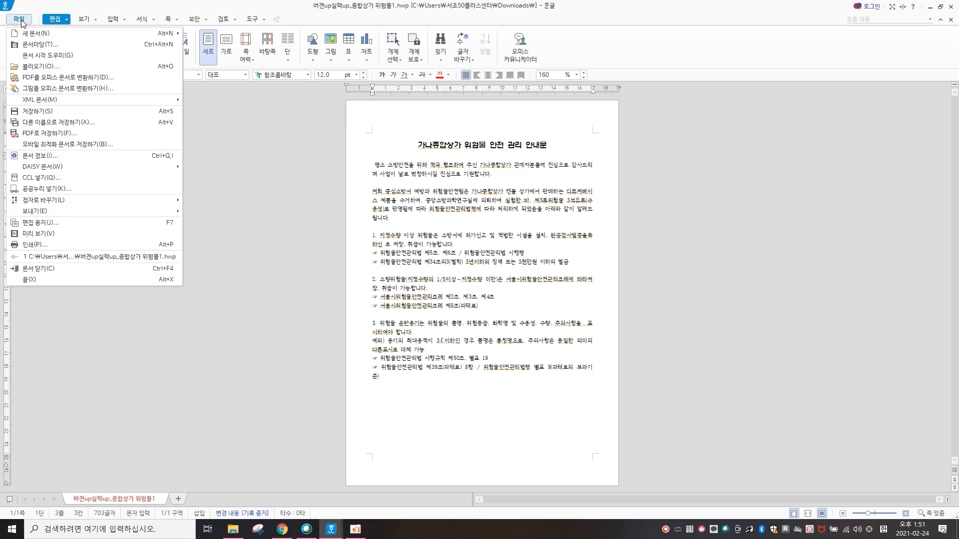
pyautogui.click(42, 69)
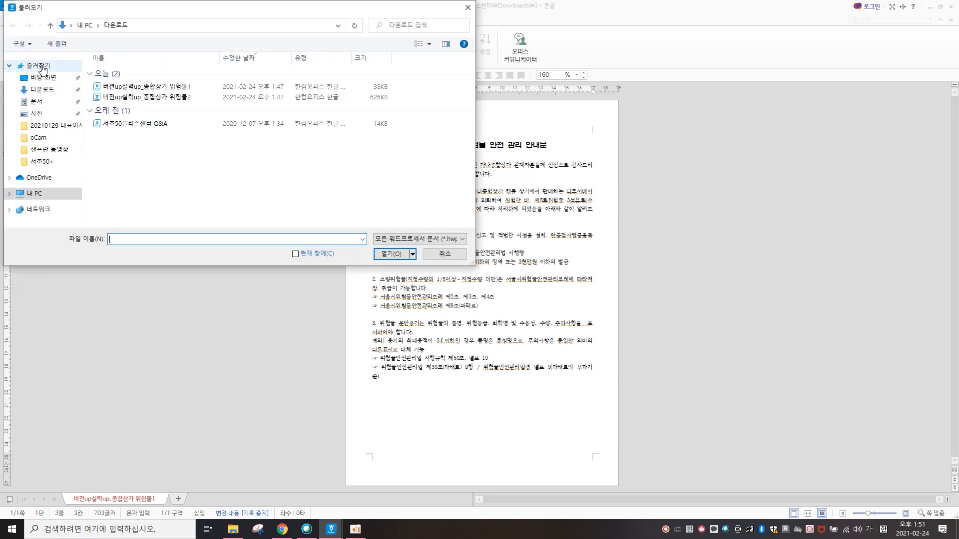
pyautogui.click(136, 97)
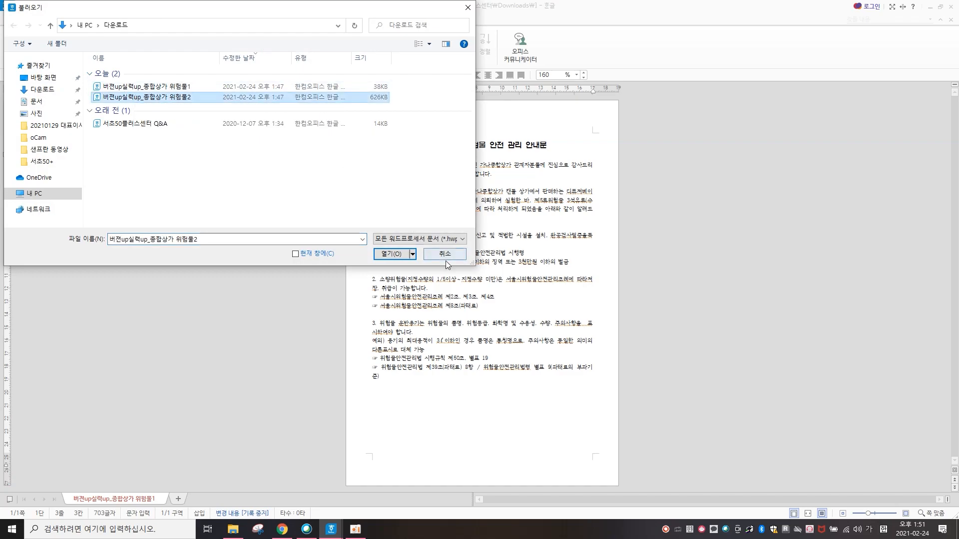
pyautogui.click(399, 254)
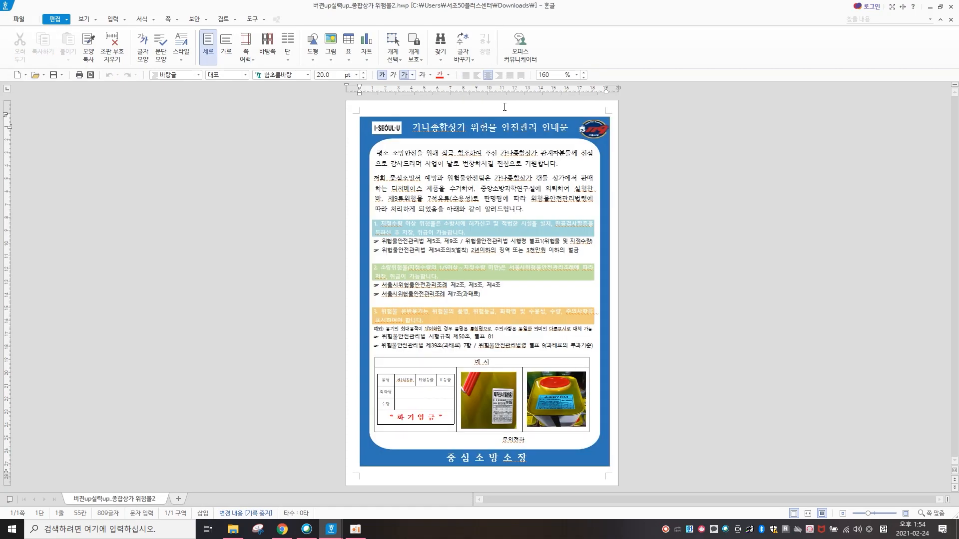
pyautogui.click(930, 9)
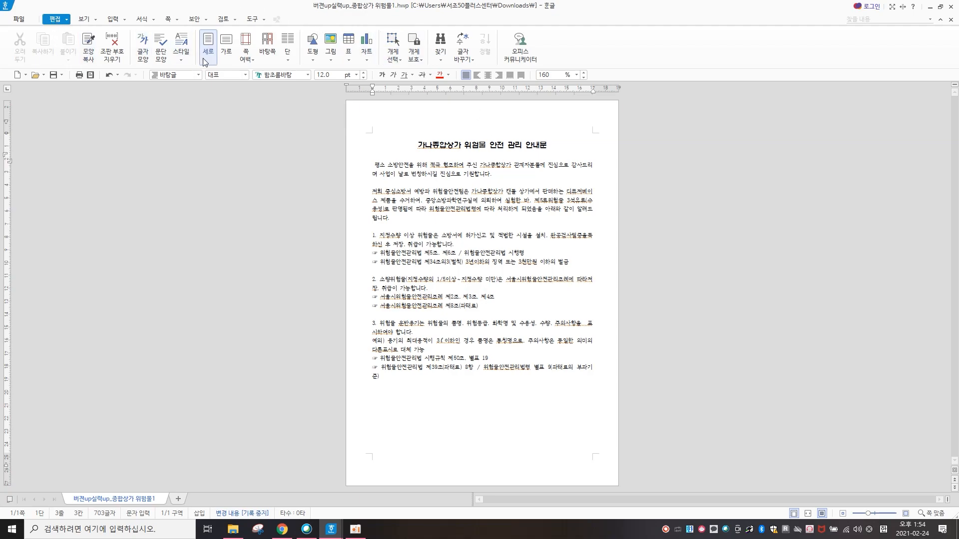
pyautogui.click(84, 19)
pyautogui.click(113, 19)
pyautogui.click(142, 19)
pyautogui.click(176, 20)
pyautogui.click(195, 19)
pyautogui.click(228, 20)
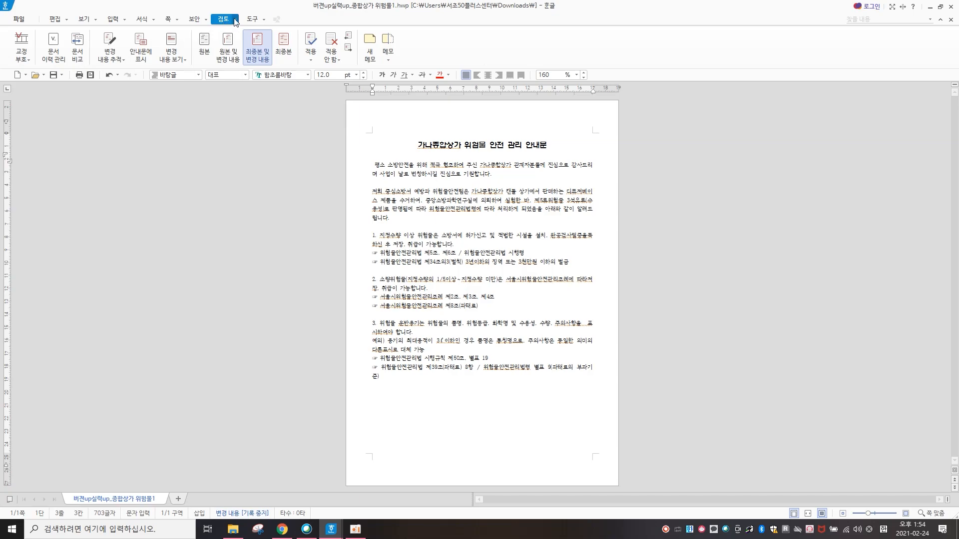
pyautogui.click(253, 19)
pyautogui.click(223, 19)
pyautogui.click(20, 20)
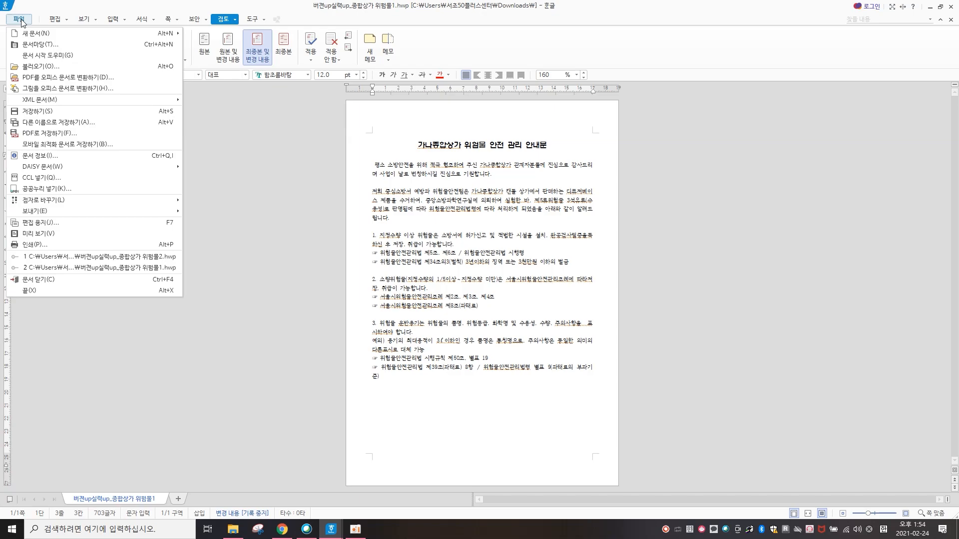
pyautogui.click(55, 19)
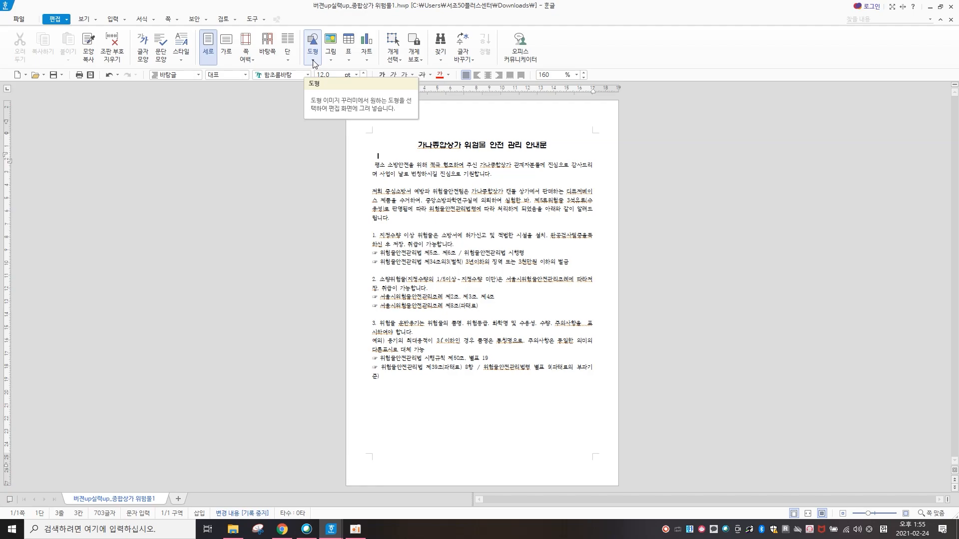
pyautogui.click(113, 20)
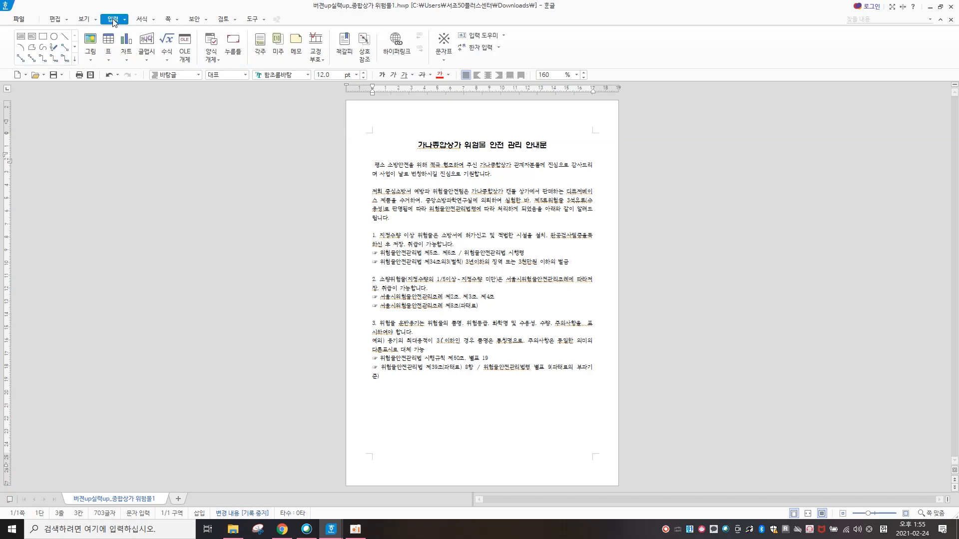
# Step: Draw a rectangle about 127 mm wide and 24 mm high over the title line
pyautogui.click(59, 21)
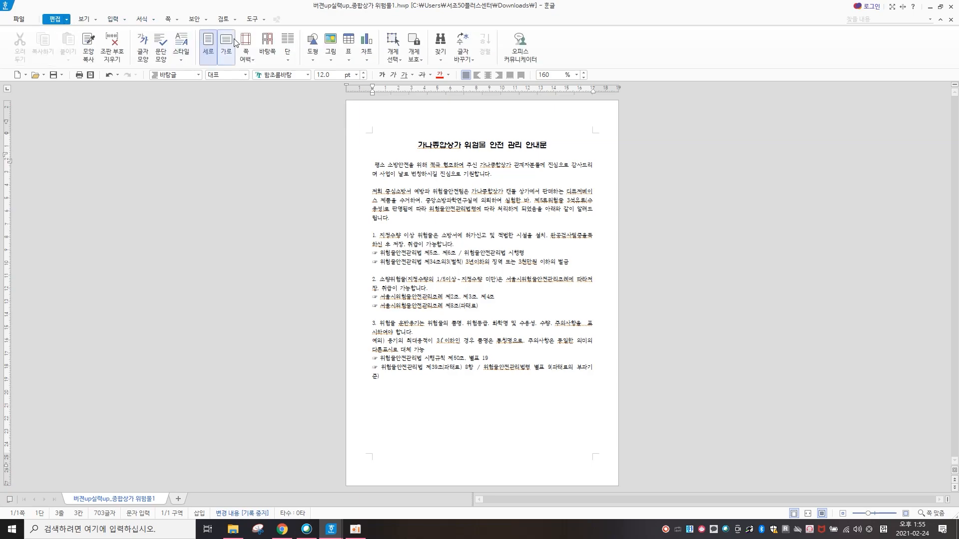
pyautogui.click(312, 62)
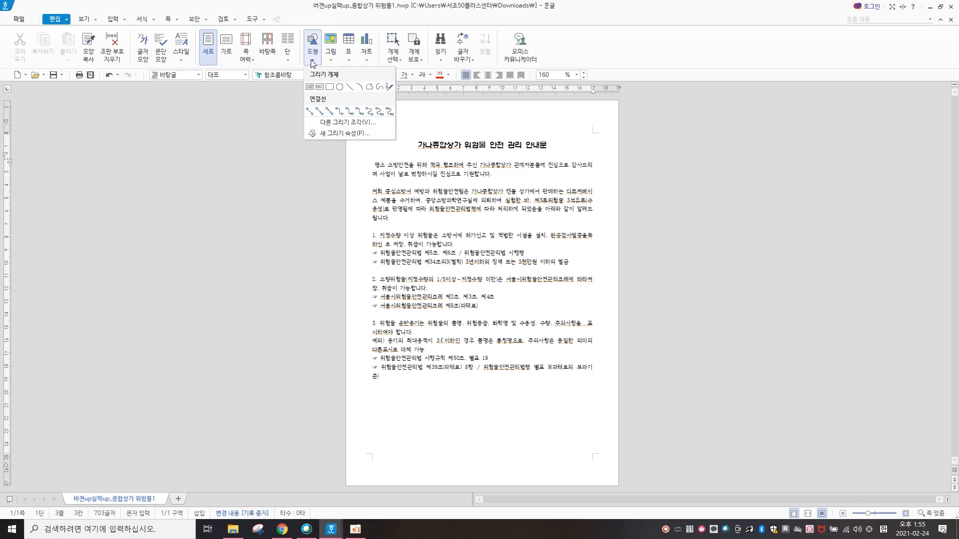
pyautogui.click(329, 87)
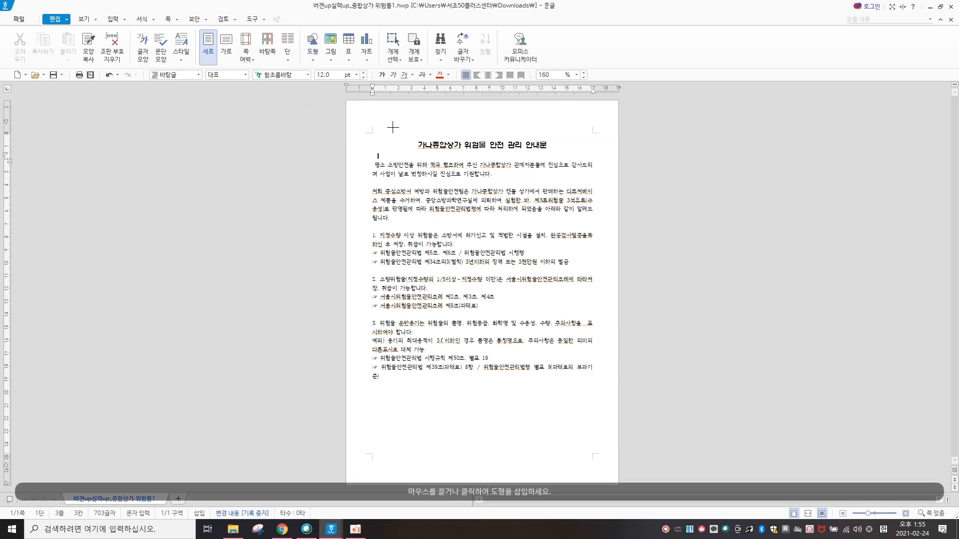
pyautogui.moveTo(403, 127); pyautogui.dragTo(568, 159)
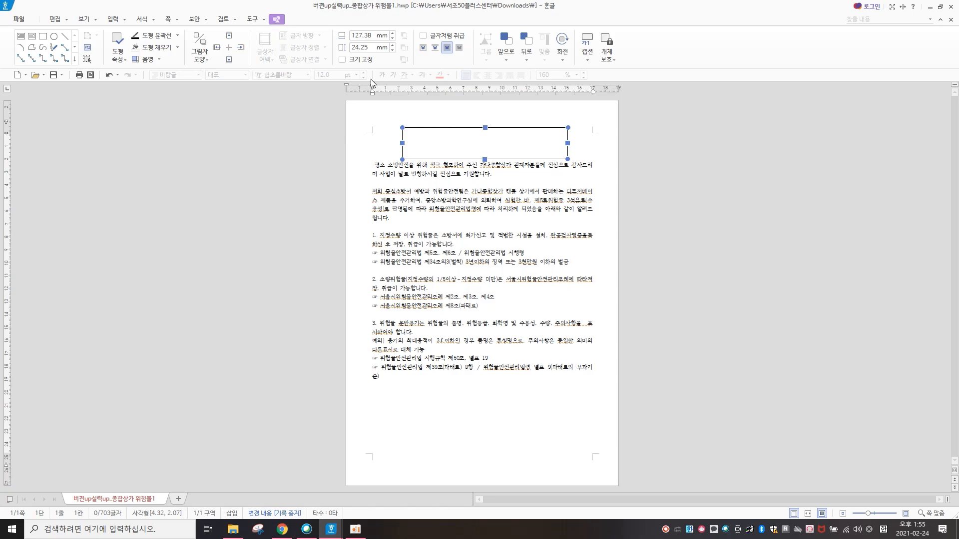
pyautogui.click(486, 237)
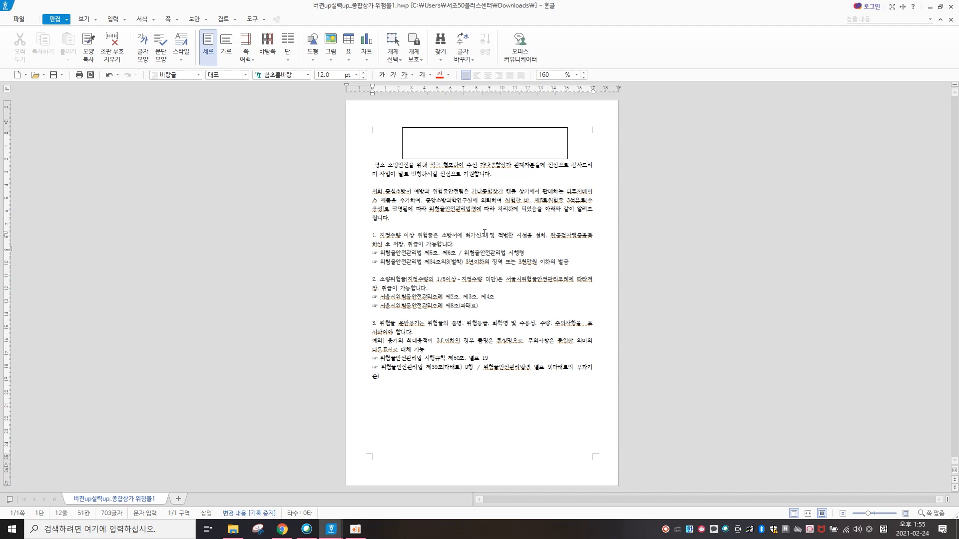
pyautogui.click(502, 158)
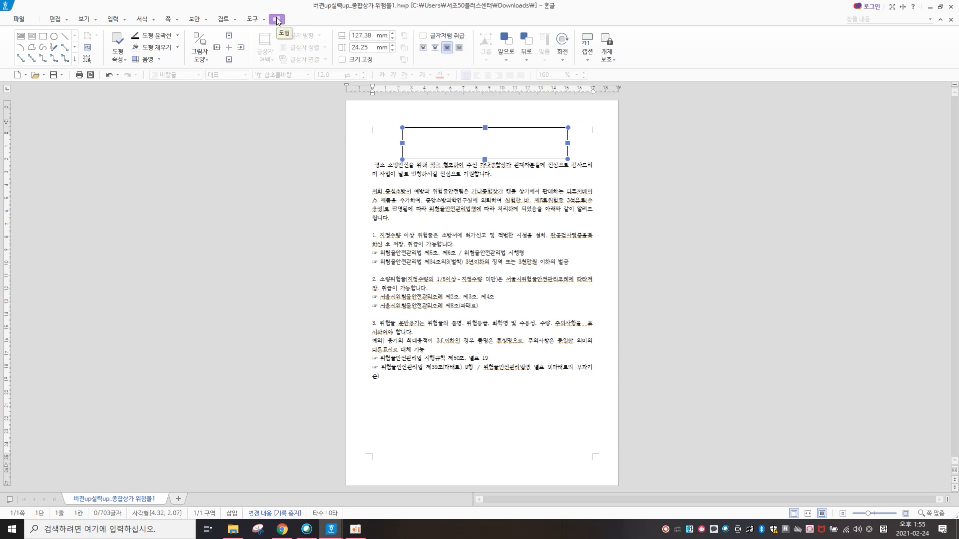
pyautogui.click(501, 232)
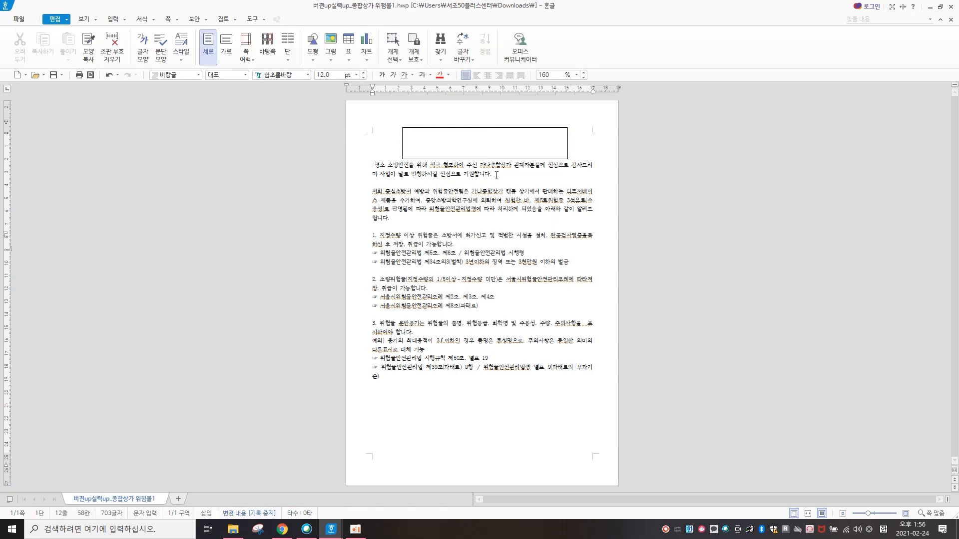
# Step: Try light blue and white fills on the title rectangle, and set its shape fill to 없음
pyautogui.click(492, 158)
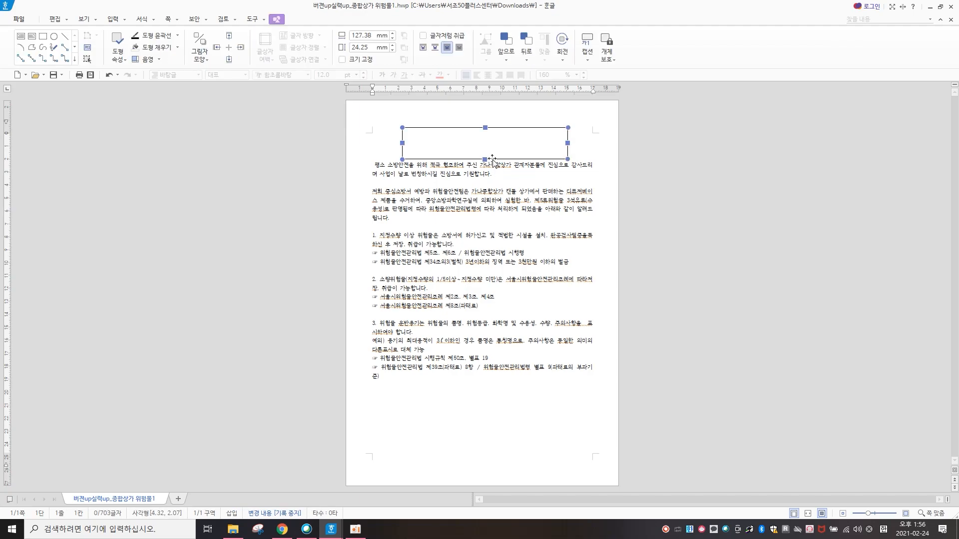
pyautogui.click(177, 48)
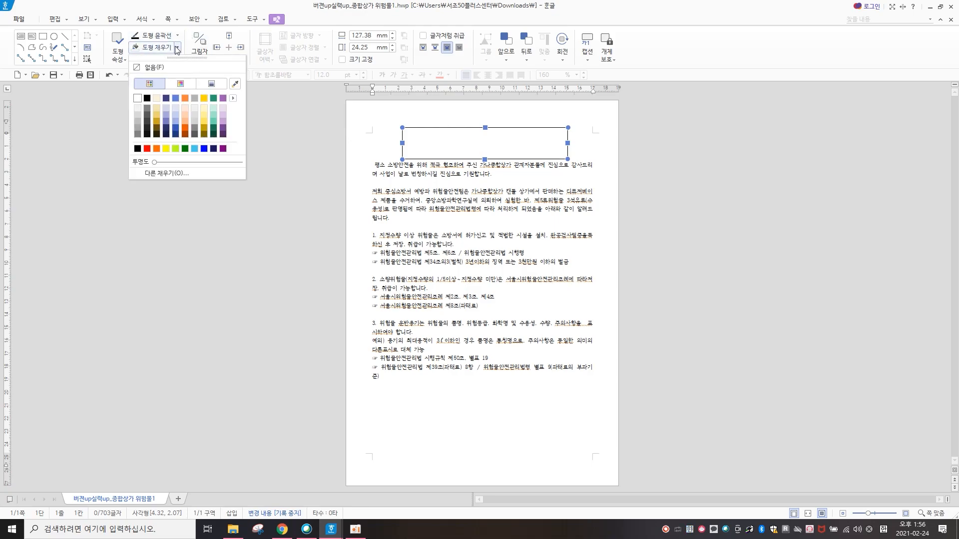
pyautogui.click(175, 109)
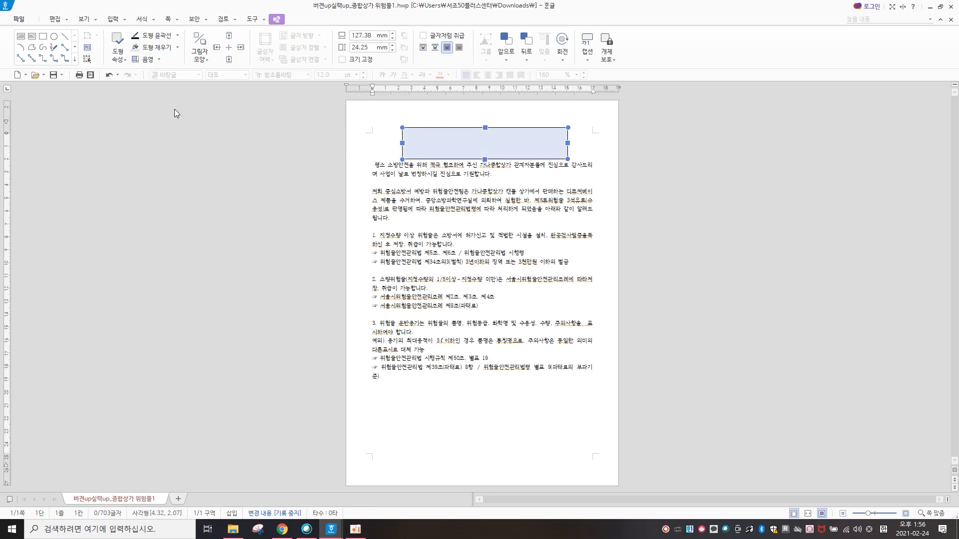
pyautogui.click(177, 48)
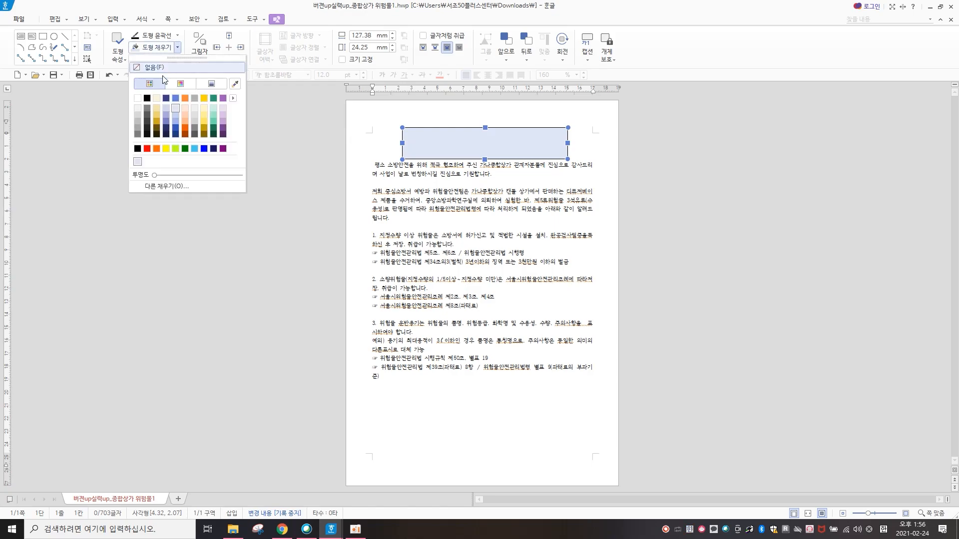
pyautogui.click(139, 98)
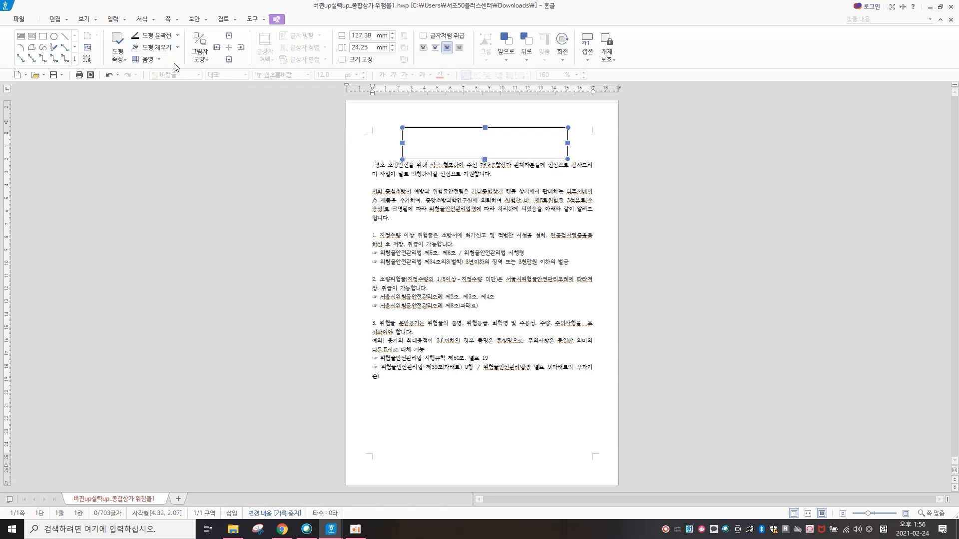
pyautogui.click(178, 47)
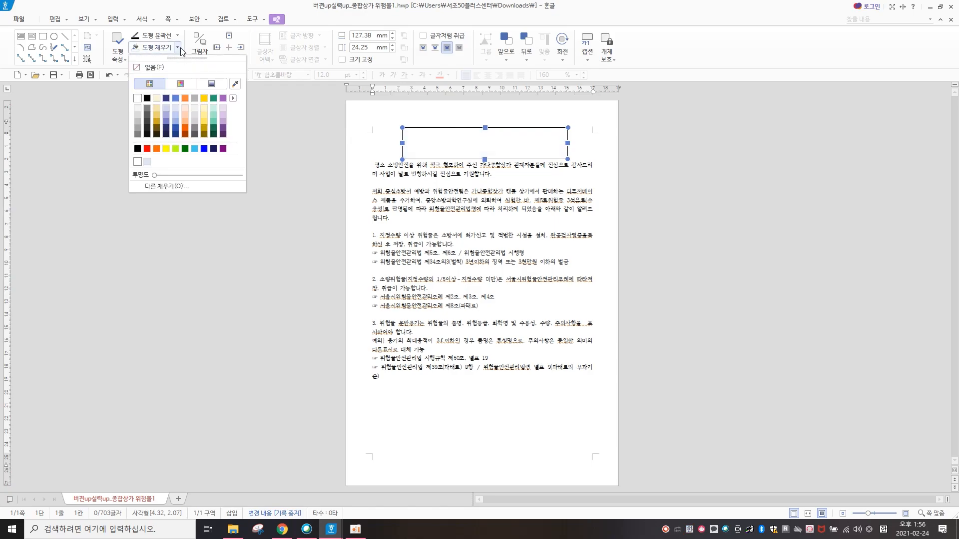
pyautogui.click(160, 68)
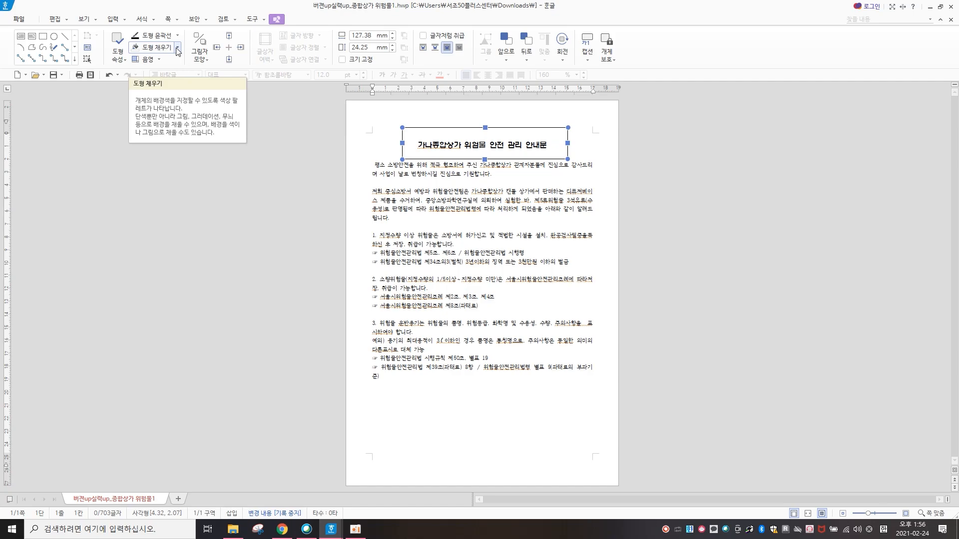
# Step: Fill the title rectangle with solid blue and set its text wrapping to 글 뒤로 so the title shows on top
pyautogui.click(176, 48)
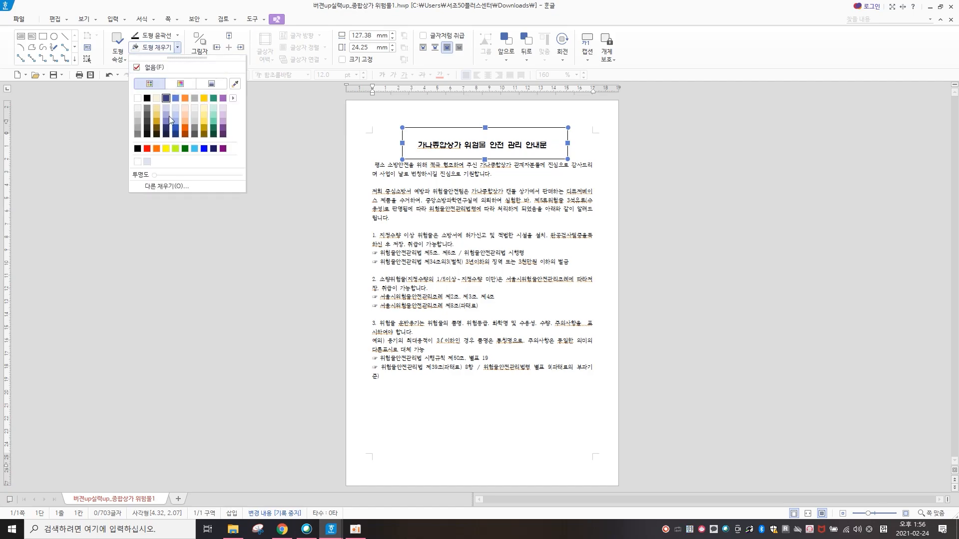
pyautogui.click(204, 149)
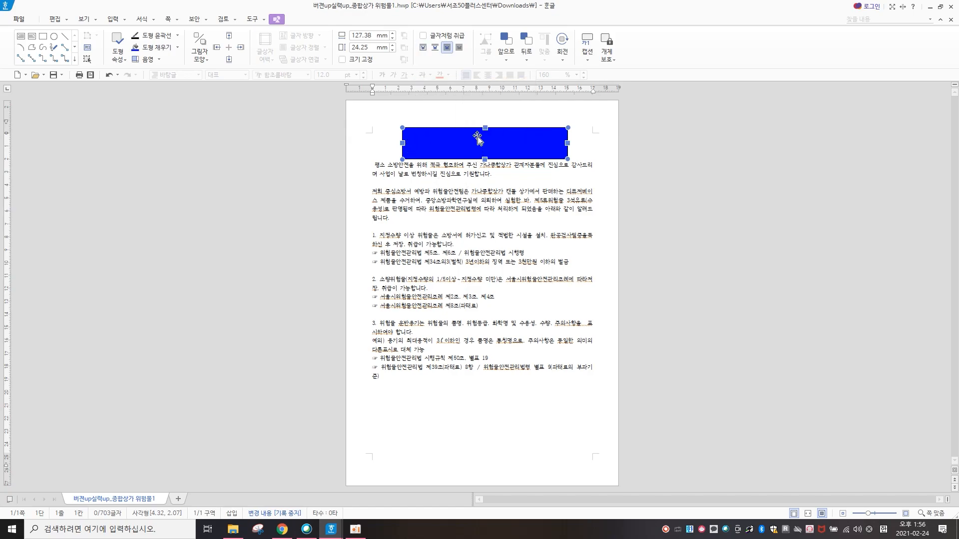
pyautogui.click(459, 49)
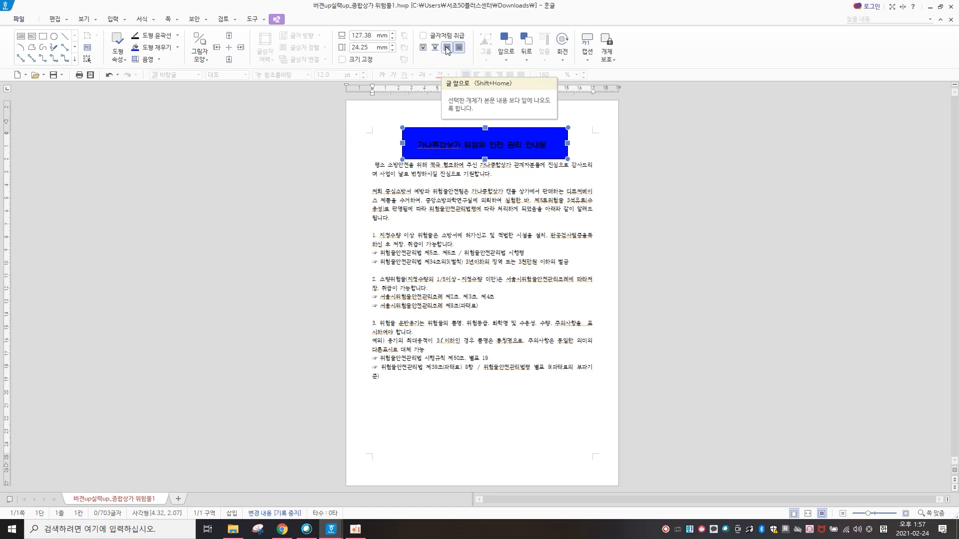
# Step: Try the 글 앞으로, 자리 차지, 어울림 and 글 뒤로 text wrappings on the blue title rectangle, and delete the rectangle
pyautogui.click(447, 48)
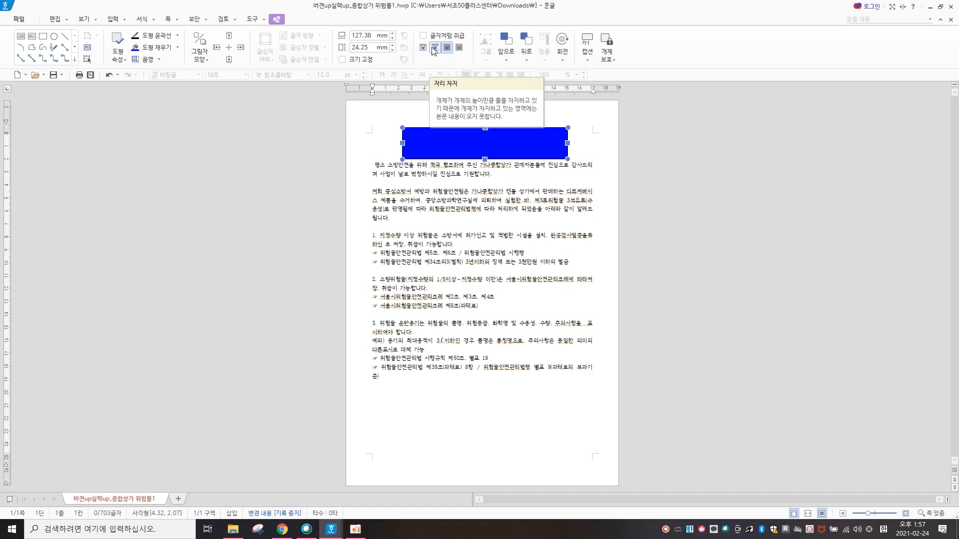
pyautogui.click(432, 49)
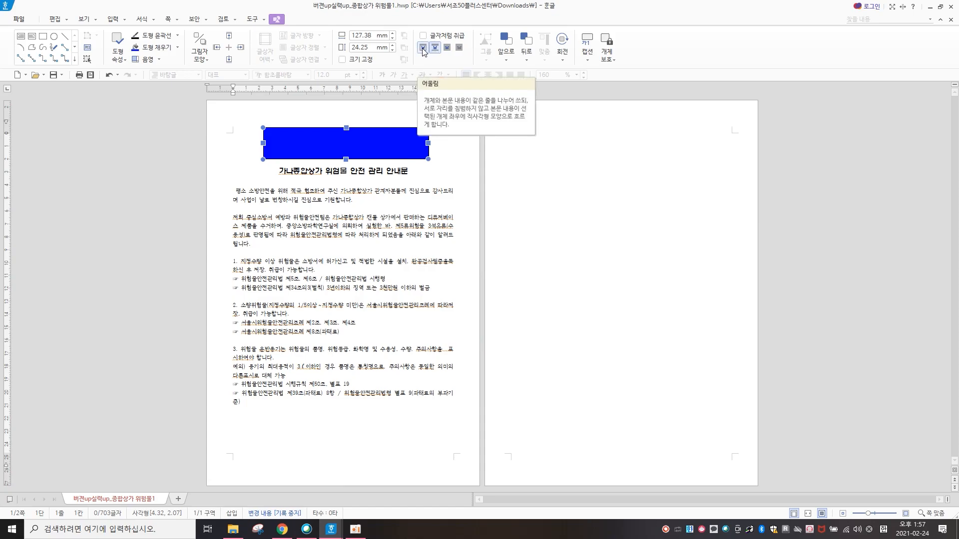
pyautogui.click(423, 48)
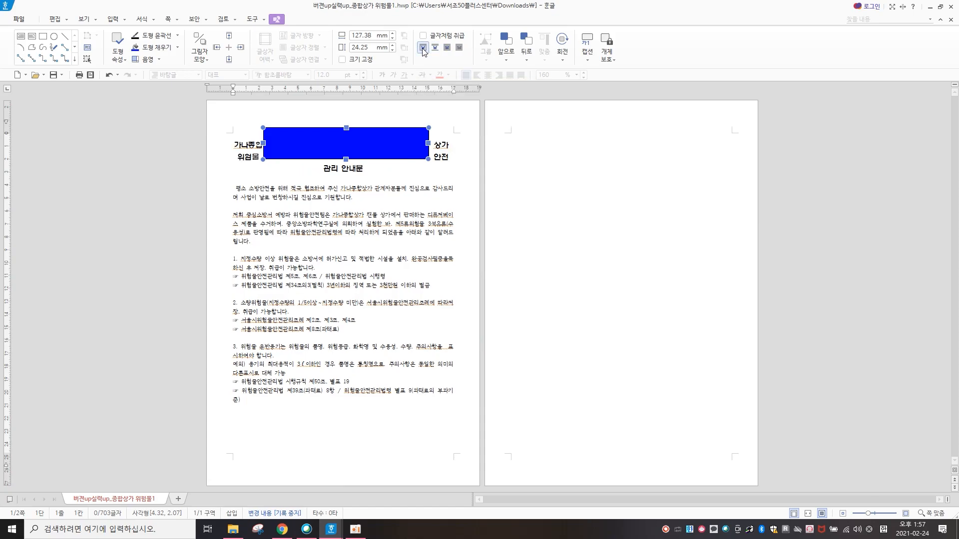
pyautogui.click(460, 52)
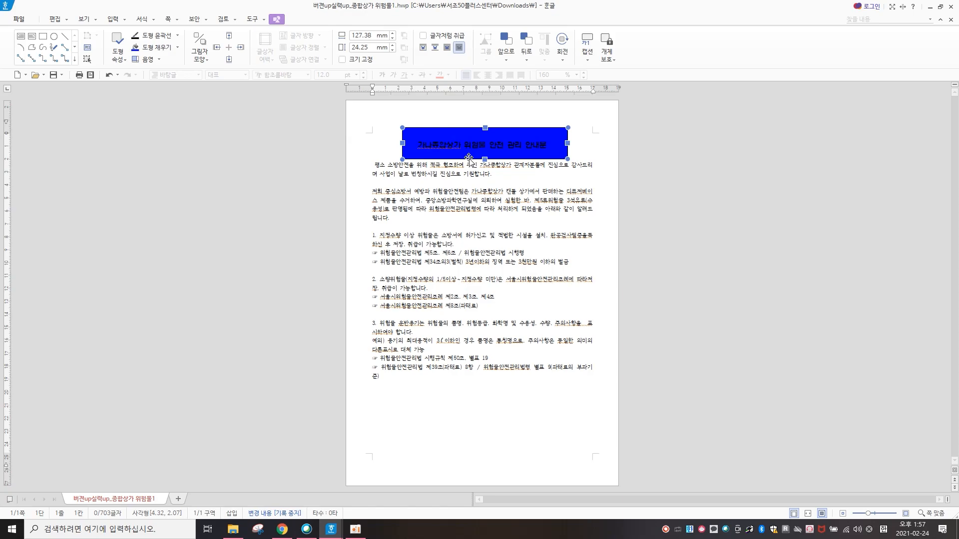
pyautogui.press('Delete')
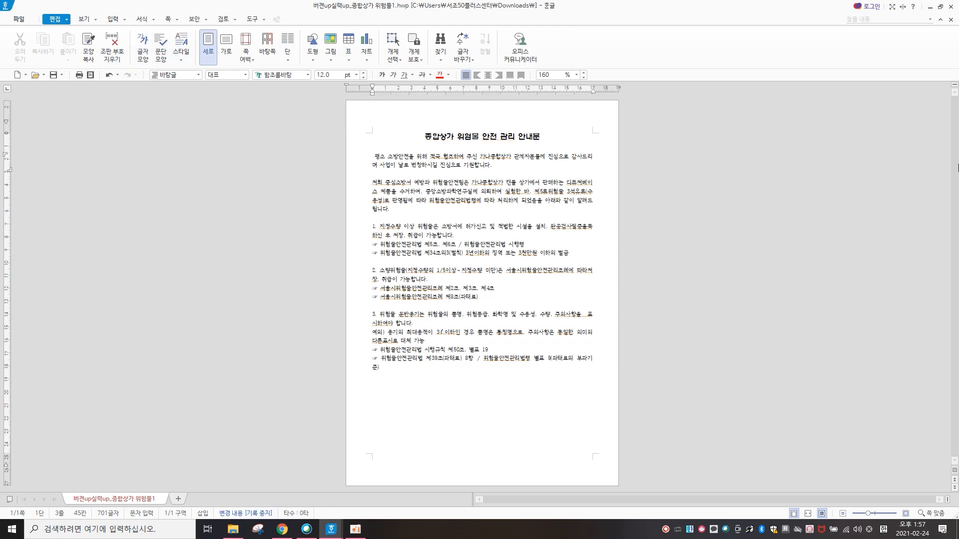
# Step: Draw a rectangle about 185 mm wide and 229 mm high over the whole notice text
pyautogui.click(314, 58)
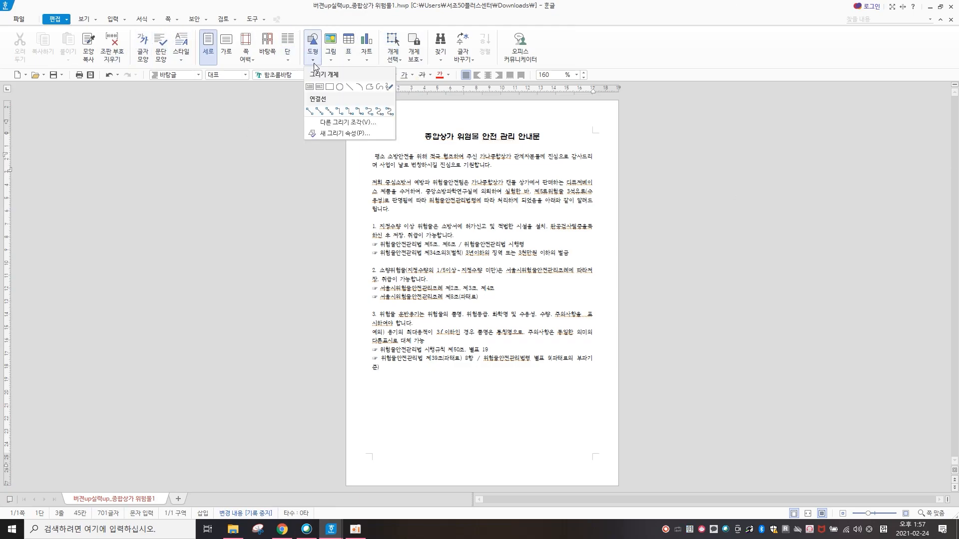
pyautogui.click(330, 88)
pyautogui.moveTo(363, 120); pyautogui.dragTo(602, 417)
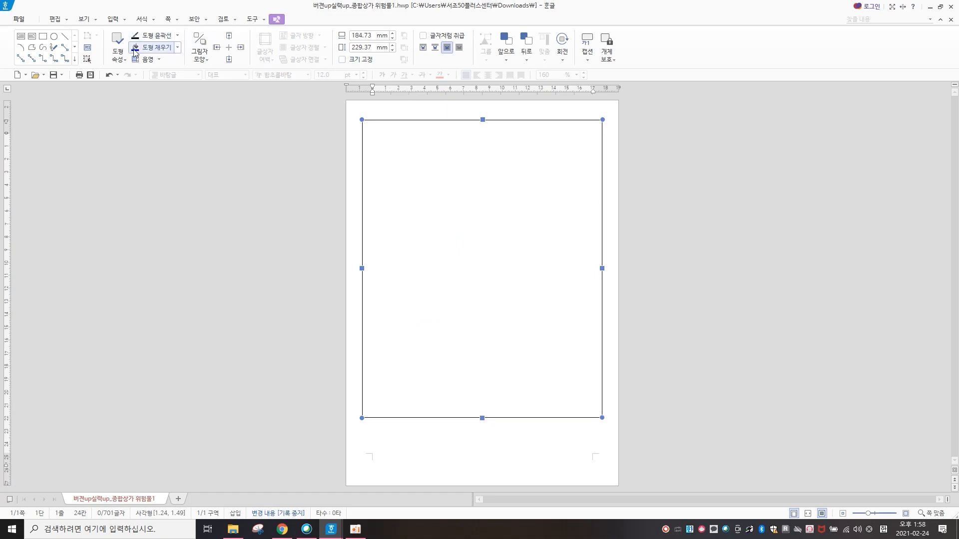
# Step: Fill the large rectangle with light golden yellow and place it behind the notice text with 글 뒤로
pyautogui.click(178, 48)
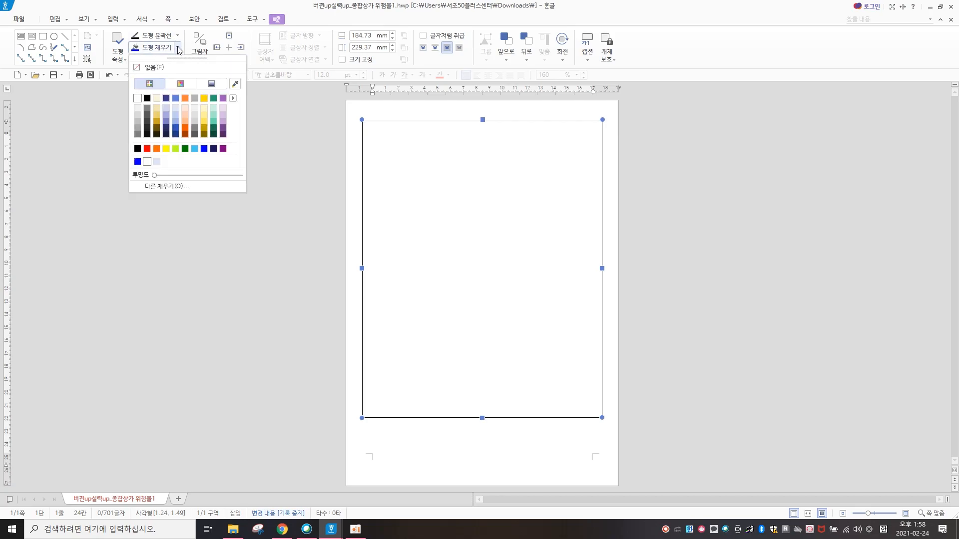
pyautogui.click(203, 119)
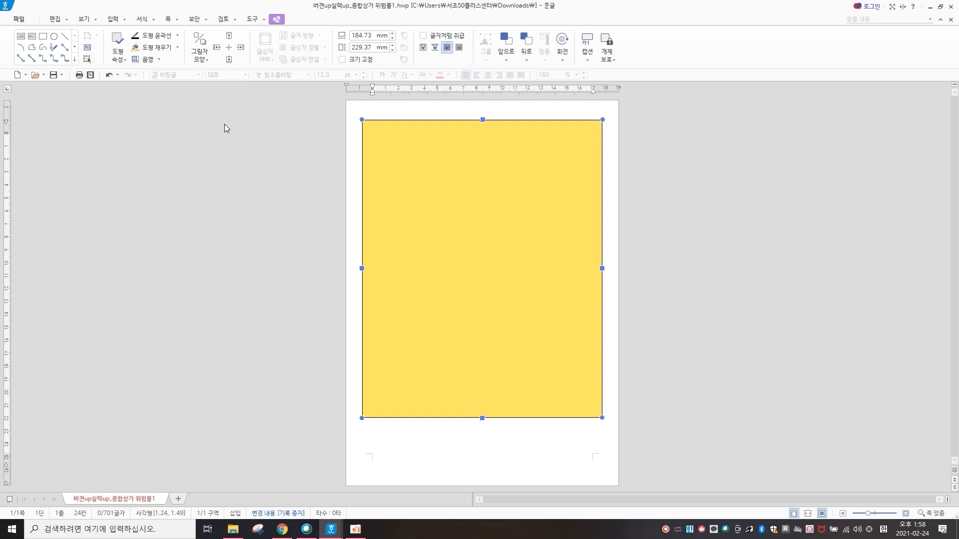
pyautogui.click(462, 55)
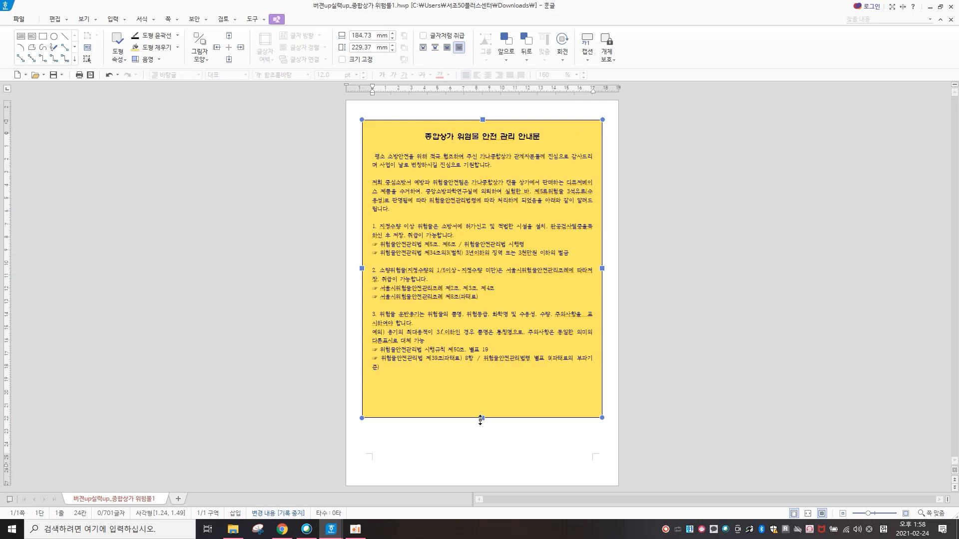
# Step: Enlarge the yellow background rectangle on all four sides to about 197 mm wide and 275 mm high
pyautogui.moveTo(482, 418); pyautogui.dragTo(481, 453)
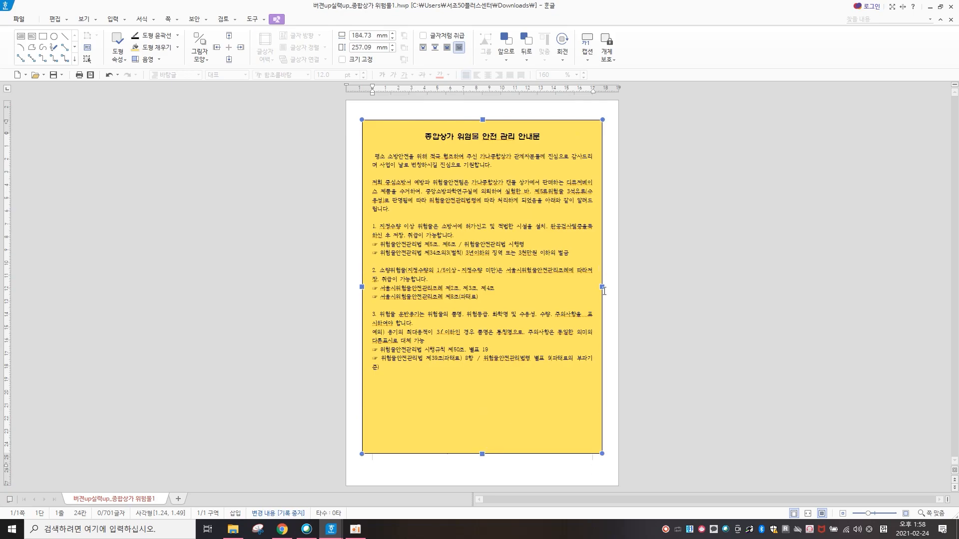
pyautogui.moveTo(602, 287); pyautogui.dragTo(608, 284)
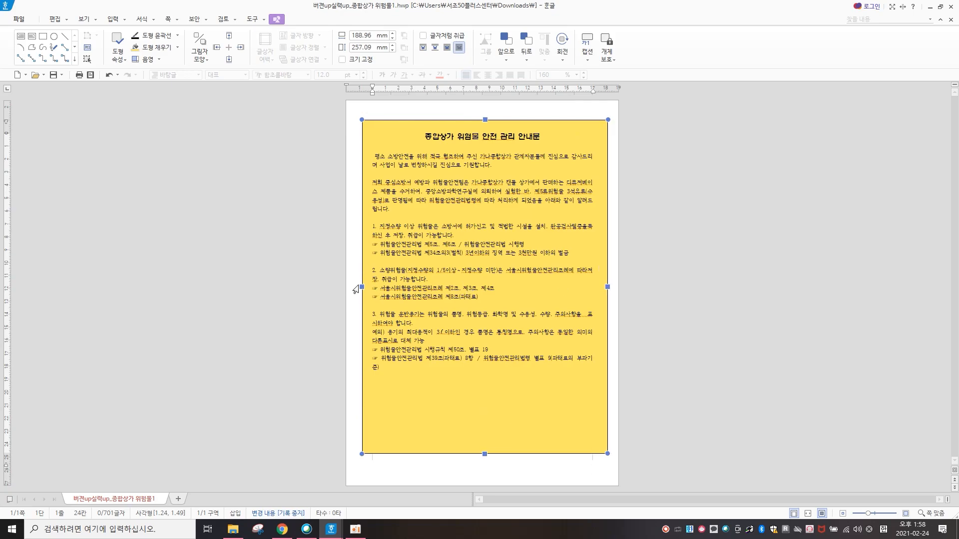
pyautogui.moveTo(362, 286); pyautogui.dragTo(351, 286)
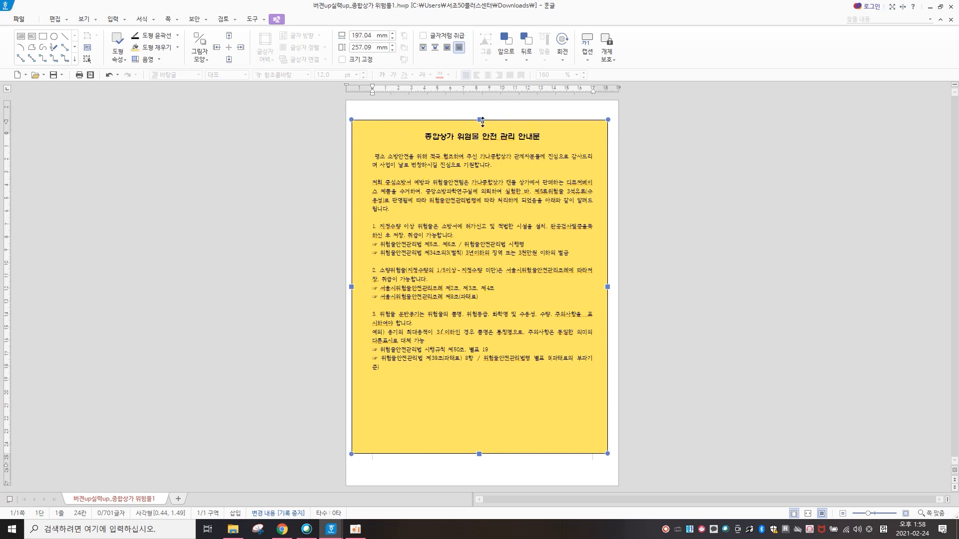
pyautogui.moveTo(482, 121); pyautogui.dragTo(482, 104)
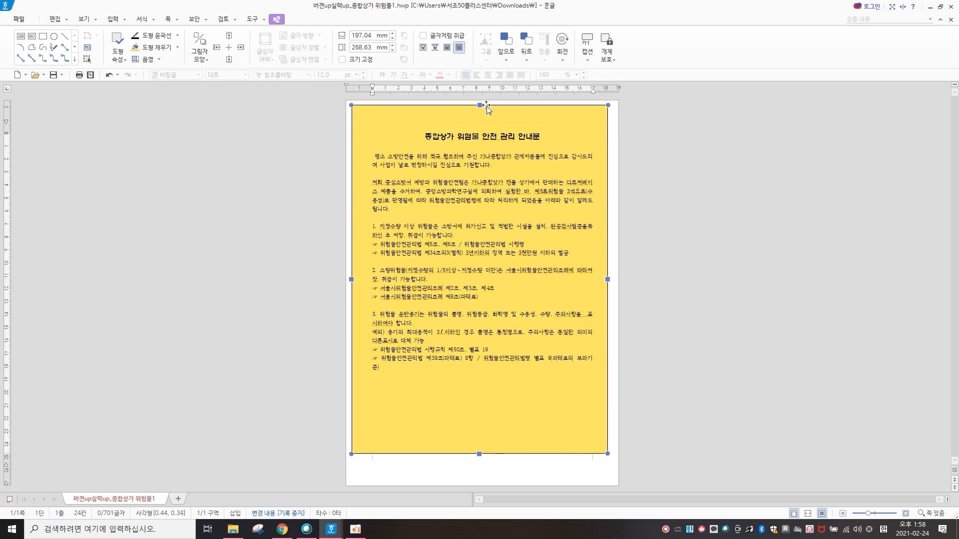
pyautogui.moveTo(480, 455); pyautogui.dragTo(479, 461)
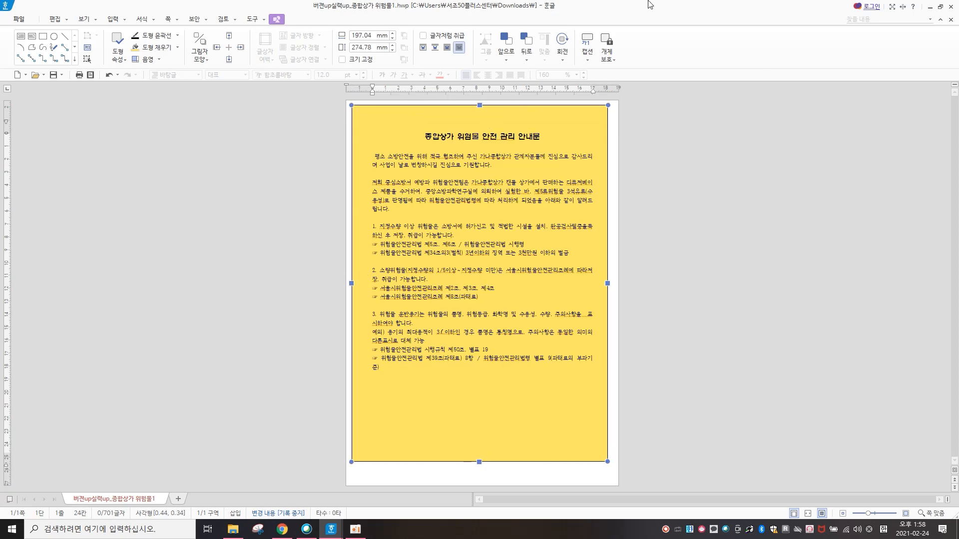
# Step: Draw an ellipse about 184 mm wide and 242 mm high over the yellow background and place it behind the text with 글 뒤로
pyautogui.click(55, 19)
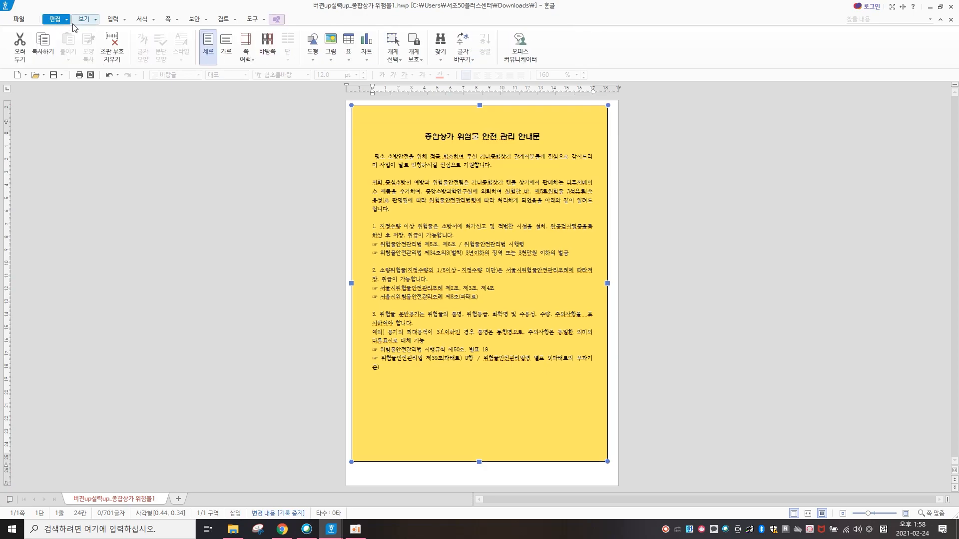
pyautogui.click(313, 61)
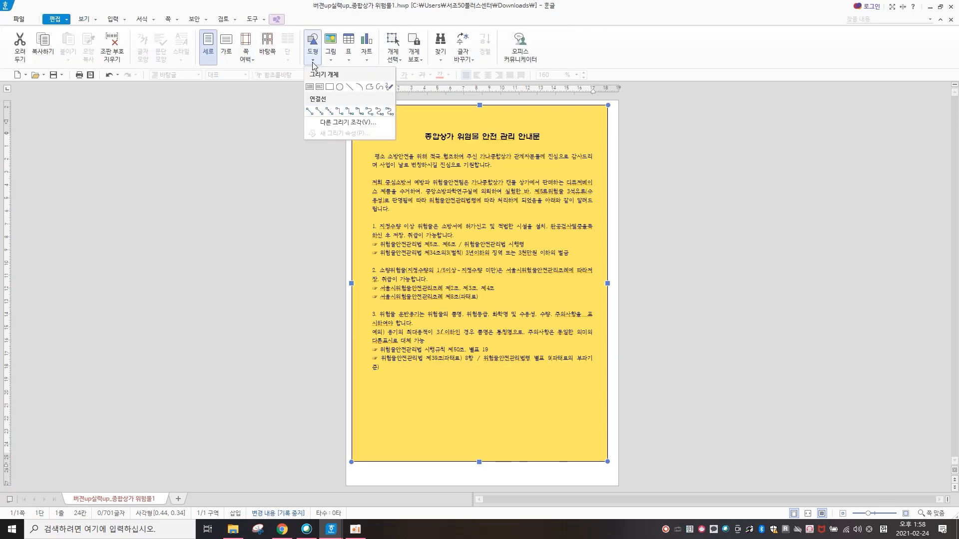
pyautogui.click(340, 89)
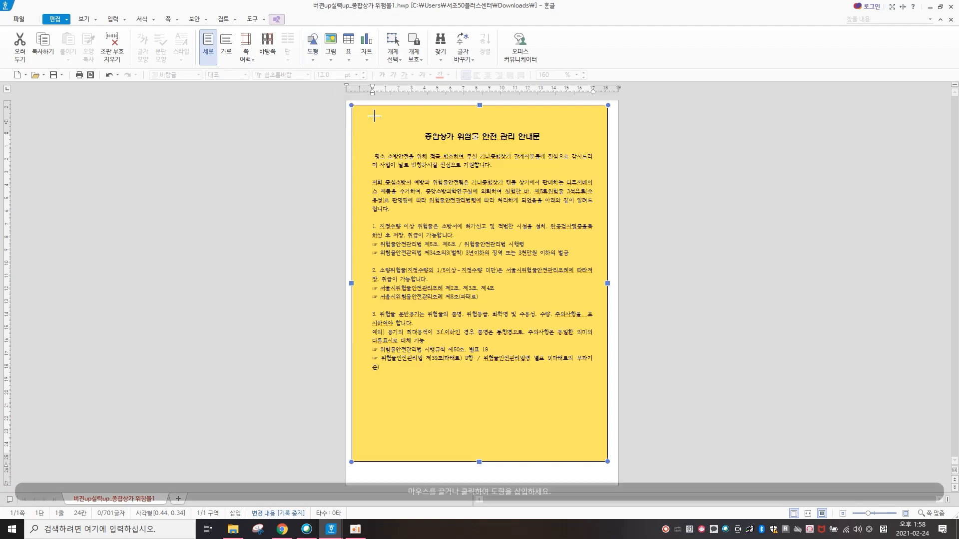
pyautogui.moveTo(360, 116); pyautogui.dragTo(598, 431)
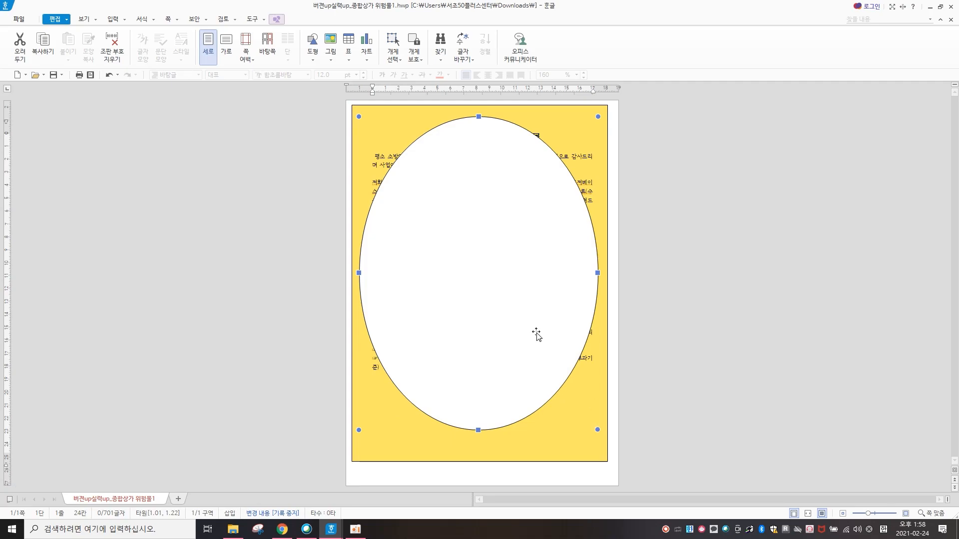
pyautogui.click(277, 19)
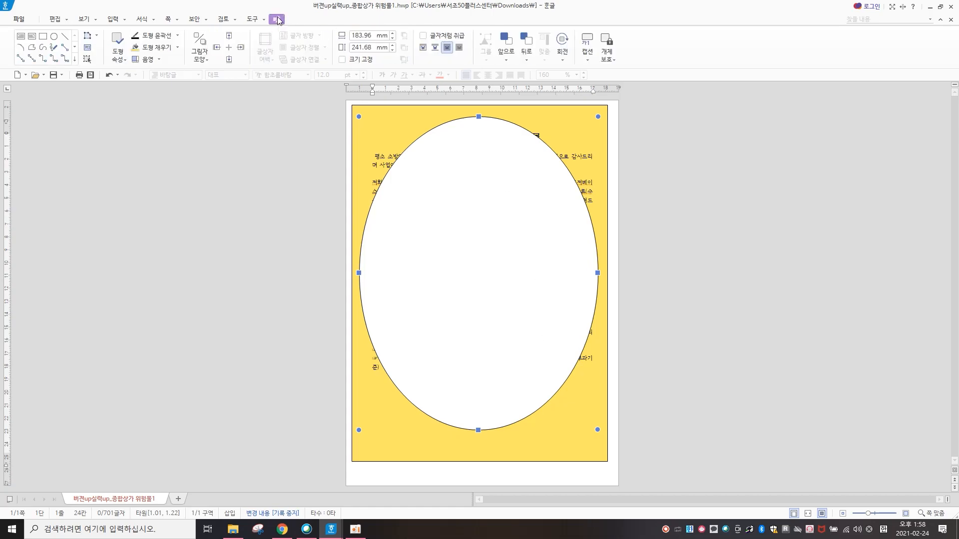
pyautogui.click(459, 49)
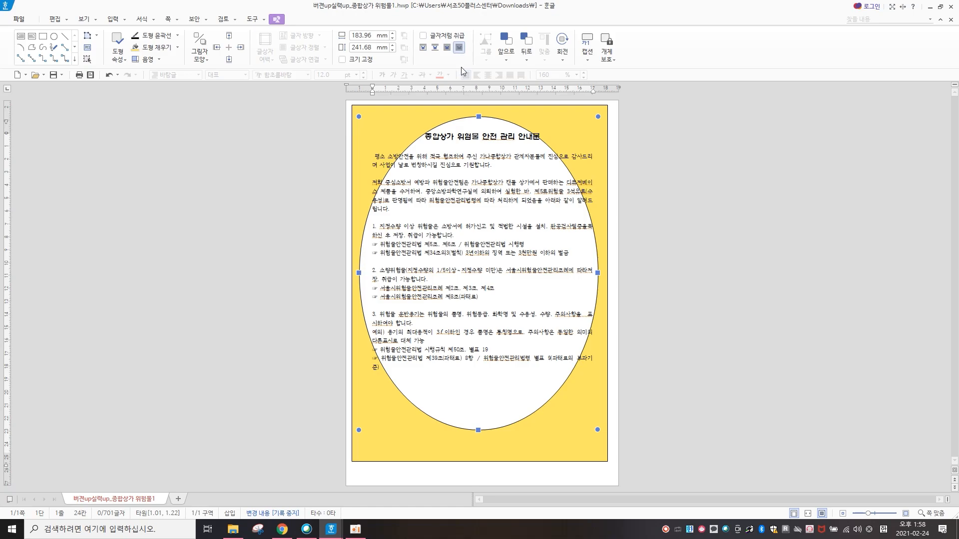
# Step: Delete the ellipse and the yellow background rectangle from the page
pyautogui.press('Delete')
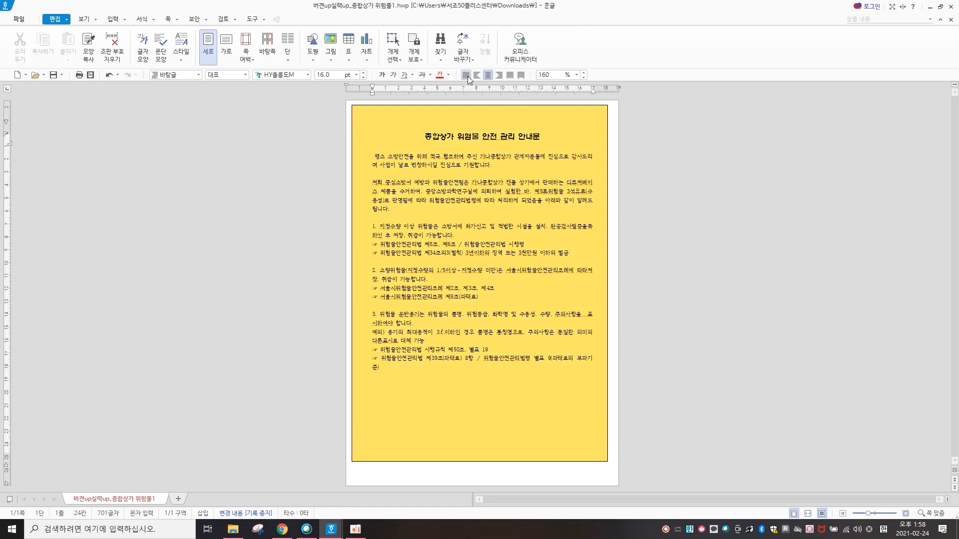
pyautogui.click(531, 462)
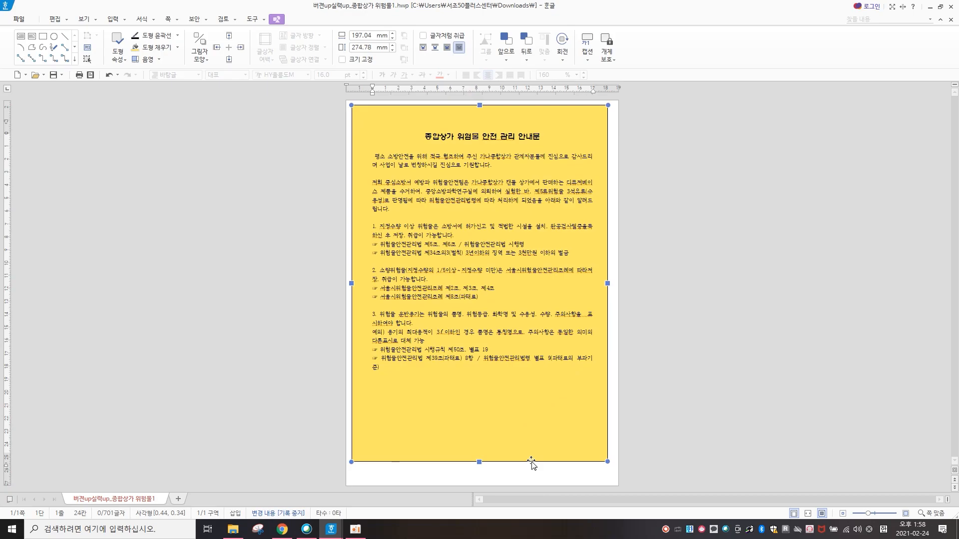
pyautogui.press('Delete')
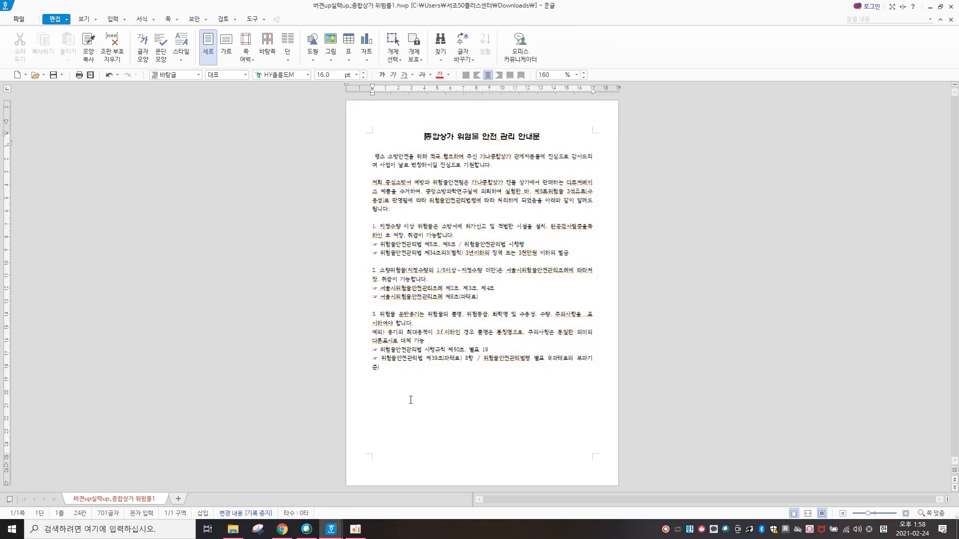
# Step: Try a 가로 글상자 about 72 mm wide and 16 mm high below the last paragraph, containing ㅗㅗ호로, and delete it
pyautogui.click(315, 62)
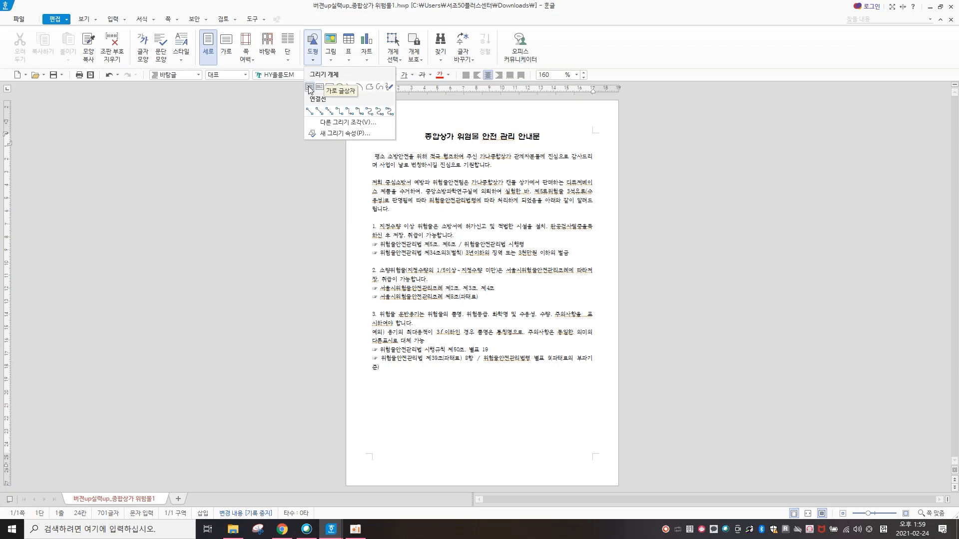
pyautogui.click(309, 89)
pyautogui.moveTo(405, 389); pyautogui.dragTo(498, 409)
pyautogui.write('ㅗㅗ호로')
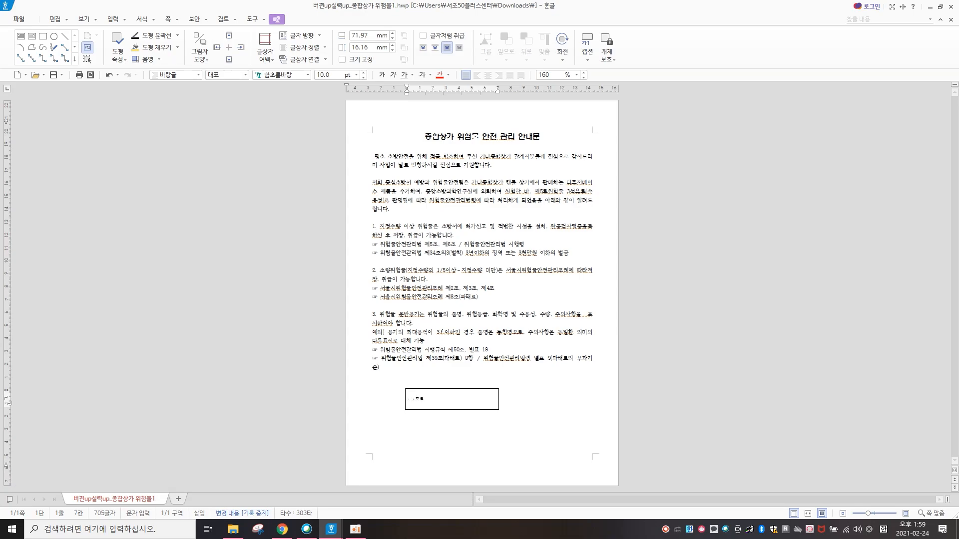
pyautogui.click(476, 410)
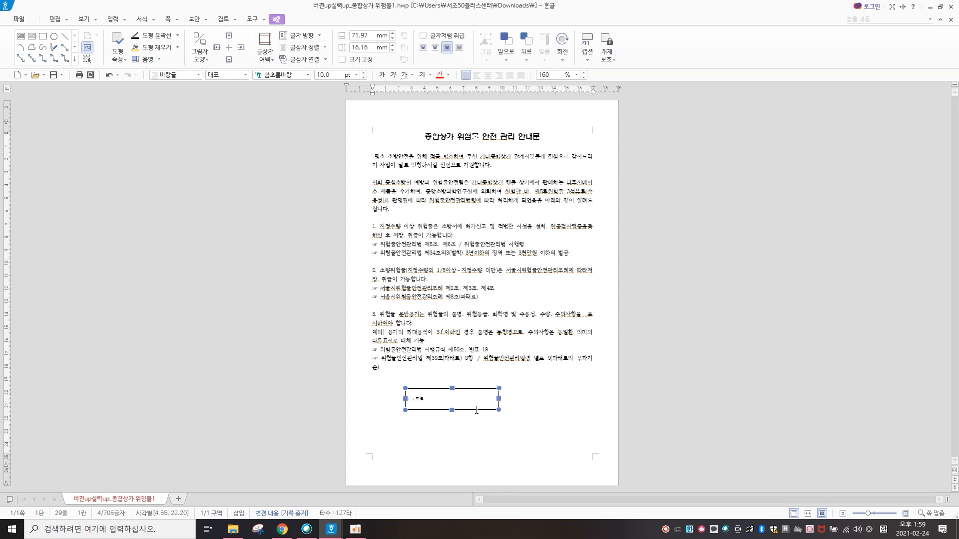
pyautogui.press('Delete')
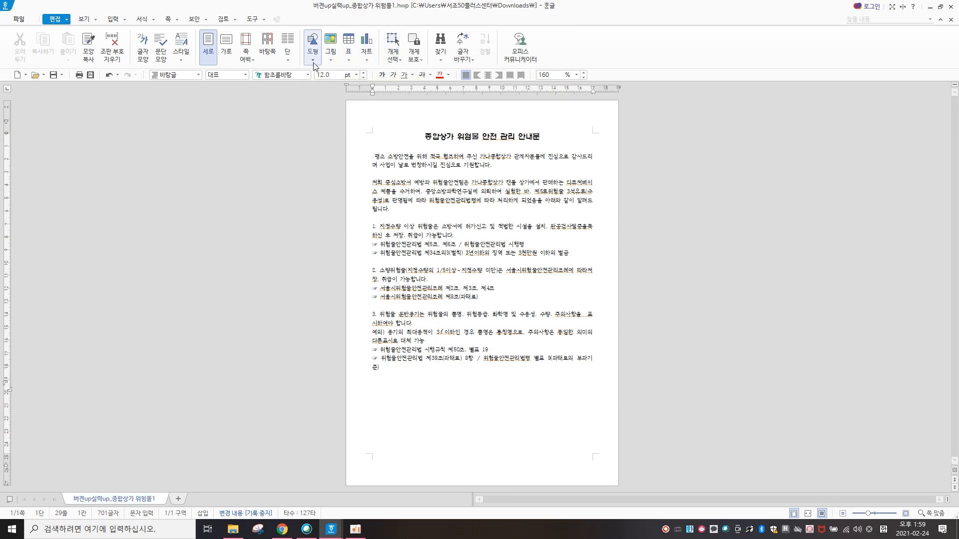
# Step: Draw a rectangle about 102 mm wide and 25 mm high in the empty area below the last paragraph
pyautogui.click(315, 66)
pyautogui.click(327, 85)
pyautogui.moveTo(394, 393); pyautogui.dragTo(526, 426)
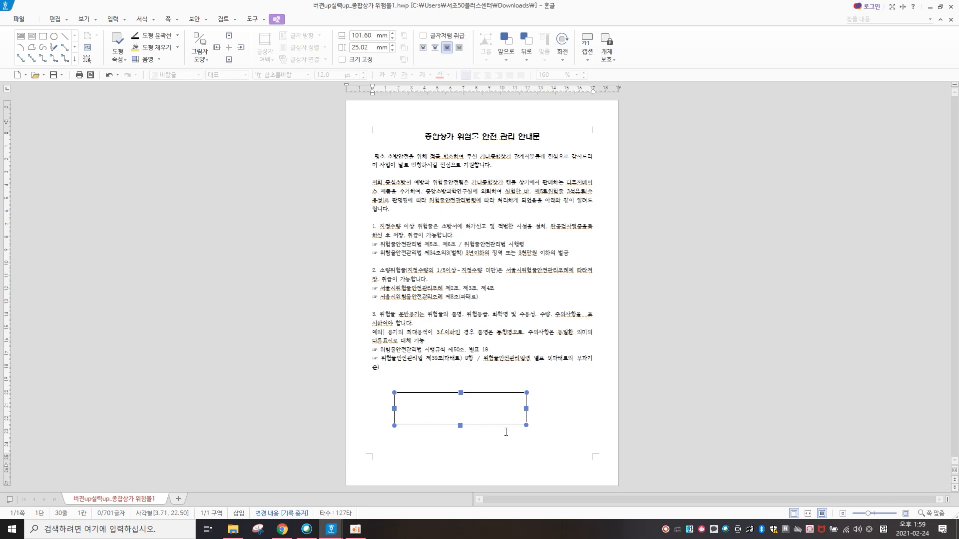
# Step: Fill the rectangle below the last paragraph with orange through its object properties and change its fill to light teal
pyautogui.rightClick(450, 407)
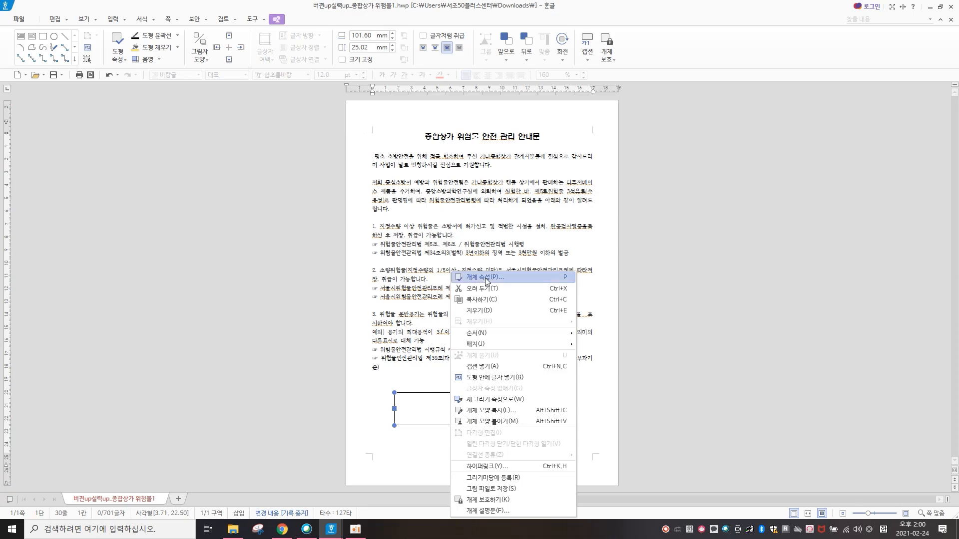
pyautogui.click(486, 282)
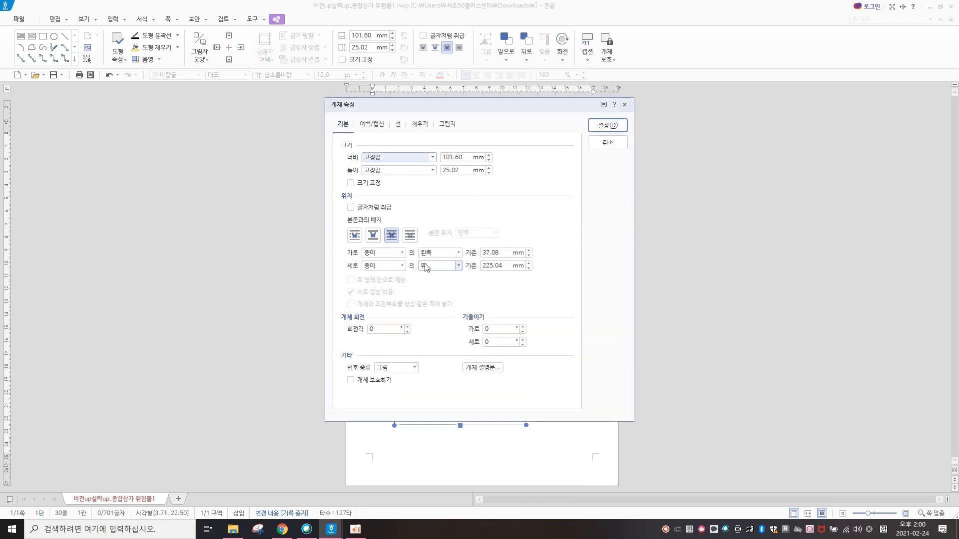
pyautogui.moveTo(501, 104); pyautogui.dragTo(690, 89)
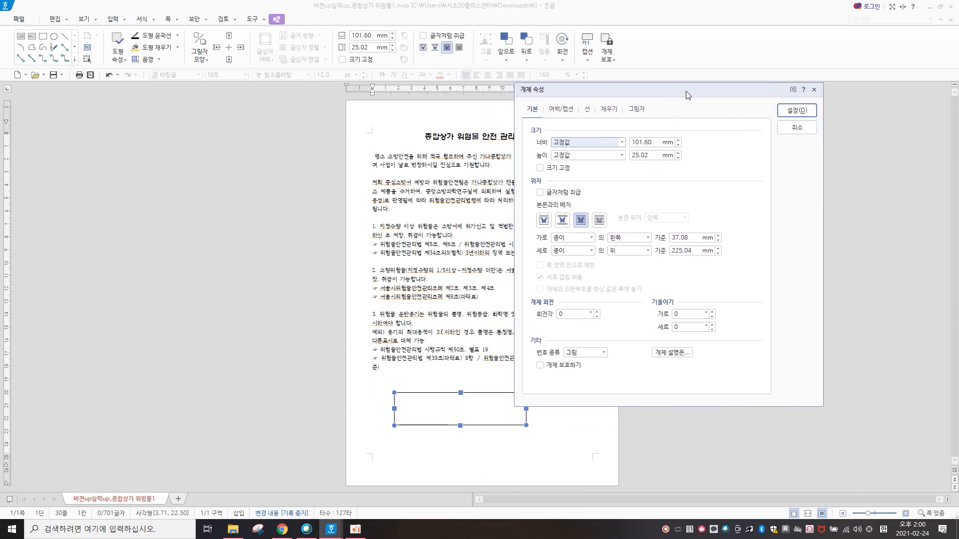
pyautogui.click(608, 110)
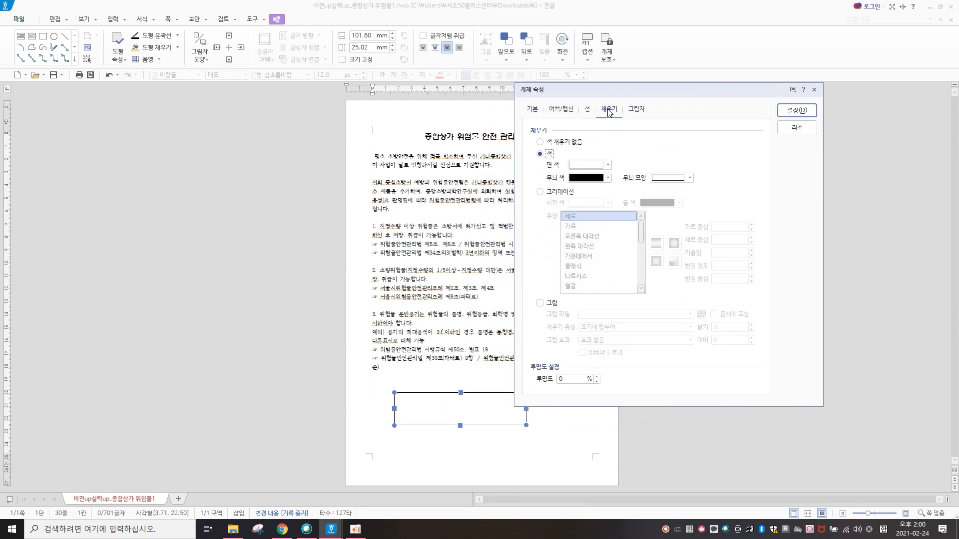
pyautogui.click(609, 165)
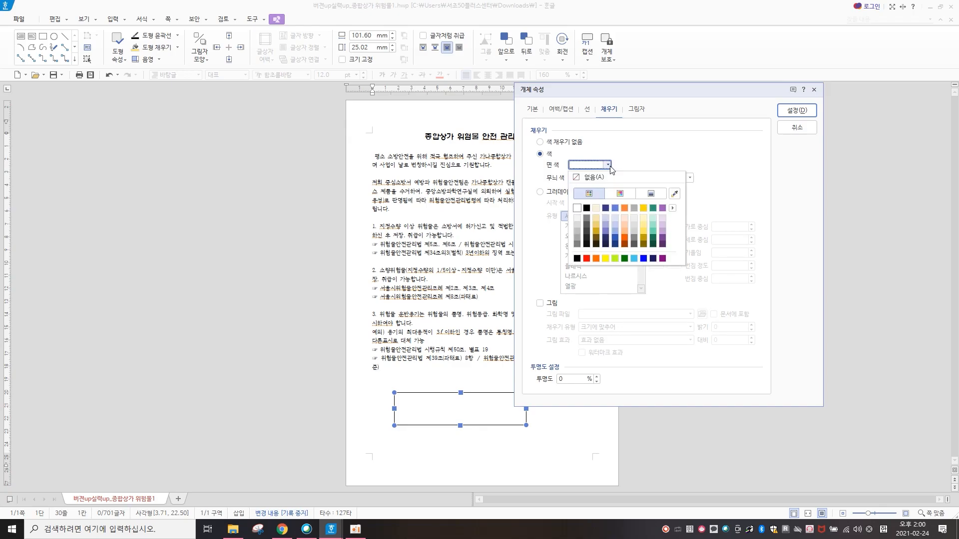
pyautogui.click(624, 239)
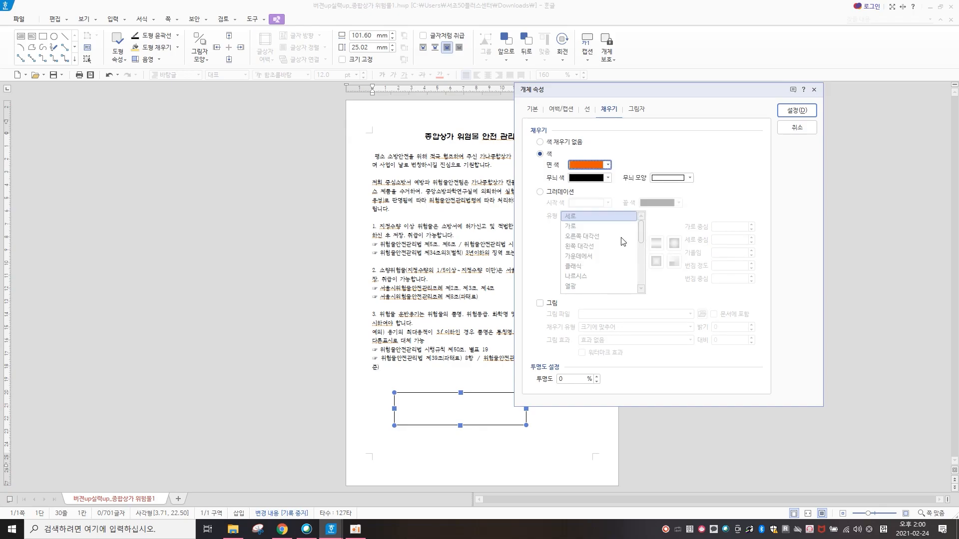
pyautogui.click(799, 110)
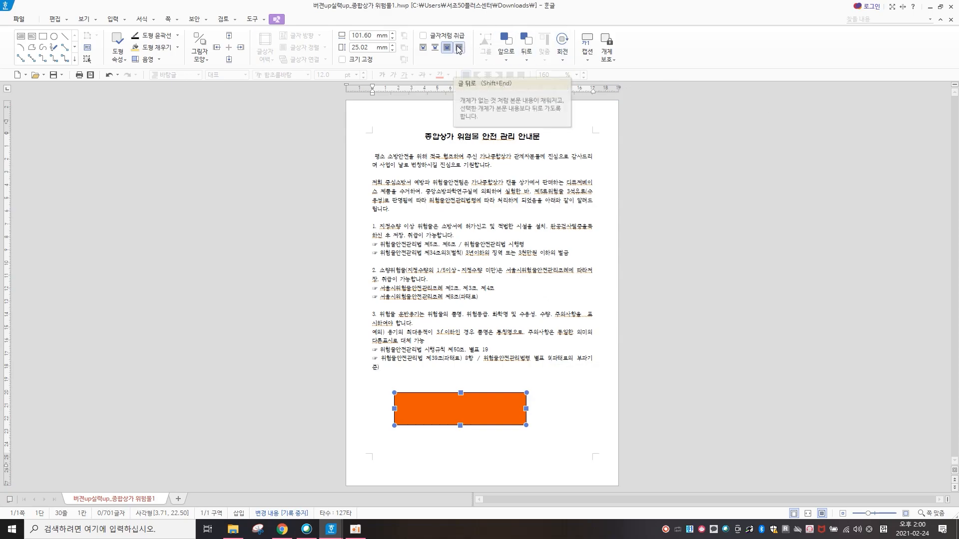
pyautogui.click(177, 47)
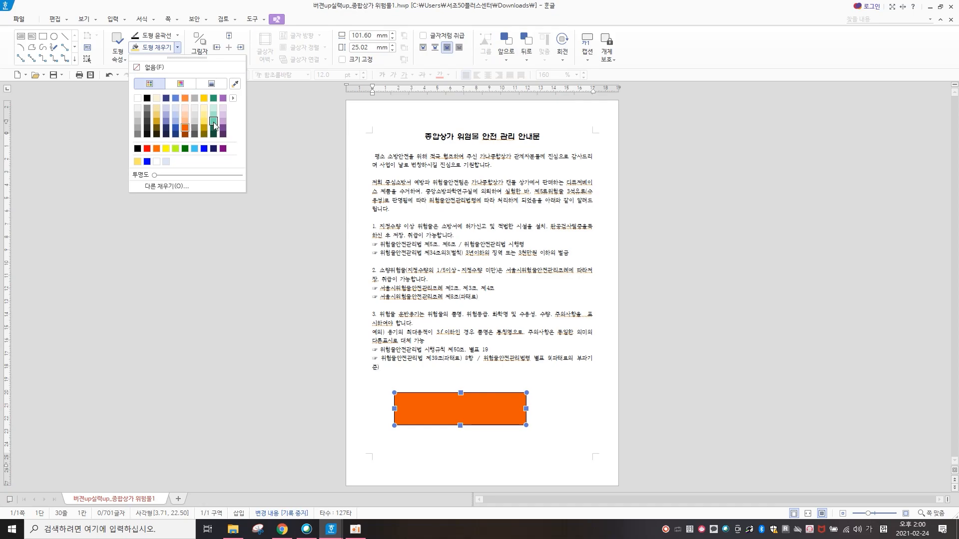
pyautogui.click(214, 122)
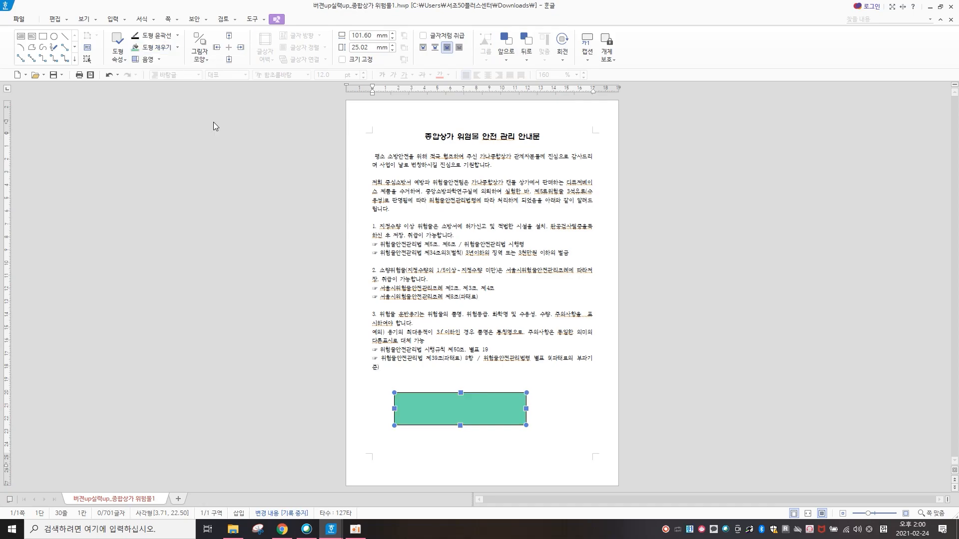
# Step: Round the teal rectangle's corners with 둥근 모양 in its line properties and delete the rectangle
pyautogui.rightClick(507, 409)
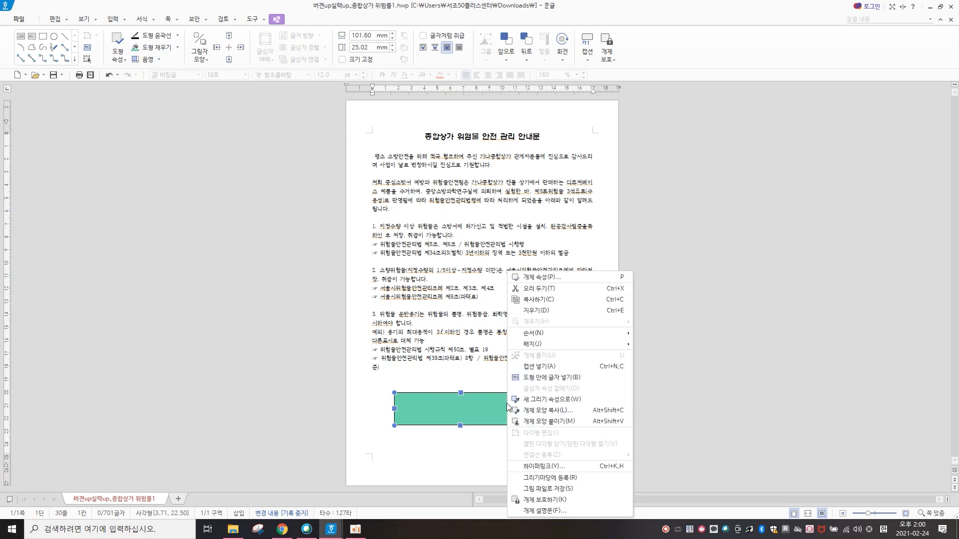
pyautogui.click(568, 277)
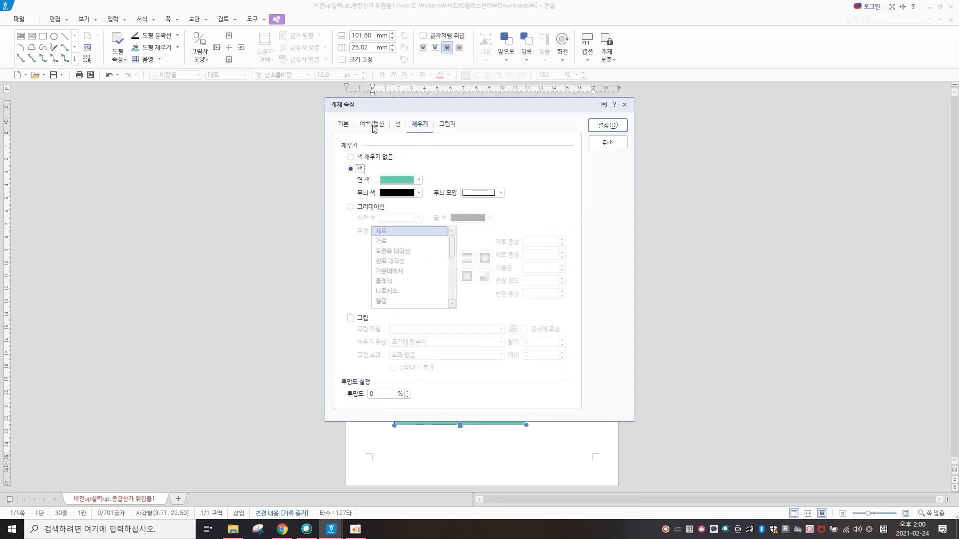
pyautogui.click(344, 126)
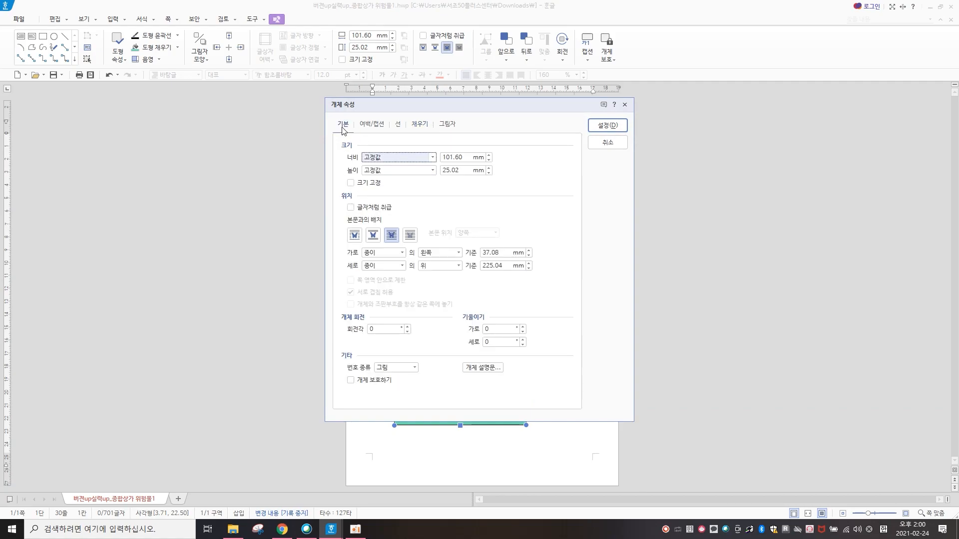
pyautogui.click(371, 126)
pyautogui.click(403, 129)
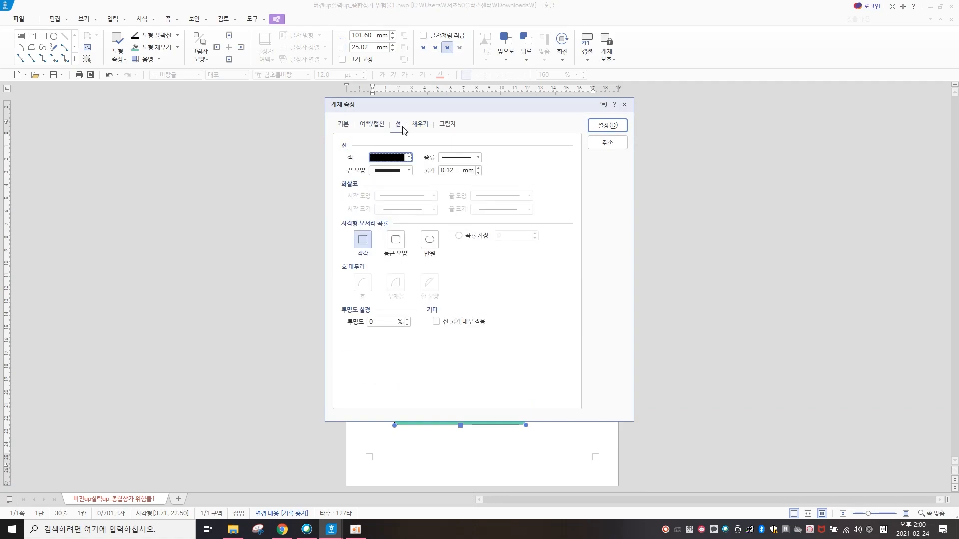
pyautogui.click(400, 245)
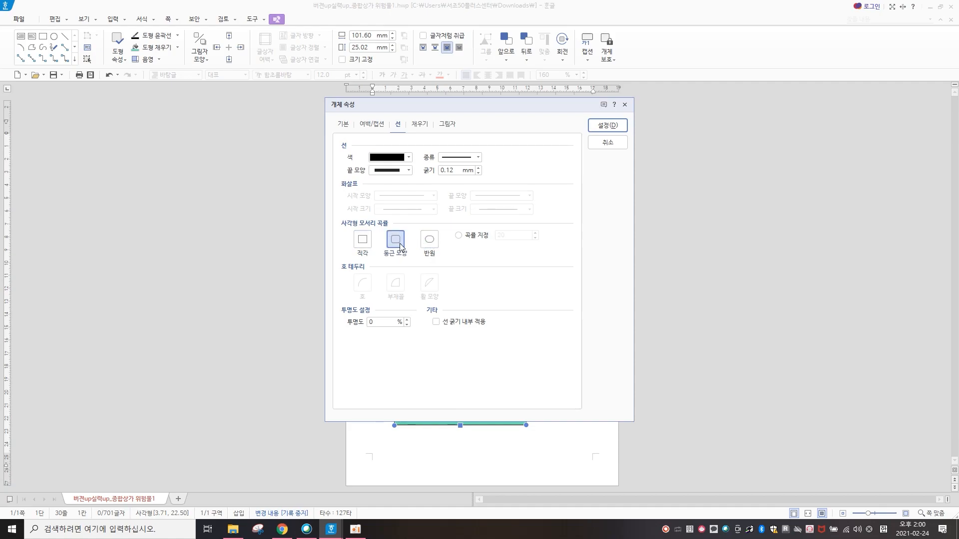
pyautogui.click(622, 127)
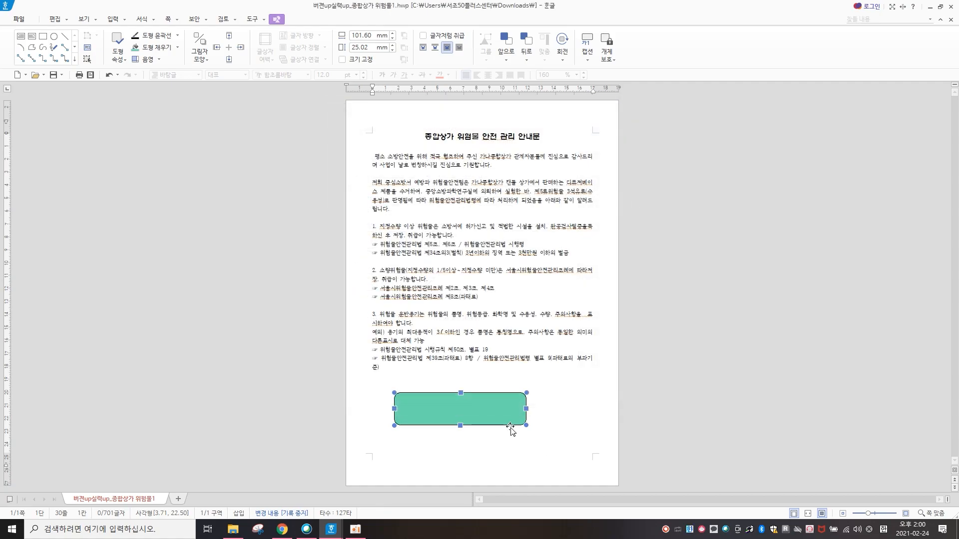
pyautogui.press('Delete')
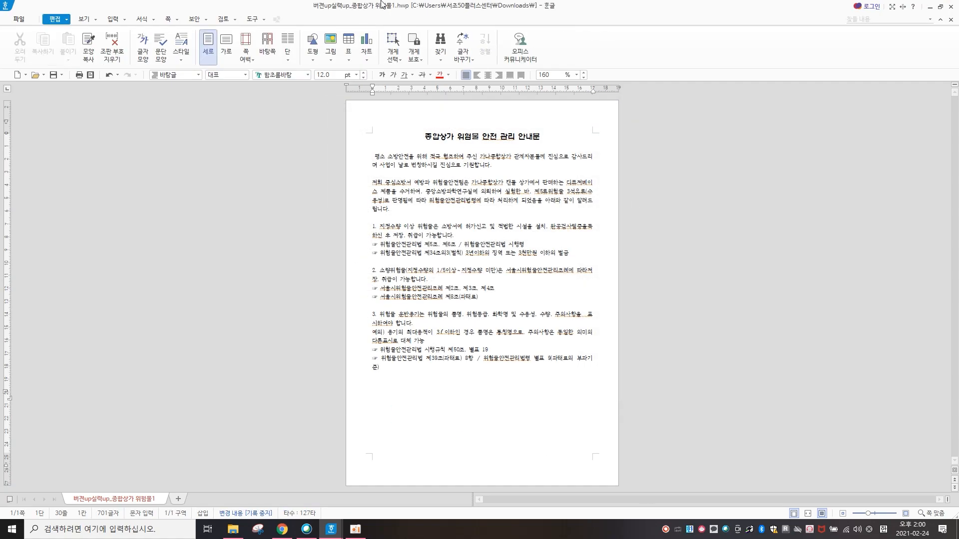
# Step: Draw a dark blue rectangle about 197 mm wide and 285 mm high over nearly the whole page, behind the text with 글 뒤로
pyautogui.click(314, 61)
pyautogui.click(328, 86)
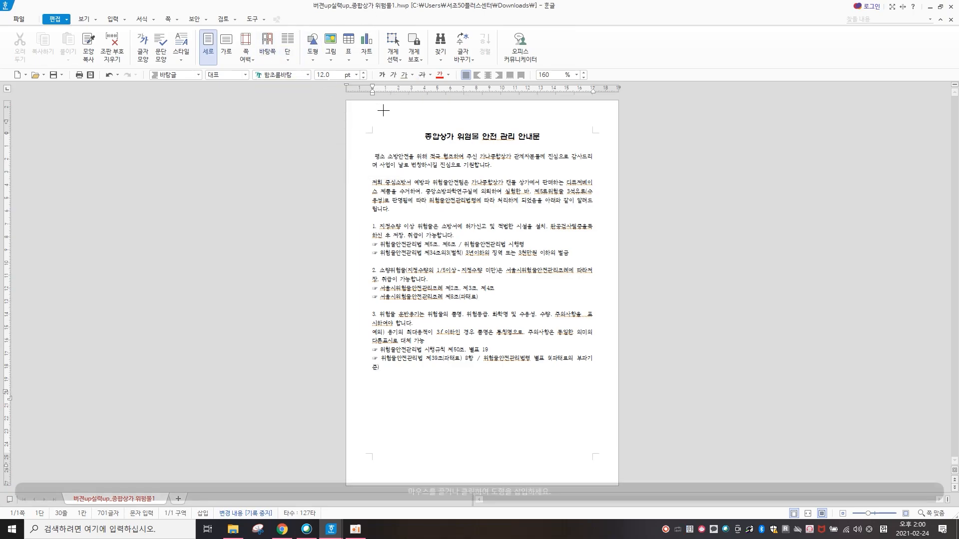
pyautogui.moveTo(353, 104); pyautogui.dragTo(610, 473)
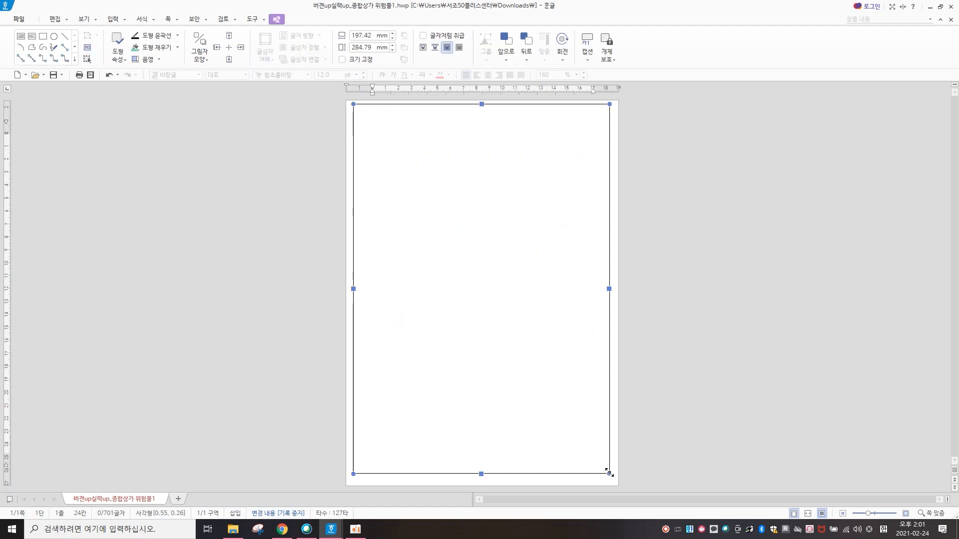
pyautogui.click(460, 49)
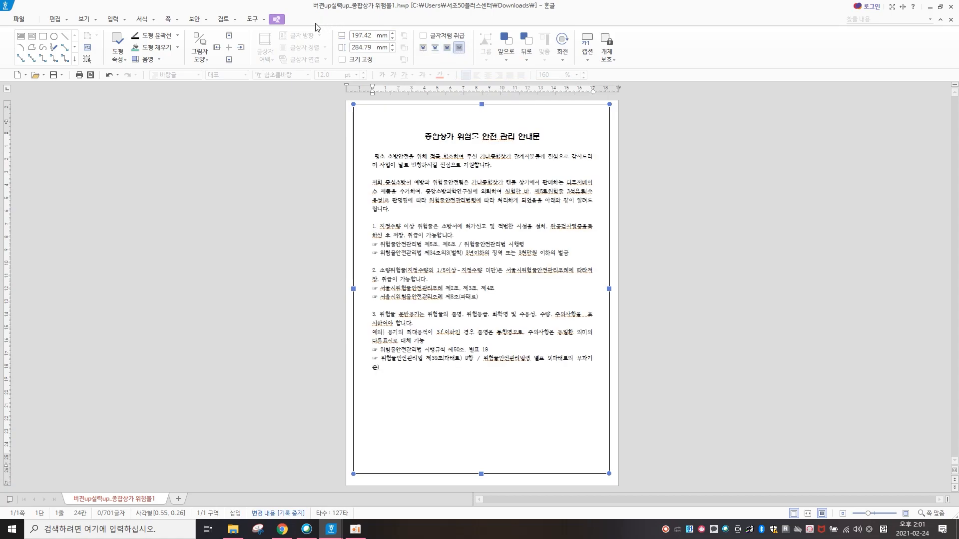
pyautogui.click(177, 47)
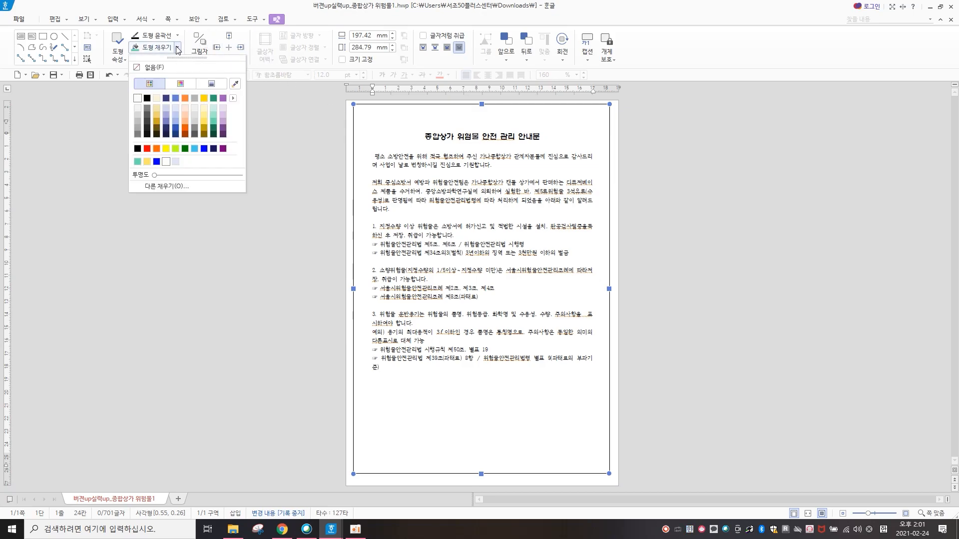
pyautogui.click(176, 134)
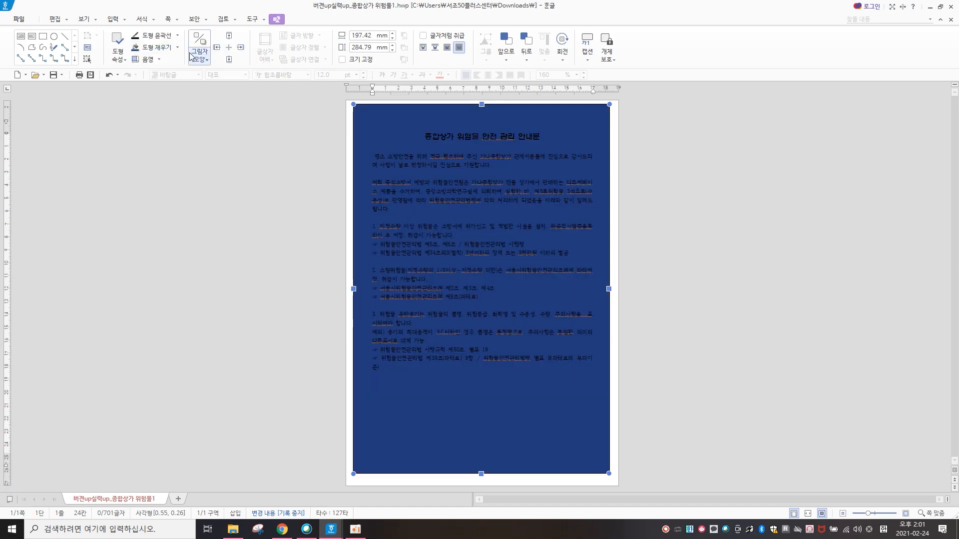
# Step: Draw a white rectangle about 178 mm wide and 220 mm high over the body paragraphs and place it behind the text with 글 뒤로
pyautogui.click(59, 24)
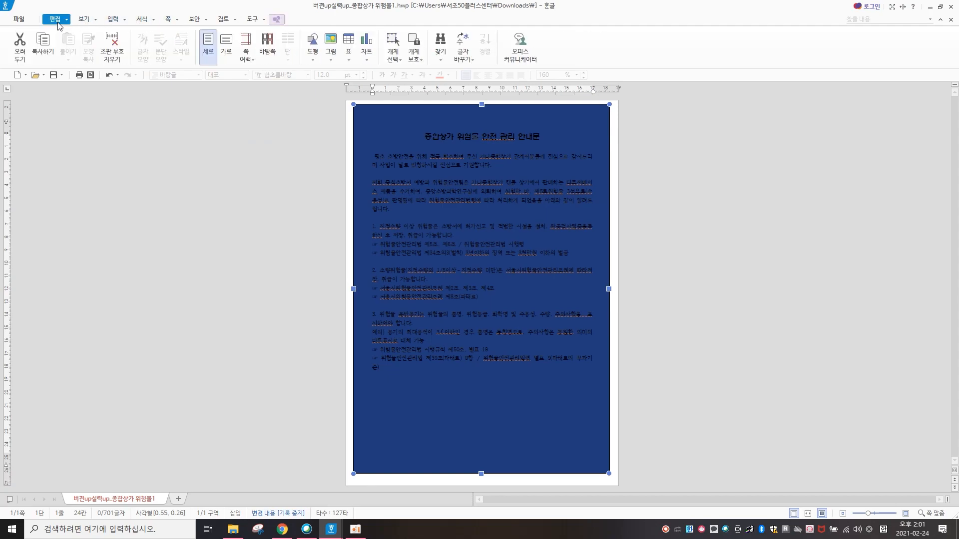
pyautogui.click(312, 61)
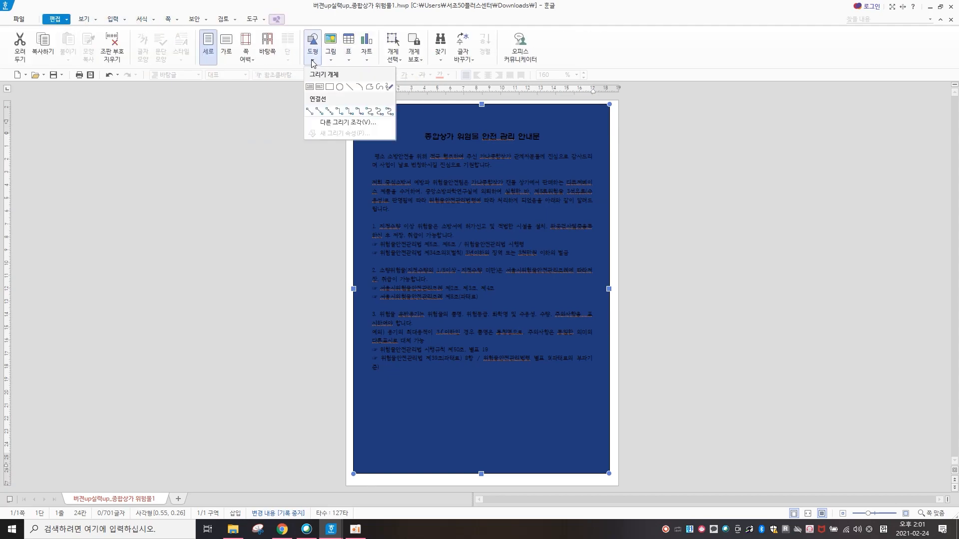
pyautogui.click(330, 86)
pyautogui.moveTo(367, 146); pyautogui.dragTo(597, 431)
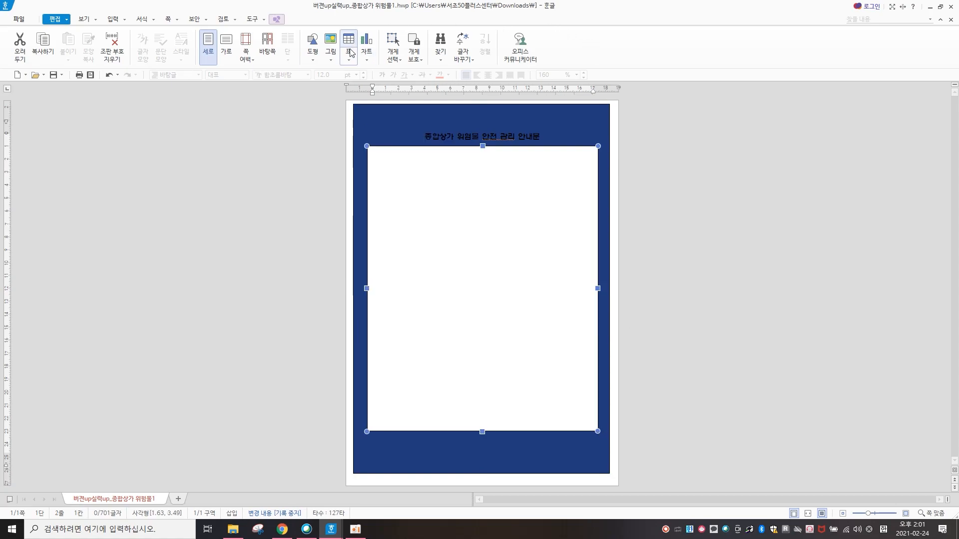
pyautogui.click(277, 20)
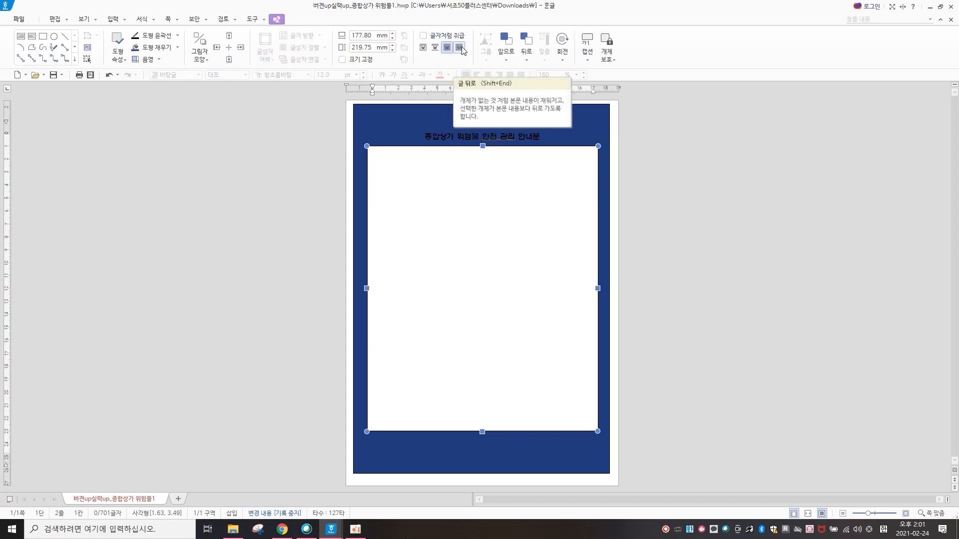
pyautogui.click(459, 48)
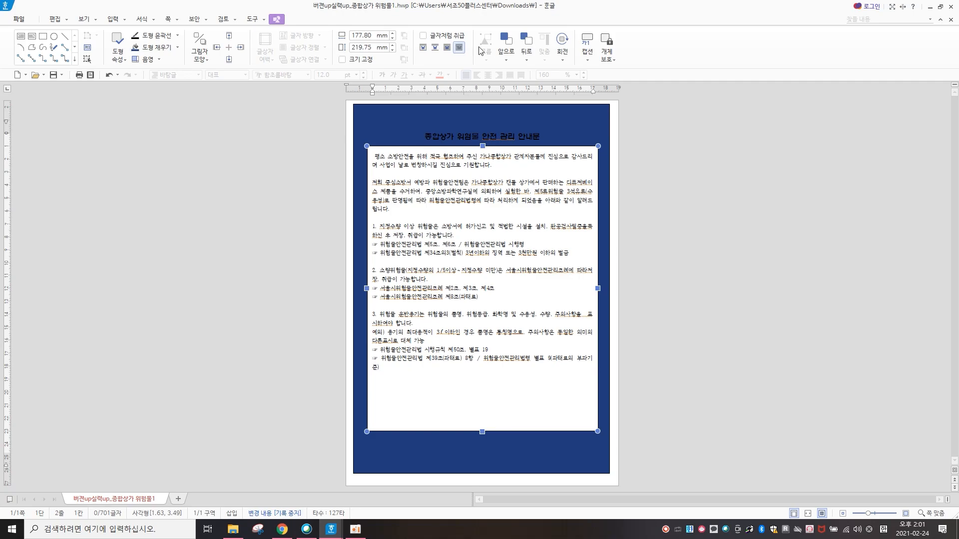
# Step: Round the white rectangle's corners with 둥근 모양 and reduce its height slightly to about 219 mm from its upper edge
pyautogui.rightClick(519, 253)
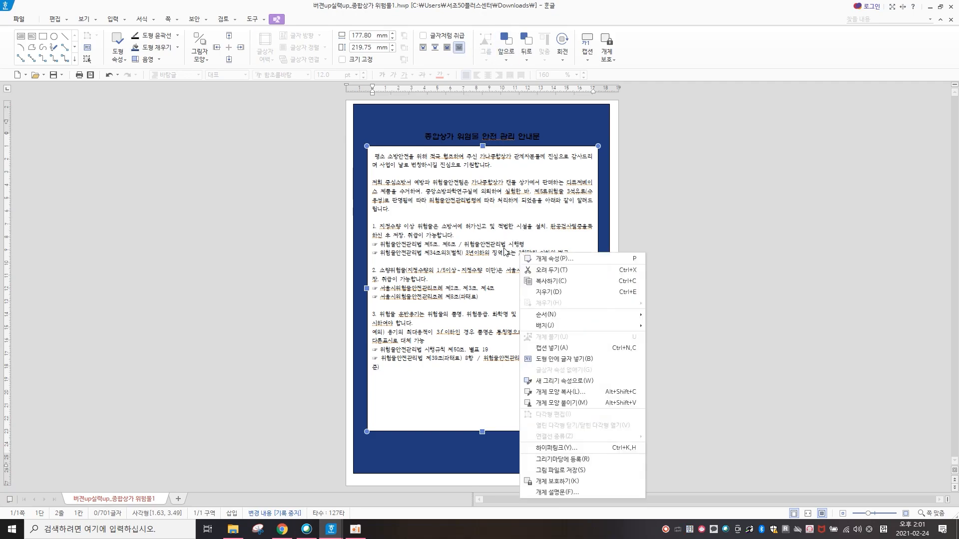
pyautogui.click(567, 260)
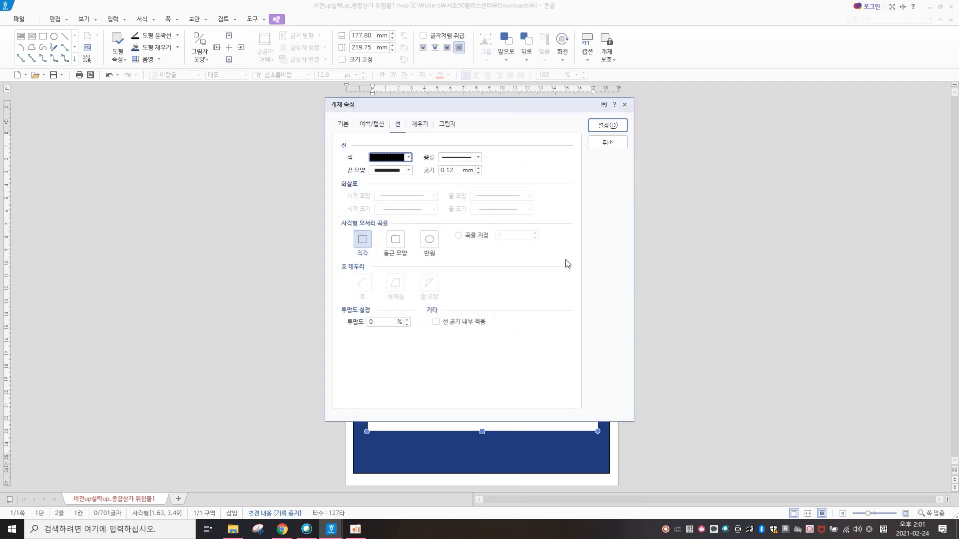
pyautogui.click(397, 241)
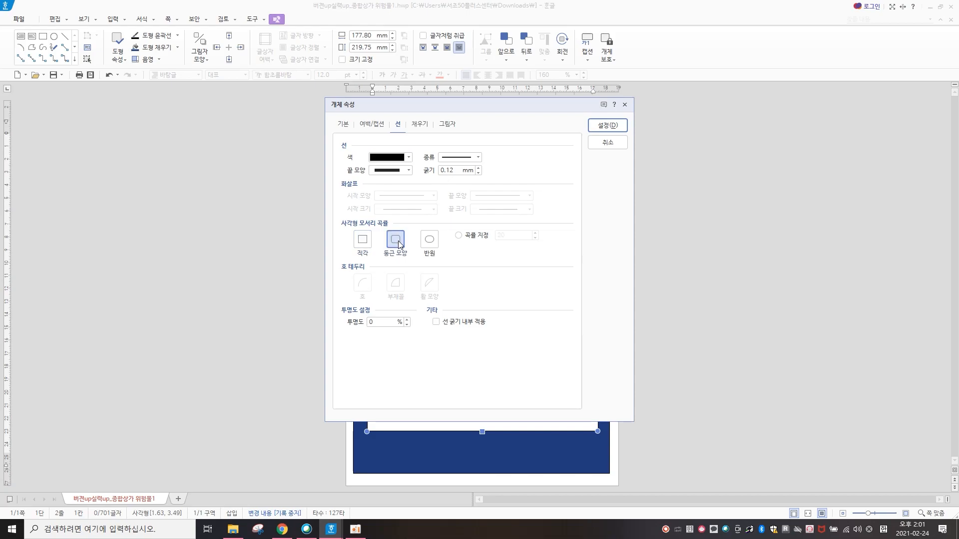
pyautogui.click(613, 126)
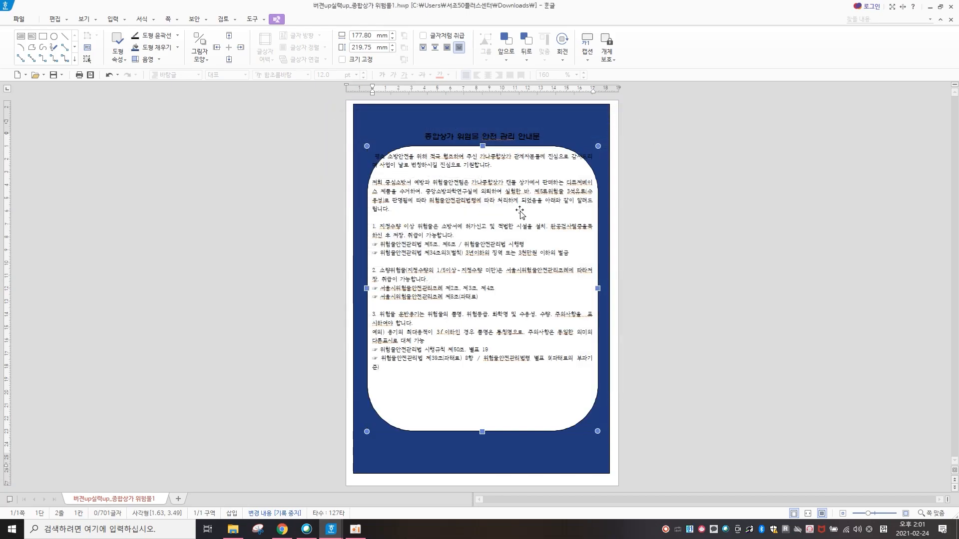
pyautogui.moveTo(483, 145)
pyautogui.mouseDown()
pyautogui.moveTo(483, 134)
pyautogui.moveTo(482, 146)
pyautogui.mouseUp()
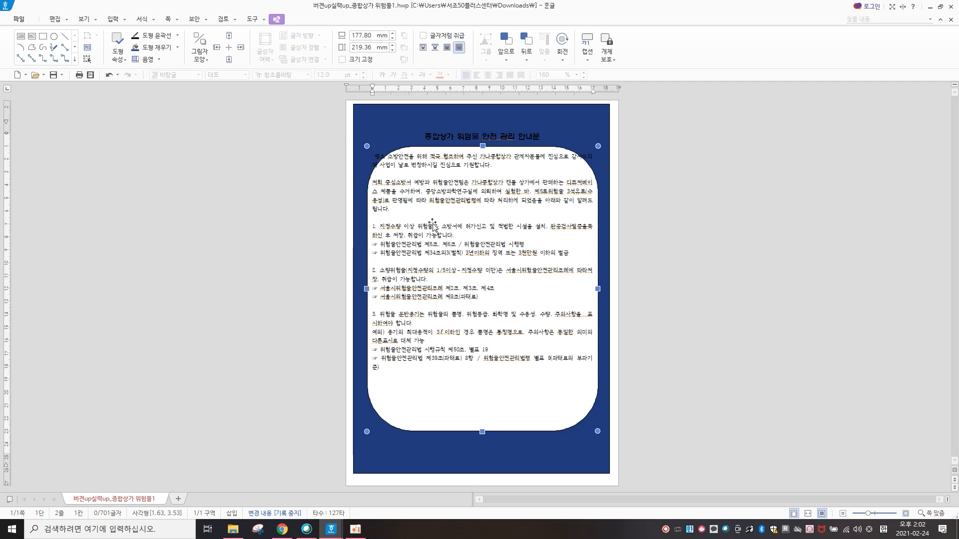
# Step: Delete the rounded white rectangle and the dark blue background rectangle from the page
pyautogui.press('Delete')
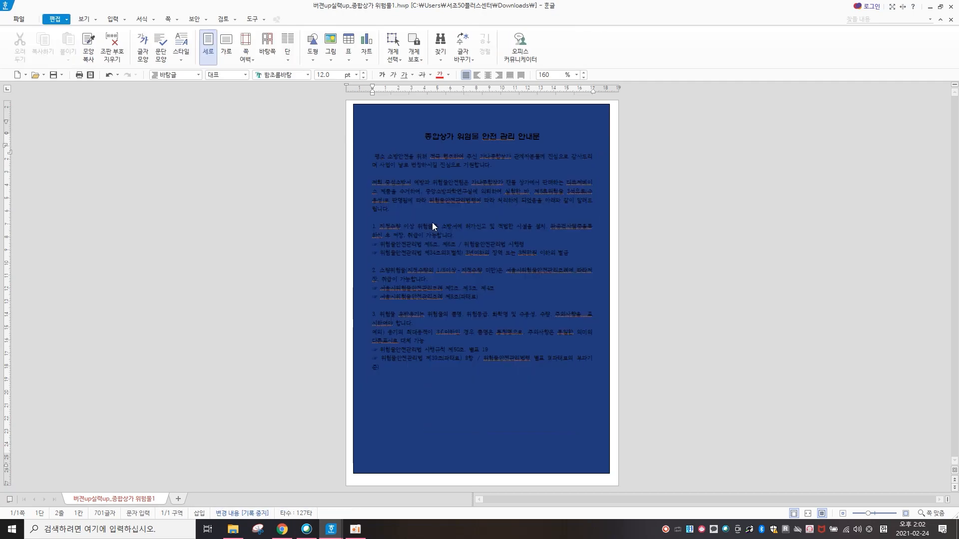
pyautogui.click(498, 467)
pyautogui.press('Delete')
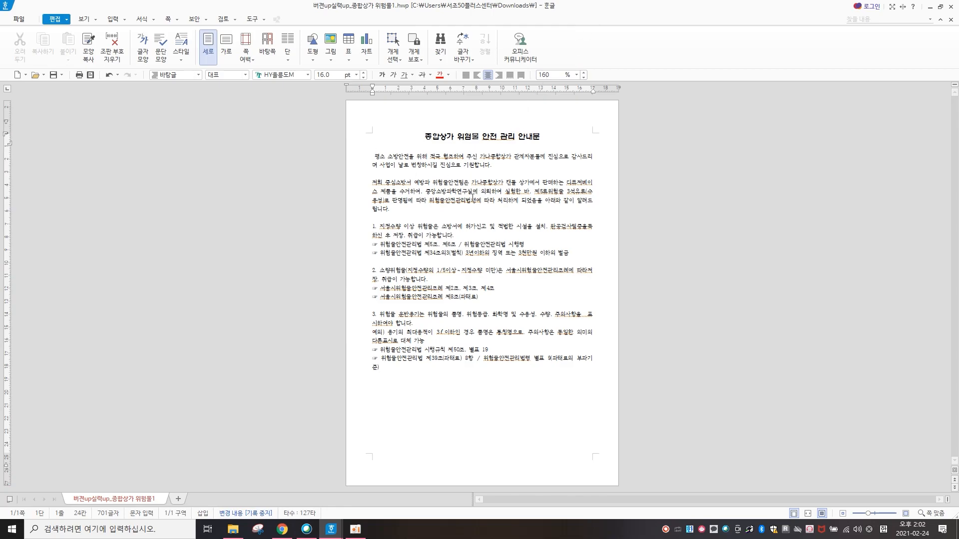
# Step: Select the second line of the first body paragraph and extend the selection to the whole paragraph
pyautogui.click(352, 169)
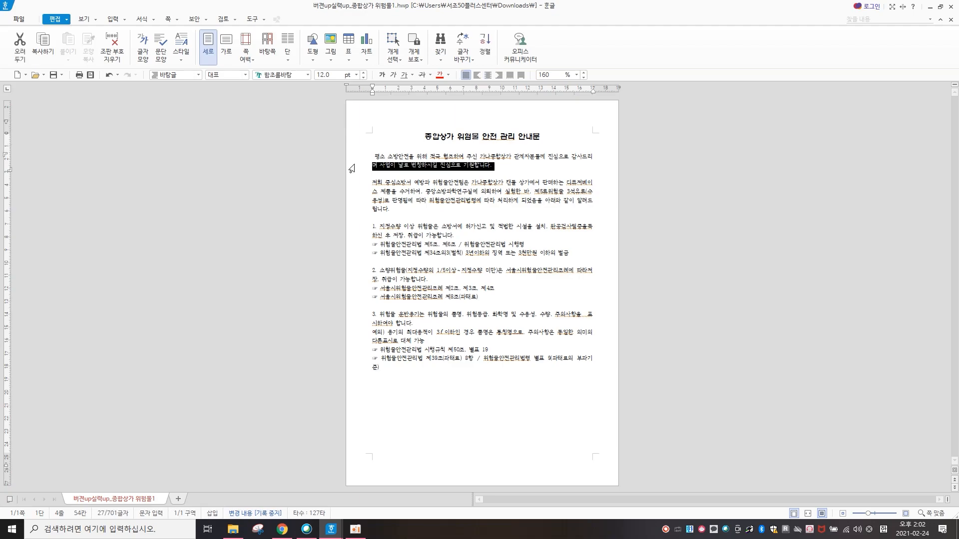
pyautogui.doubleClick(351, 168)
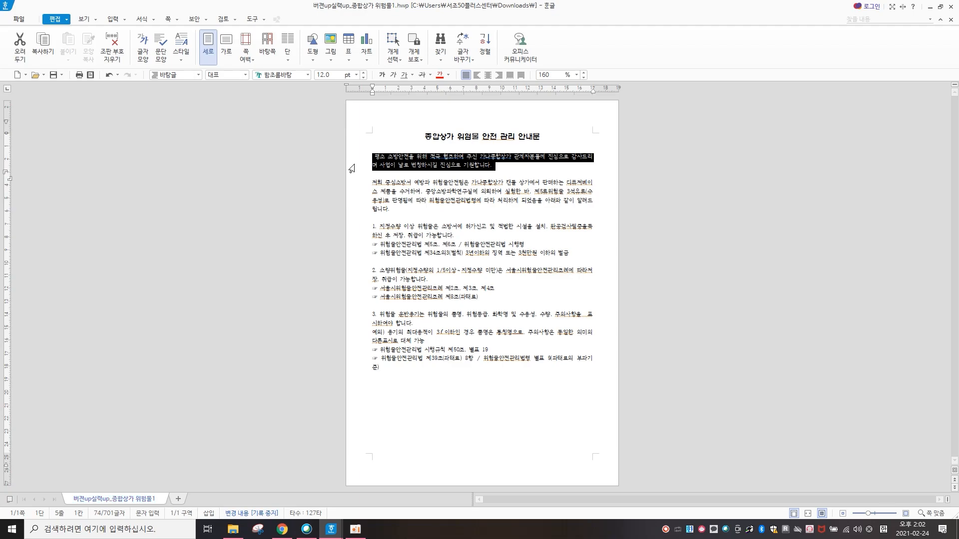
# Step: Select the entire document and change its font to HY울릉도M
pyautogui.tripleClick(353, 170)
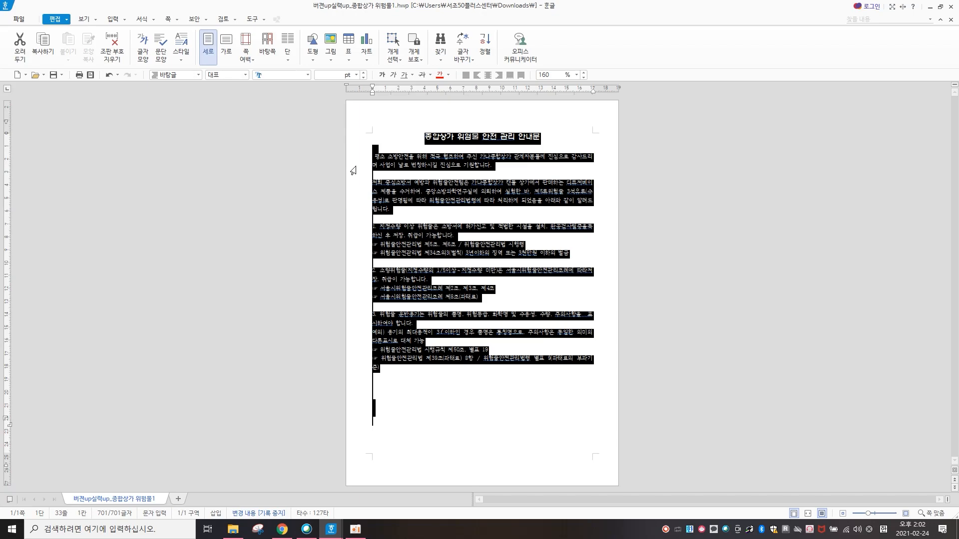
pyautogui.click(307, 75)
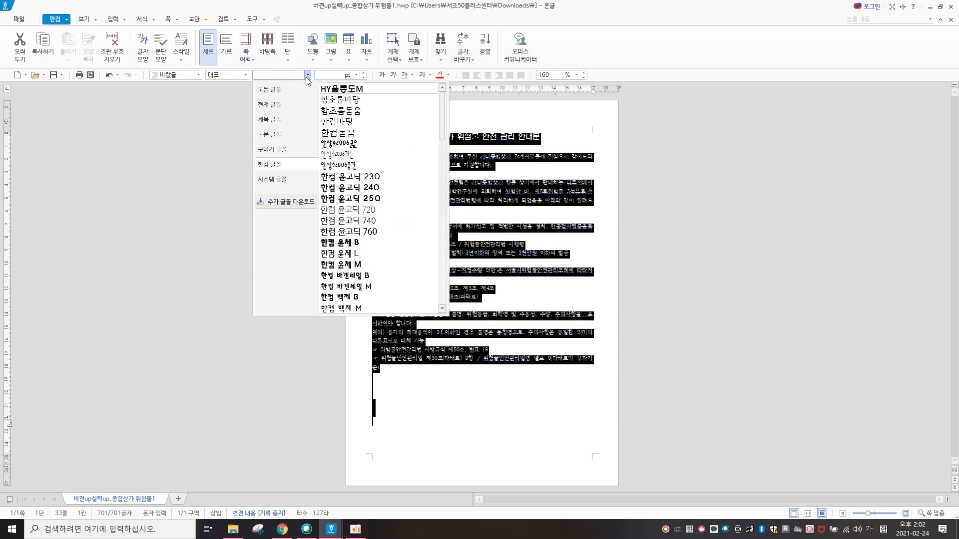
pyautogui.click(352, 88)
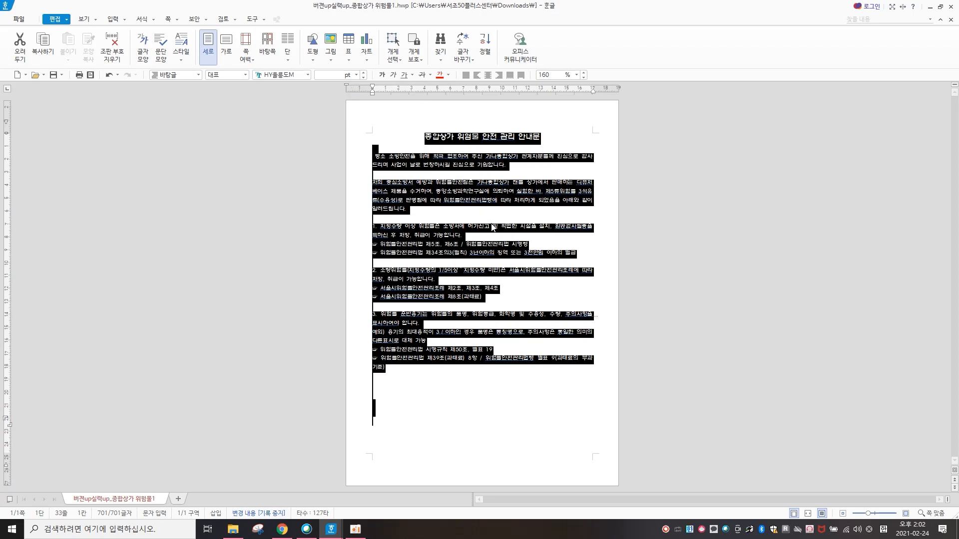
pyautogui.click(491, 223)
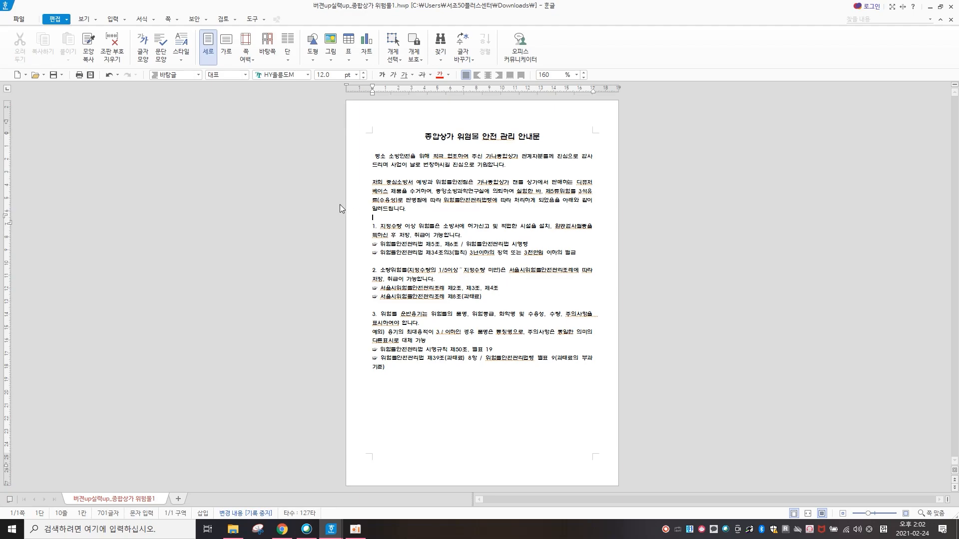
# Step: Change the font of the two ☞ lines under item 1 to 한컴 윤고딕 250
pyautogui.click(360, 250)
pyautogui.moveTo(359, 250); pyautogui.dragTo(359, 255)
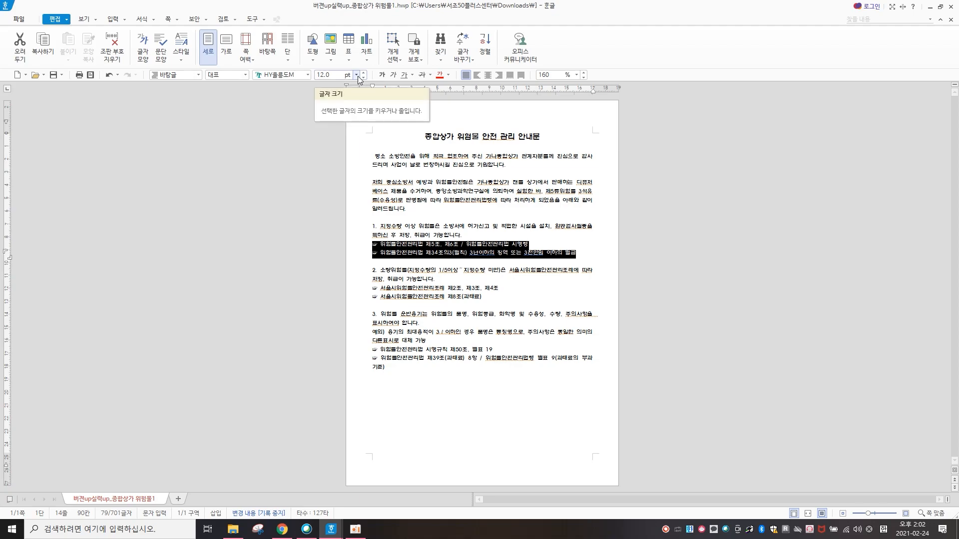
pyautogui.click(310, 75)
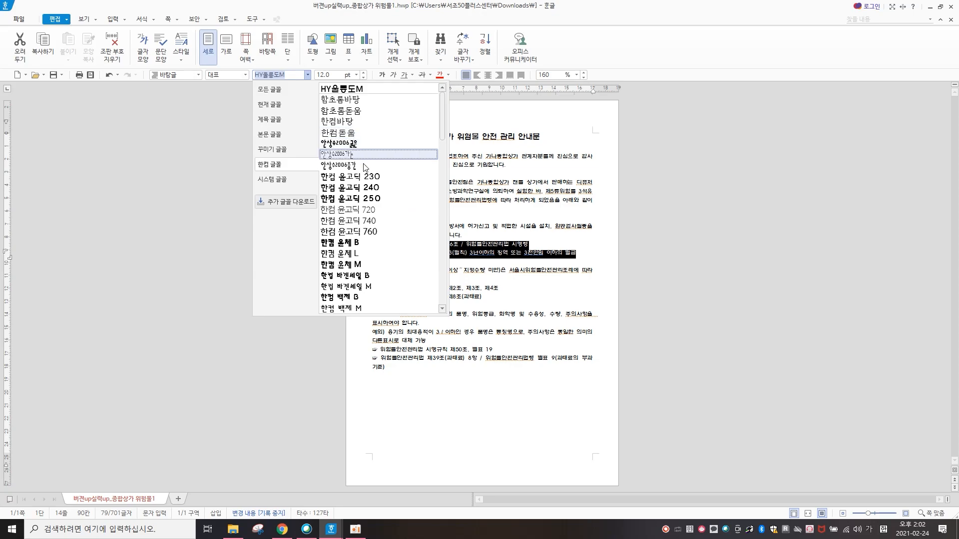
pyautogui.click(371, 198)
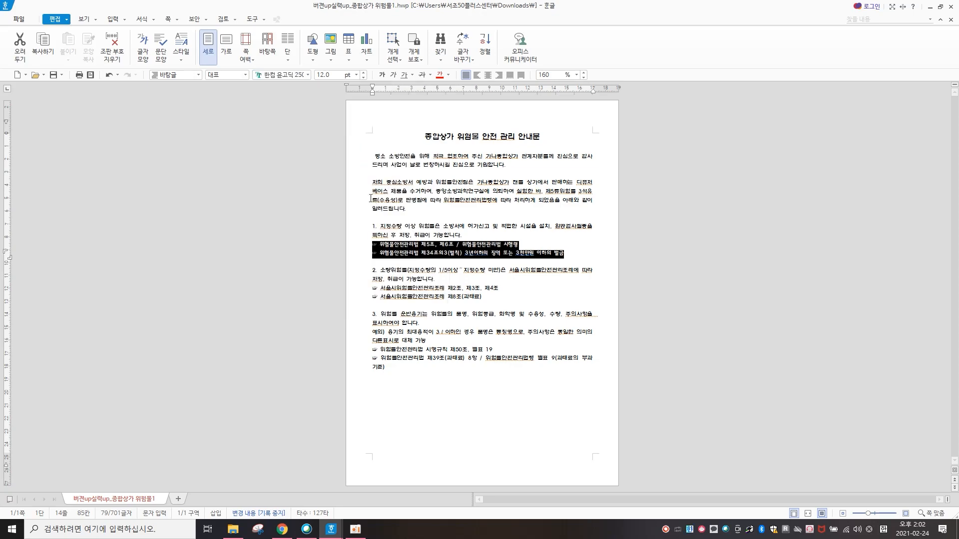
pyautogui.click(562, 311)
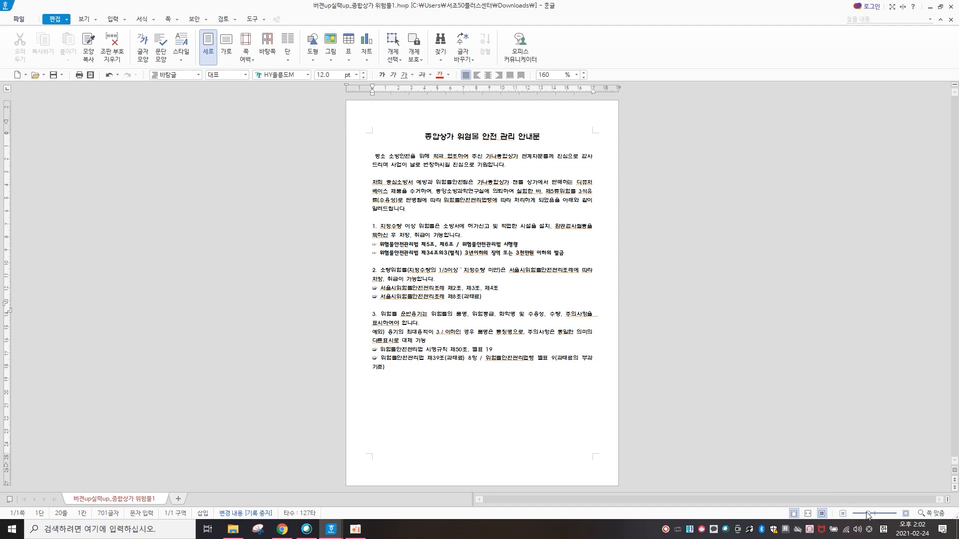
pyautogui.moveTo(870, 514)
pyautogui.mouseDown()
pyautogui.moveTo(882, 517)
pyautogui.moveTo(875, 516)
pyautogui.mouseUp()
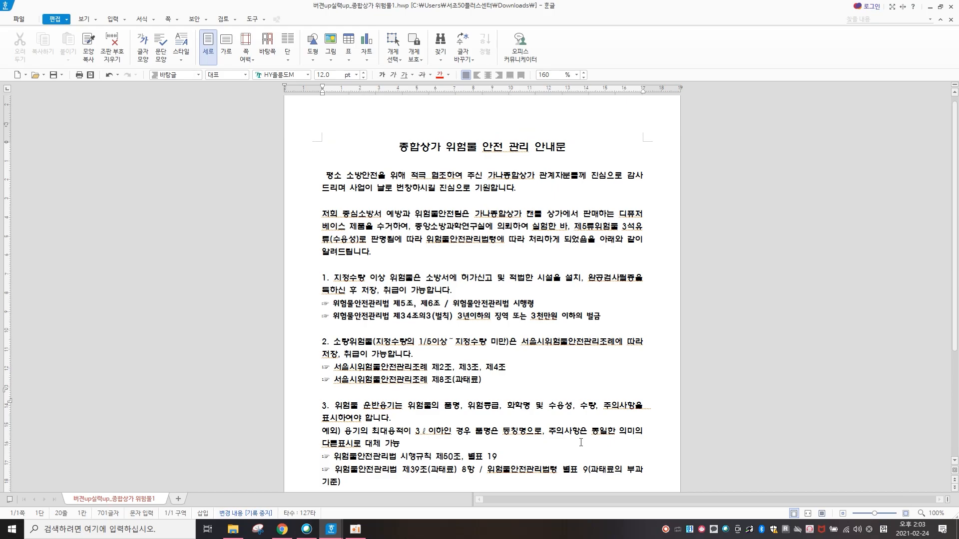
pyautogui.press('Up')
pyautogui.press('Up')
pyautogui.press('Up')
pyautogui.press('Up')
pyautogui.press('Up')
pyautogui.press('Up')
pyautogui.press('Up')
pyautogui.press('Up')
pyautogui.press('Up')
# Step: Hide the 서식 toolbar and show it again
pyautogui.rightClick(722, 59)
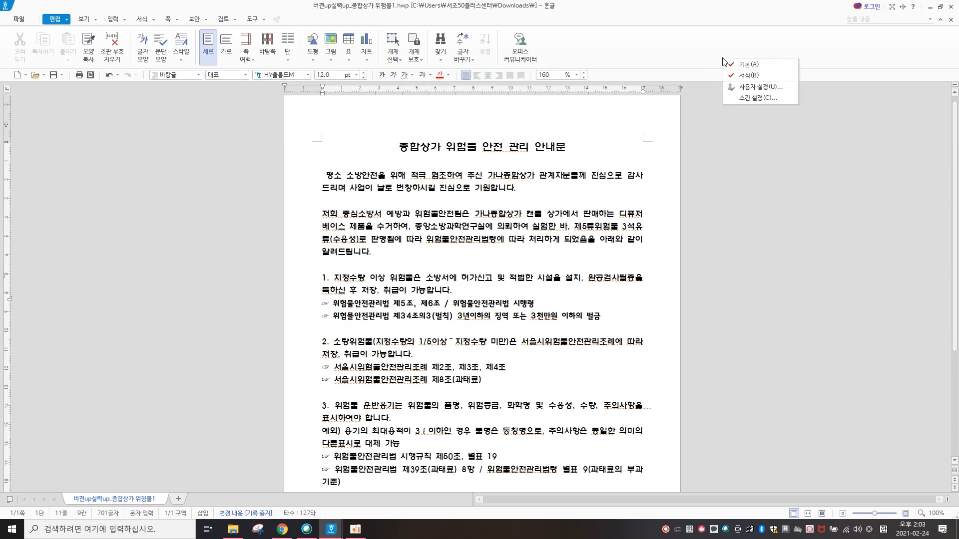
pyautogui.click(744, 75)
pyautogui.rightClick(730, 50)
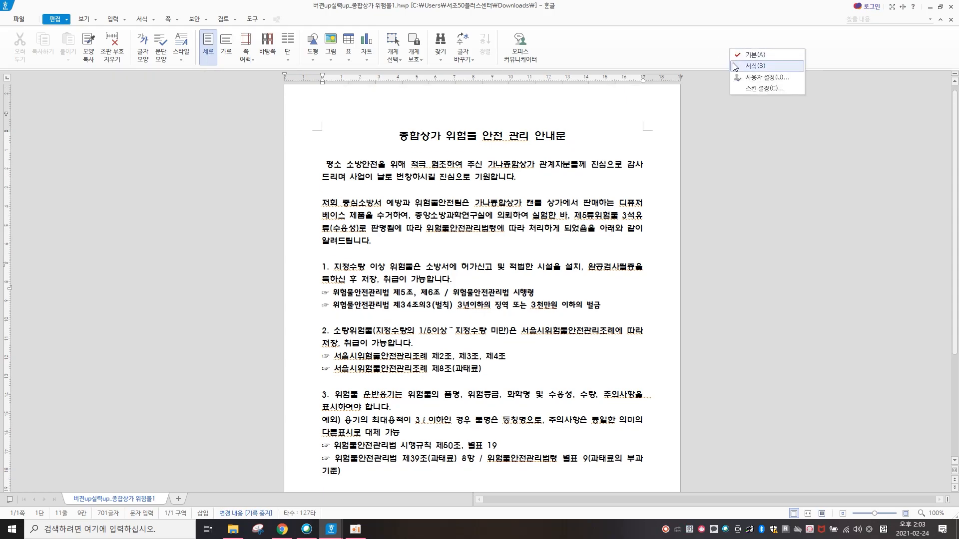
pyautogui.click(735, 67)
pyautogui.rightClick(733, 56)
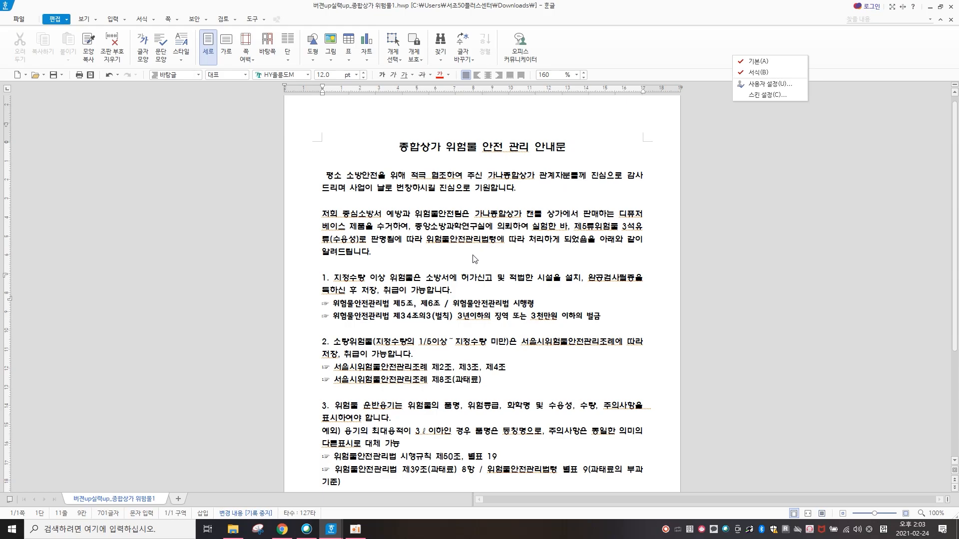
pyautogui.click(433, 280)
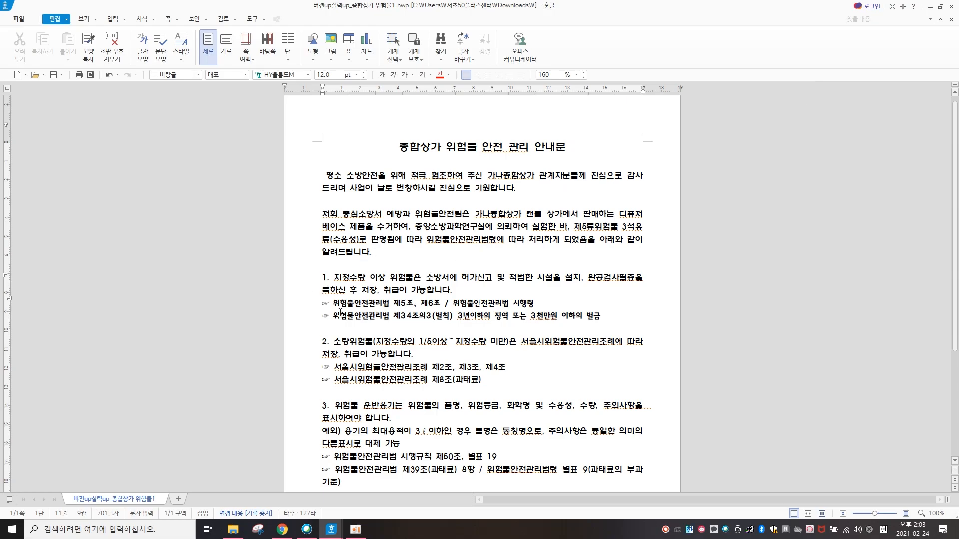
# Step: Set the font size of the two ☞ lines under item 1 to 13 pt
pyautogui.moveTo(311, 306); pyautogui.dragTo(307, 318)
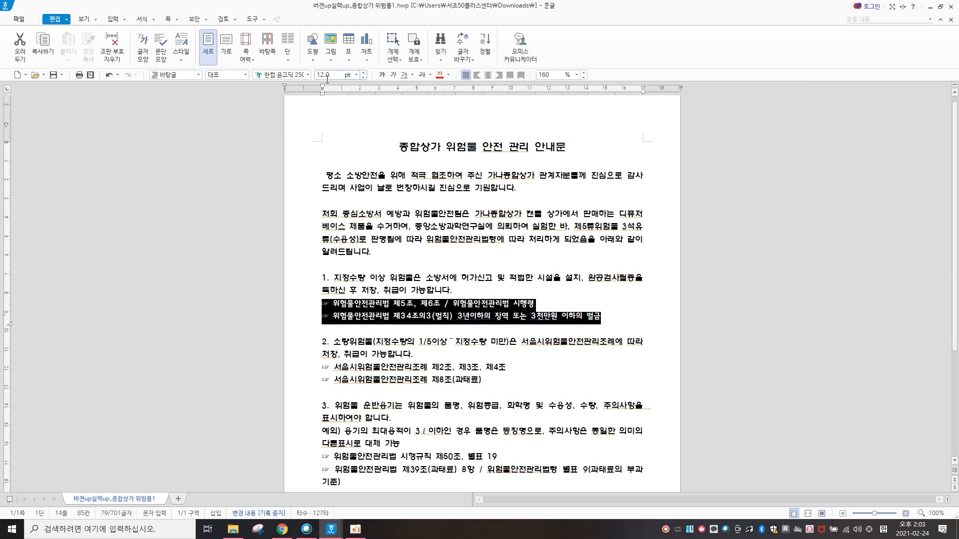
pyautogui.click(357, 75)
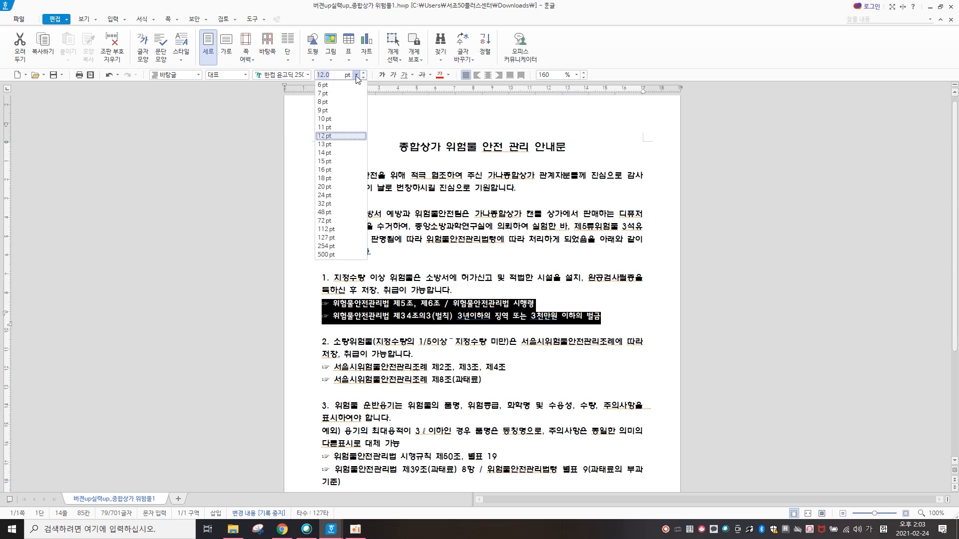
pyautogui.click(344, 144)
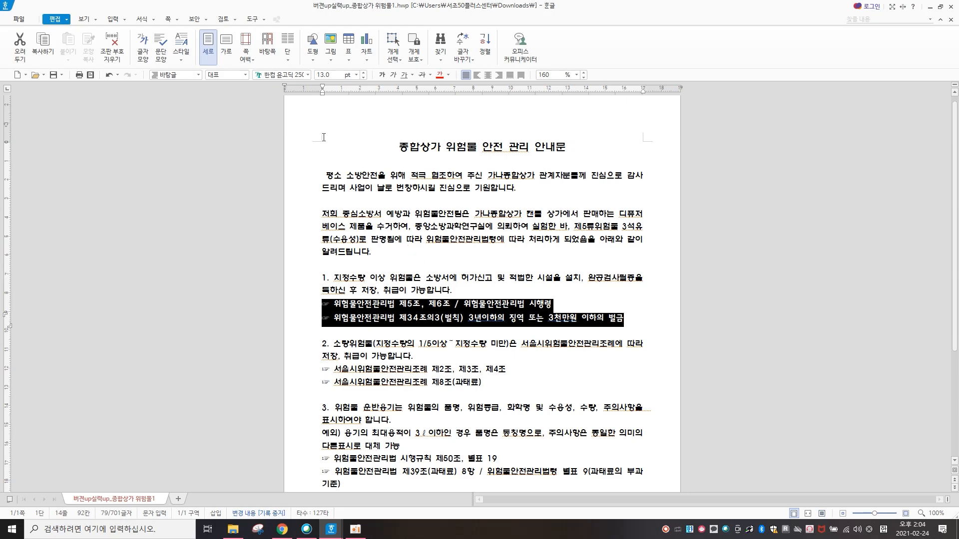
pyautogui.click(349, 314)
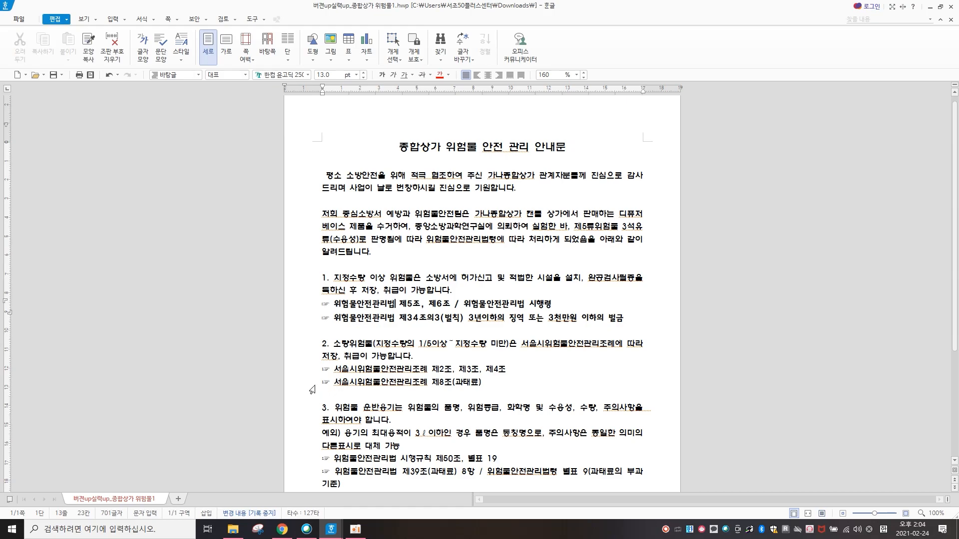
pyautogui.click(379, 369)
pyautogui.click(398, 303)
pyautogui.moveTo(299, 371); pyautogui.dragTo(300, 384)
pyautogui.click(406, 305)
pyautogui.click(390, 305)
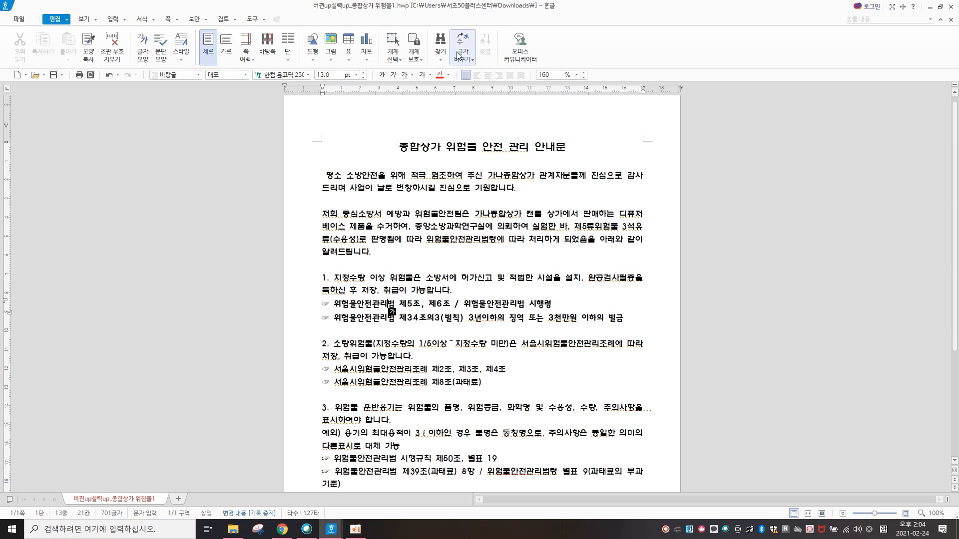
# Step: Copy 종합상가 from the title, paste it at the end of the title and undo the paste
pyautogui.moveTo(400, 147); pyautogui.dragTo(436, 155)
pyautogui.hotkey('ctrl', 'c')
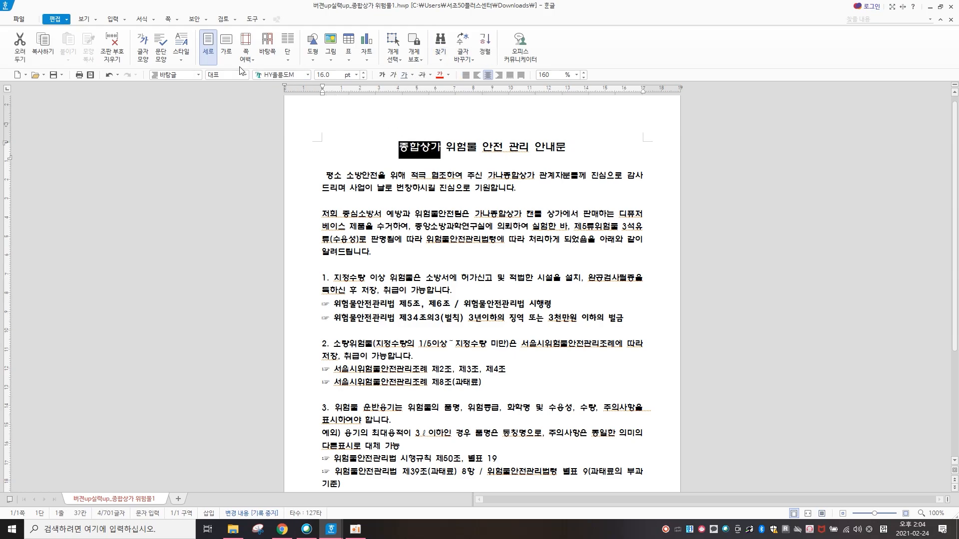
pyautogui.click(43, 44)
pyautogui.click(586, 149)
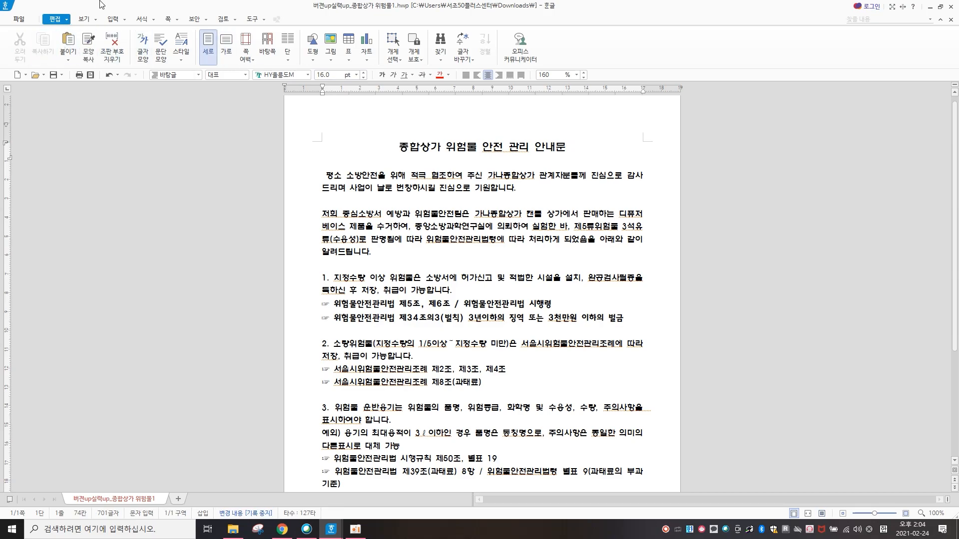
pyautogui.click(68, 49)
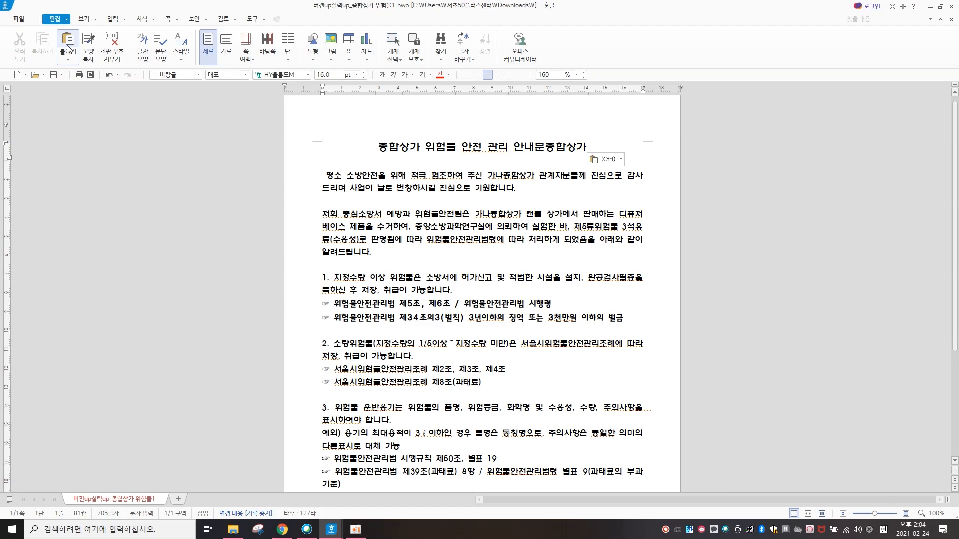
pyautogui.click(107, 75)
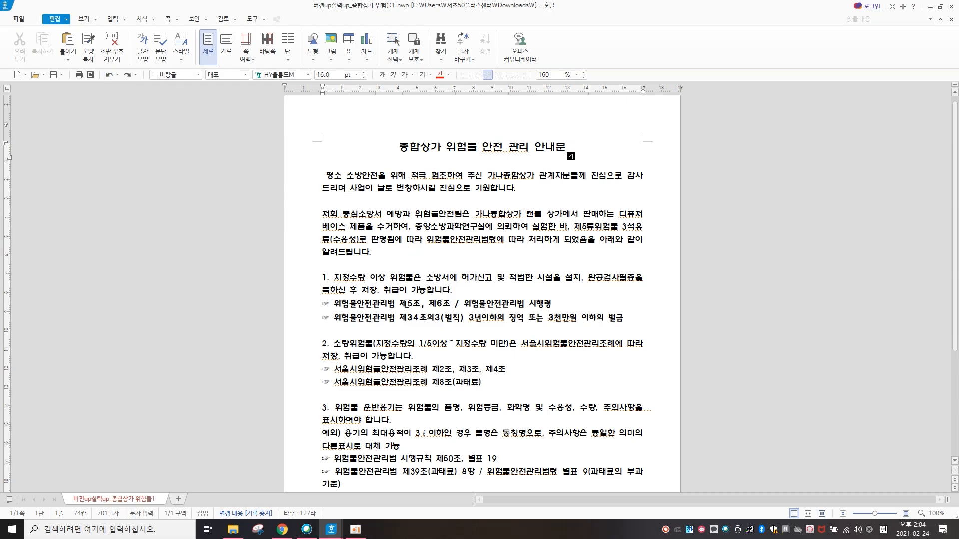
# Step: Copy the 글자 모양 of the first ☞ line under item 1 with 모양 복사
pyautogui.click(406, 304)
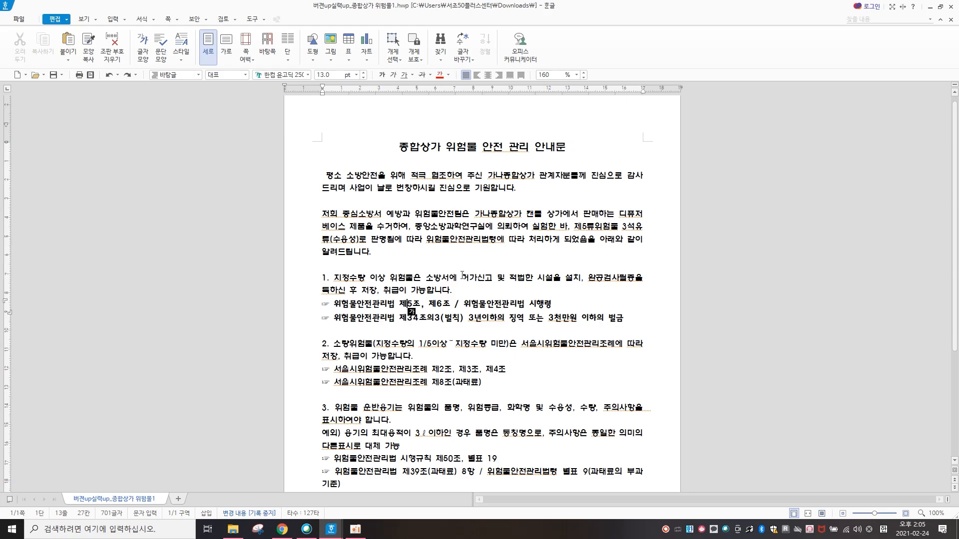
pyautogui.click(383, 304)
pyautogui.press('Left')
pyautogui.press('Left')
pyautogui.press('Left')
pyautogui.click(88, 48)
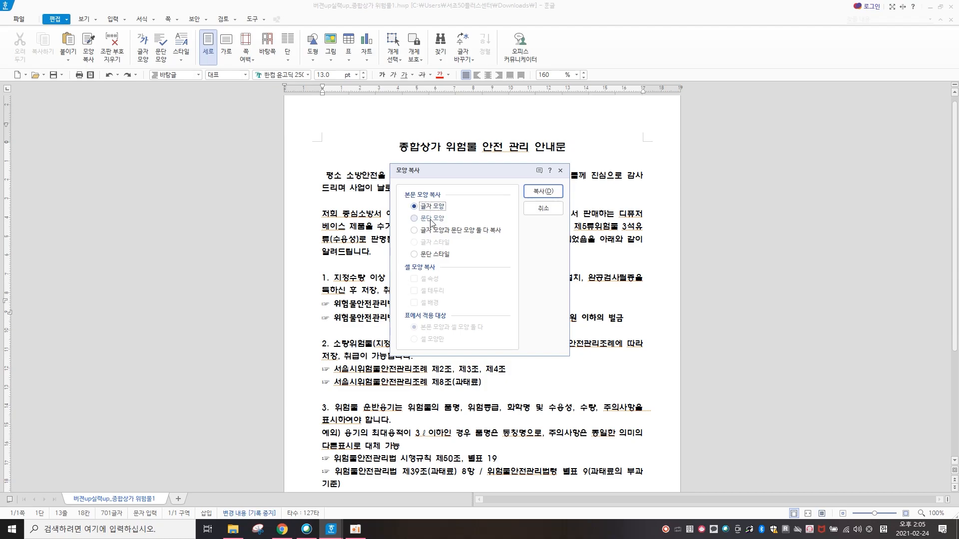
pyautogui.click(423, 233)
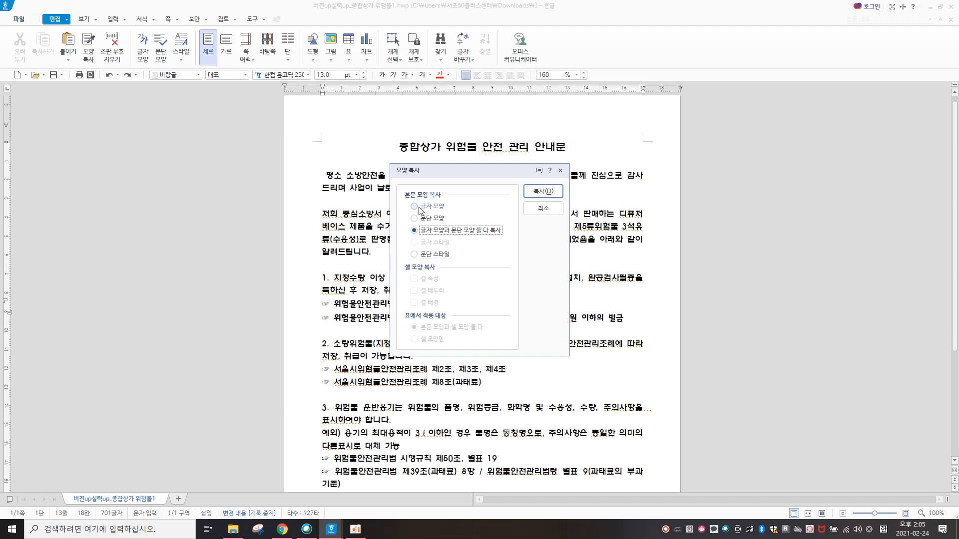
pyautogui.click(419, 207)
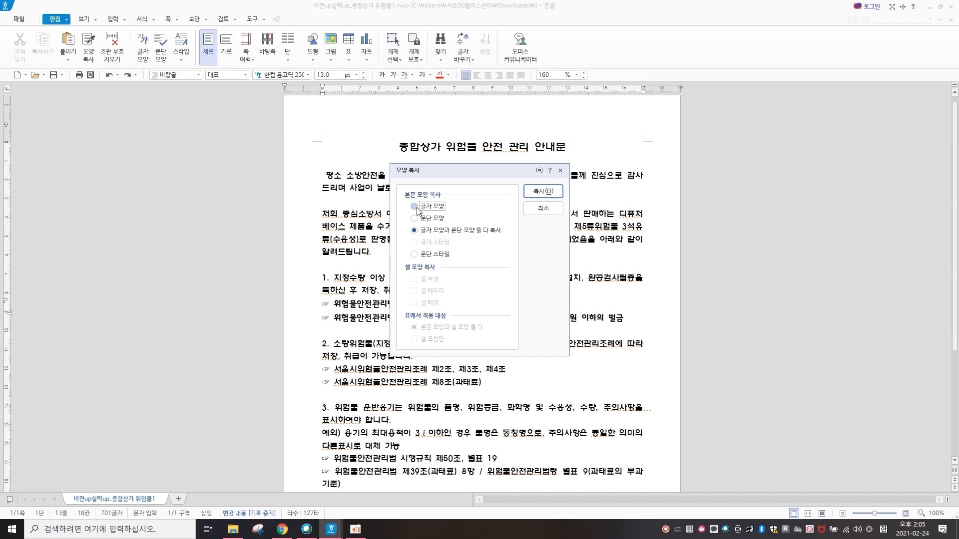
pyautogui.click(548, 192)
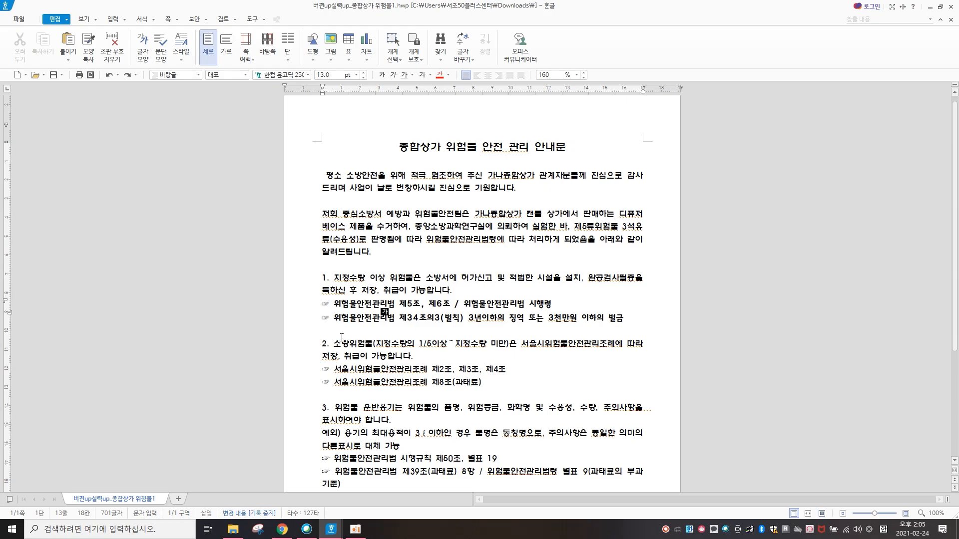
# Step: Apply the copied character format to the two ☞ lines under item 2 with 모양 복사
pyautogui.click(379, 304)
pyautogui.scroll(-3, 308, 374)
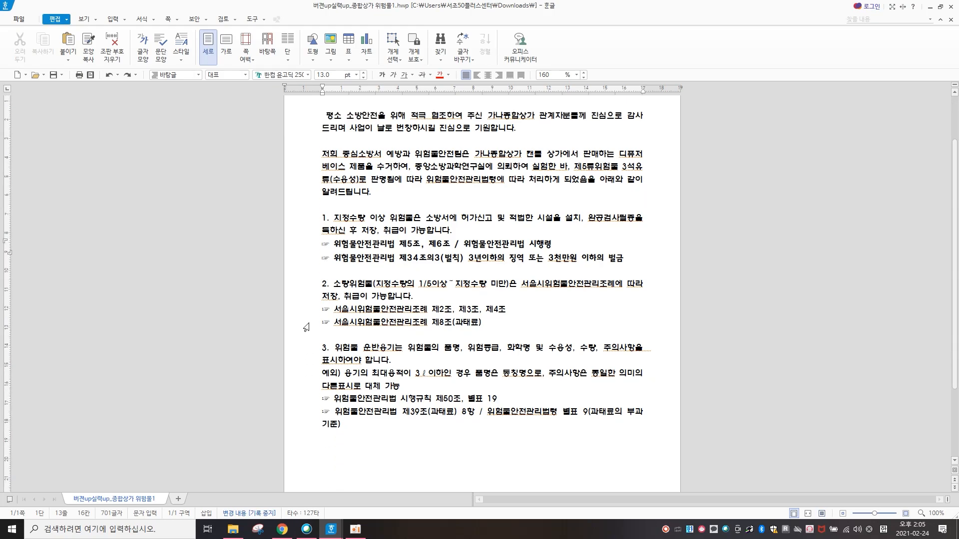
pyautogui.click(307, 315)
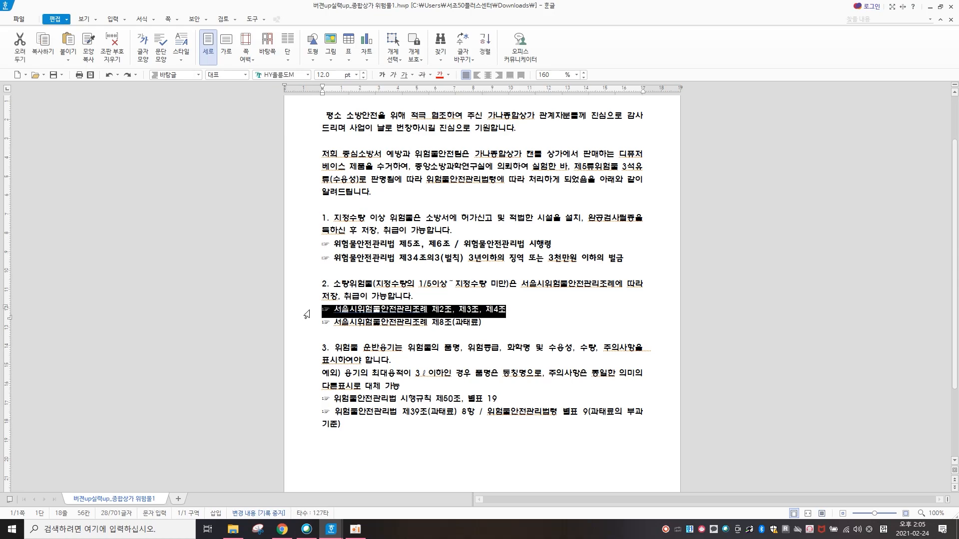
pyautogui.moveTo(307, 315); pyautogui.dragTo(305, 325)
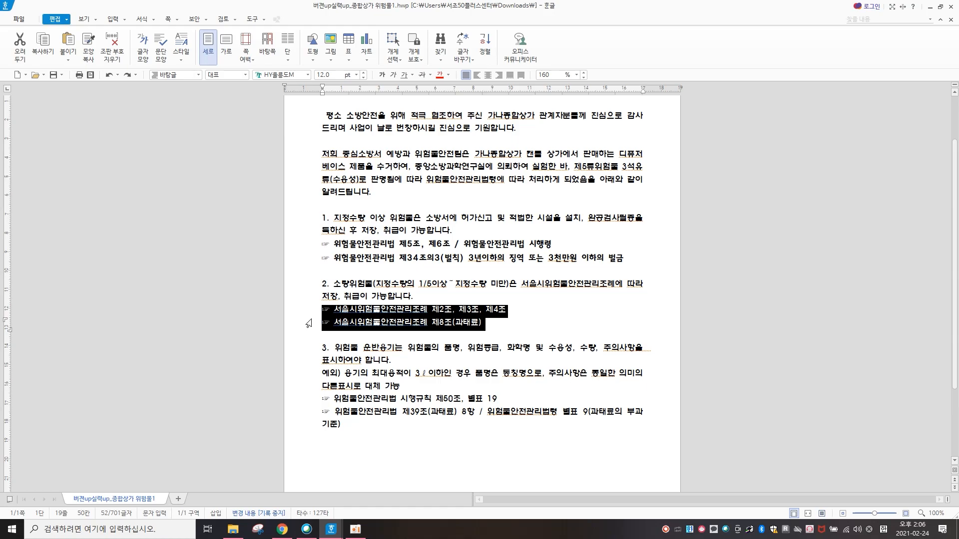
pyautogui.click(88, 46)
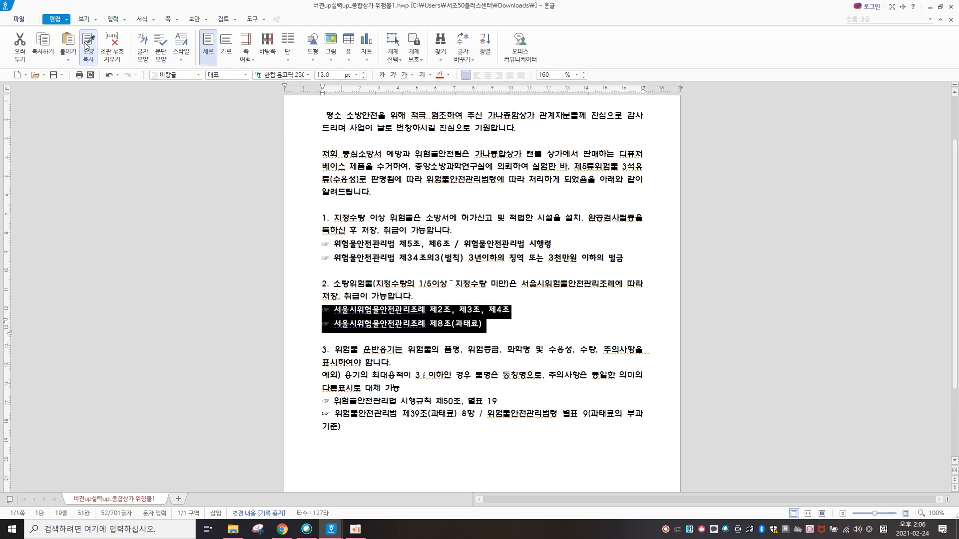
# Step: Apply the copied character format to the ☞ entries under item 3 with 모양 복사
pyautogui.click(314, 406)
pyautogui.moveTo(311, 407); pyautogui.dragTo(305, 429)
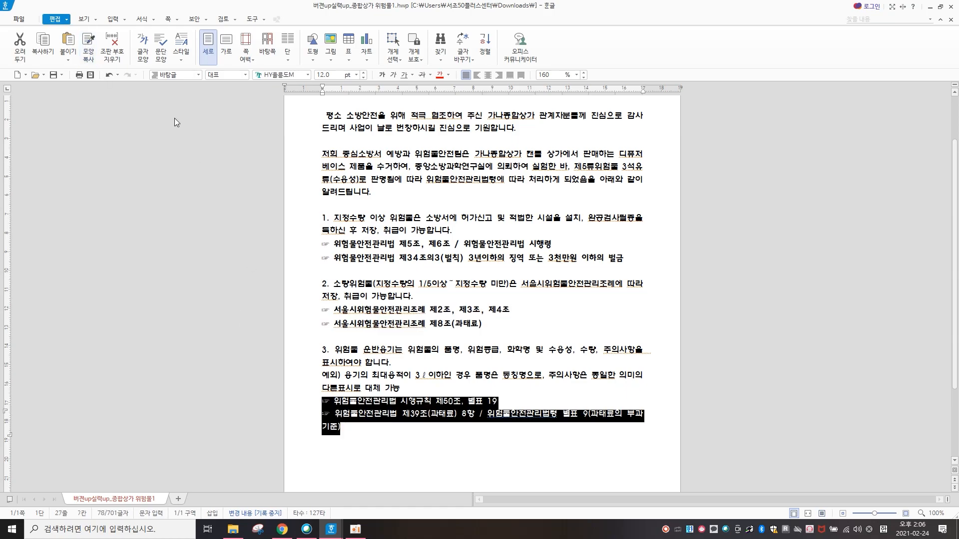
pyautogui.click(88, 47)
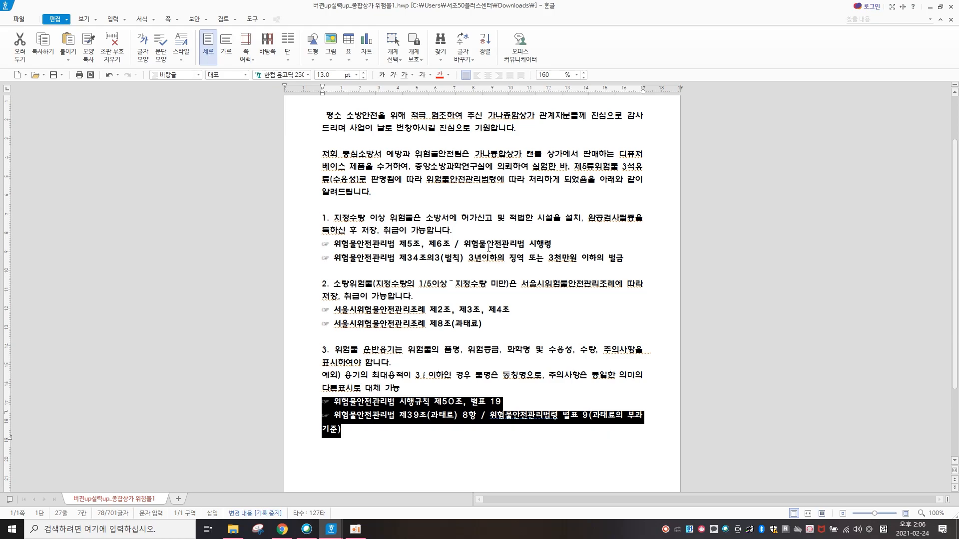
# Step: Underline 위험물안전관리 after the slash in the first ☞ line under item 1
pyautogui.moveTo(465, 245); pyautogui.dragTo(517, 245)
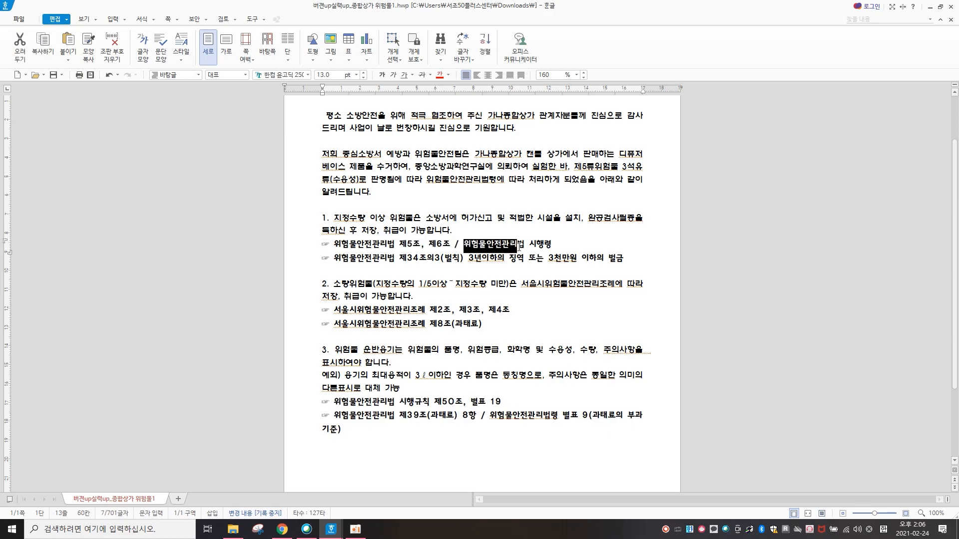
pyautogui.click(405, 75)
pyautogui.click(417, 296)
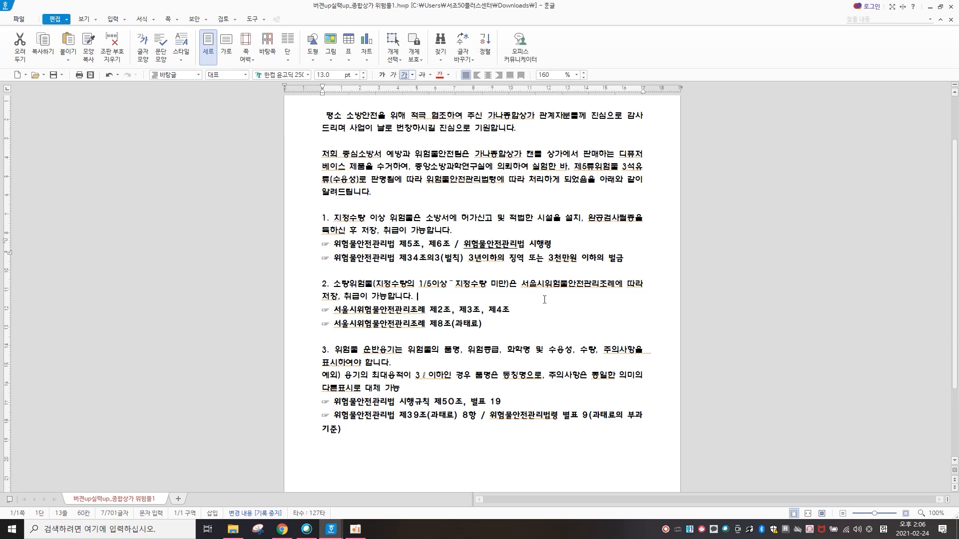
# Step: Set the font of 위험물안전관리법 after the slash in the first ☞ line under item 1 to 한컴 바겐세일 B
pyautogui.click(493, 244)
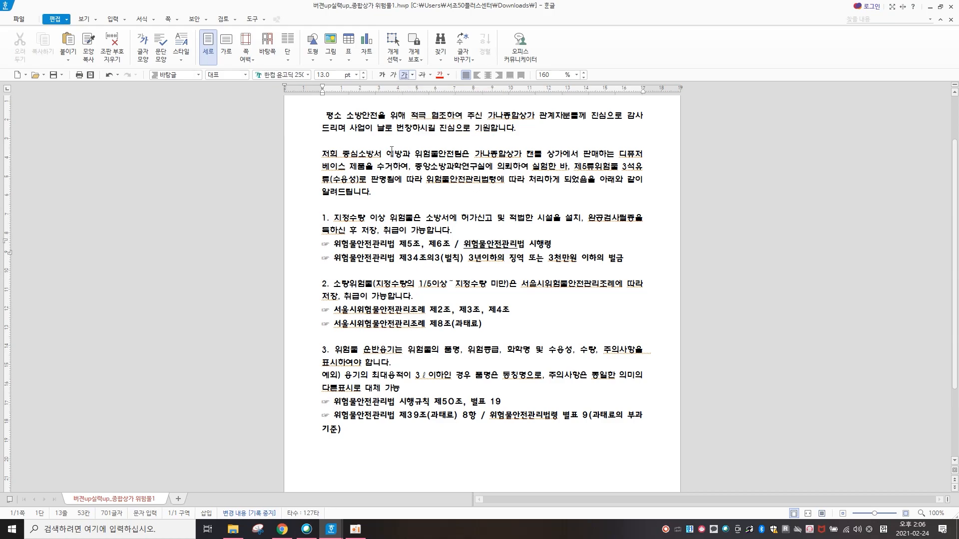
pyautogui.moveTo(464, 244); pyautogui.dragTo(522, 247)
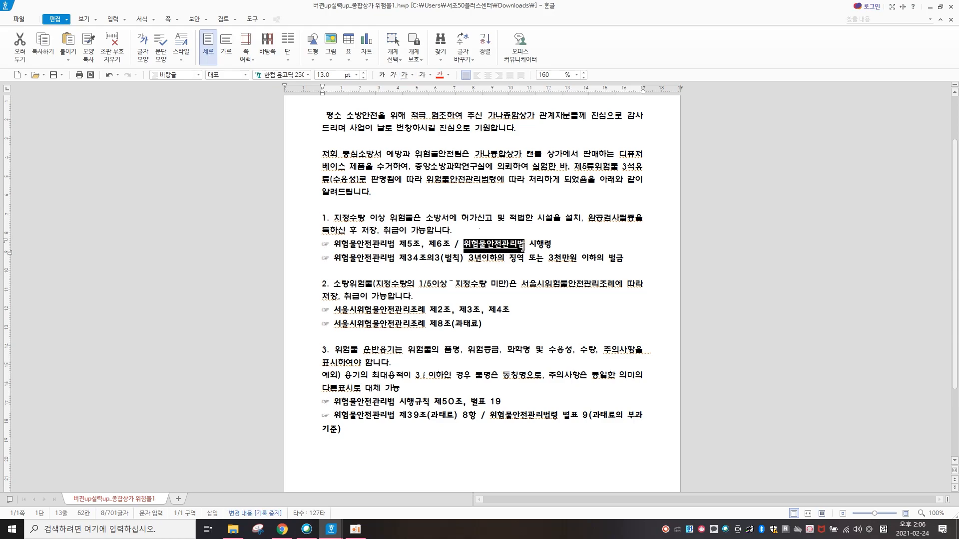
pyautogui.click(308, 75)
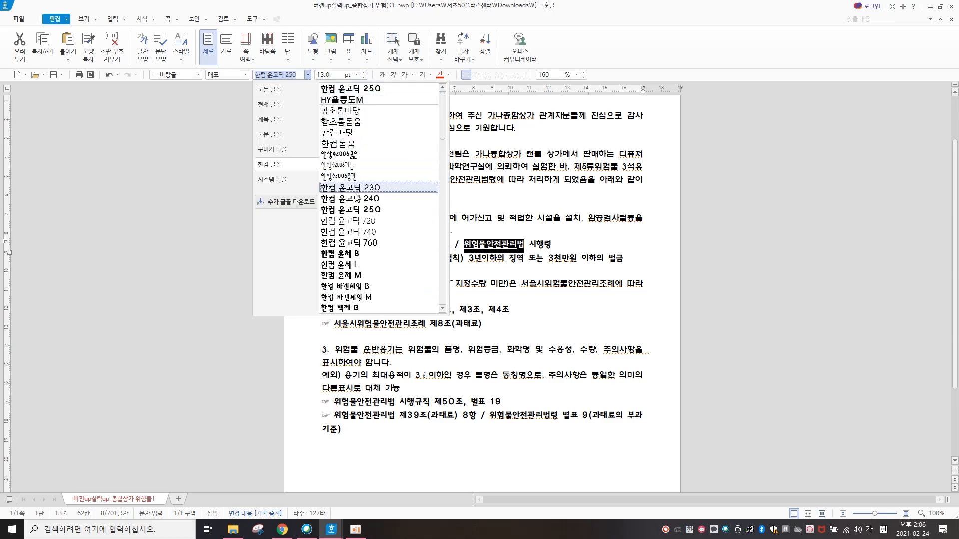
pyautogui.click(354, 287)
# Step: Copy the 글자 모양 of 위험물안전관리법 after the slash in the first ☞ line under item 1 with 모양 복사
pyautogui.click(495, 245)
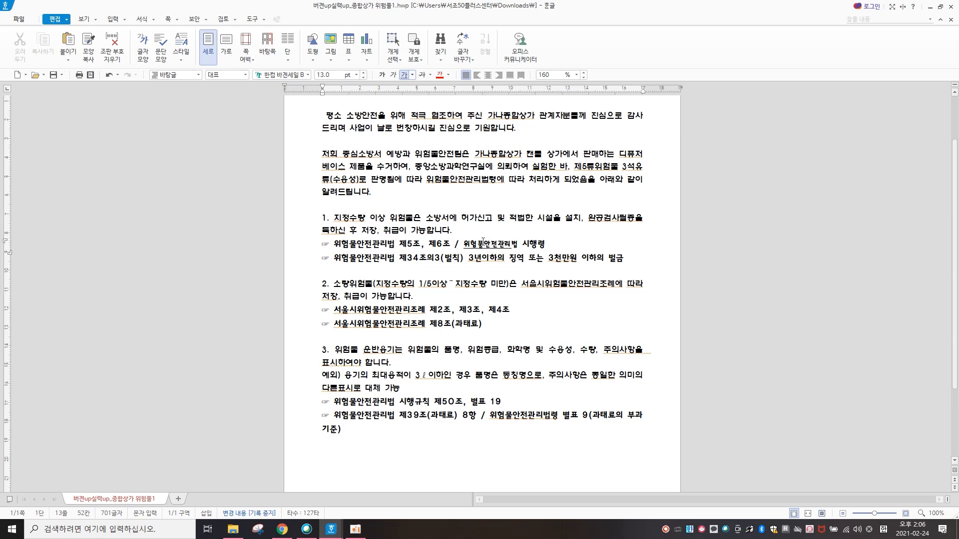
pyautogui.click(89, 42)
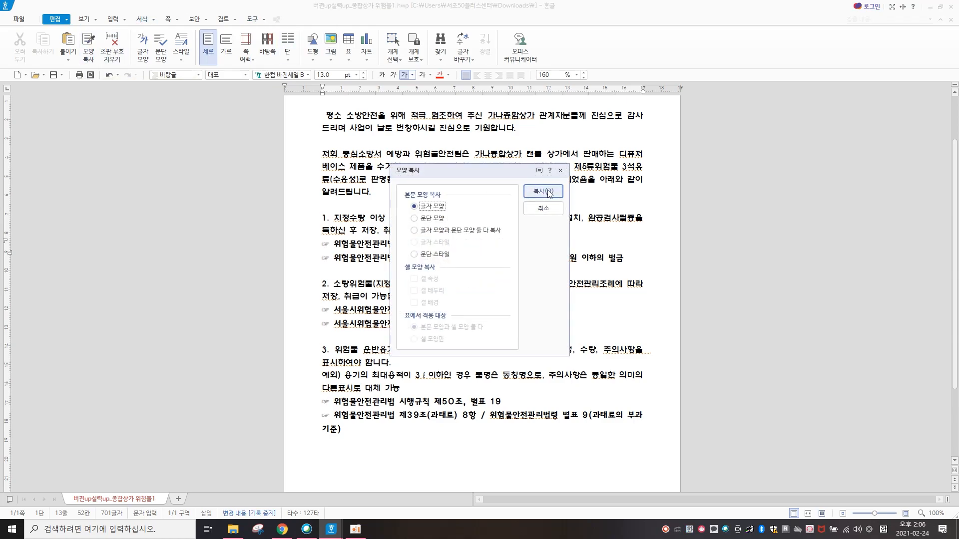
pyautogui.click(548, 193)
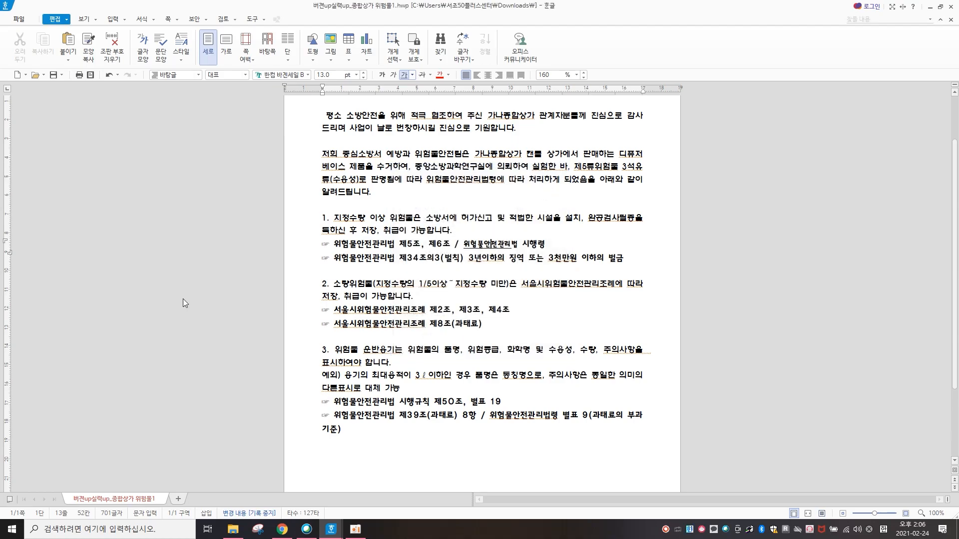
# Step: Apply the copied character format to the ☞ lines under items 2 and 3 with 모양 복사
pyautogui.moveTo(307, 313); pyautogui.dragTo(307, 327)
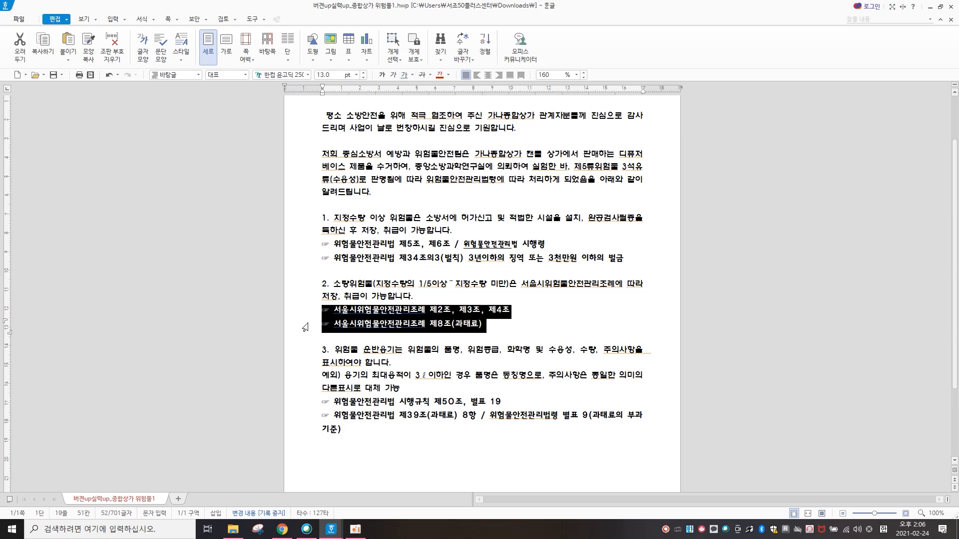
pyautogui.click(89, 54)
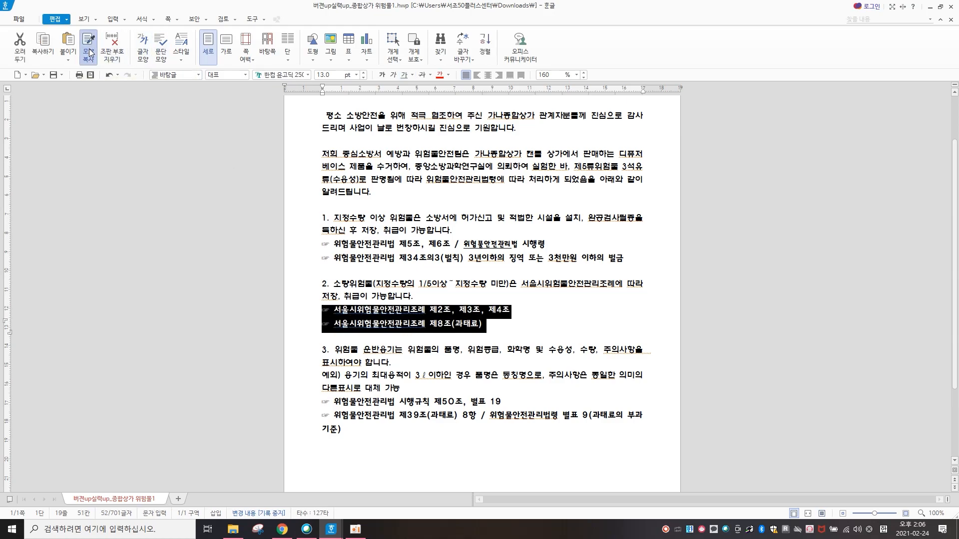
pyautogui.moveTo(312, 404); pyautogui.dragTo(312, 436)
pyautogui.click(89, 54)
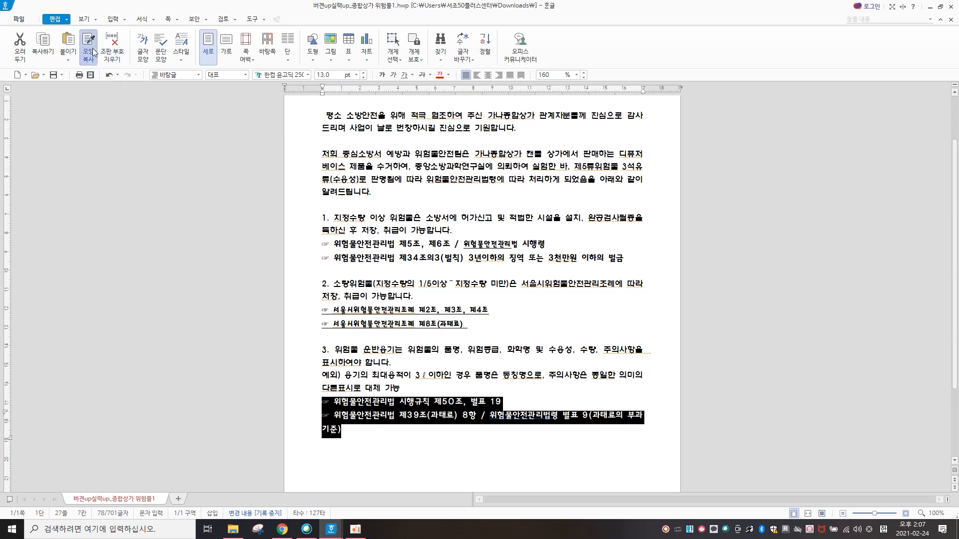
pyautogui.click(520, 297)
# Step: Copy both the character and paragraph format of the second introductory paragraph with 글자 모양과 문단 모양 둘 다 복사
pyautogui.scroll(2, 519, 305)
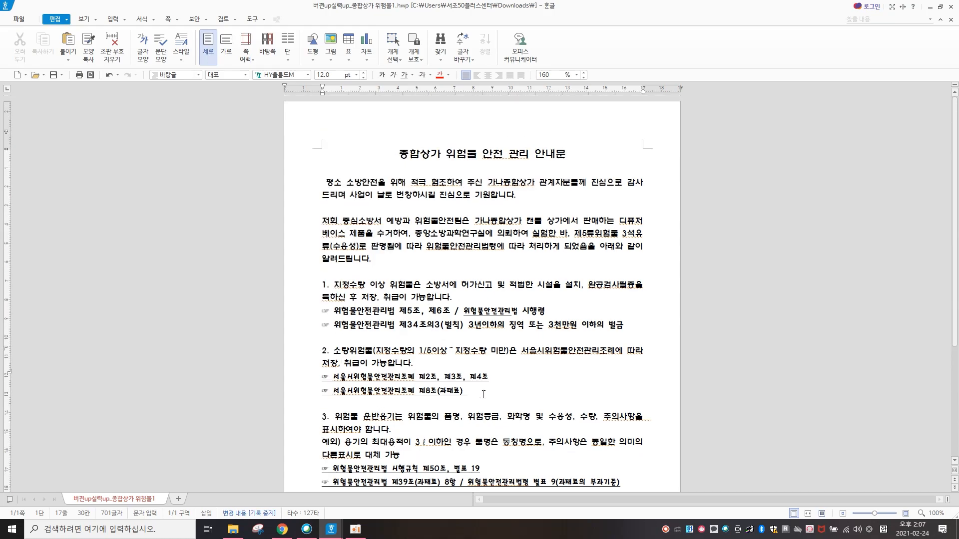
pyautogui.click(461, 226)
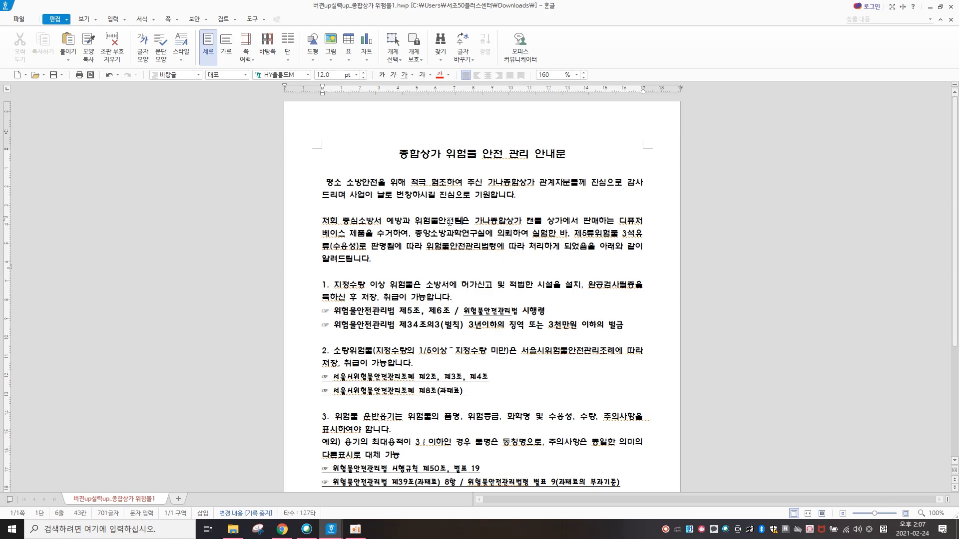
pyautogui.click(501, 222)
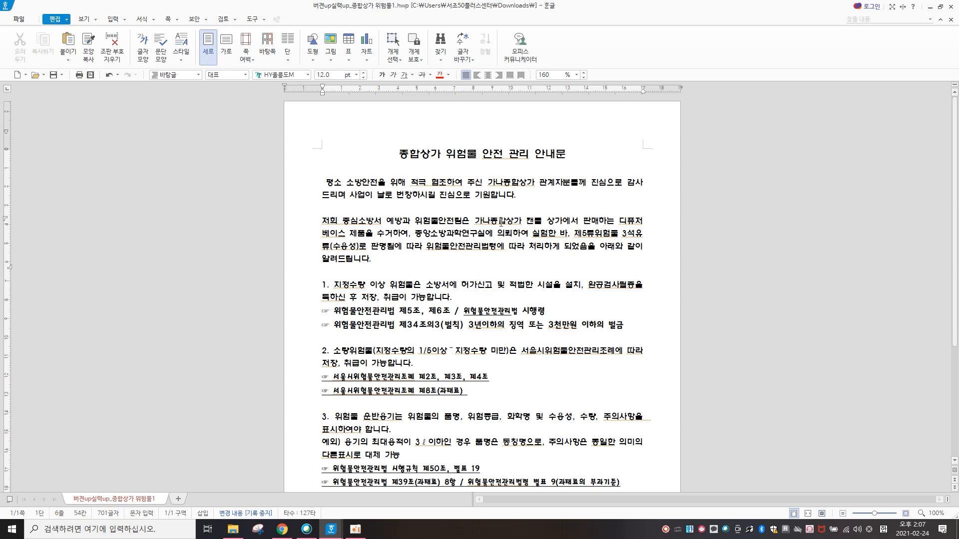
pyautogui.click(89, 47)
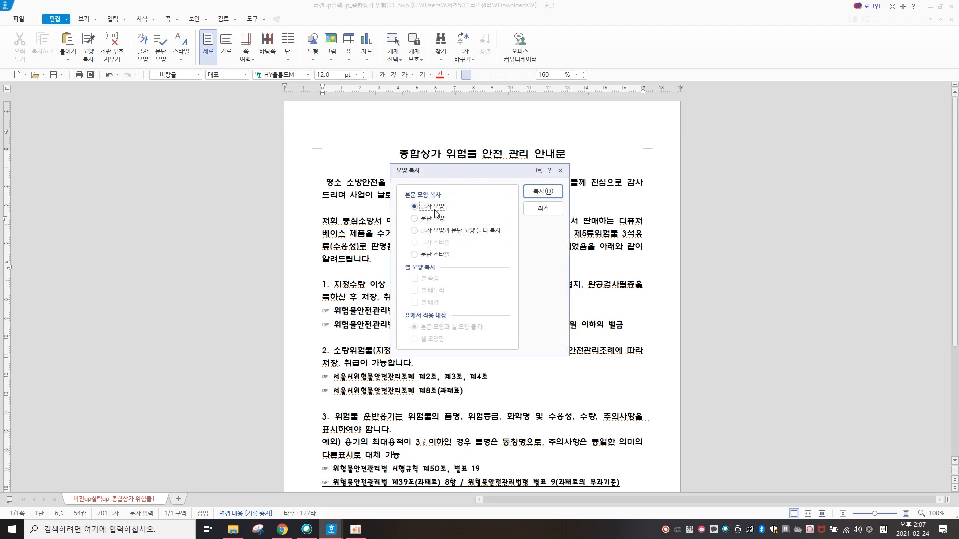
pyautogui.click(414, 231)
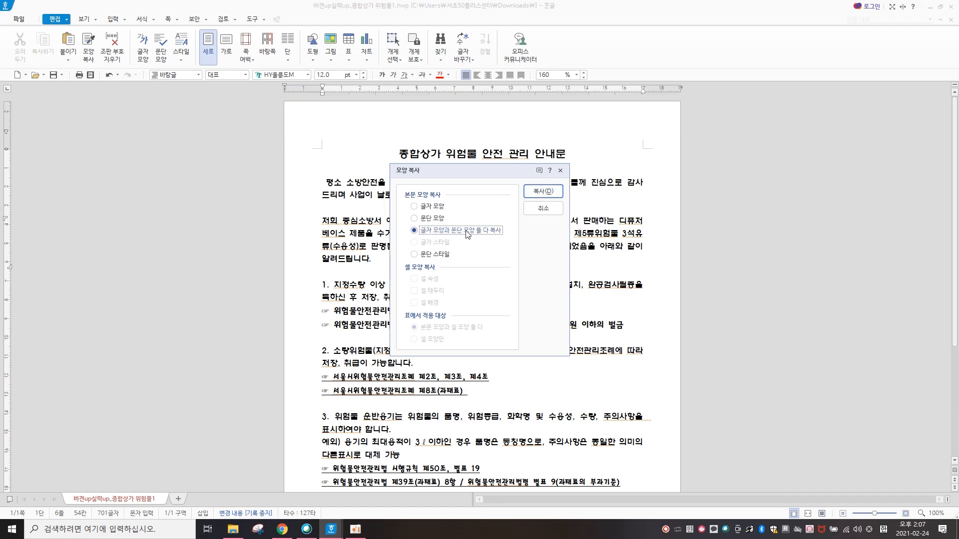
pyautogui.click(555, 194)
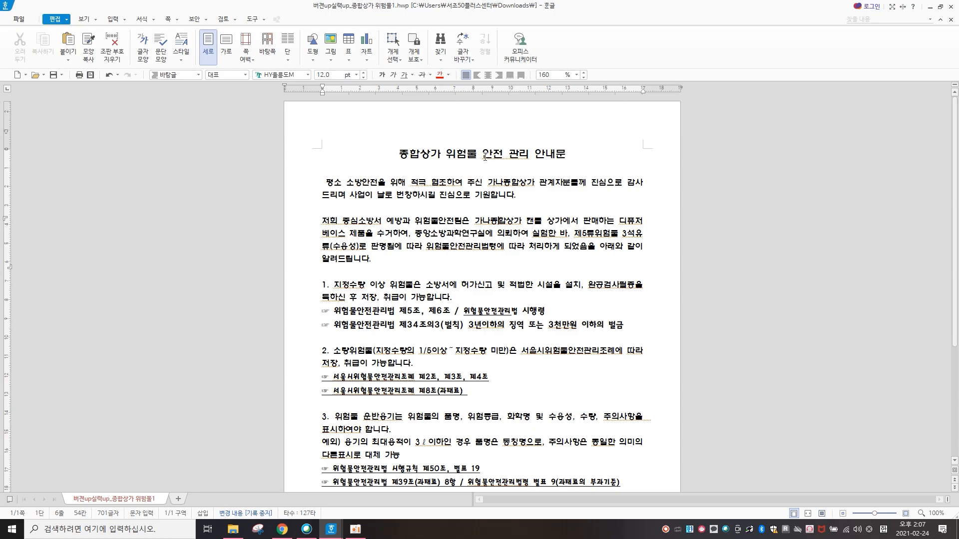
# Step: Apply the copied character and paragraph format to the entire document with 모양 복사
pyautogui.tripleClick(292, 224)
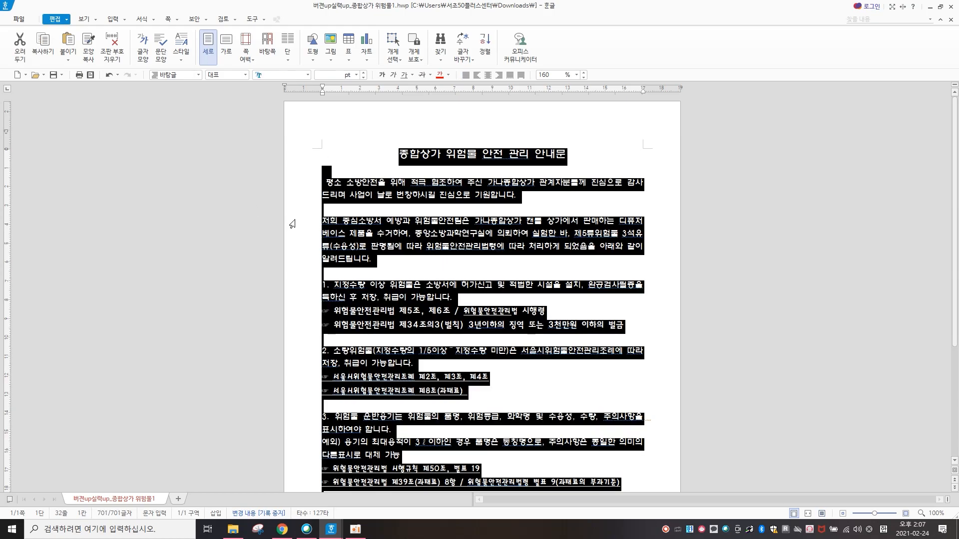
pyautogui.click(91, 38)
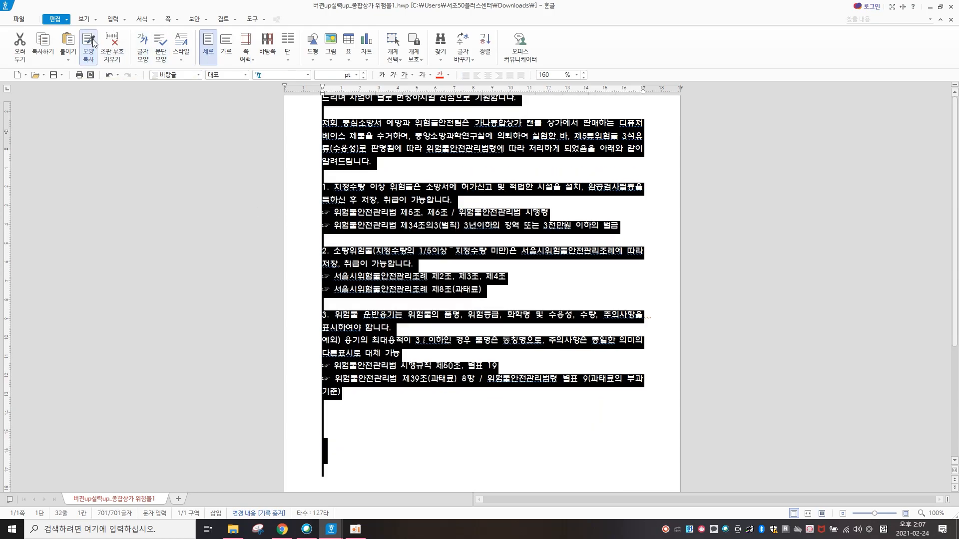
pyautogui.click(563, 427)
# Step: Change the font colour of the title 종합상가 위험물 안전 관리 안내문 to light beige
pyautogui.scroll(2, 563, 426)
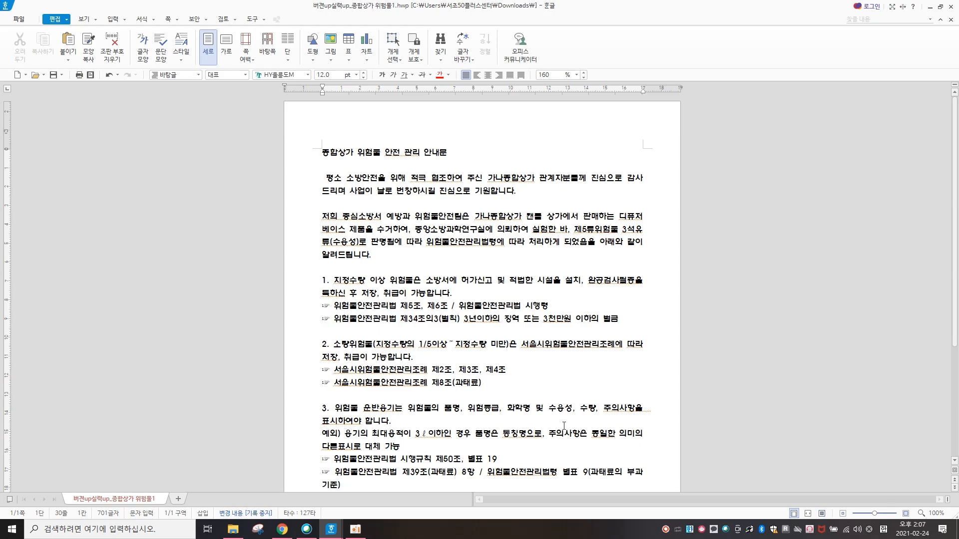
pyautogui.scroll(-2, 567, 422)
pyautogui.scroll(2, 576, 414)
pyautogui.click(321, 154)
pyautogui.moveTo(321, 154); pyautogui.dragTo(357, 154)
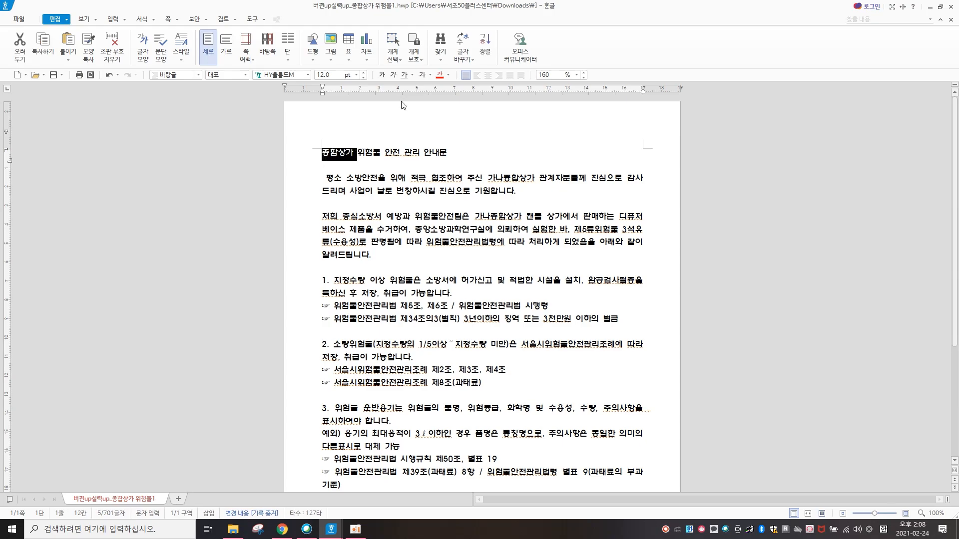
pyautogui.tripleClick(325, 154)
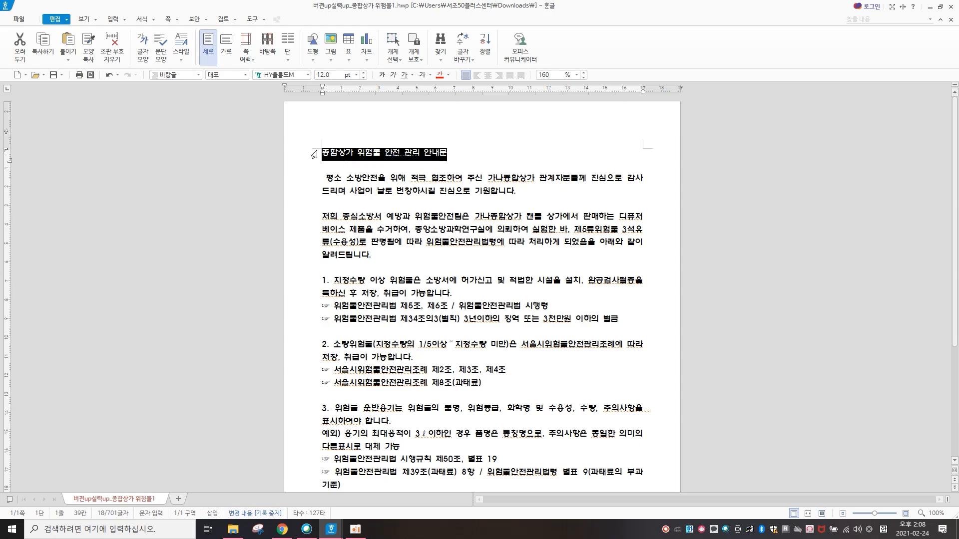
pyautogui.click(448, 75)
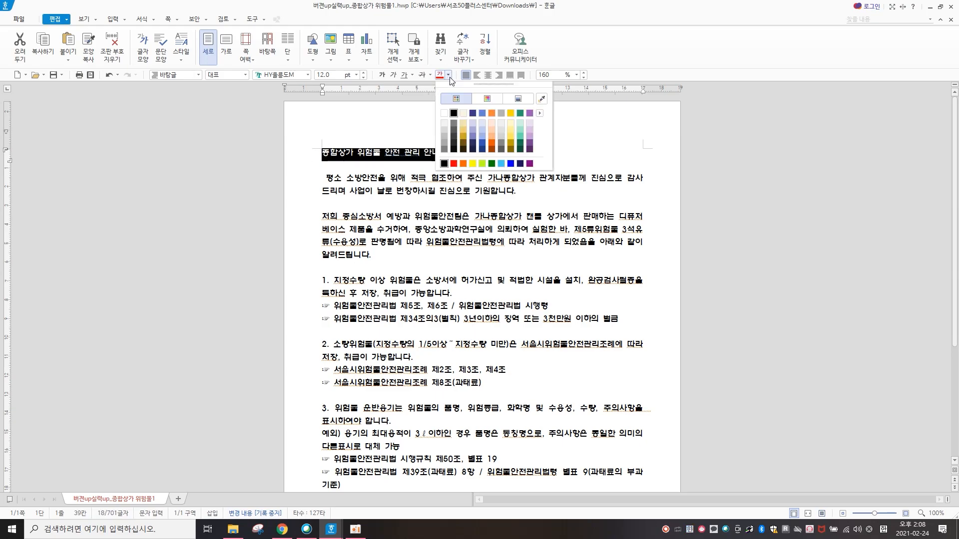
pyautogui.click(463, 114)
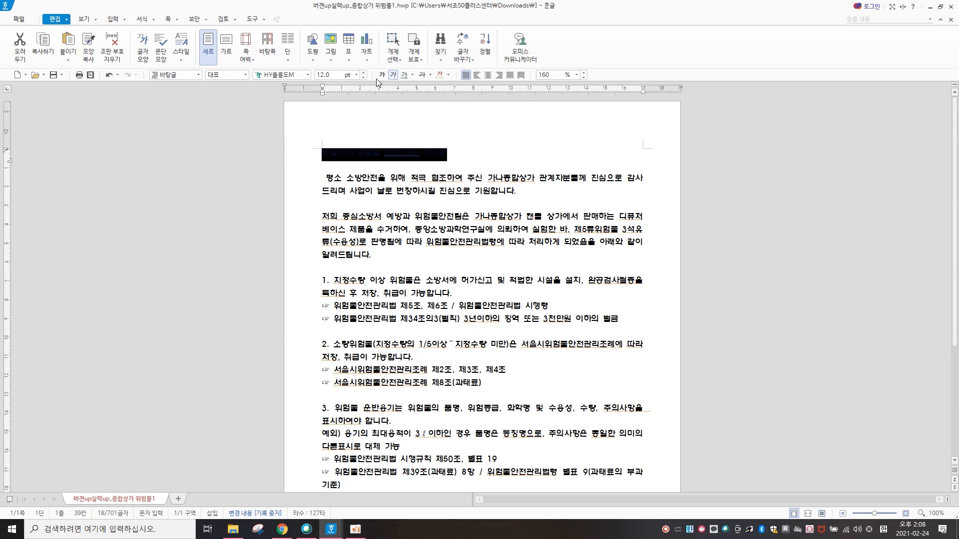
# Step: Set the title's font size to 20 pt and centre it
pyautogui.click(356, 75)
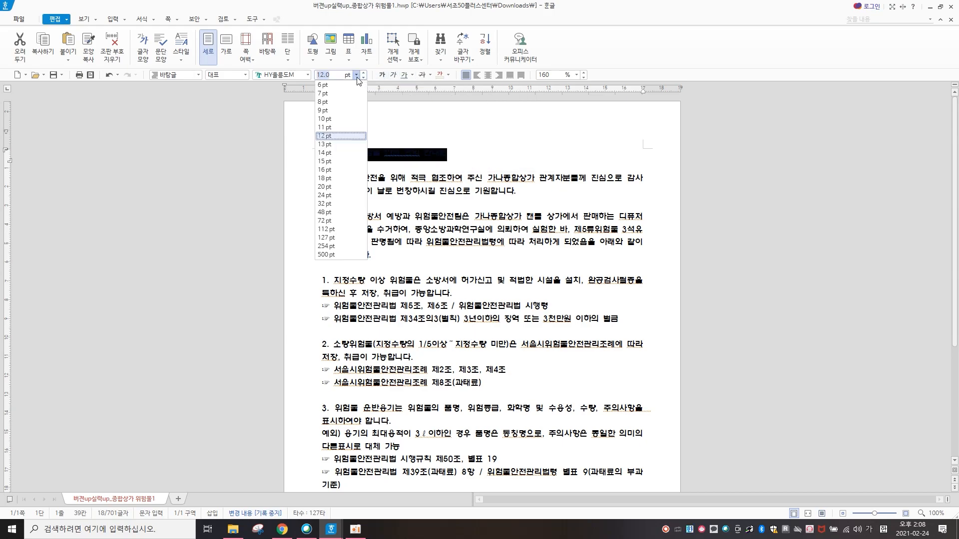
pyautogui.click(352, 186)
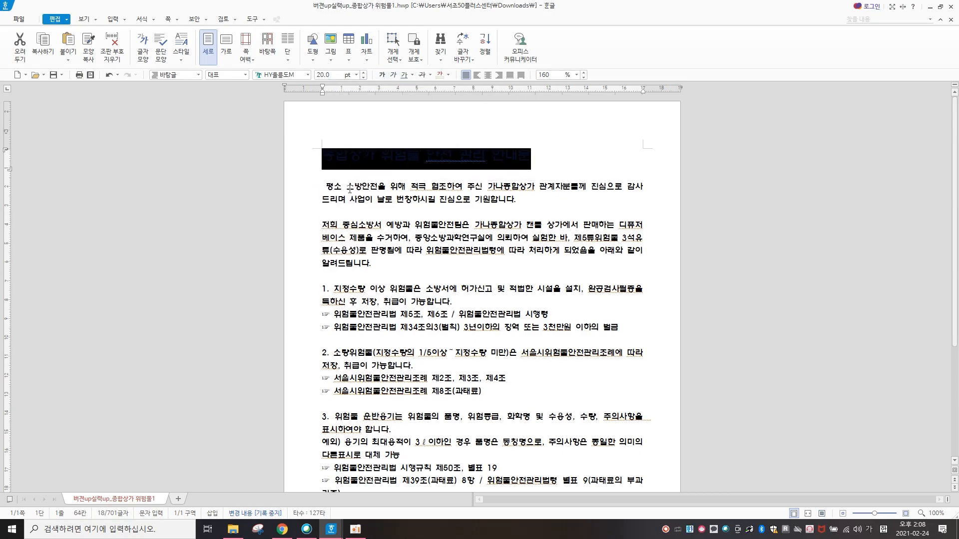
pyautogui.click(489, 75)
pyautogui.click(537, 184)
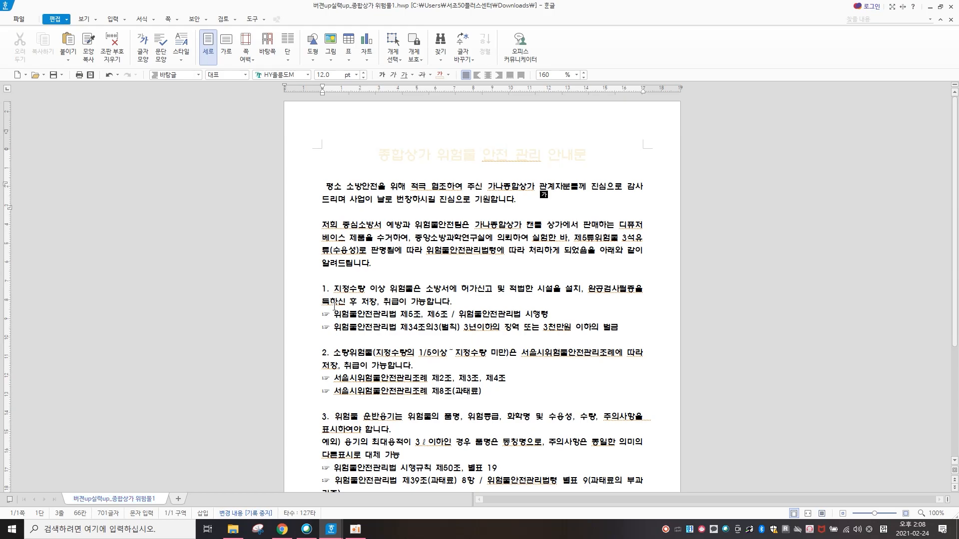
# Step: Change the font colour of 소방서 in item 1 to dark blue
pyautogui.click(309, 296)
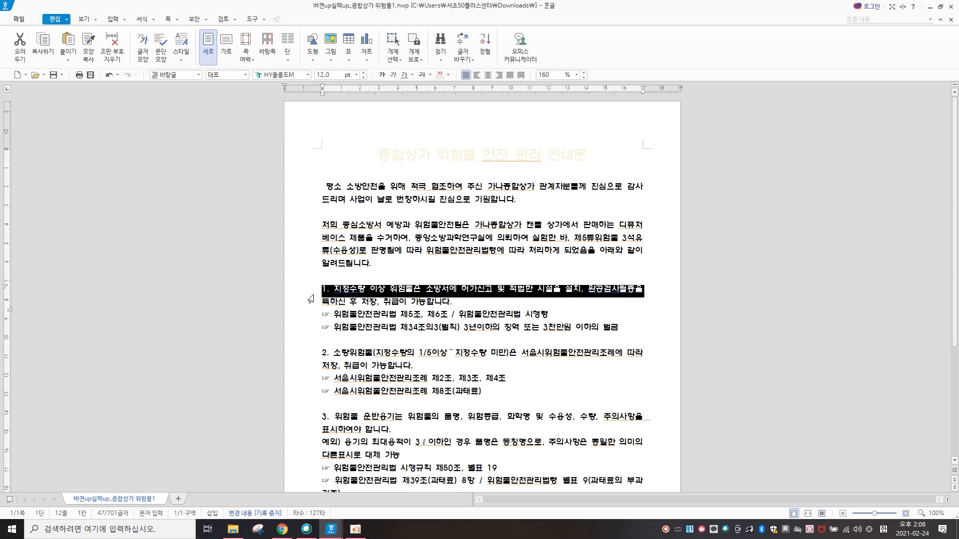
pyautogui.click(328, 290)
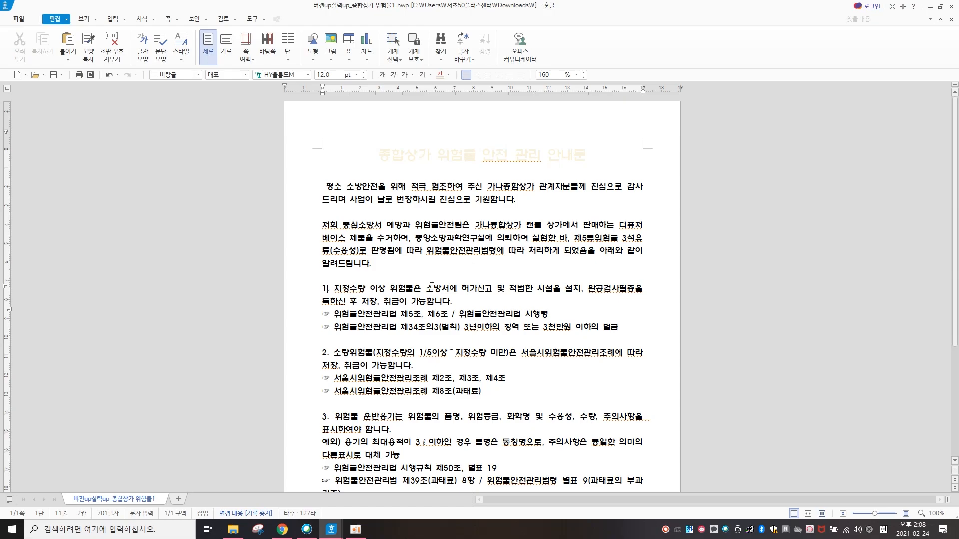
pyautogui.moveTo(426, 289); pyautogui.dragTo(448, 292)
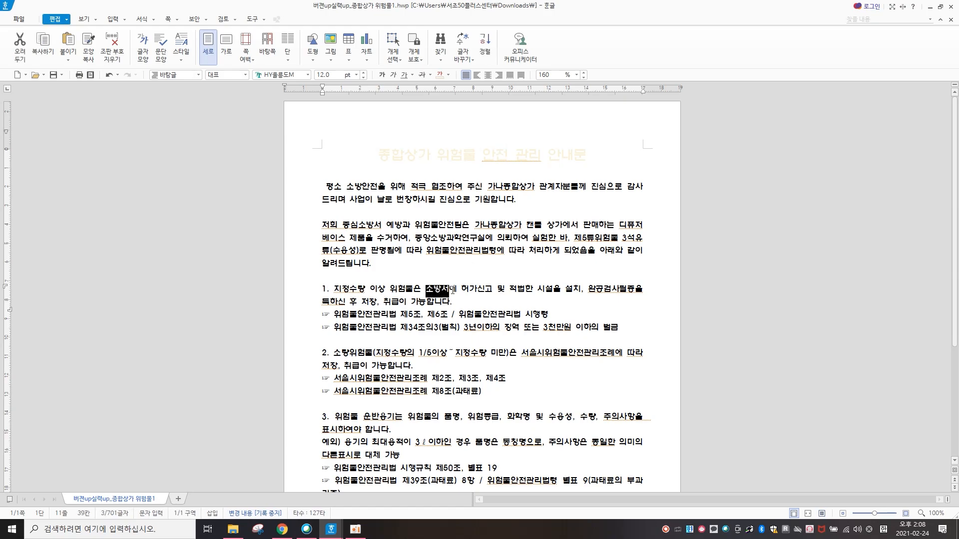
pyautogui.press('F12')
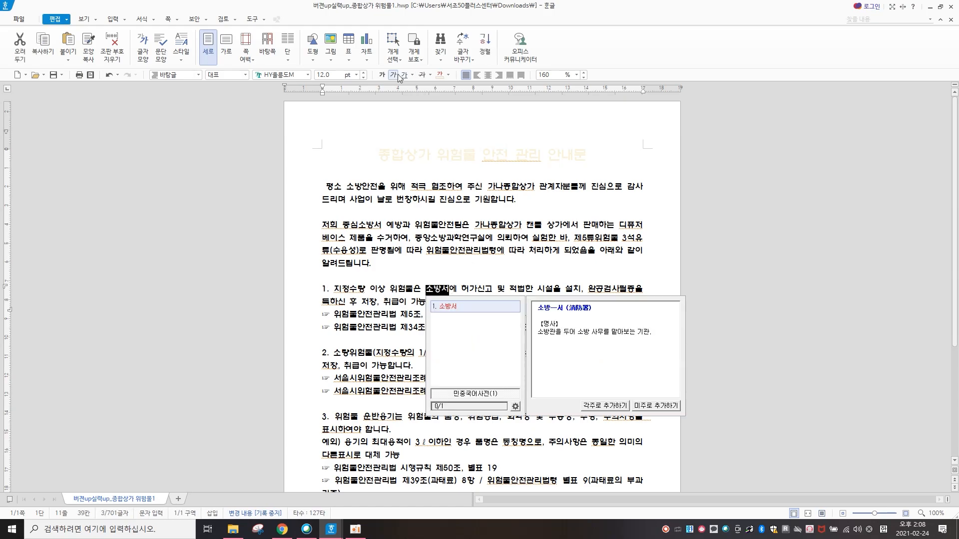
pyautogui.click(448, 74)
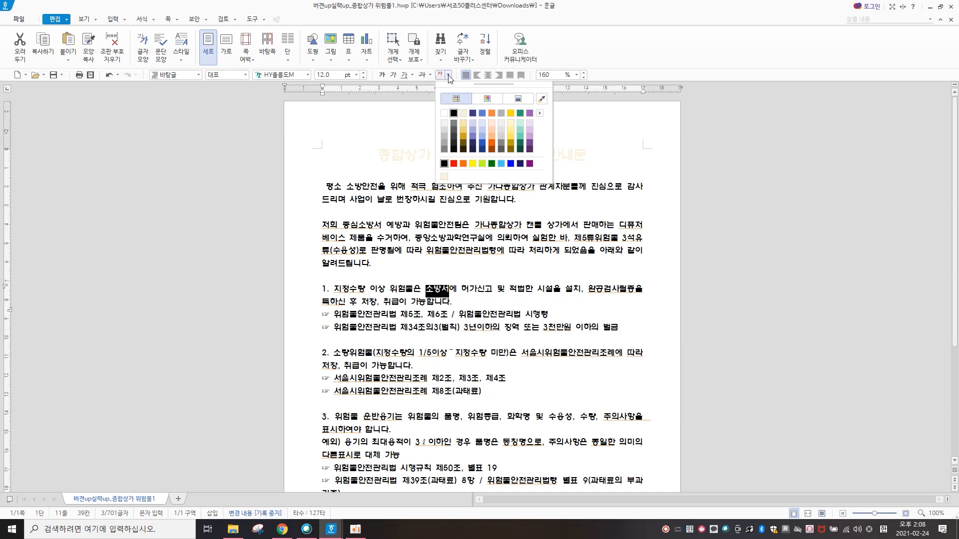
pyautogui.click(475, 117)
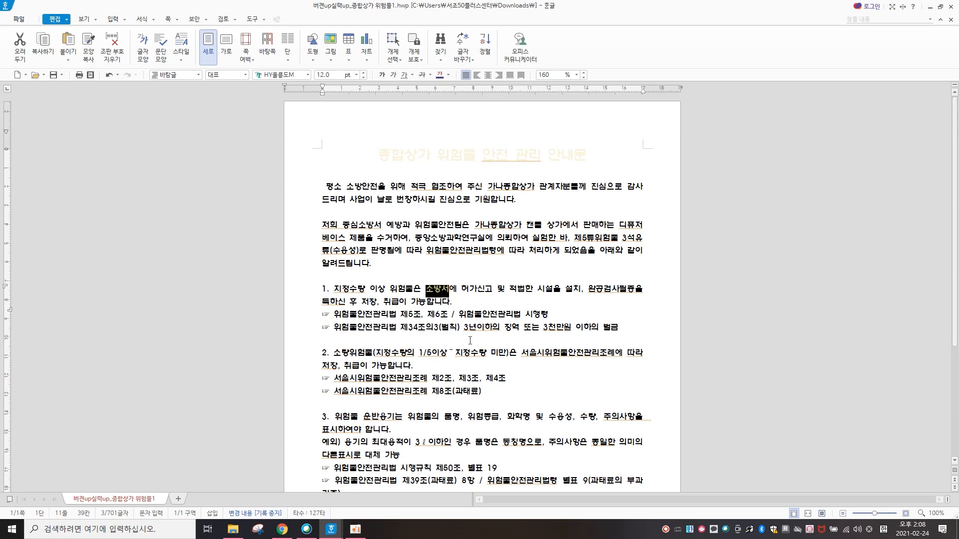
pyautogui.click(458, 308)
# Step: Apply a very light green character shading (음영 색) to the word 소방서 in item 1
pyautogui.moveTo(425, 290); pyautogui.dragTo(448, 292)
pyautogui.press('F12')
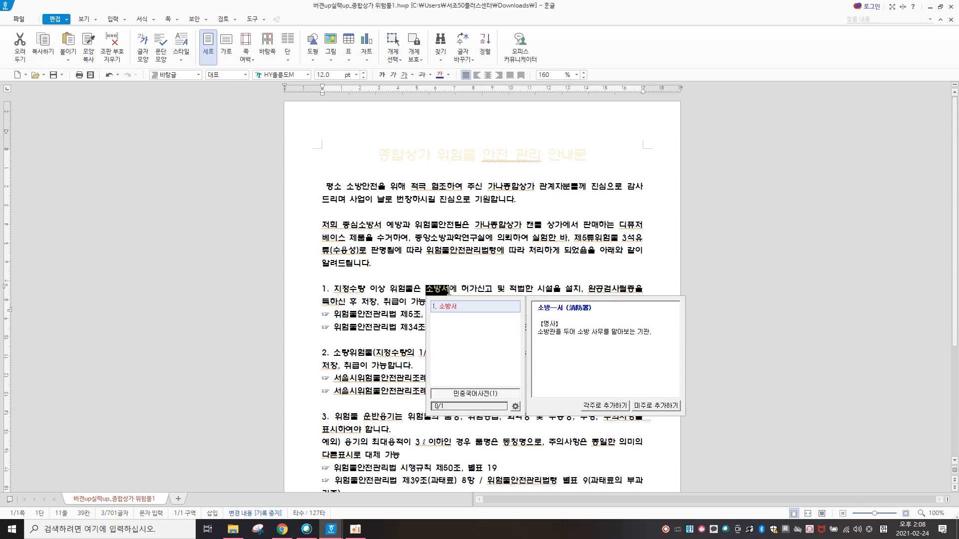
pyautogui.press('Escape')
pyautogui.rightClick(448, 292)
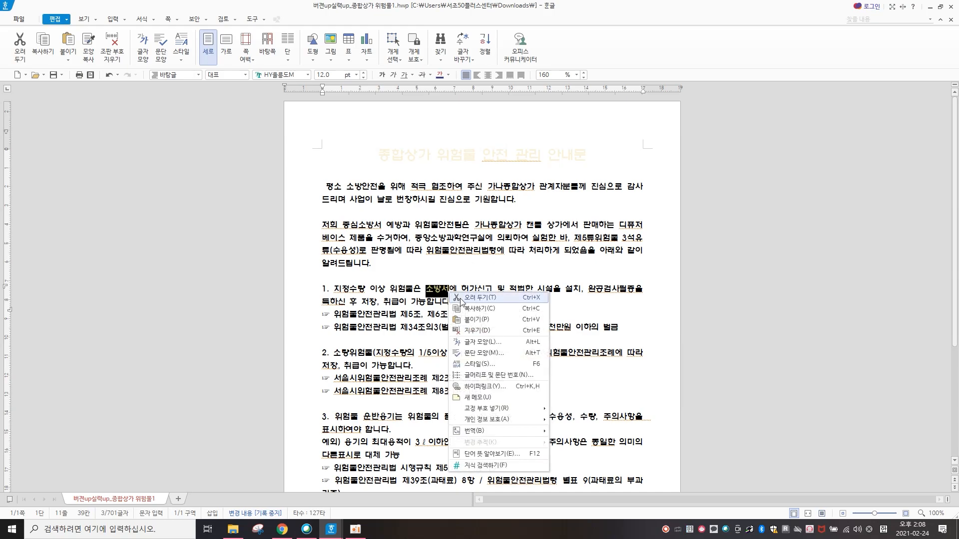
pyautogui.click(473, 344)
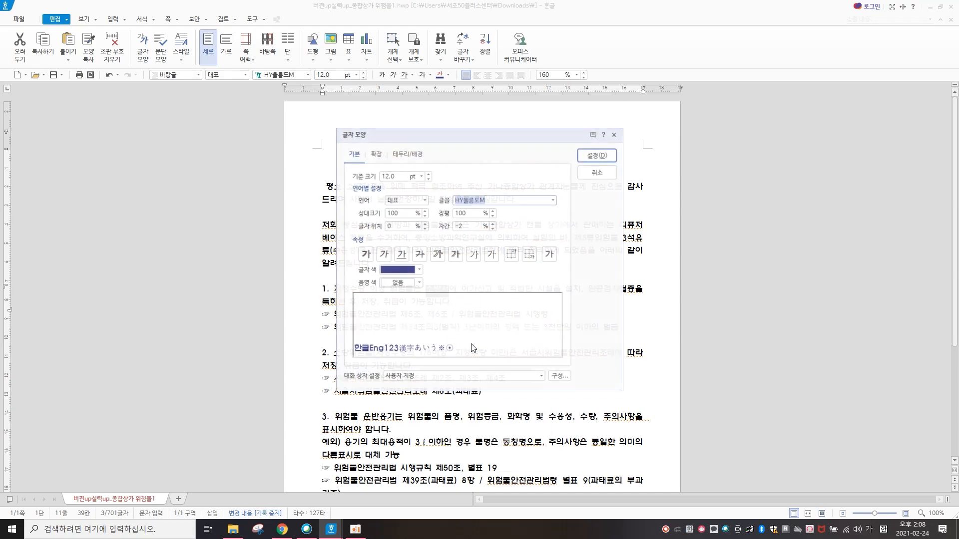
pyautogui.click(419, 283)
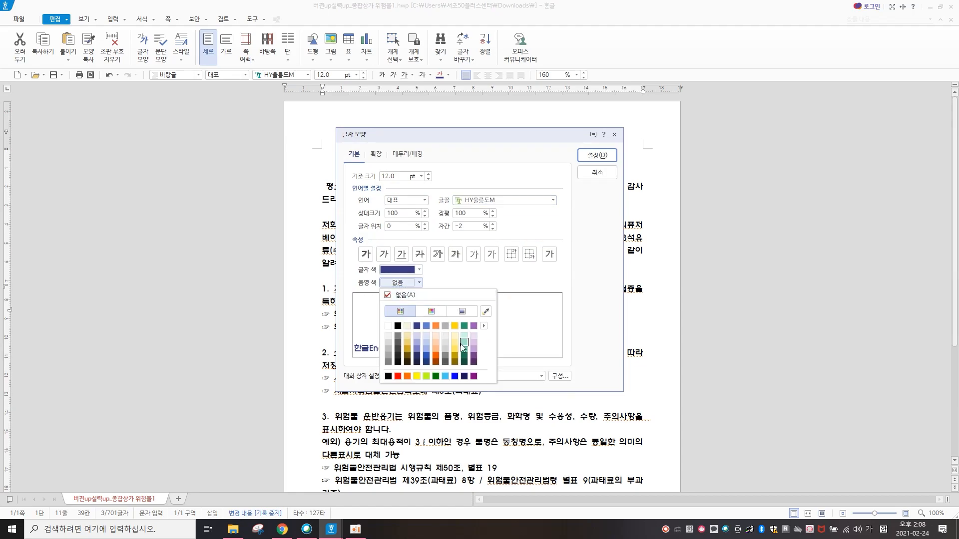
pyautogui.click(467, 338)
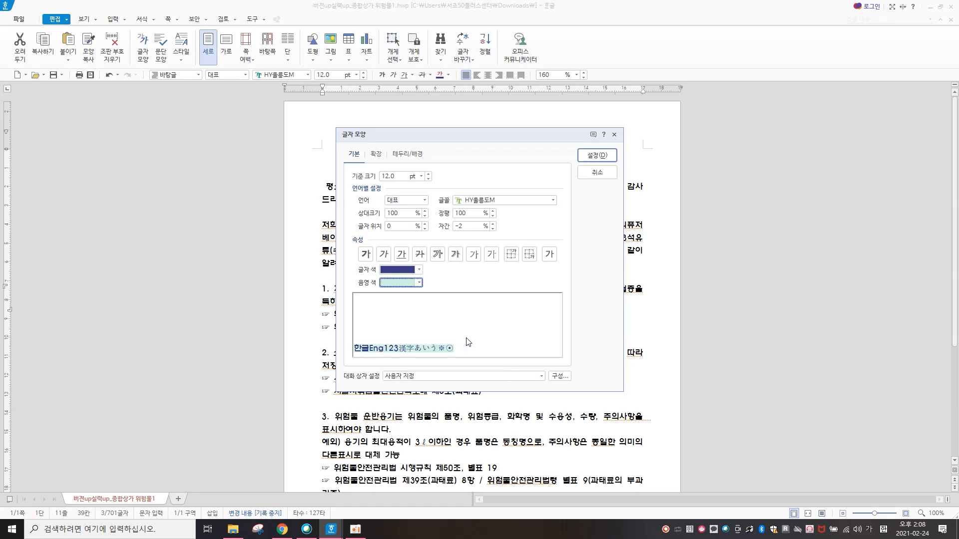
pyautogui.click(597, 156)
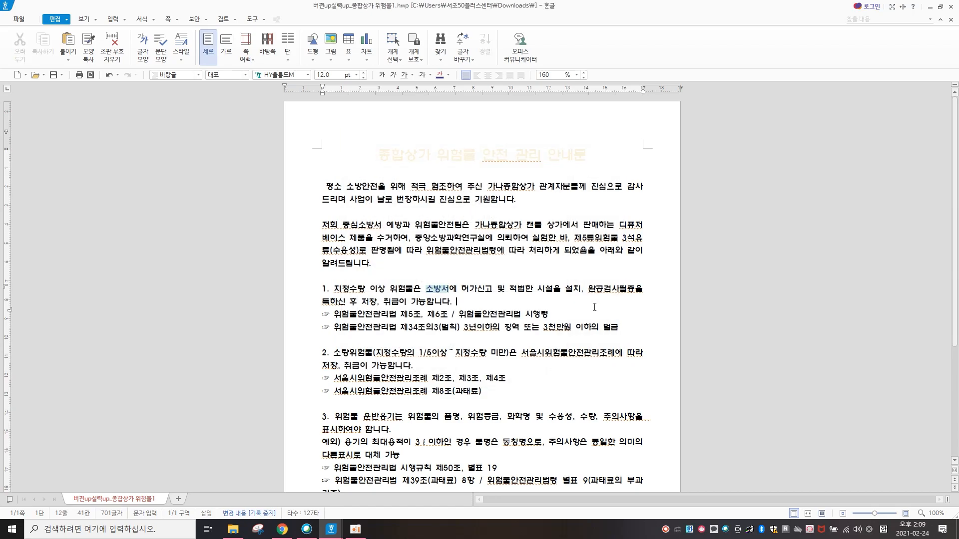
# Step: Copy both the character and paragraph format of 소방서 with 모양 복사 and apply it to the two ☞ lines under item 2
pyautogui.click(438, 289)
pyautogui.click(90, 49)
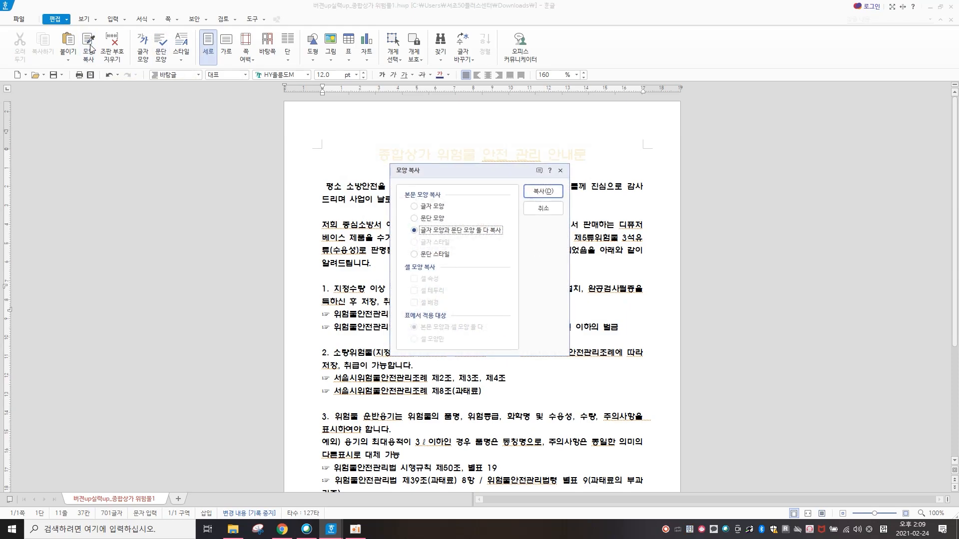
pyautogui.click(543, 192)
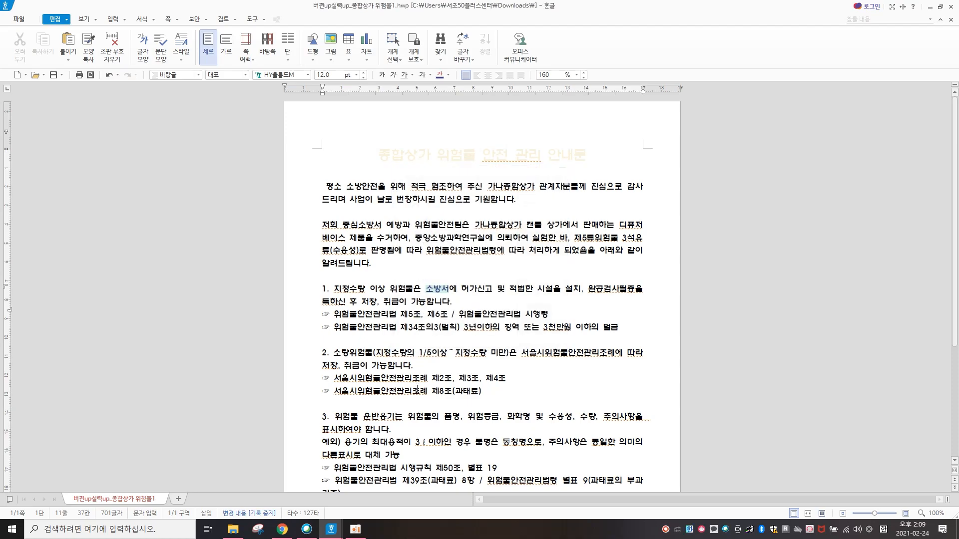
pyautogui.click(303, 383)
pyautogui.moveTo(303, 387); pyautogui.dragTo(304, 394)
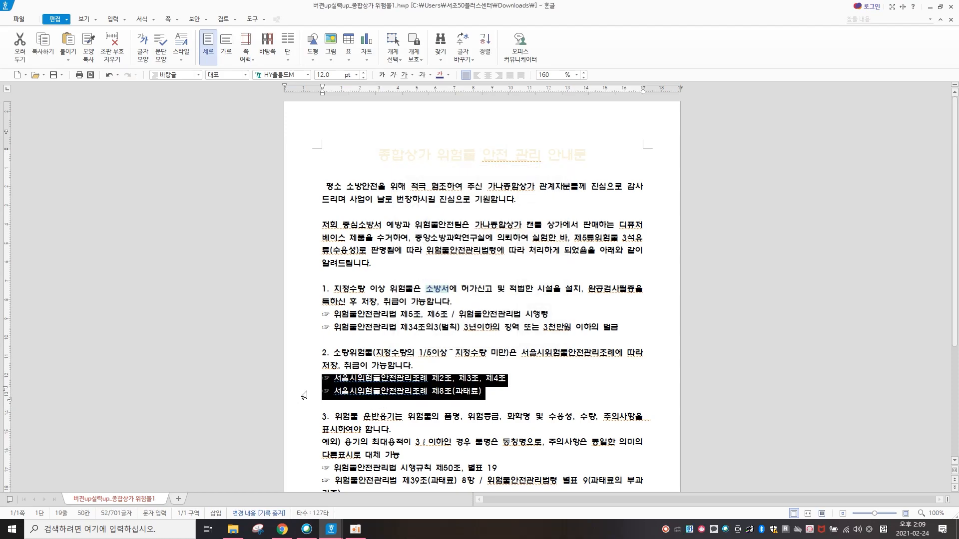
pyautogui.click(90, 49)
pyautogui.click(586, 403)
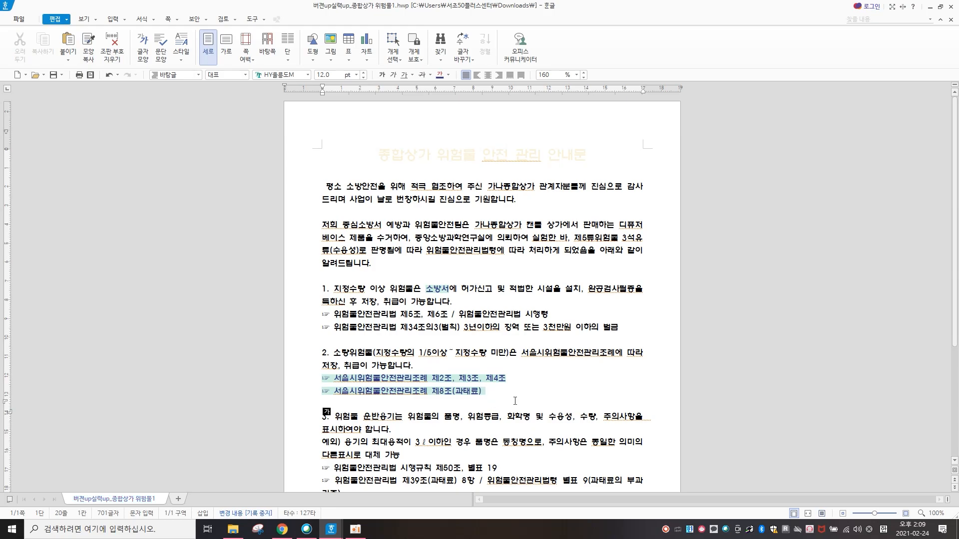
pyautogui.scroll(-1, 514, 401)
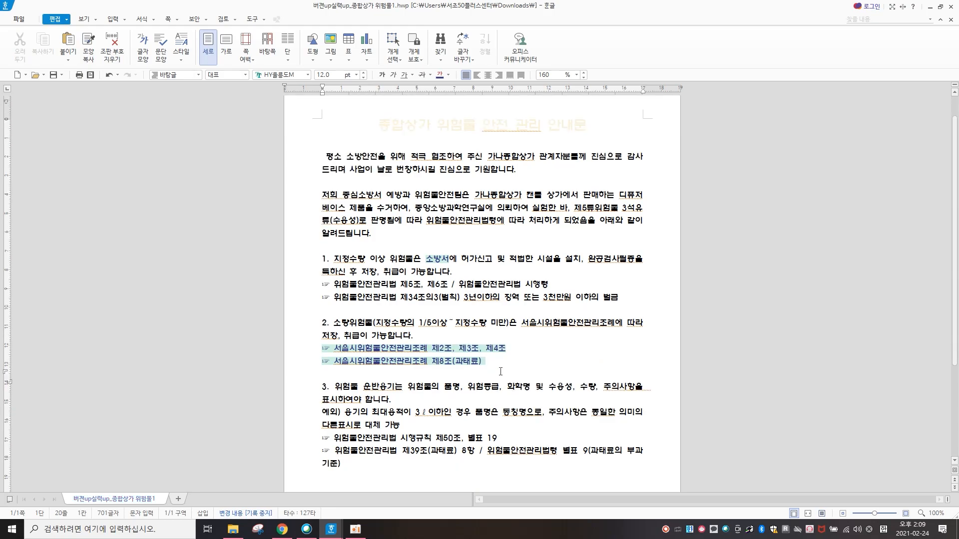
pyautogui.click(353, 288)
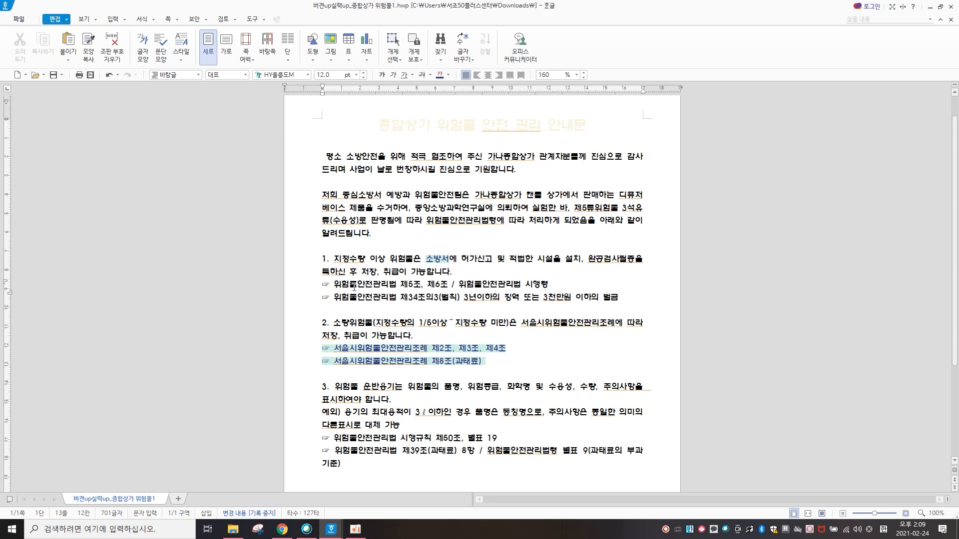
pyautogui.doubleClick(299, 268)
pyautogui.click(300, 275)
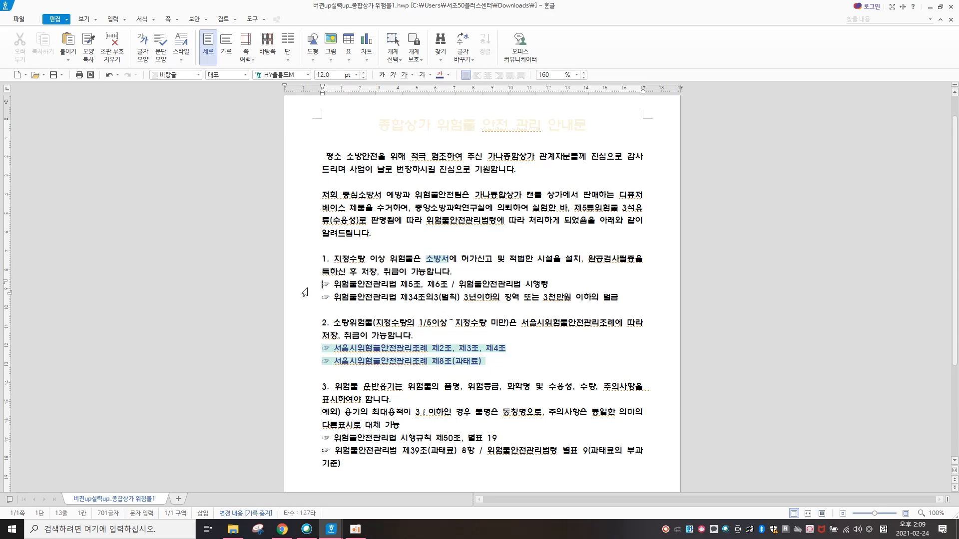
pyautogui.click(303, 292)
pyautogui.click(303, 291)
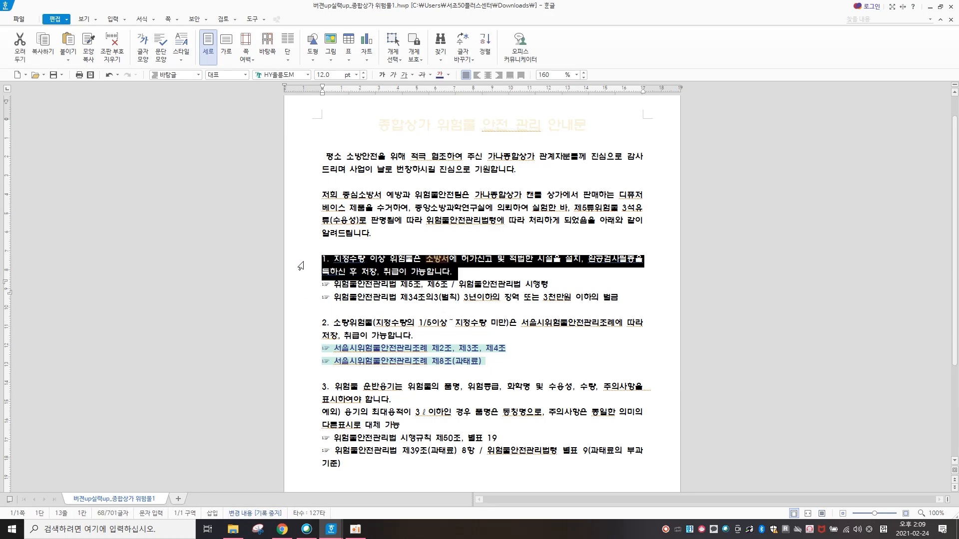
pyautogui.click(308, 304)
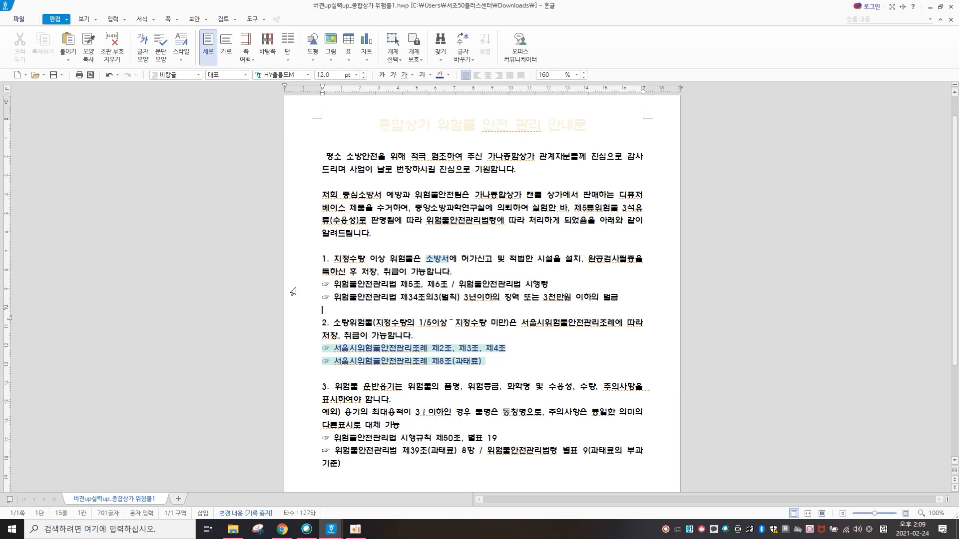
pyautogui.click(293, 288)
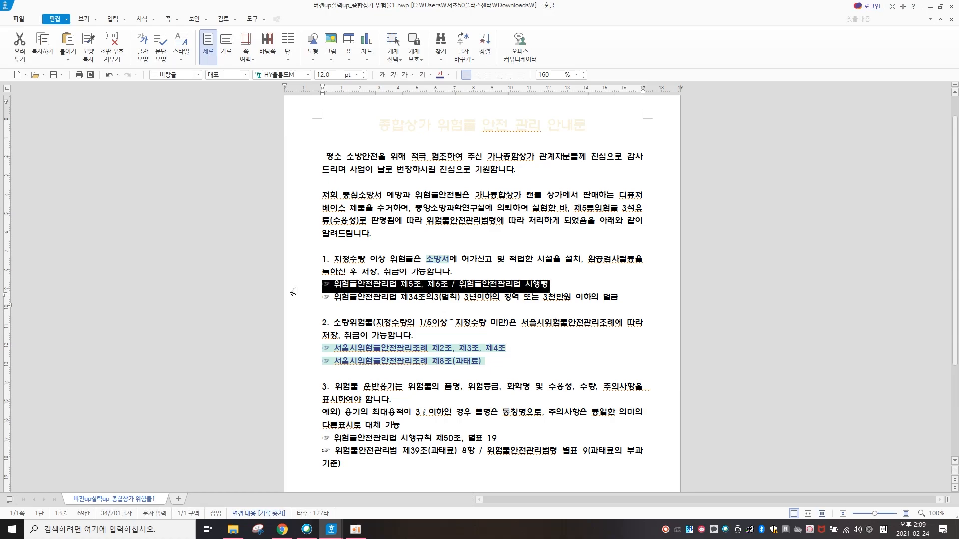
pyautogui.click(419, 314)
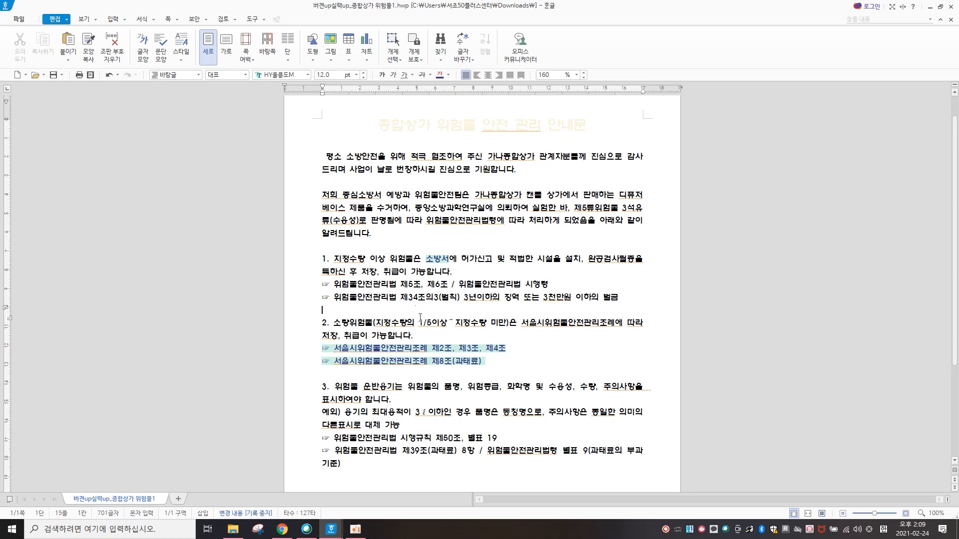
# Step: Fill the background of the paragraph ☞ 위험물안전관리법 제5조, 제6조 with light green through the 문단 모양 border and background settings
pyautogui.scroll(1, 419, 319)
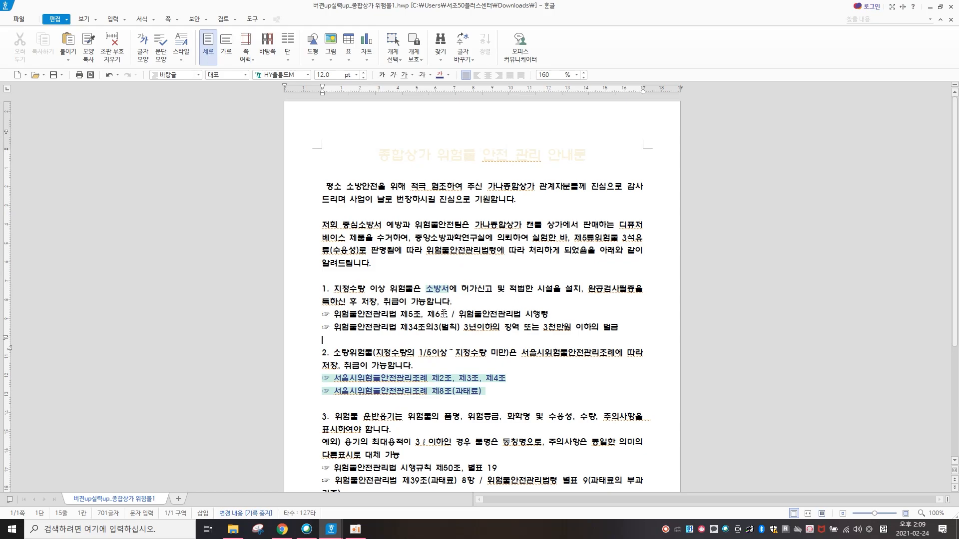
pyautogui.click(435, 315)
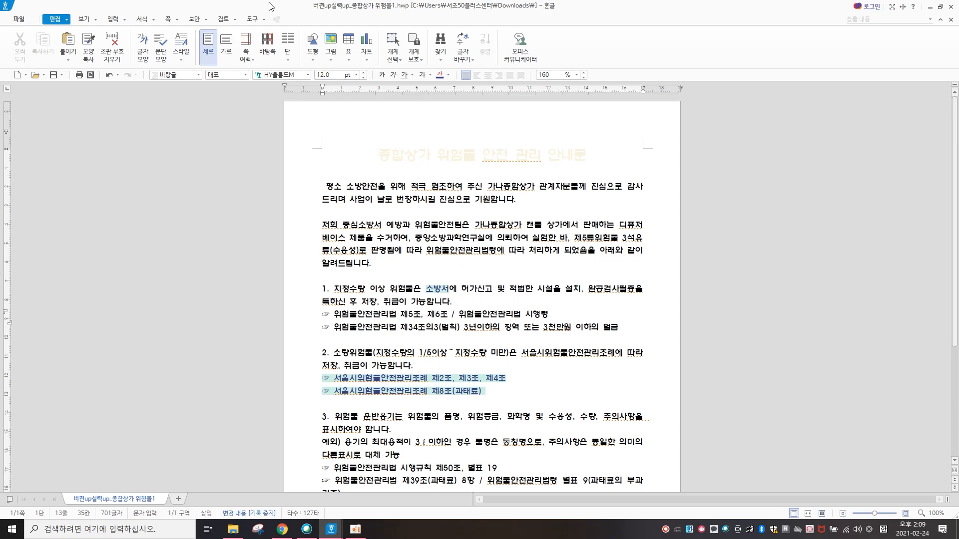
pyautogui.click(165, 53)
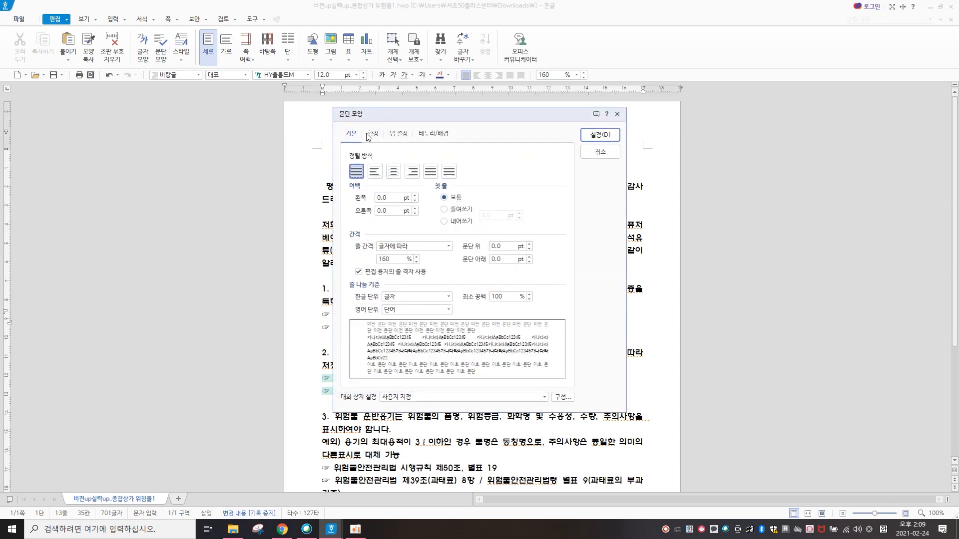
pyautogui.click(445, 136)
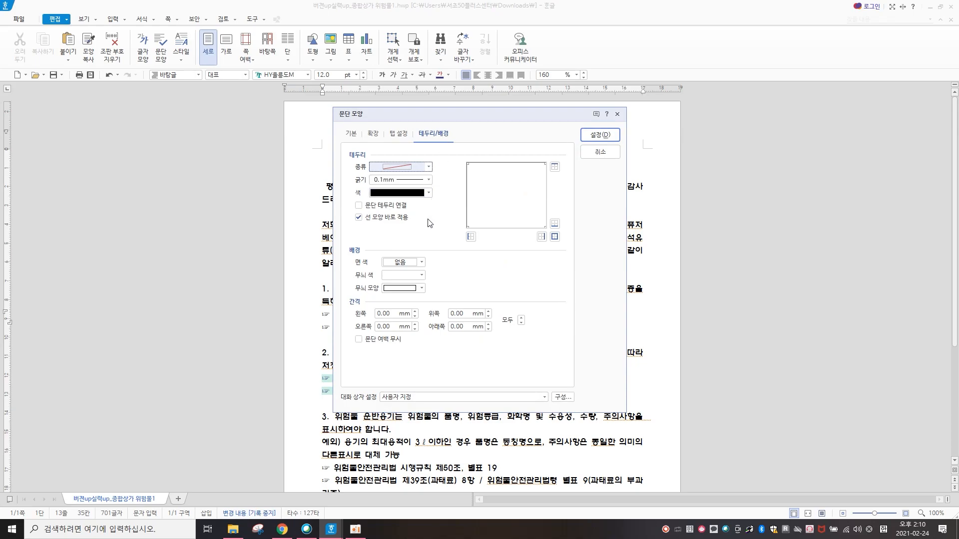
pyautogui.click(422, 263)
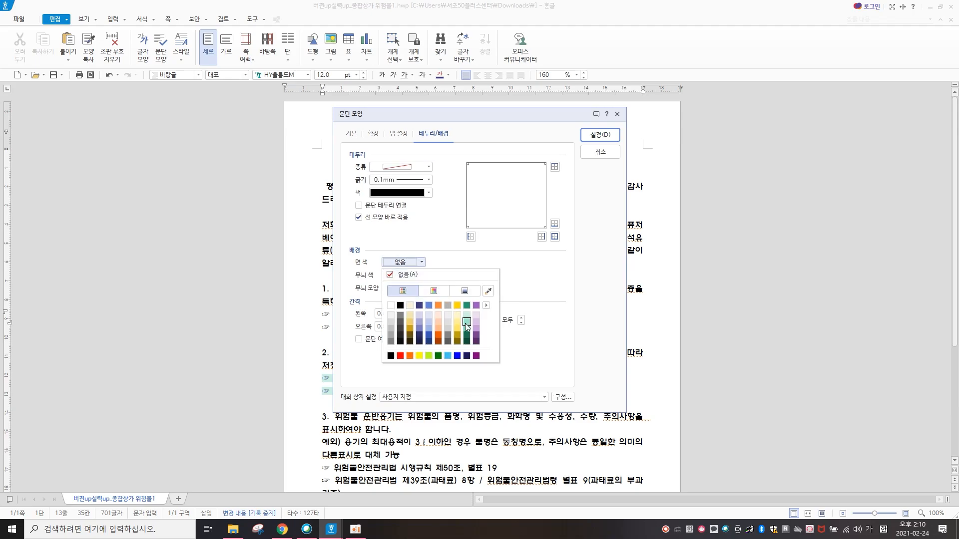
pyautogui.click(467, 325)
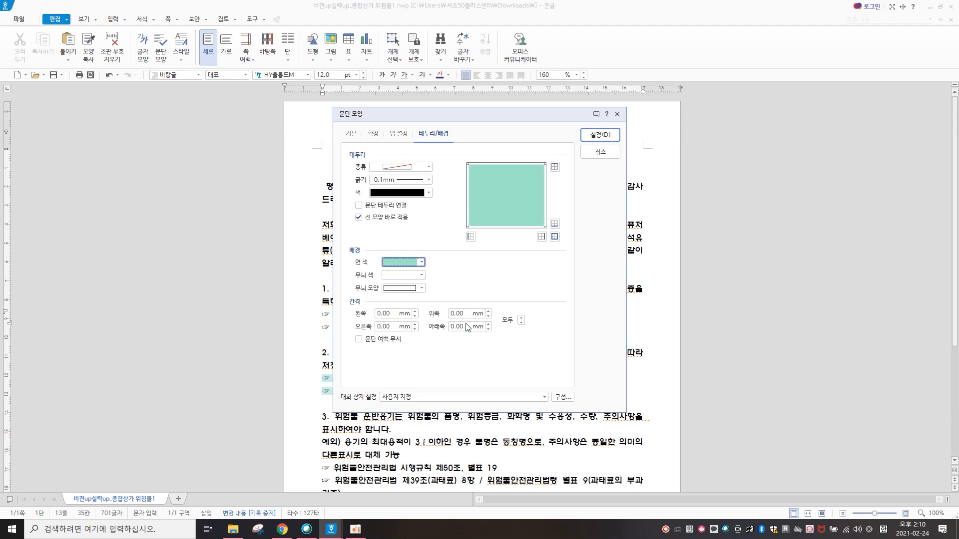
pyautogui.click(596, 138)
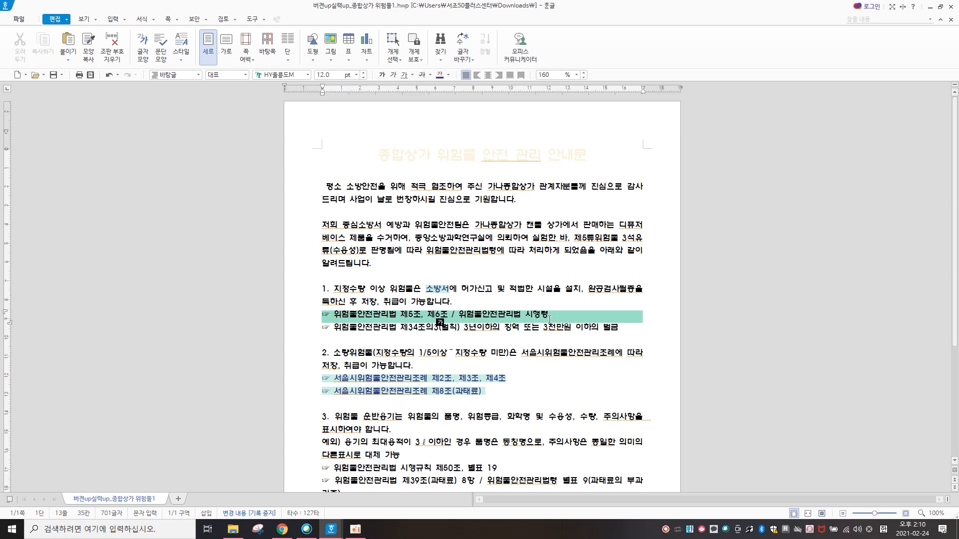
# Step: Fill the background of the item 2 paragraph beginning 소량위험물 with light purple using the 문단 모양 face colour (면 색)
pyautogui.click(371, 358)
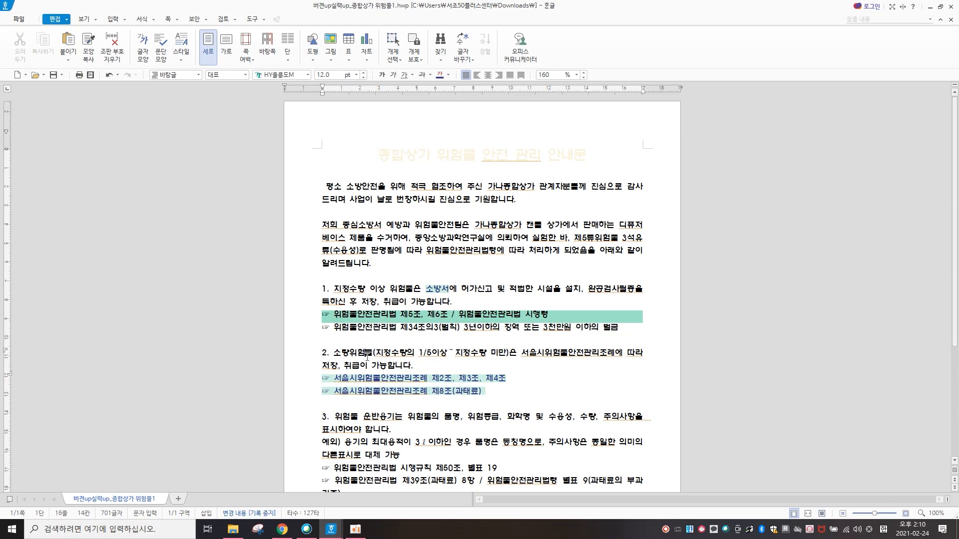
pyautogui.click(161, 47)
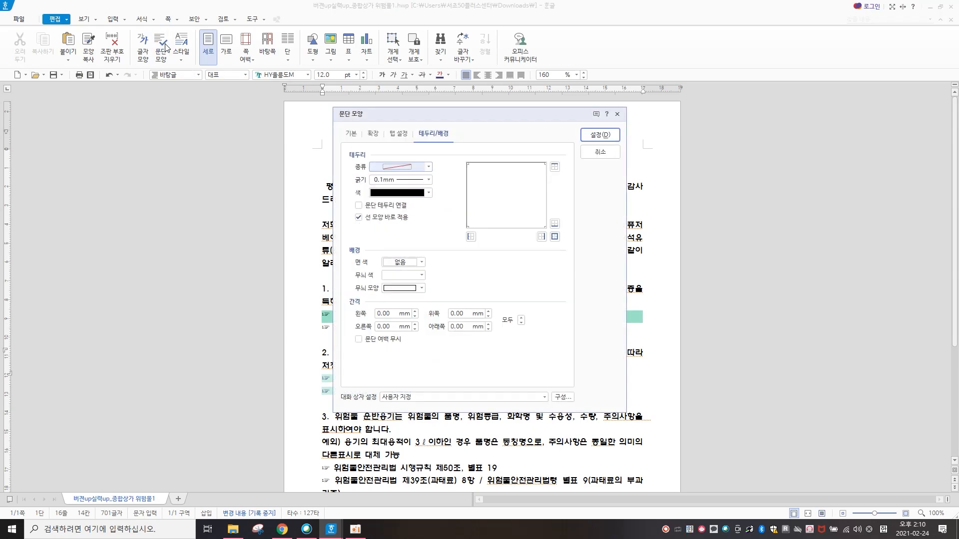
pyautogui.click(422, 264)
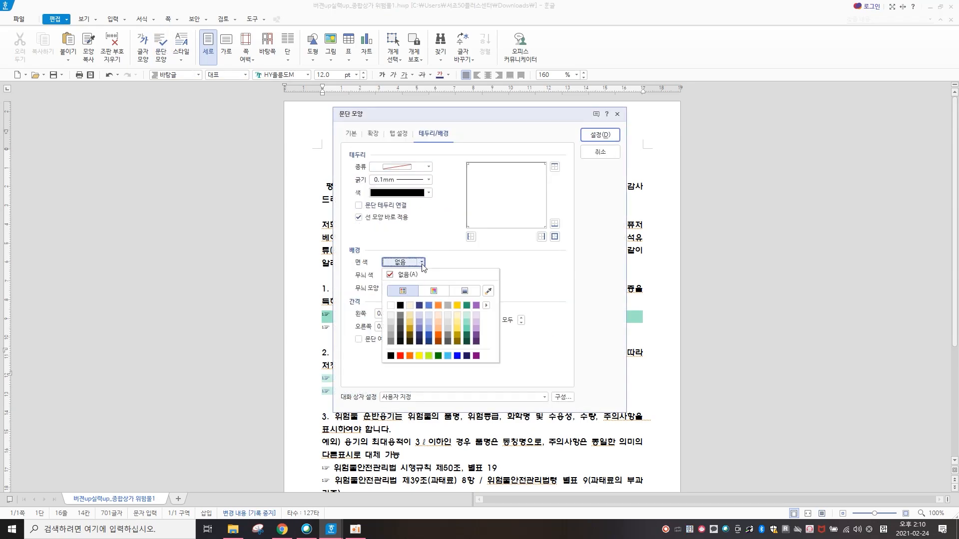
pyautogui.click(476, 323)
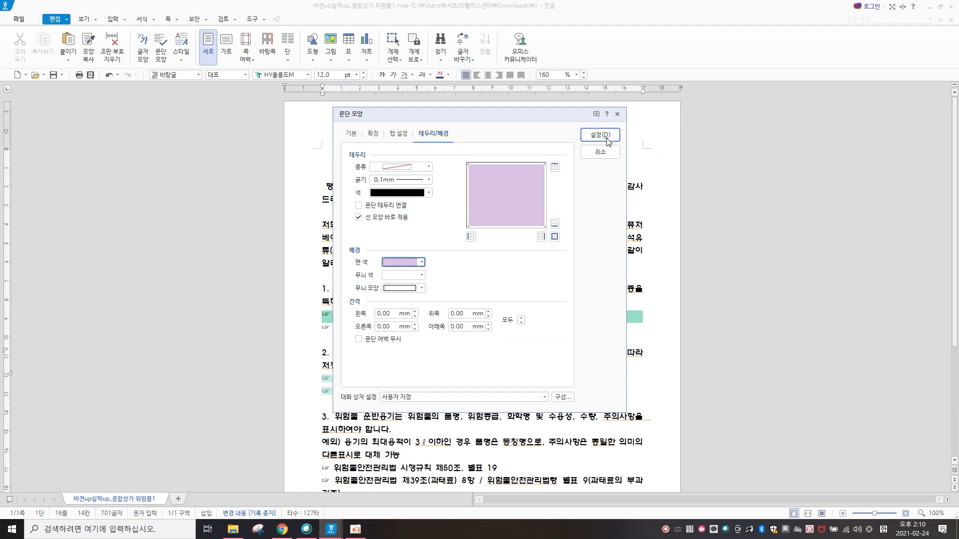
pyautogui.click(600, 134)
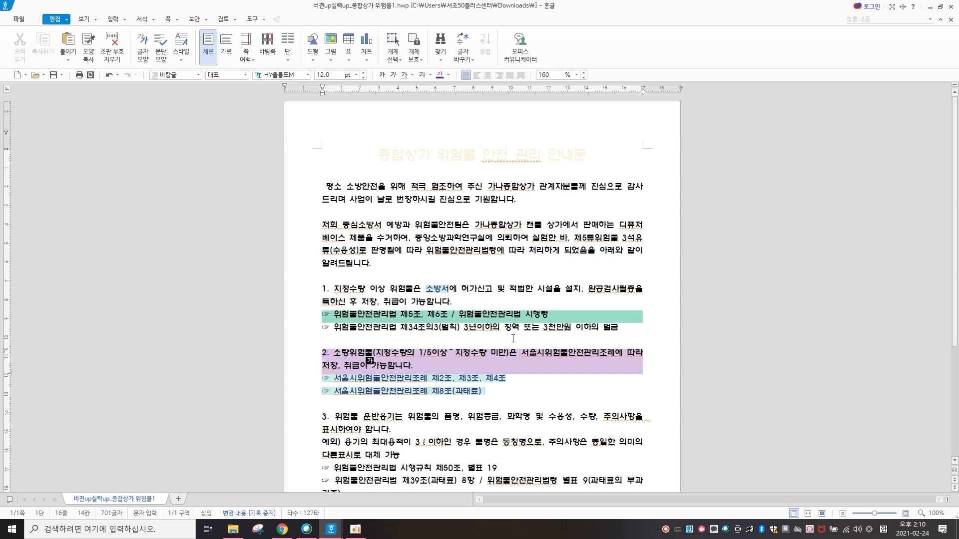
# Step: Enable 문단 여백 무시 in the border and background settings of the purple-shaded item 2 paragraph
pyautogui.click(552, 359)
pyautogui.rightClick(553, 359)
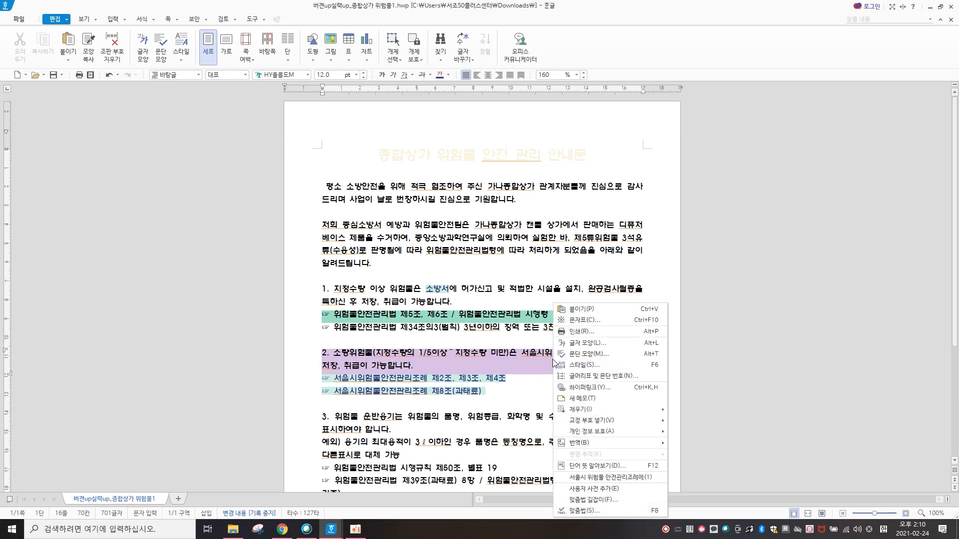
pyautogui.click(595, 355)
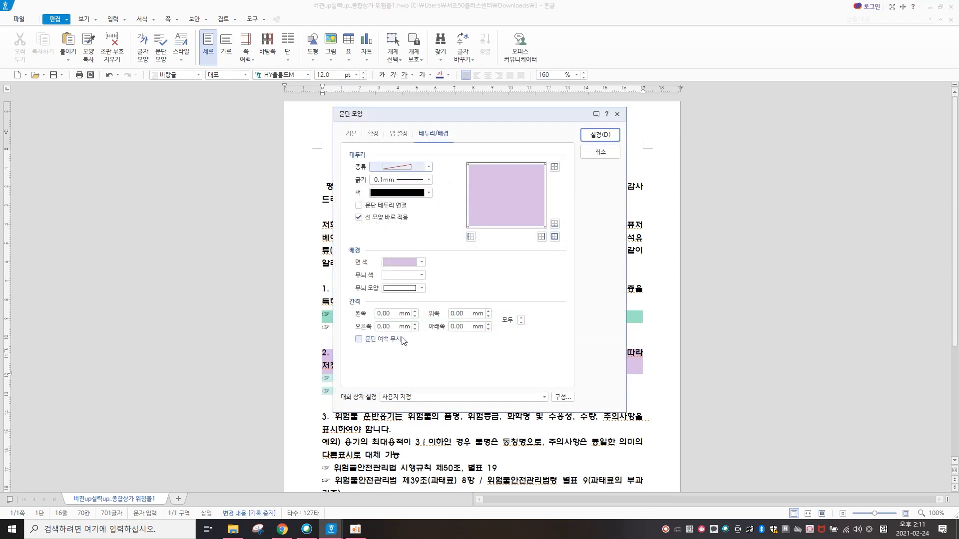
pyautogui.moveTo(510, 112); pyautogui.dragTo(732, 117)
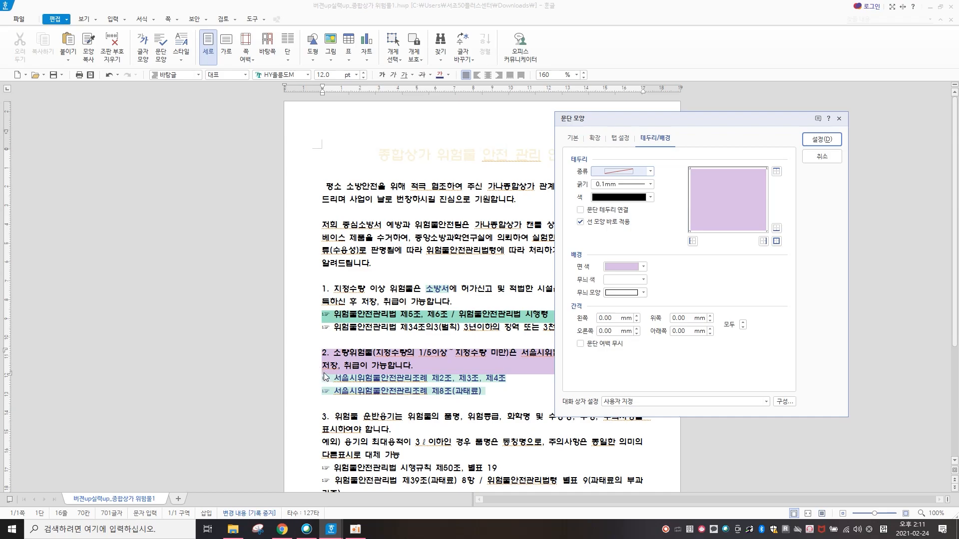
pyautogui.click(580, 345)
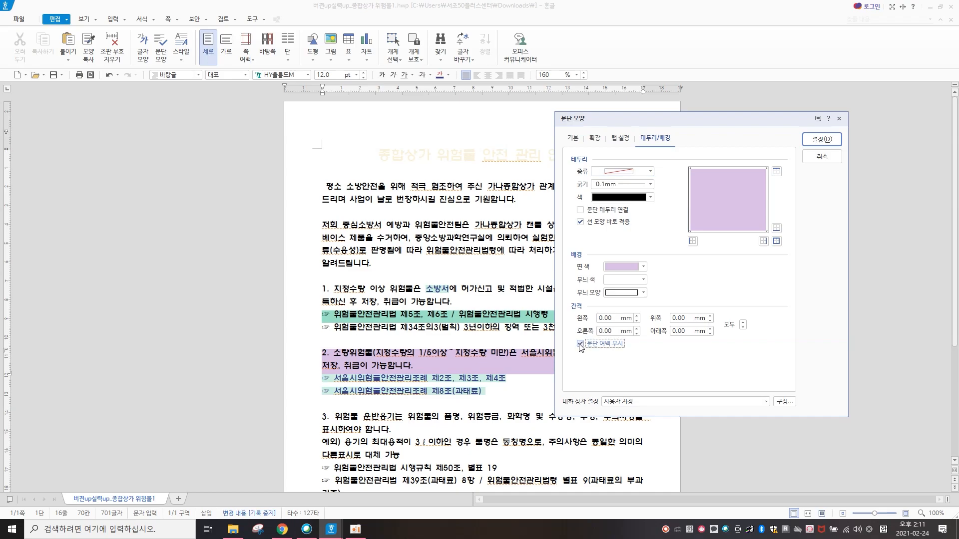
pyautogui.click(830, 141)
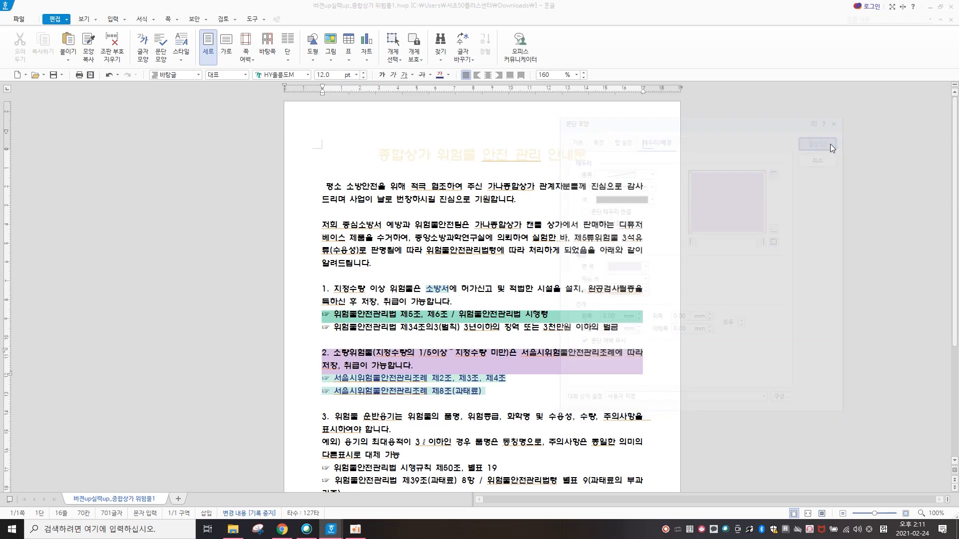
# Step: Increase the background spacing (간격) on all sides of the purple-shaded item 2 paragraph in its 문단 모양 border and background settings
pyautogui.rightClick(478, 365)
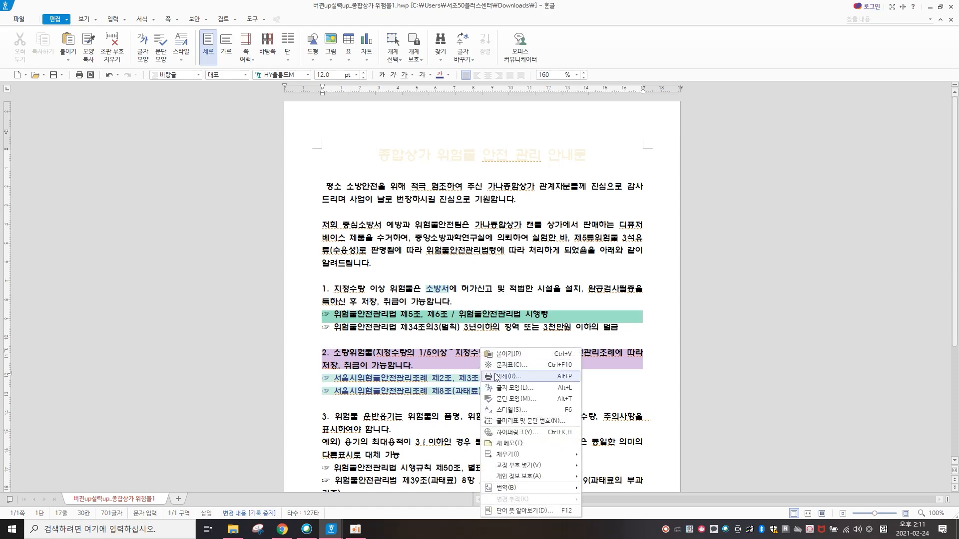
pyautogui.click(517, 399)
pyautogui.moveTo(496, 121); pyautogui.dragTo(731, 122)
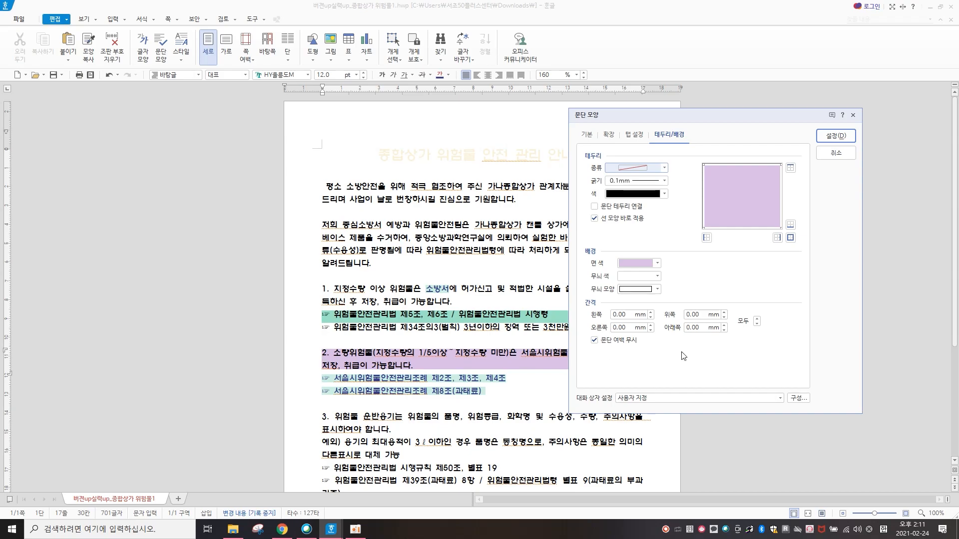
pyautogui.click(759, 321)
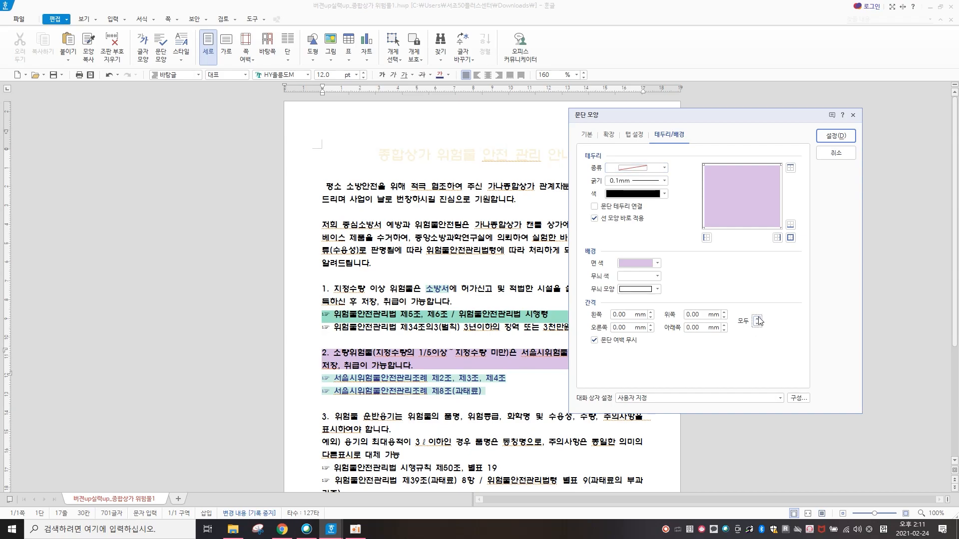
pyautogui.click(758, 319)
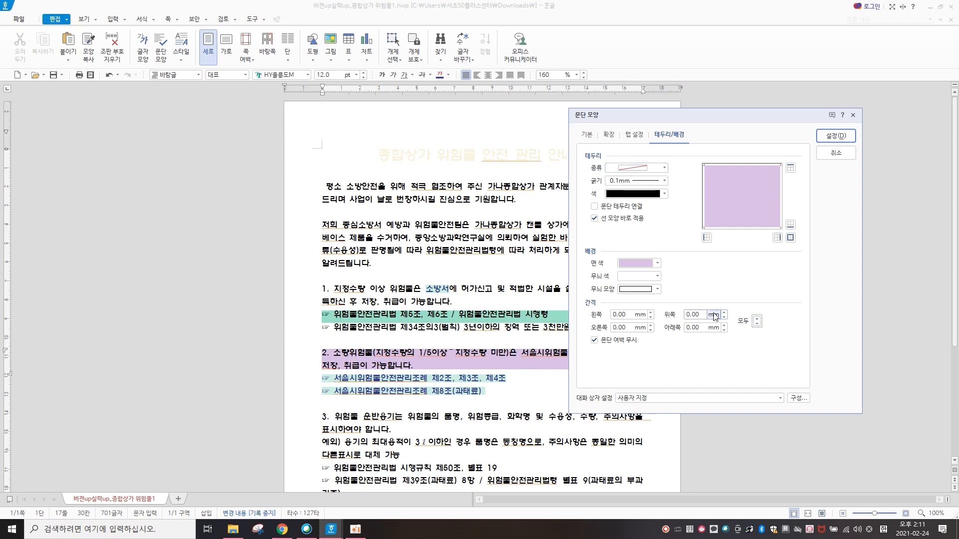
pyautogui.click(758, 323)
pyautogui.click(838, 136)
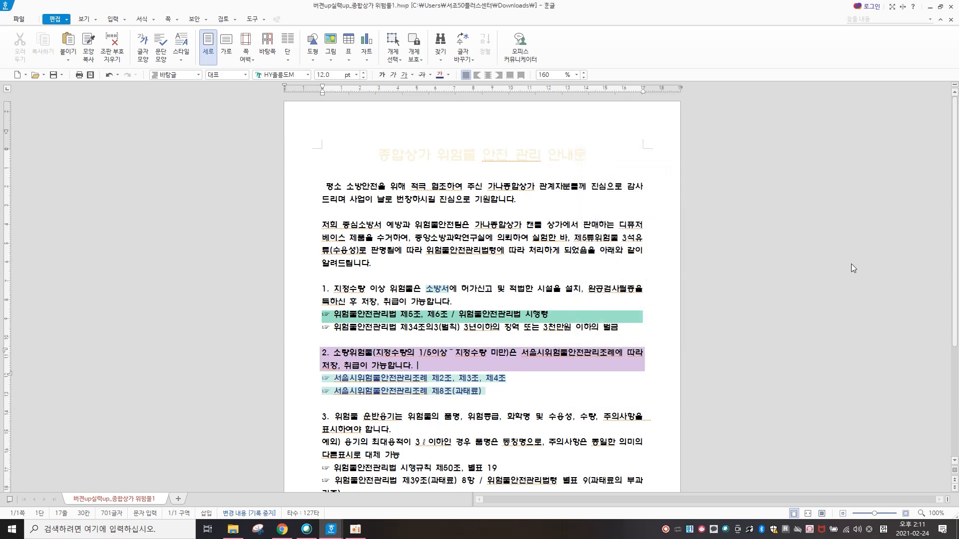
# Step: Copy the character and paragraph format of the 저희 중심소방서 paragraph and apply it from item 1 through the first line of item 3
pyautogui.scroll(-1, 401, 386)
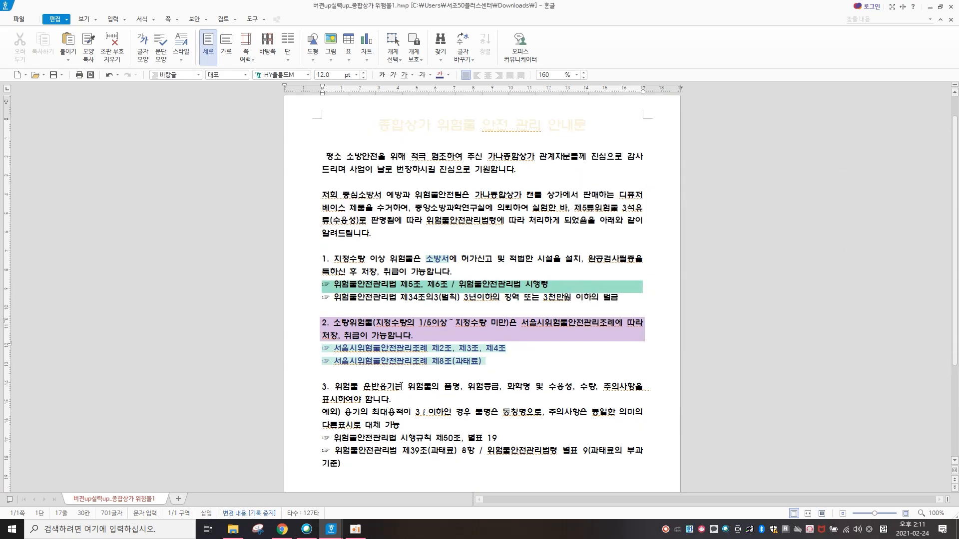
pyautogui.click(330, 349)
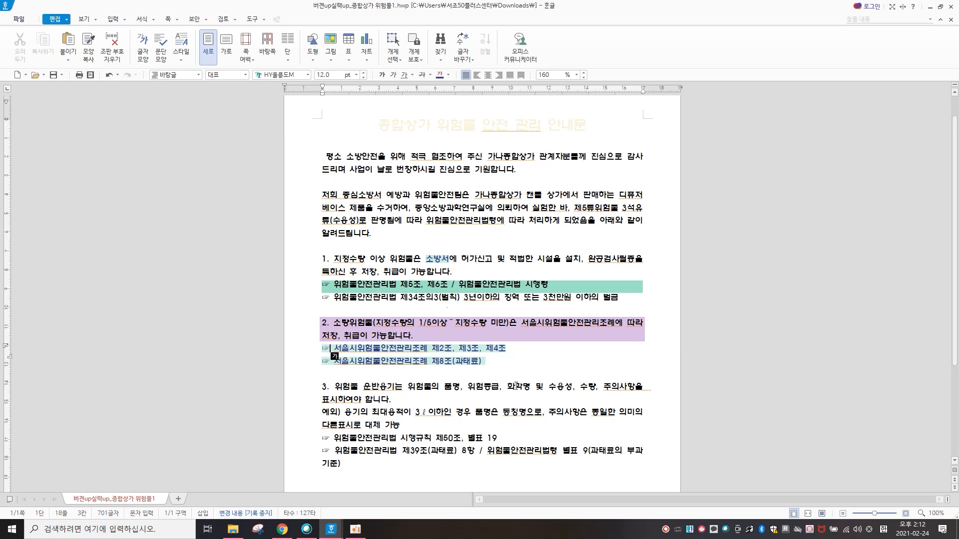
pyautogui.scroll(1, 517, 396)
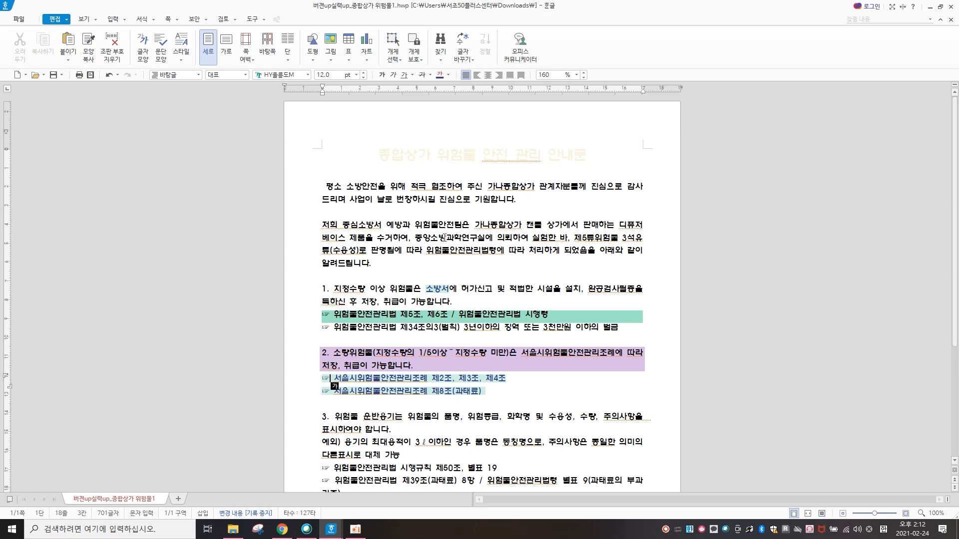
pyautogui.click(444, 238)
pyautogui.click(88, 48)
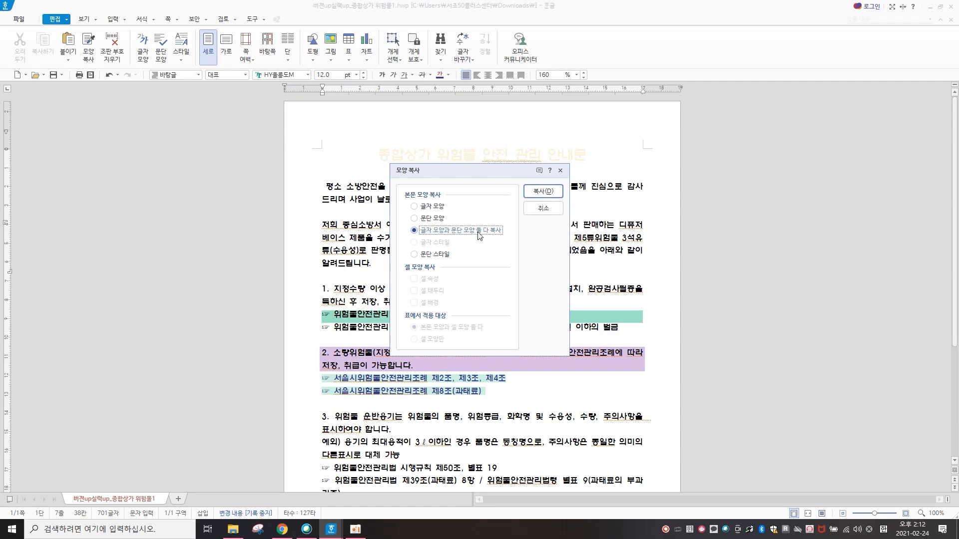
pyautogui.click(543, 192)
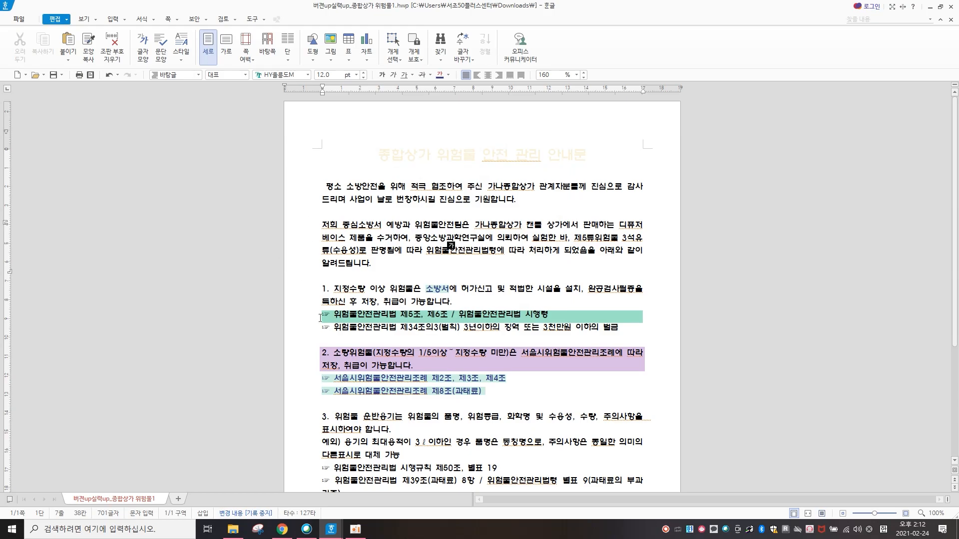
pyautogui.moveTo(307, 280); pyautogui.dragTo(300, 419)
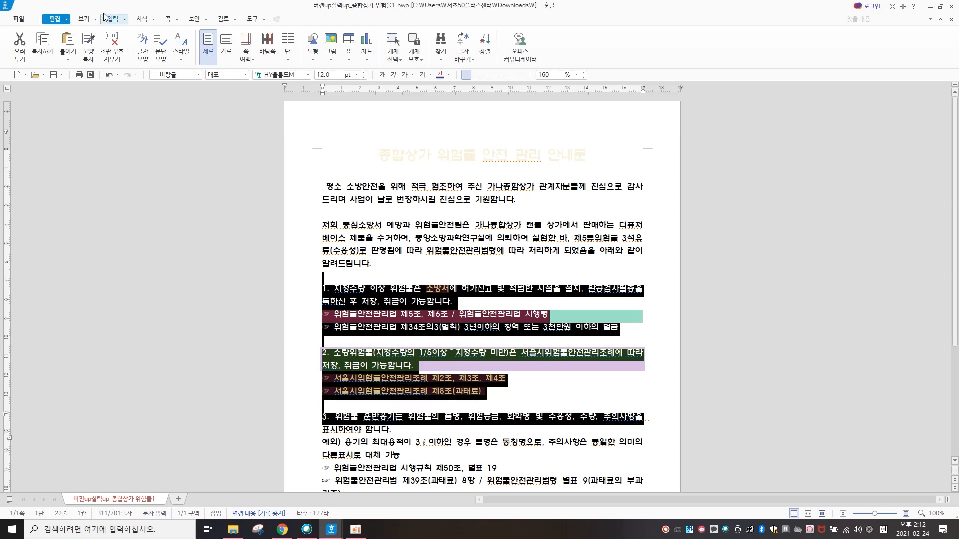
pyautogui.click(89, 45)
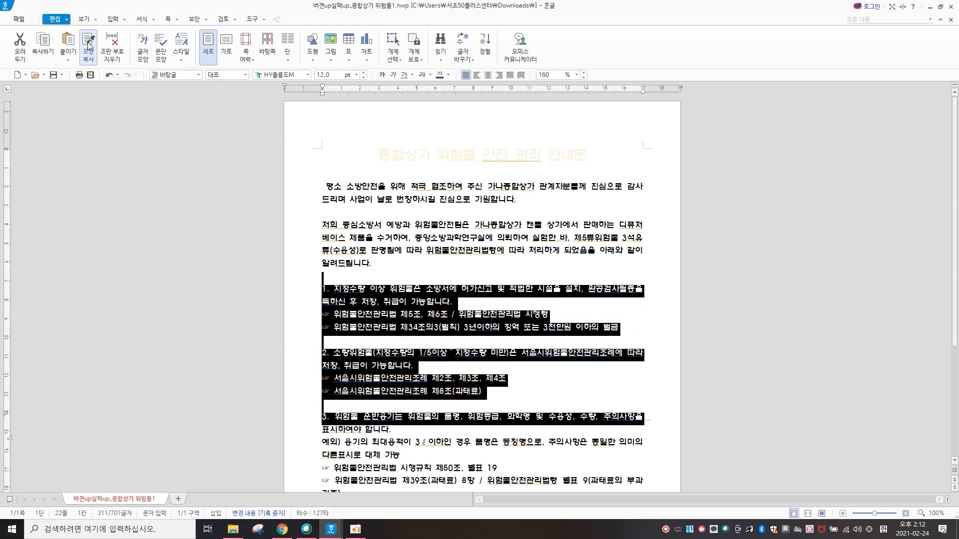
pyautogui.click(498, 291)
pyautogui.scroll(-3, 499, 293)
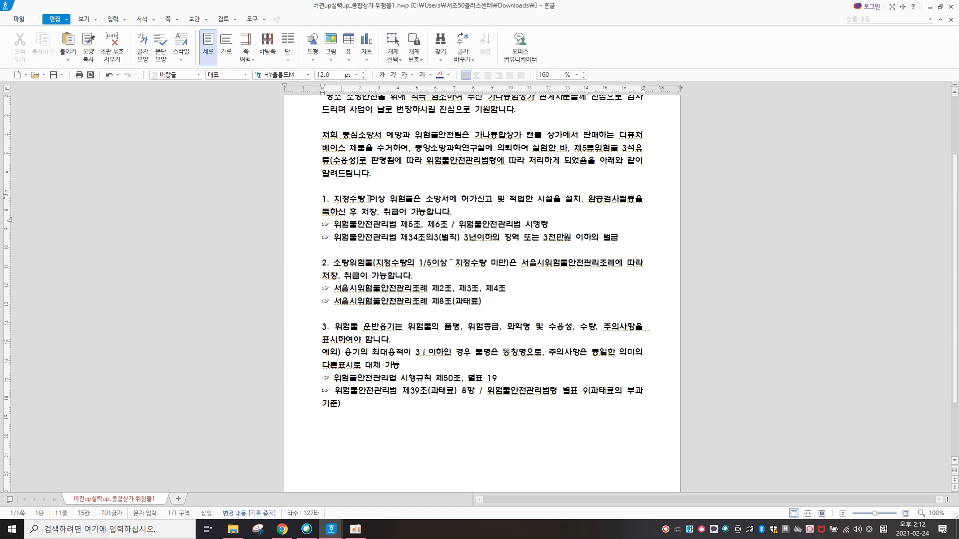
pyautogui.moveTo(334, 198); pyautogui.dragTo(466, 214)
pyautogui.click(427, 215)
pyautogui.scroll(3, 367, 227)
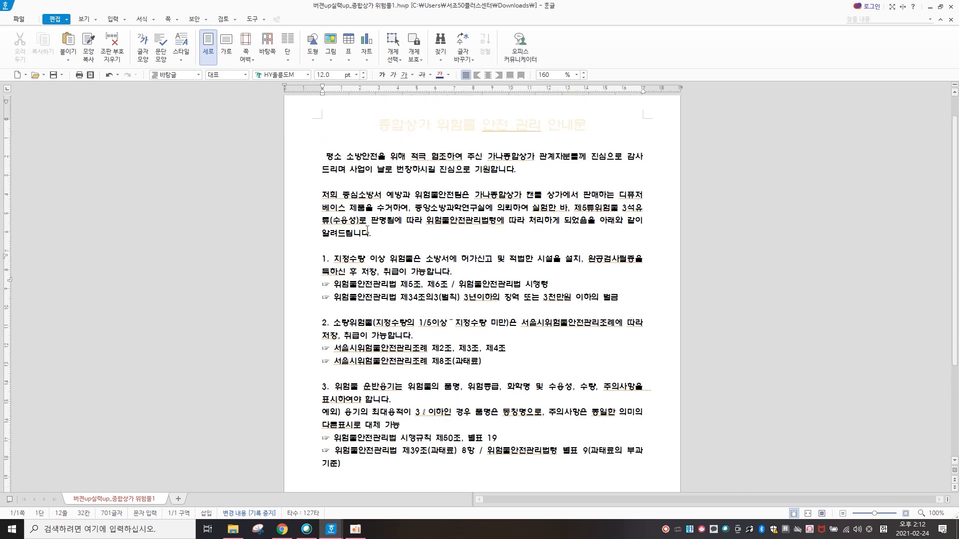
pyautogui.click(424, 158)
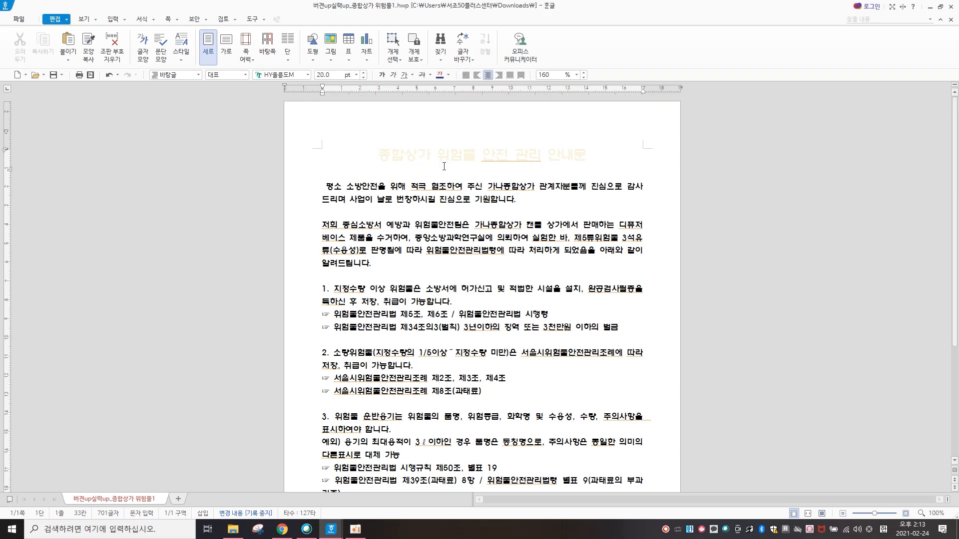
pyautogui.scroll(-2, 374, 304)
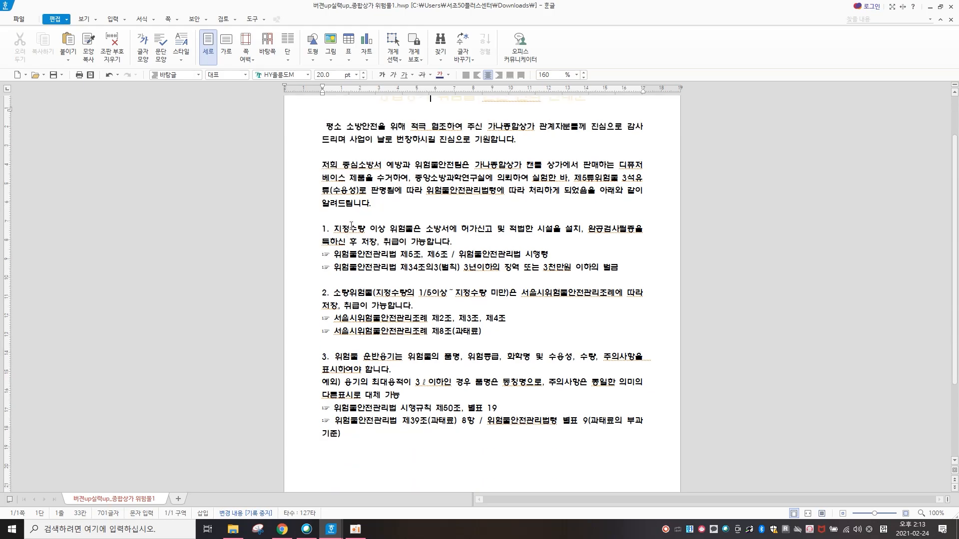
# Step: Set the font colour of the two-line item 1 paragraph beginning 지정수량 to light yellow
pyautogui.moveTo(312, 234); pyautogui.dragTo(310, 248)
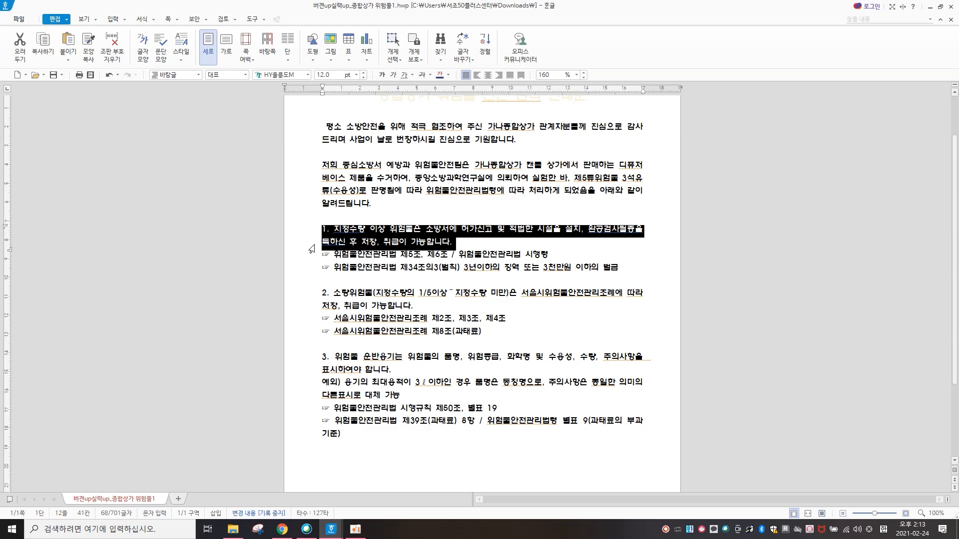
pyautogui.click(449, 75)
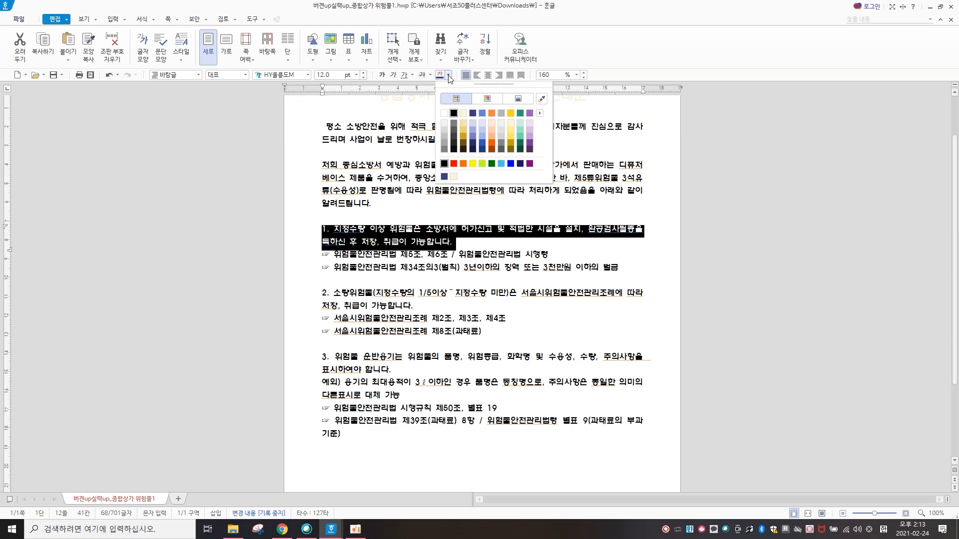
pyautogui.click(463, 124)
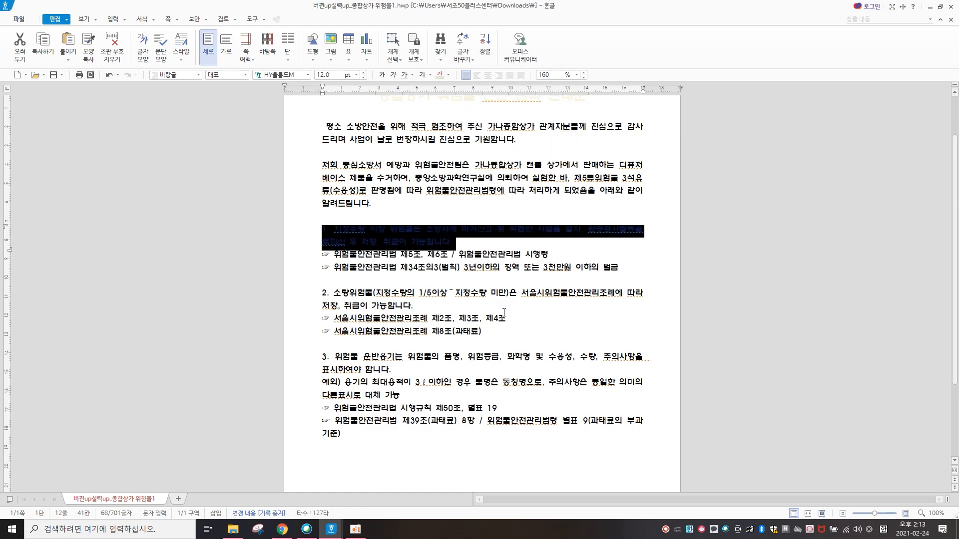
pyautogui.click(416, 315)
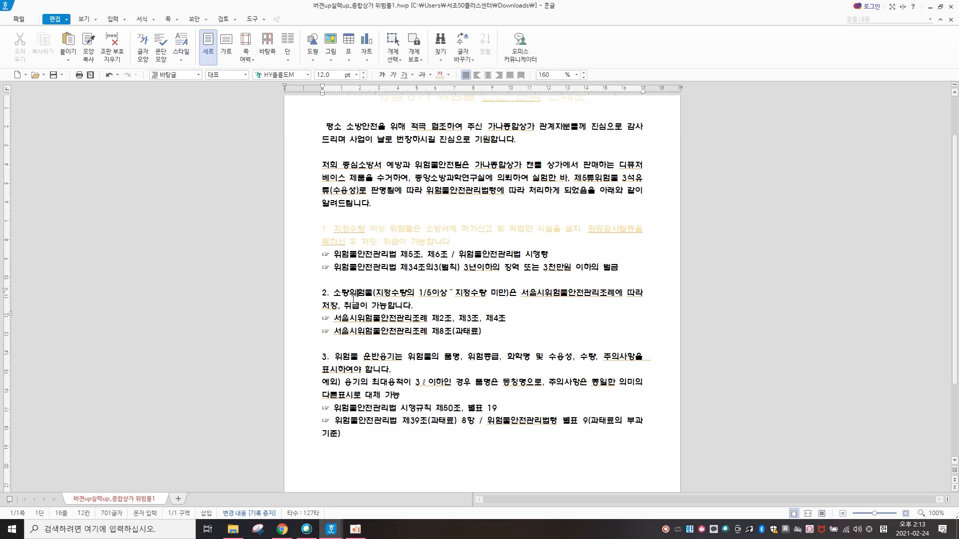
# Step: Copy only the character format (글자 모양) of item 1 and apply it to the item 2 and item 3 heading paragraphs
pyautogui.click(372, 228)
pyautogui.click(88, 47)
pyautogui.click(433, 206)
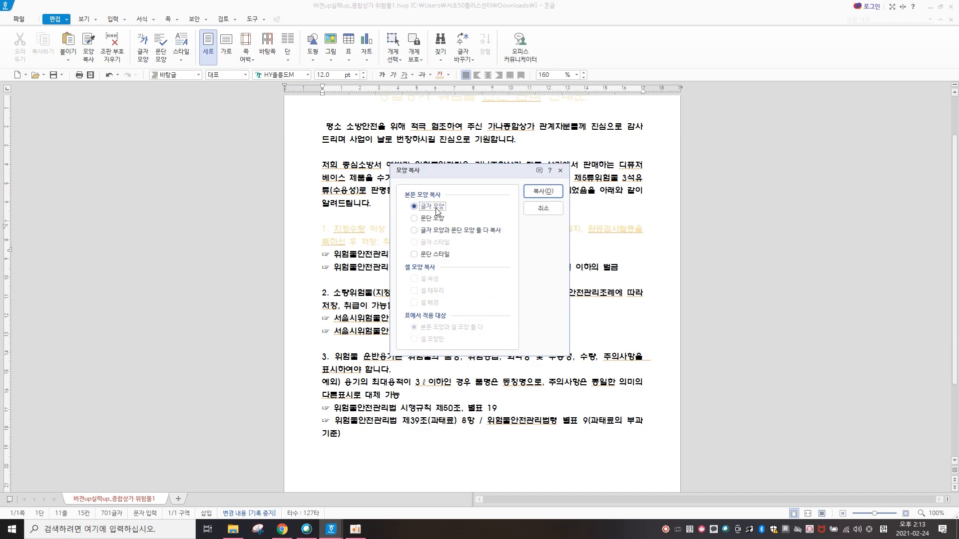
pyautogui.click(543, 191)
pyautogui.moveTo(314, 294); pyautogui.dragTo(311, 306)
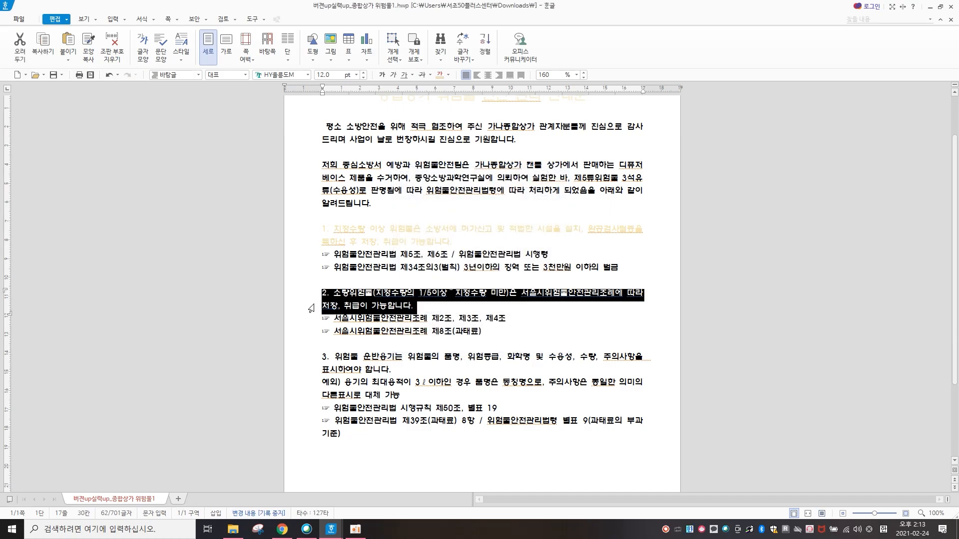
pyautogui.click(88, 48)
pyautogui.moveTo(311, 359); pyautogui.dragTo(310, 372)
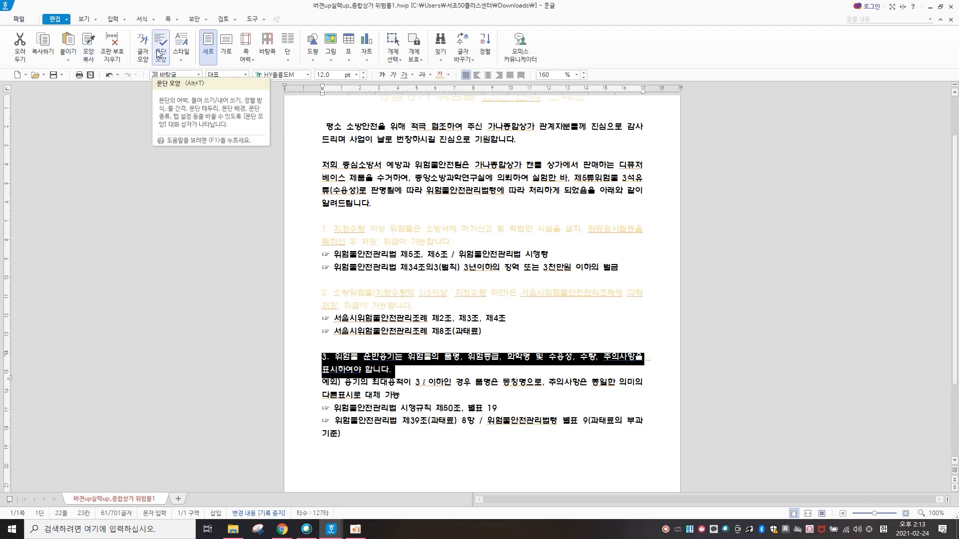
pyautogui.click(84, 47)
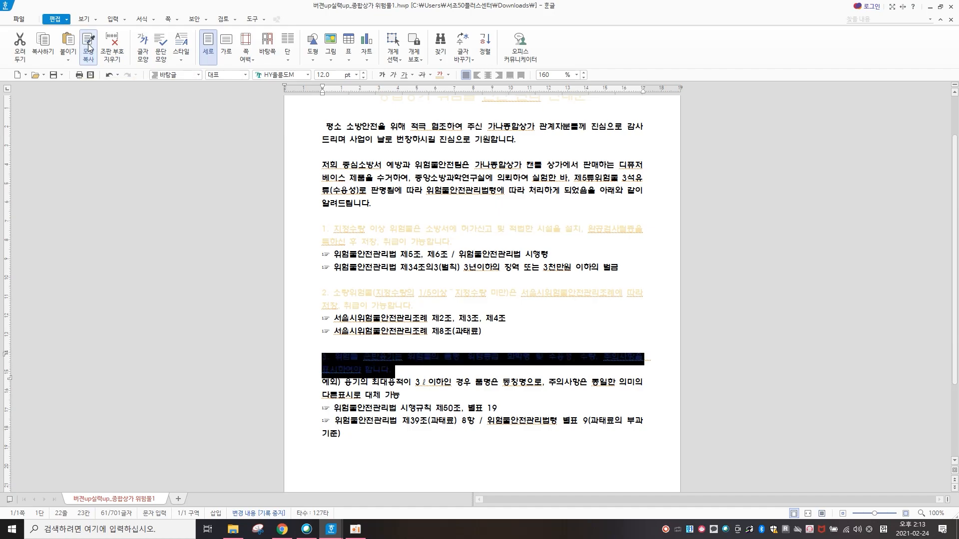
pyautogui.click(522, 404)
pyautogui.hotkey('shift', 'Up')
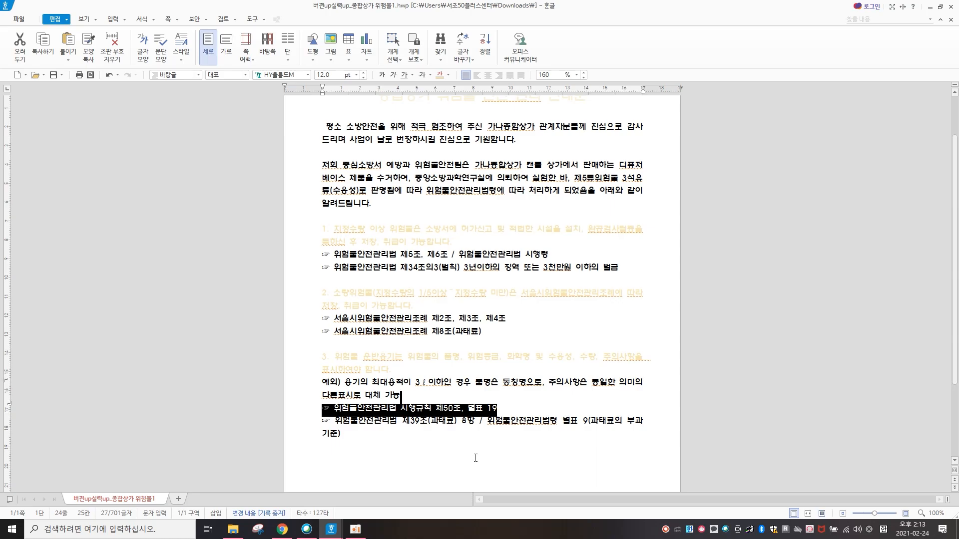
pyautogui.click(438, 372)
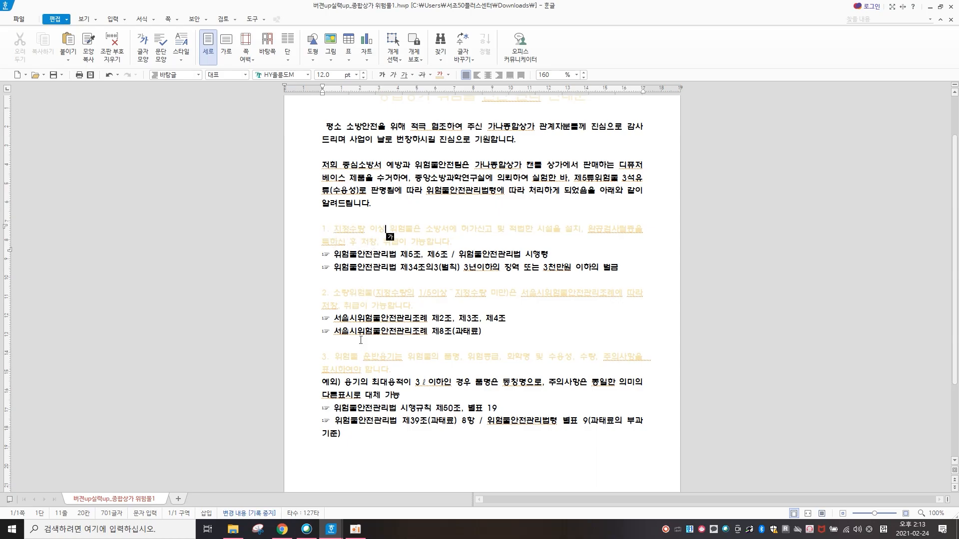
# Step: Copy the character format of the ☞ 서울시위험물안전관리조례 제2조 line and apply it from item 2 through the 표시하여야 합니다 line of item 3
pyautogui.click(380, 320)
pyautogui.click(88, 44)
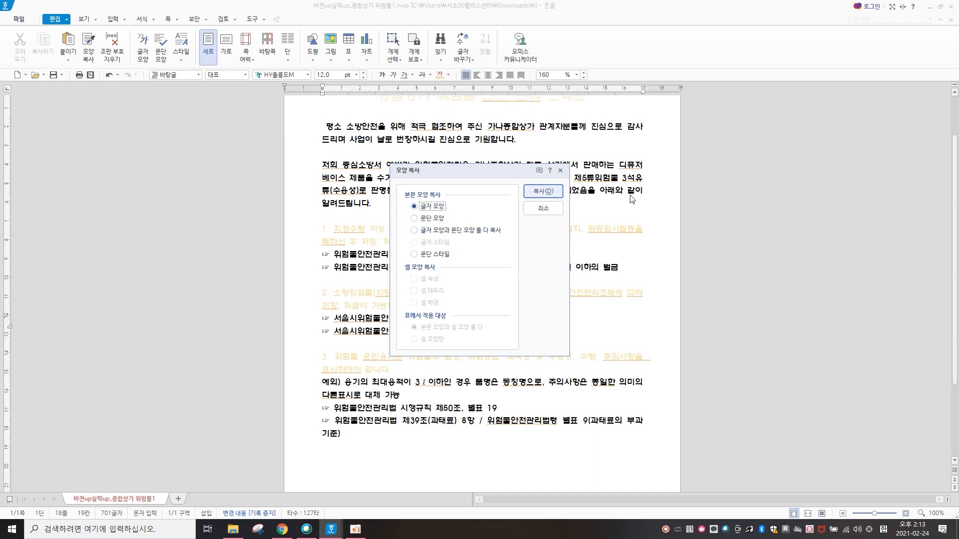
pyautogui.click(543, 191)
pyautogui.moveTo(274, 295); pyautogui.dragTo(268, 372)
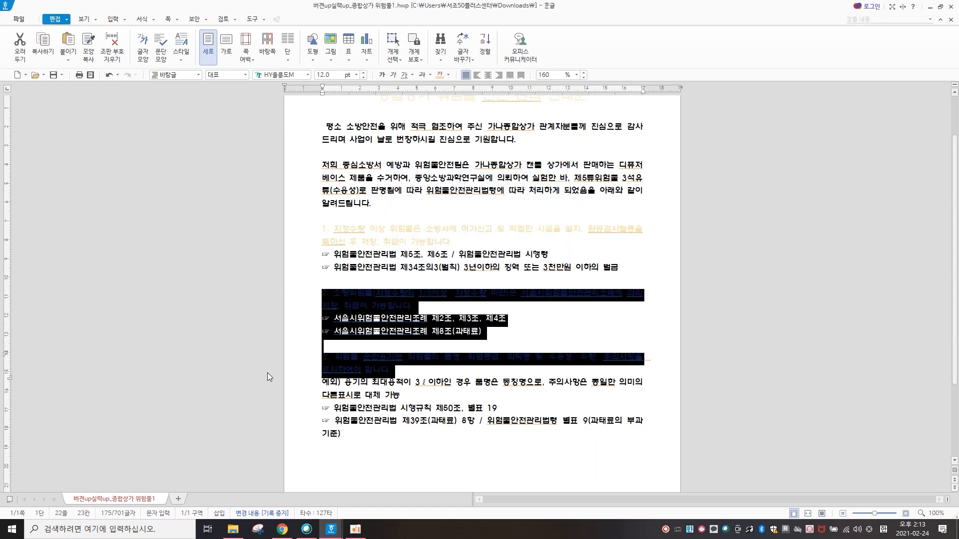
pyautogui.click(88, 44)
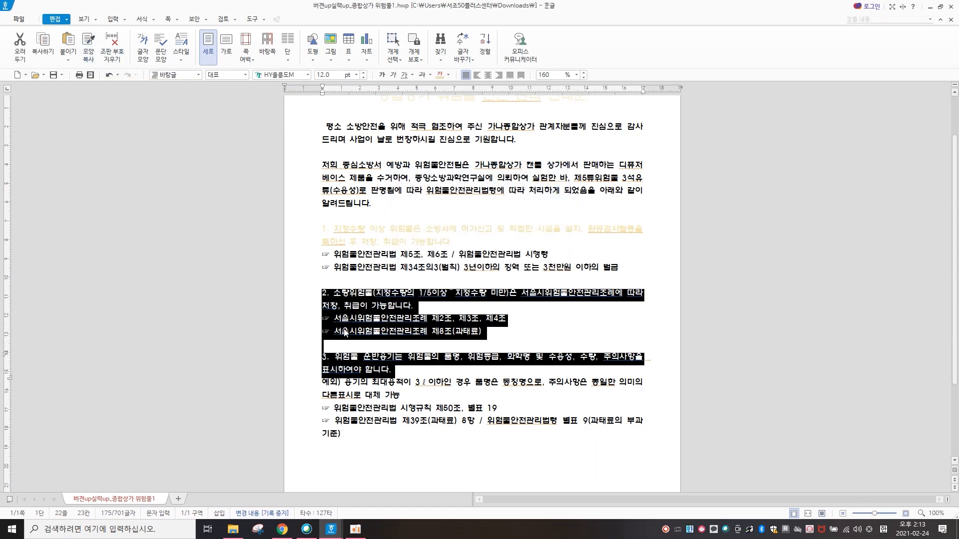
# Step: Choose light blue as the 문단 모양 background face colour (면 색) for the item 1 paragraph
pyautogui.scroll(3, 391, 394)
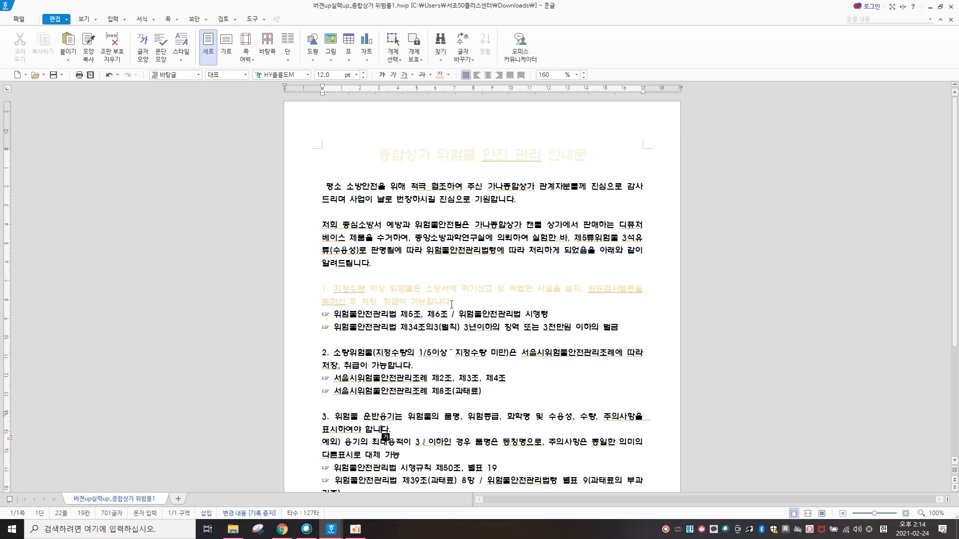
pyautogui.click(358, 289)
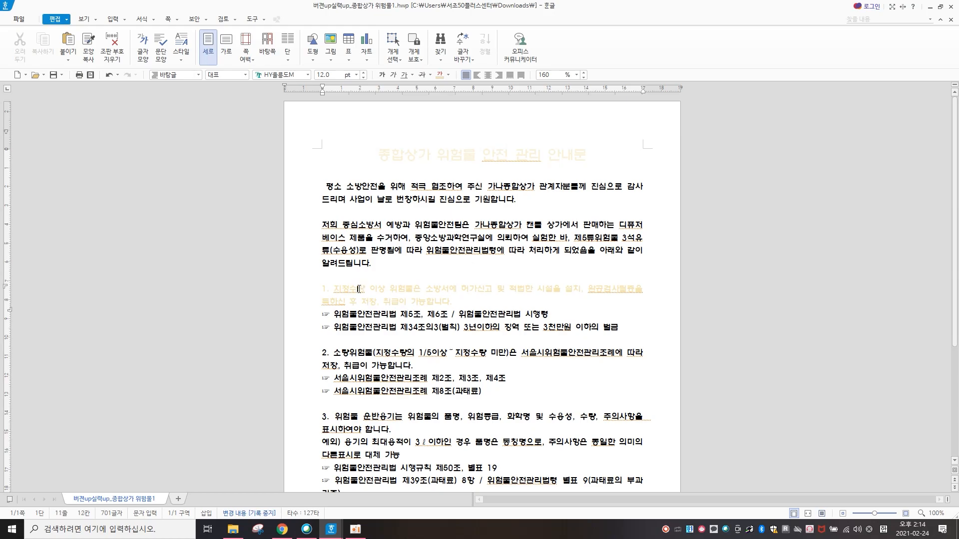
pyautogui.doubleClick(310, 292)
pyautogui.click(484, 327)
pyautogui.click(161, 47)
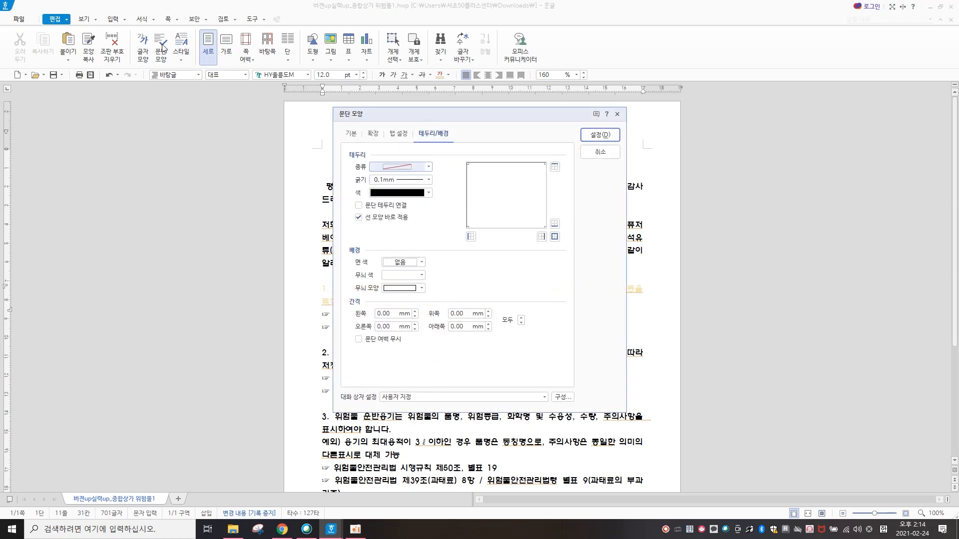
pyautogui.click(422, 262)
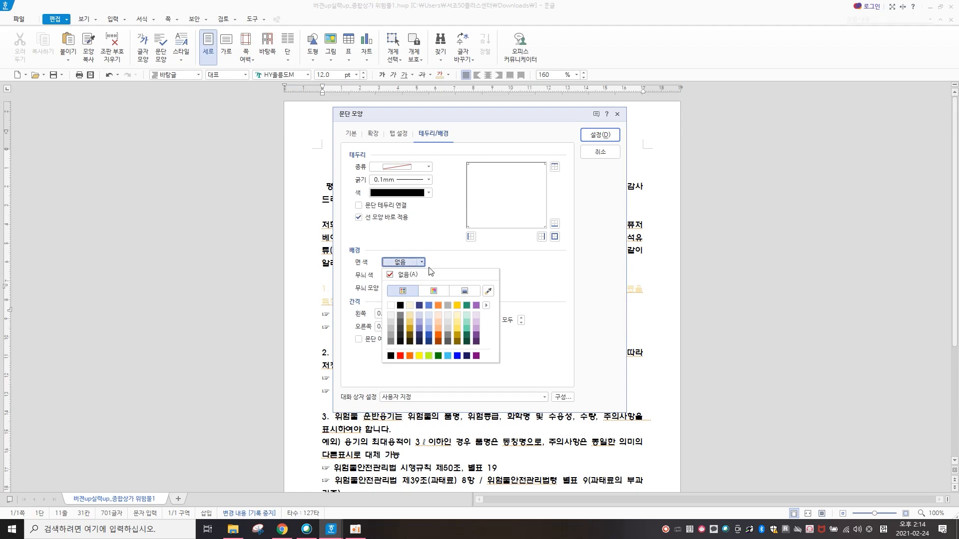
pyautogui.click(428, 330)
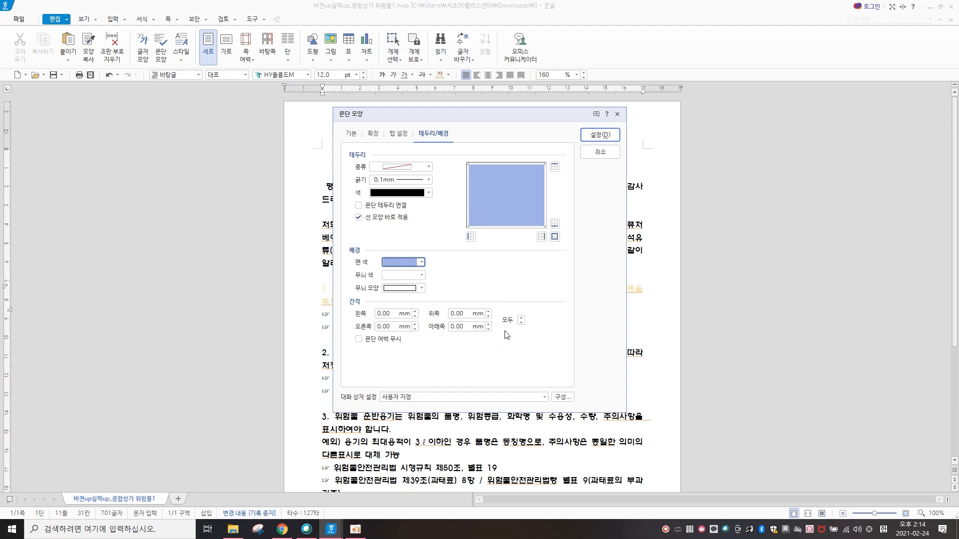
# Step: Enable 문단 여백 무시 and increase the spacing on all sides (모두) for the item 1 paragraph's background
pyautogui.click(358, 340)
pyautogui.click(522, 319)
pyautogui.click(600, 134)
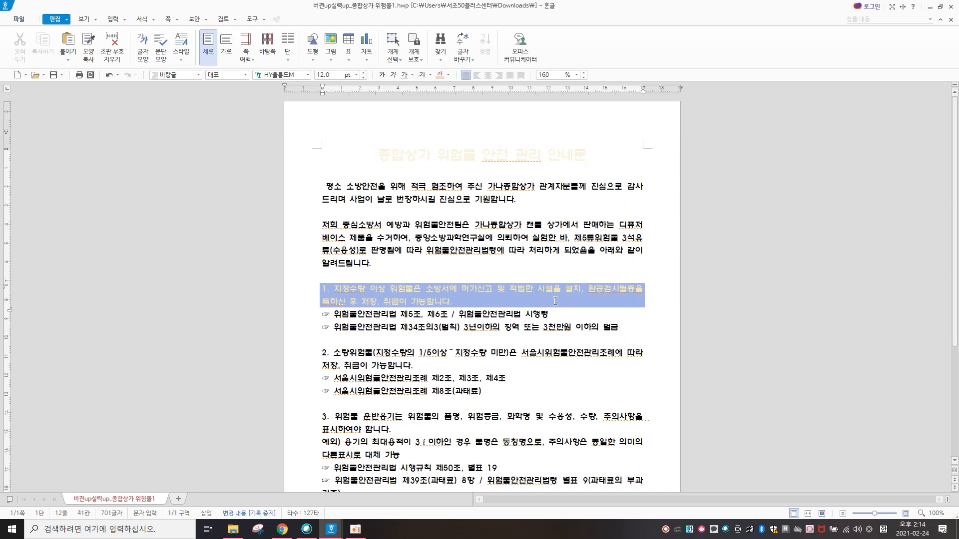
# Step: Copy both the character and paragraph format (글자 모양과 문단 모양 둘 다 복사) of the item 1 paragraph
pyautogui.scroll(-1, 555, 301)
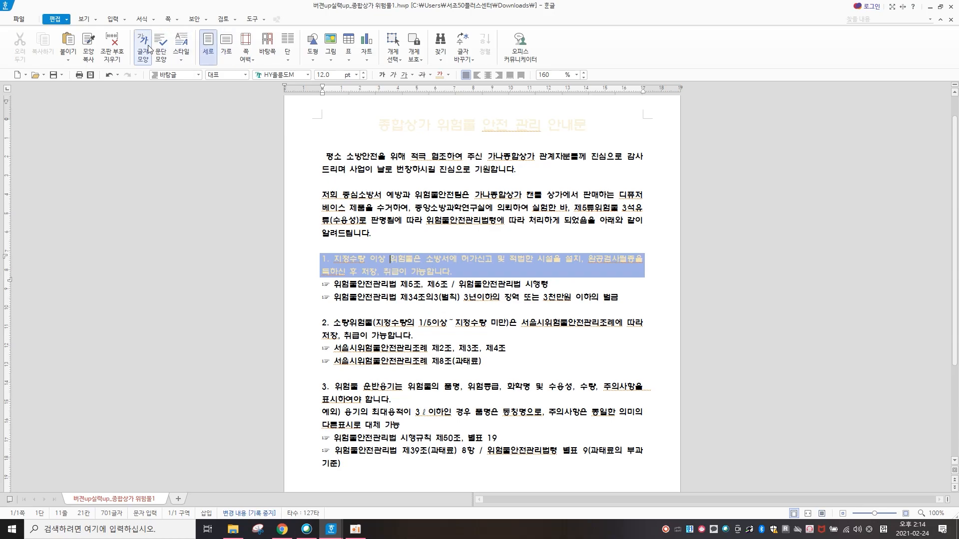
pyautogui.click(89, 54)
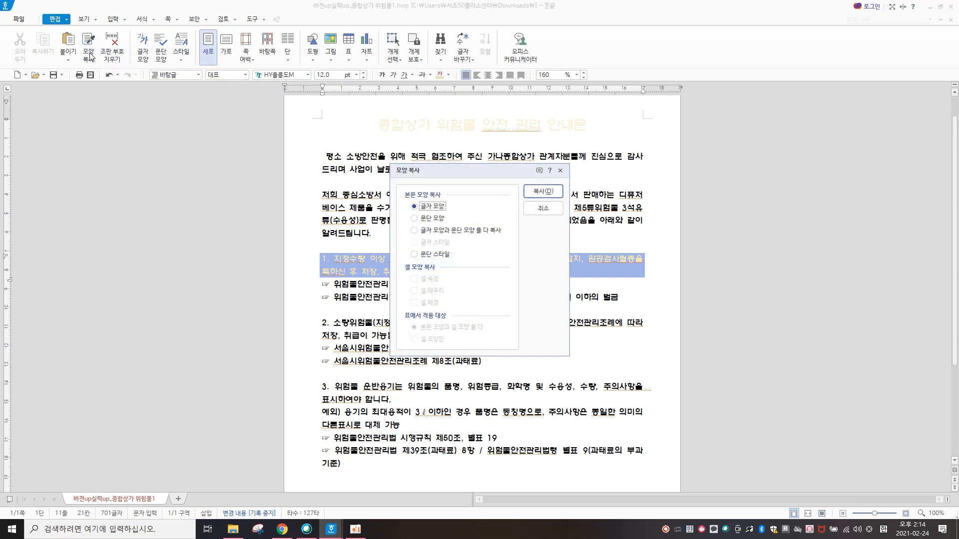
pyautogui.click(429, 235)
pyautogui.click(543, 192)
pyautogui.click(345, 324)
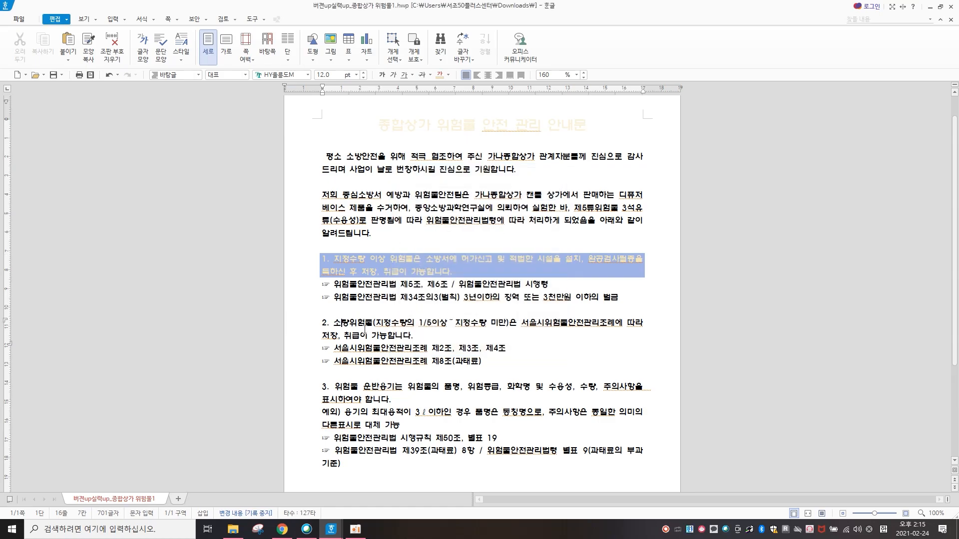
pyautogui.click(88, 44)
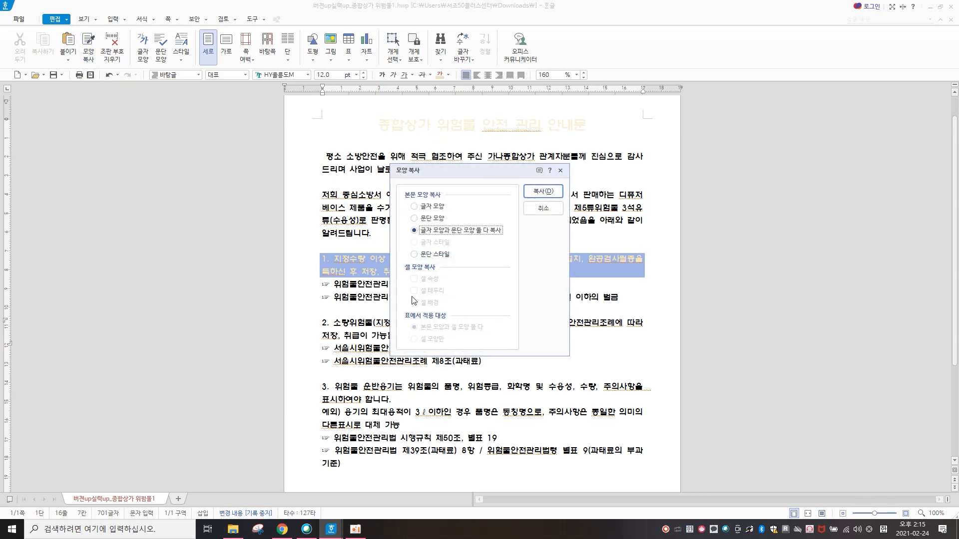
pyautogui.click(561, 170)
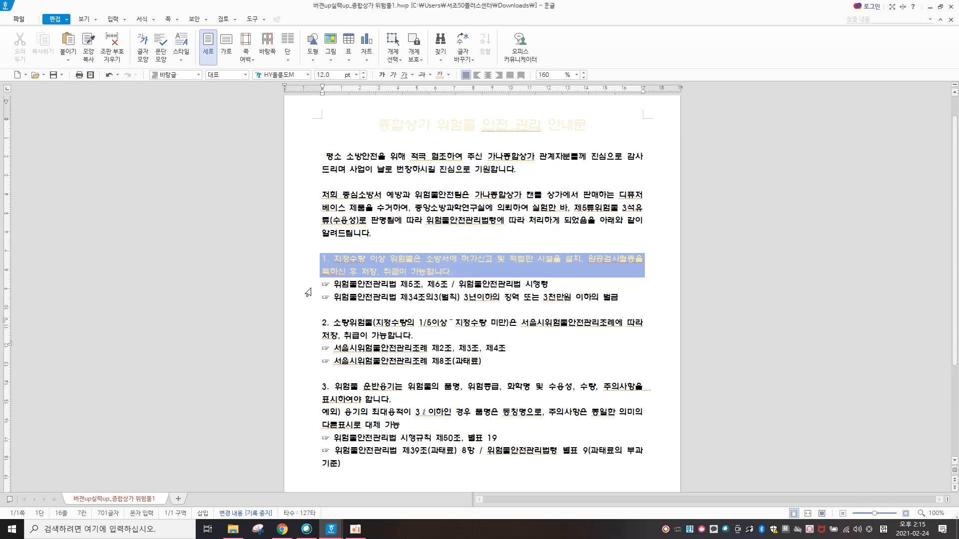
# Step: Apply the copied character and paragraph format to the full item 2 and item 3 heading paragraphs
pyautogui.click(302, 331)
pyautogui.doubleClick(302, 334)
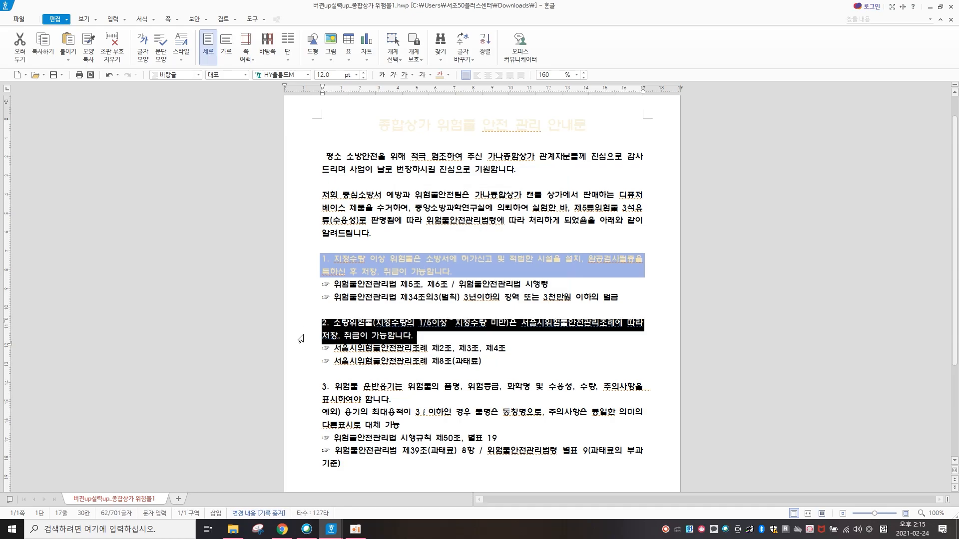
pyautogui.click(89, 50)
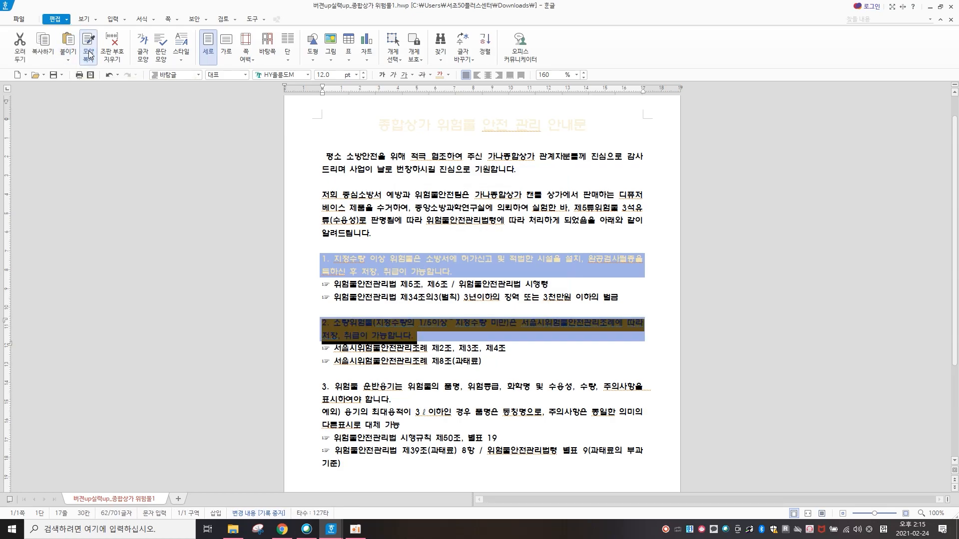
pyautogui.click(339, 392)
pyautogui.moveTo(299, 388); pyautogui.dragTo(300, 399)
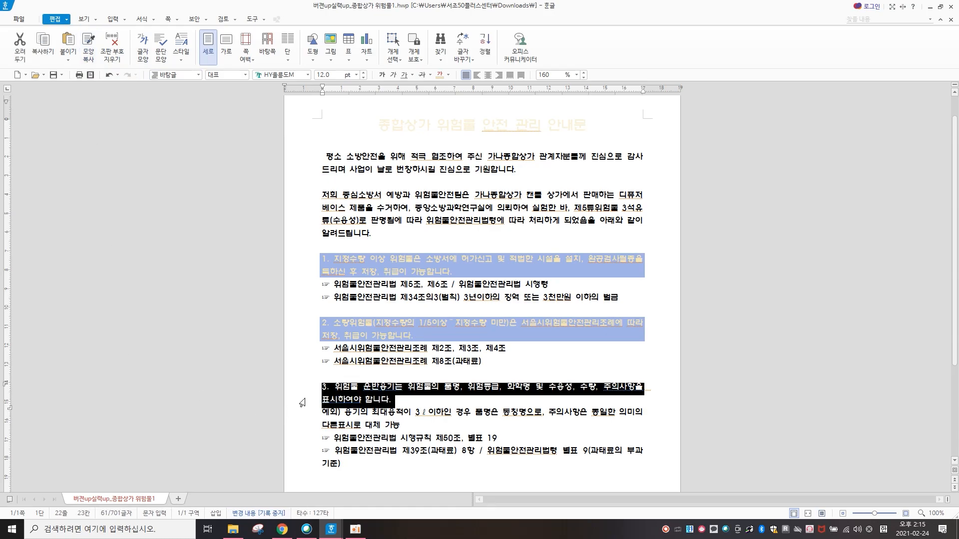
pyautogui.click(89, 51)
pyautogui.click(575, 326)
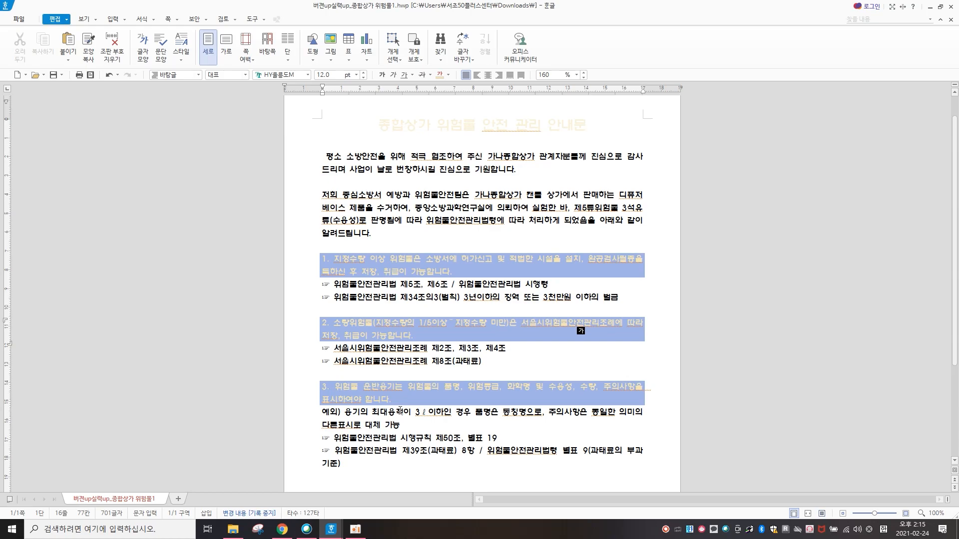
# Step: Select the text of the last ☞ line, from 위험물안전관리법 제39조 through 기준)
pyautogui.scroll(-1, 325, 357)
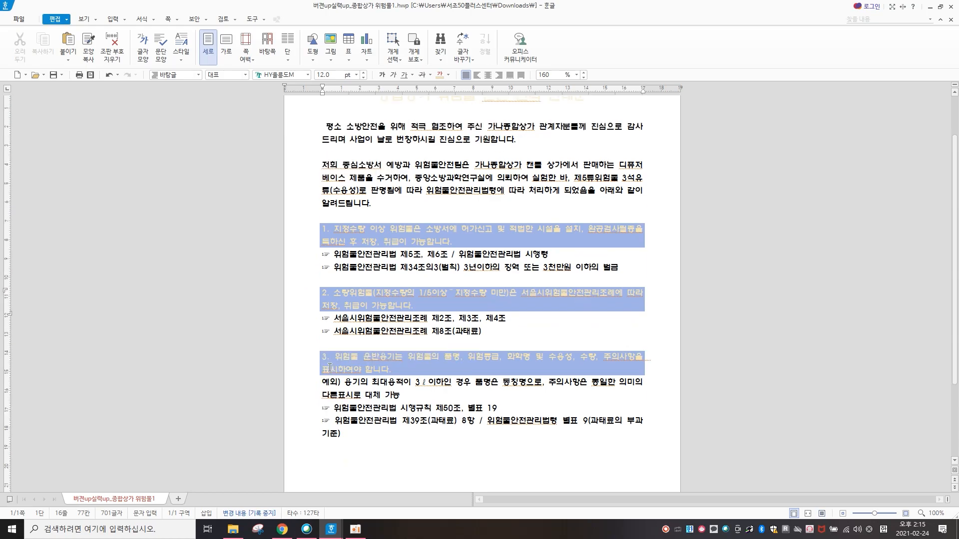
pyautogui.scroll(-1, 336, 393)
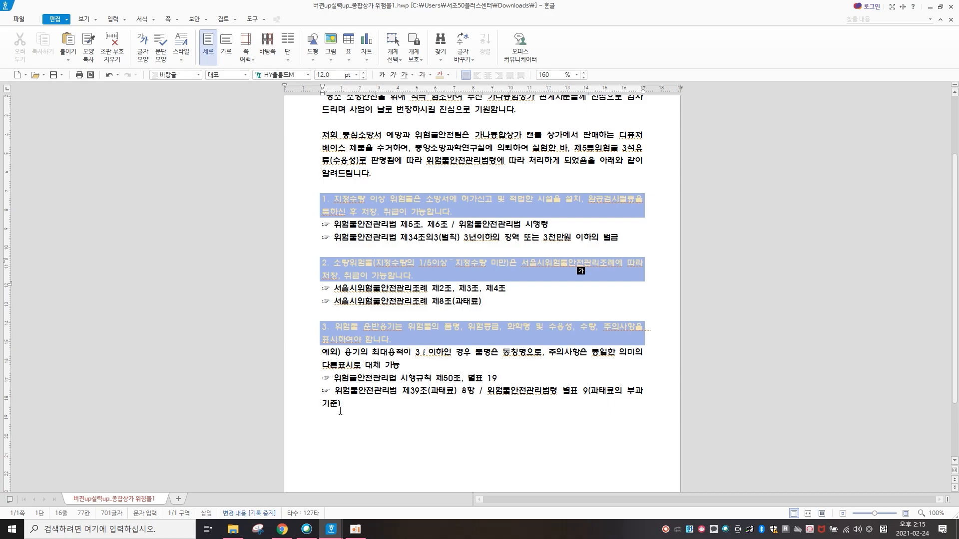
pyautogui.click(414, 423)
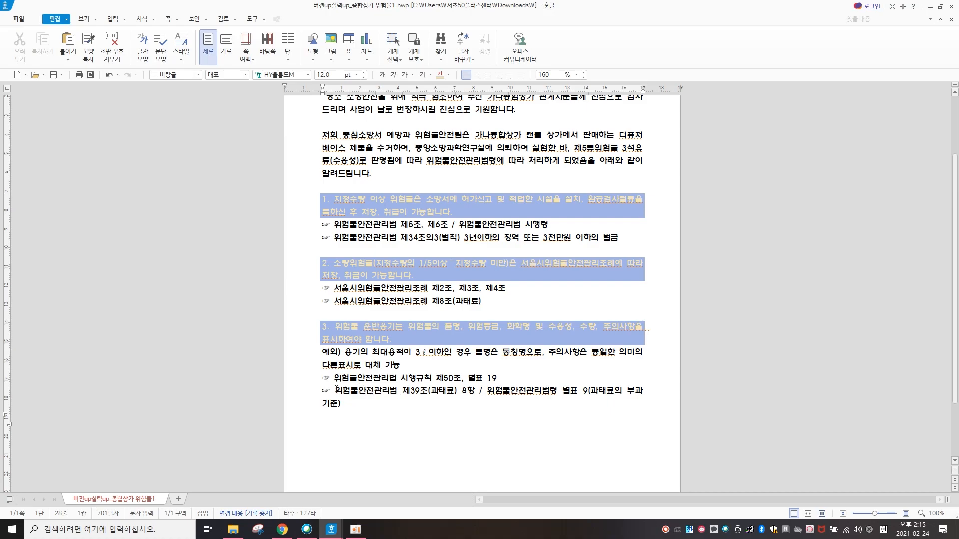
pyautogui.moveTo(336, 390); pyautogui.dragTo(343, 407)
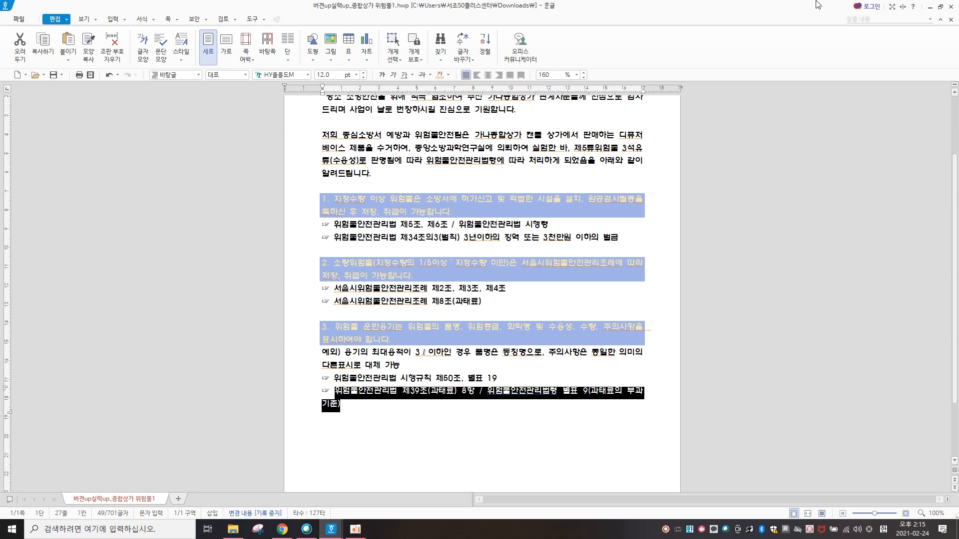
# Step: Hide the 서식 toolbar and bring it back
pyautogui.rightClick(637, 52)
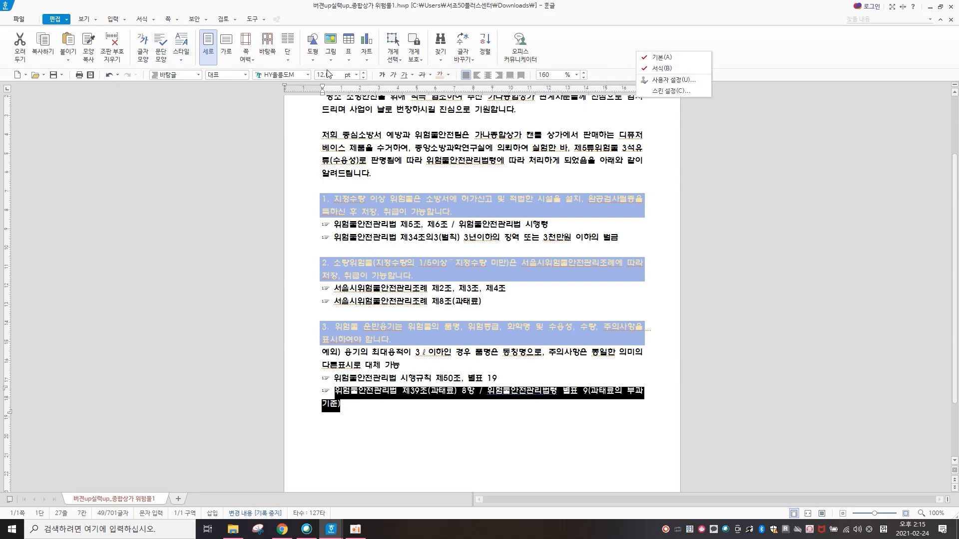
pyautogui.click(684, 70)
pyautogui.rightClick(682, 55)
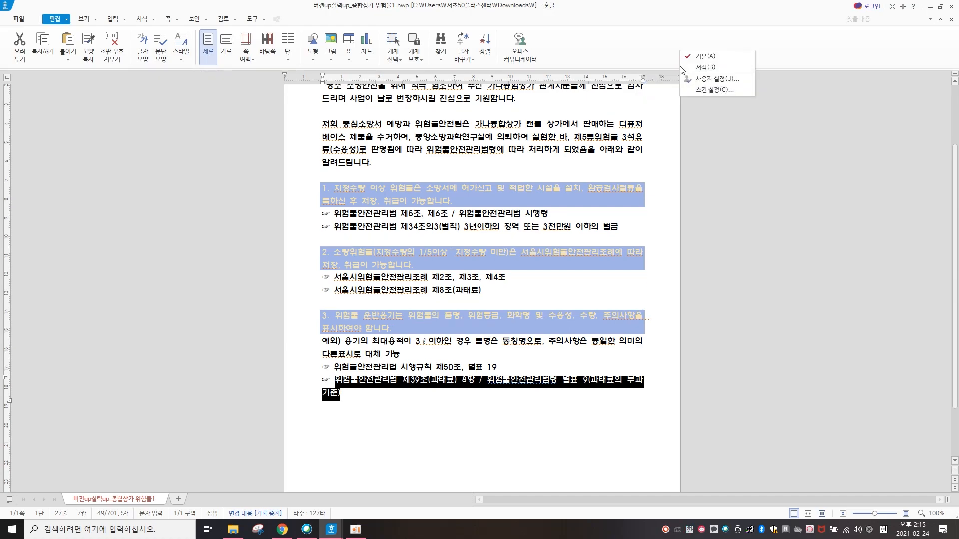
pyautogui.click(681, 67)
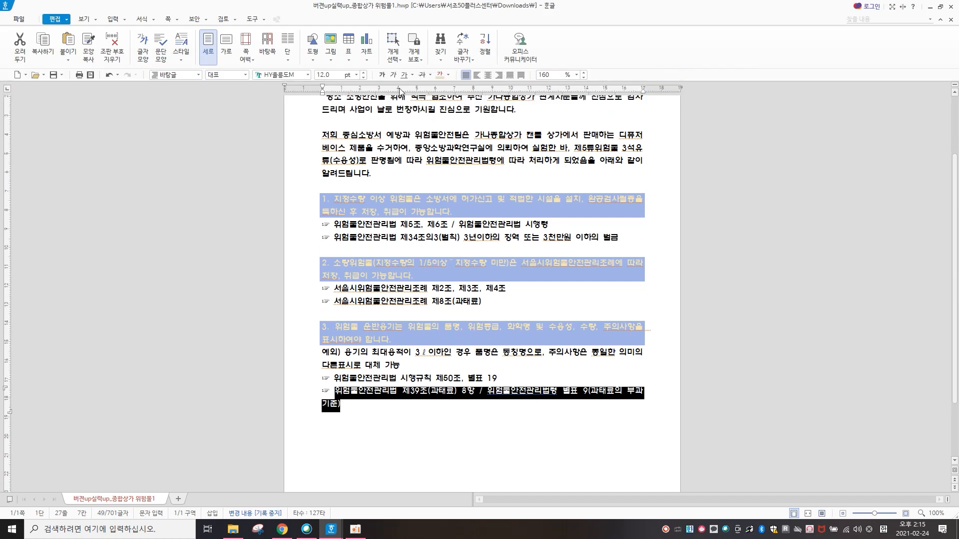
# Step: Narrow the letter spacing of the selected 위험물안전관리법 제39조 text until it fits on a single line
pyautogui.click(142, 20)
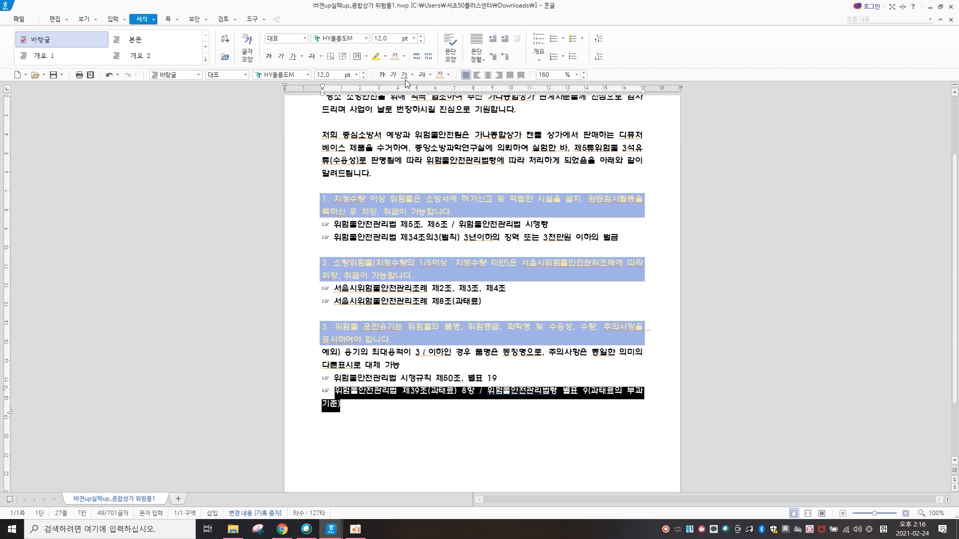
pyautogui.click(416, 57)
pyautogui.click(416, 57)
pyautogui.click(416, 57)
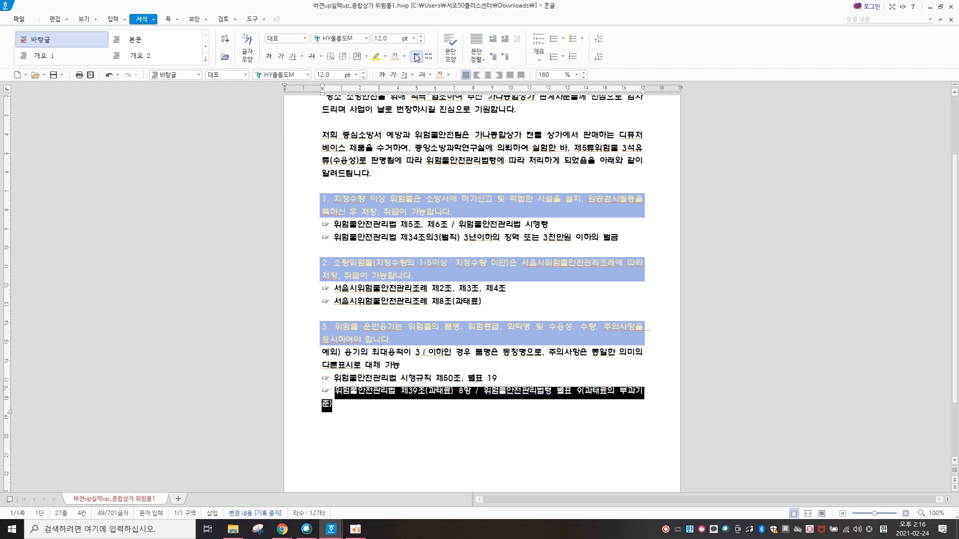
pyautogui.click(417, 57)
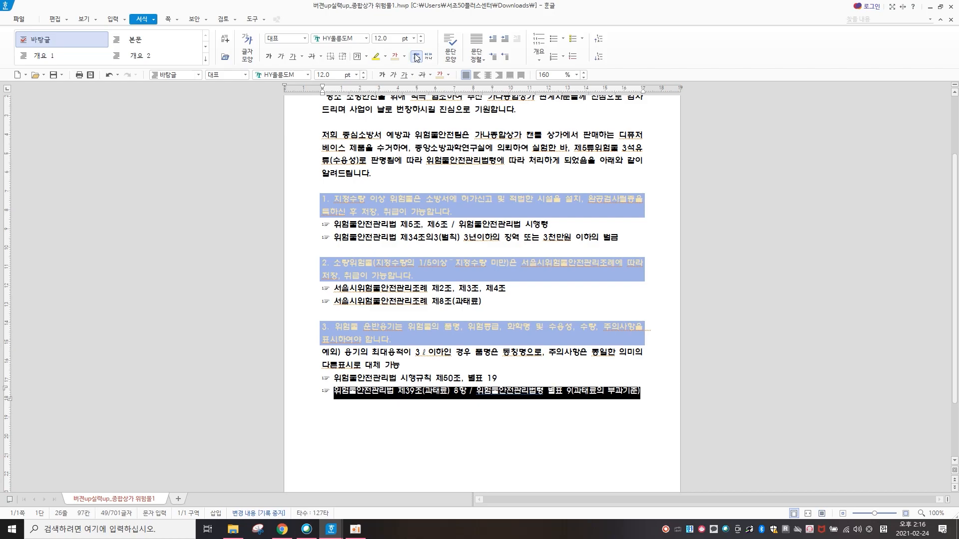
pyautogui.click(506, 431)
pyautogui.scroll(3, 506, 431)
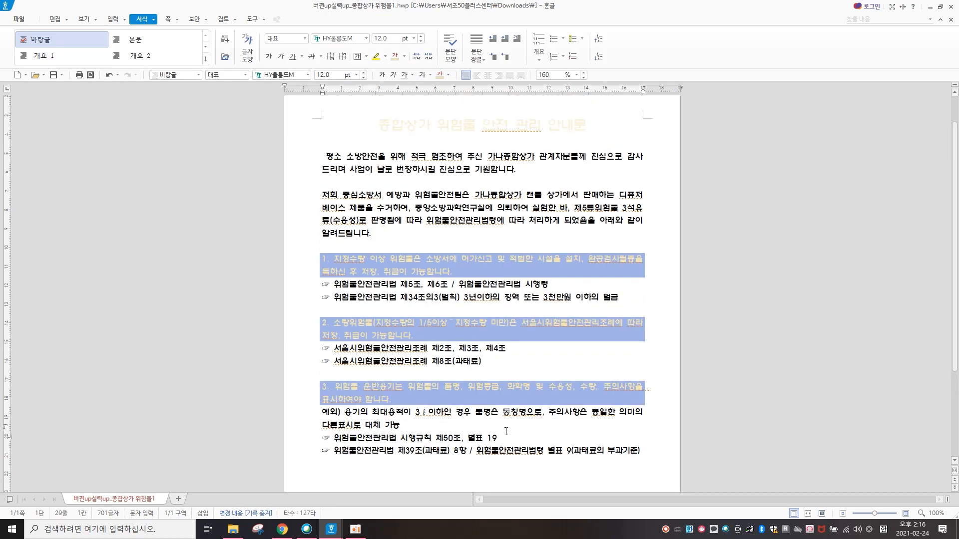
# Step: Draw a table with 2 rows and 3 columns, about 11 cm wide, below the last list item, using the 마우스 끌기로 만들기 option
pyautogui.scroll(-3, 506, 431)
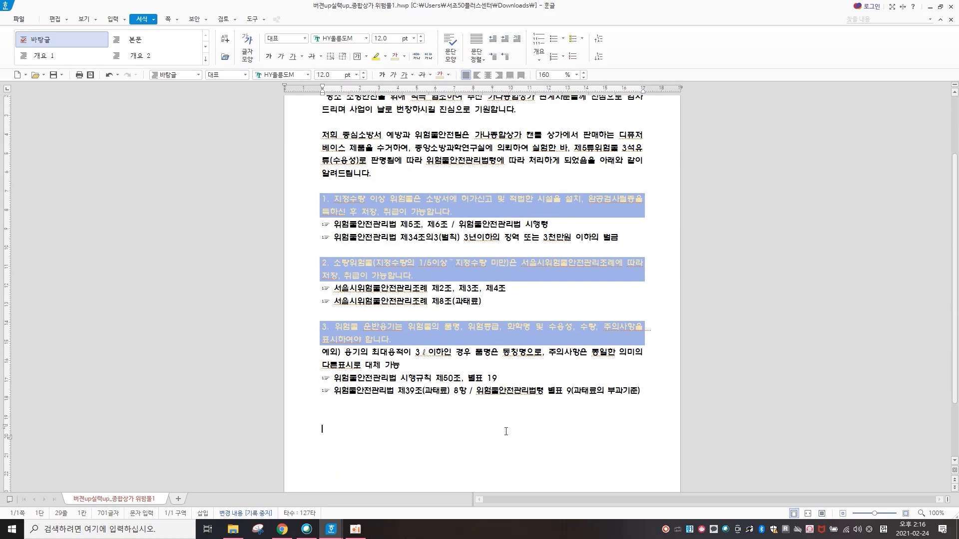
pyautogui.scroll(1, 506, 431)
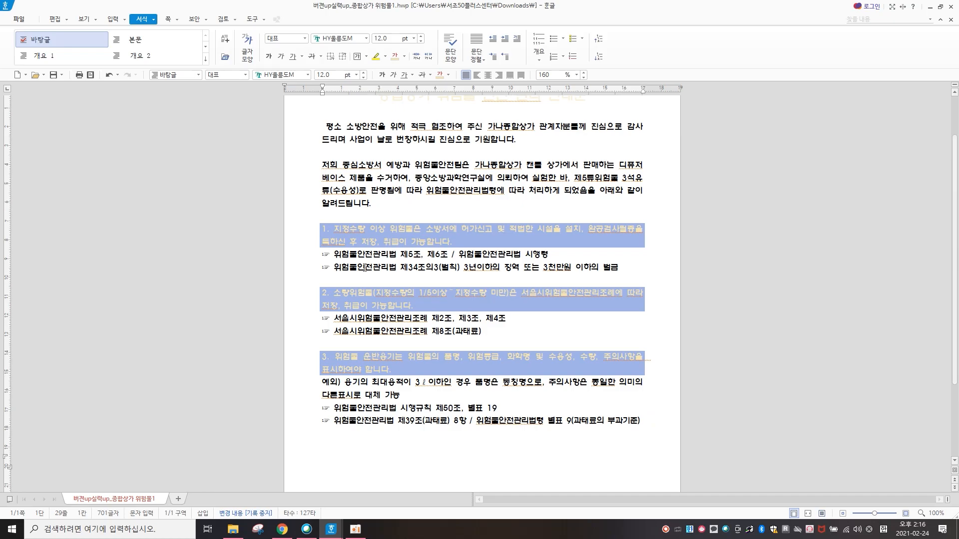
pyautogui.press('Hangul')
pyautogui.scroll(-4, 370, 350)
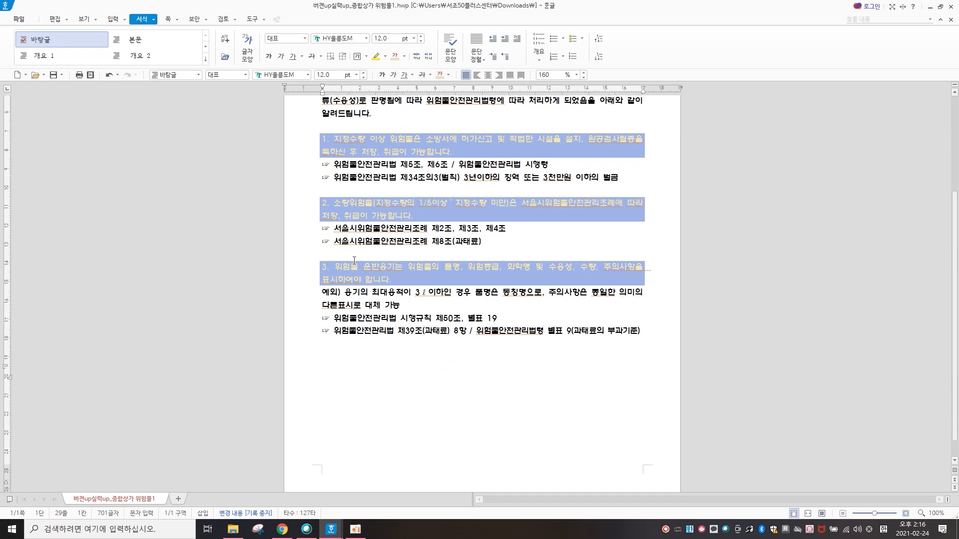
pyautogui.click(442, 363)
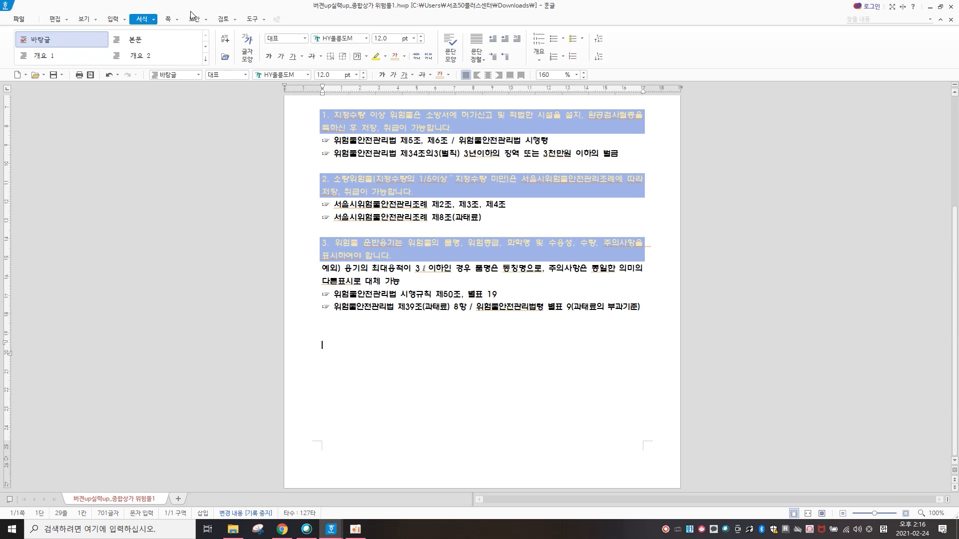
pyautogui.click(54, 20)
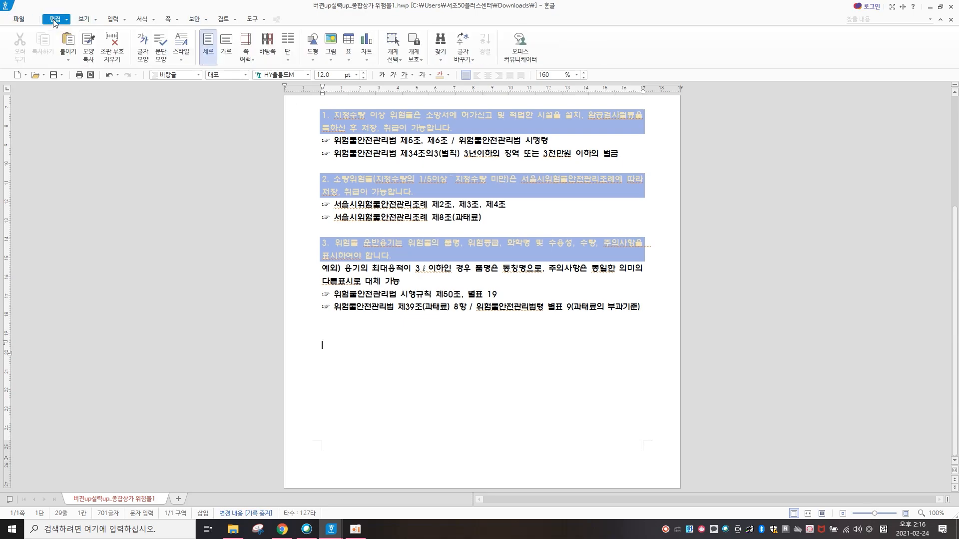
pyautogui.click(348, 55)
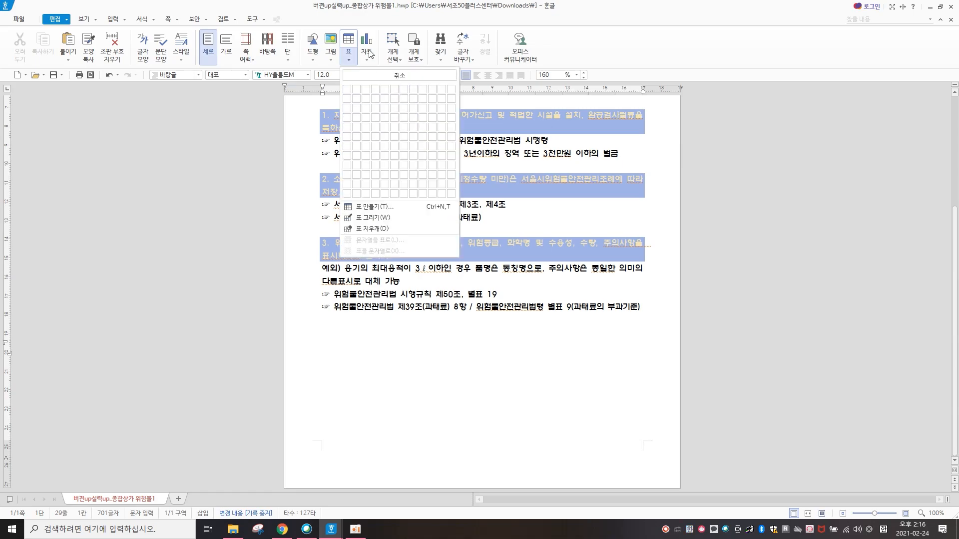
pyautogui.click(349, 39)
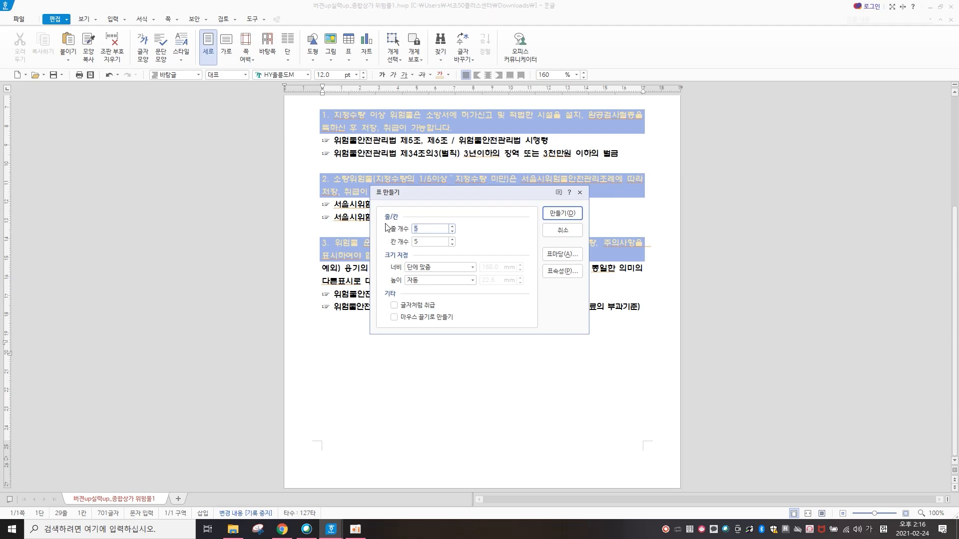
pyautogui.write('2')
pyautogui.press('Tab')
pyautogui.write('3')
pyautogui.click(395, 316)
pyautogui.click(562, 214)
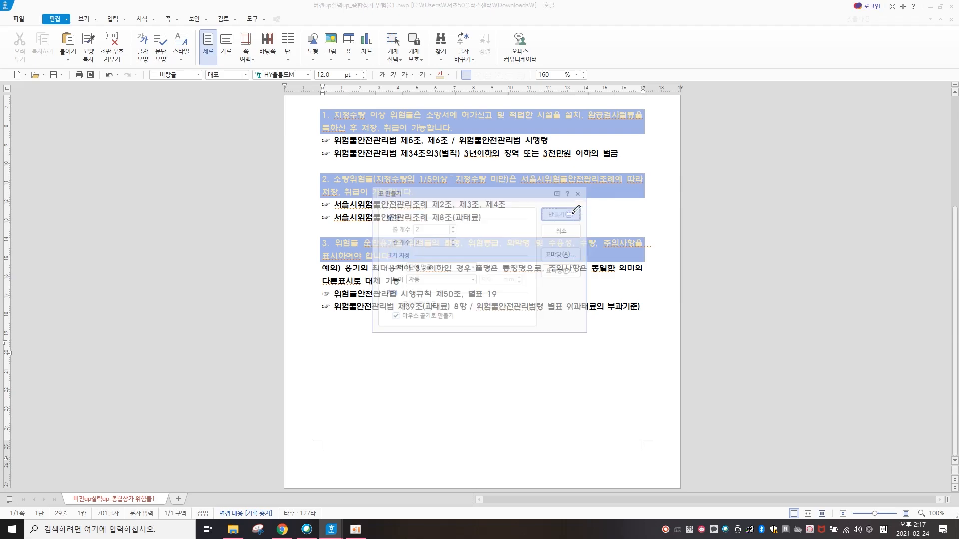
pyautogui.moveTo(335, 337); pyautogui.dragTo(545, 407)
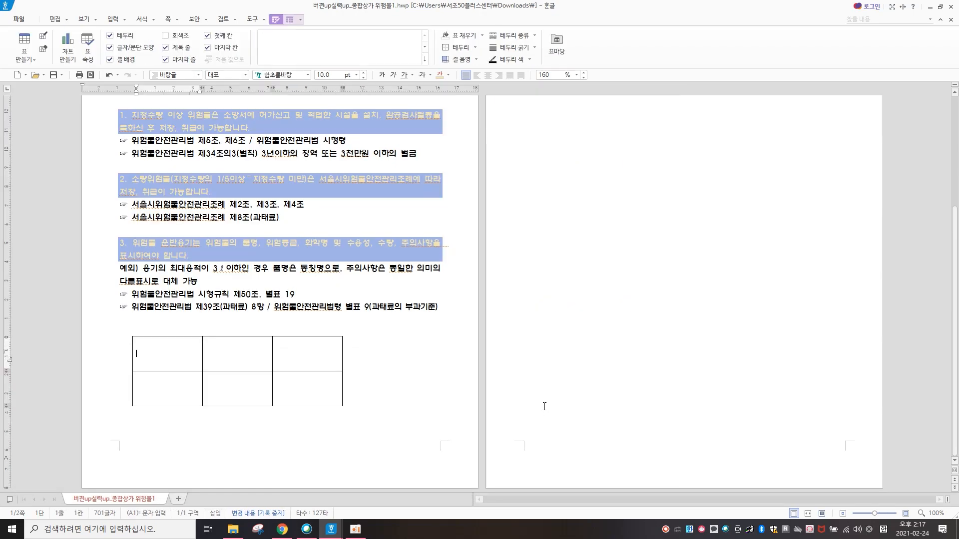
# Step: Delete the drawn table and the surplus blank line beneath the last list item
pyautogui.click(343, 392)
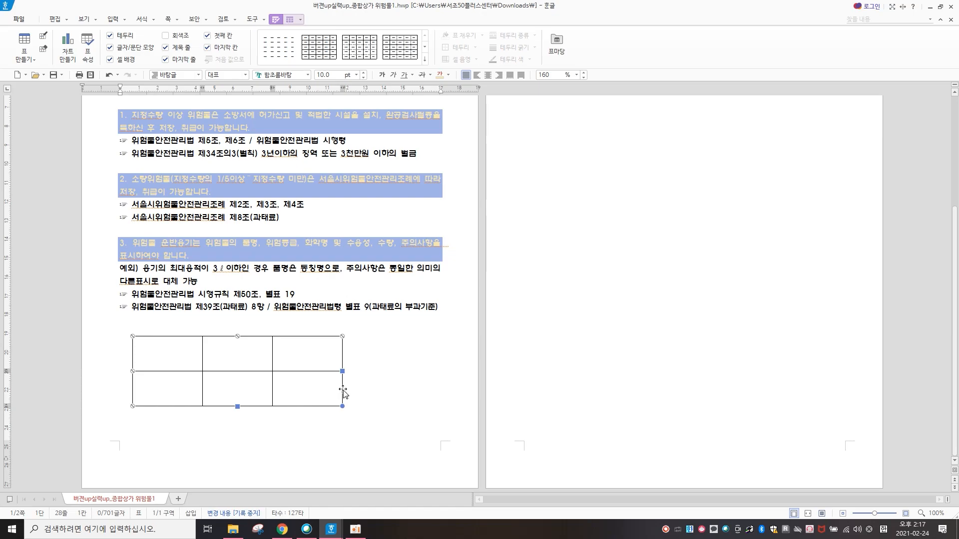
pyautogui.press('Delete')
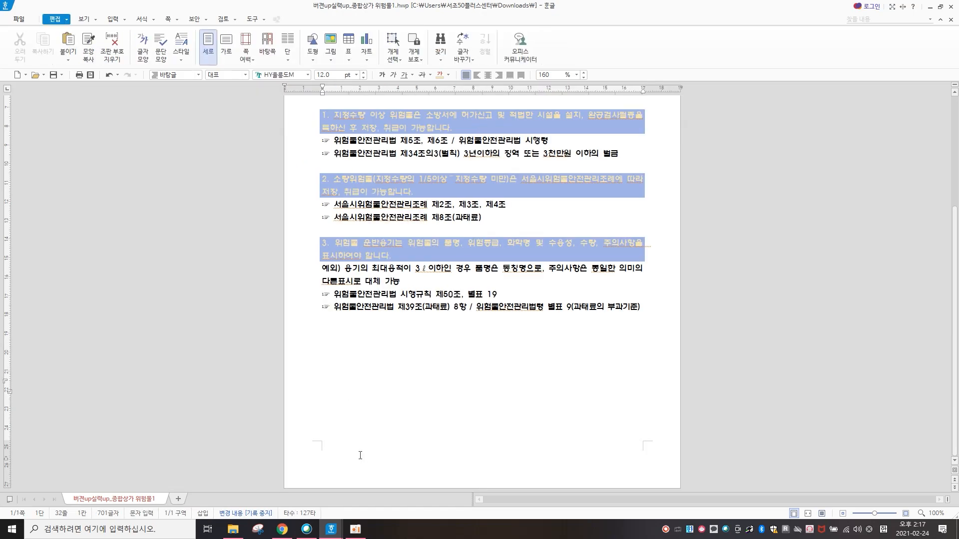
pyautogui.press('BackSpace')
pyautogui.press('BackSpace')
pyautogui.press('BackSpace')
pyautogui.press('BackSpace')
# Step: Insert a 2-row, 3-column table below the list with 마우스 끌기로 만들기 off and 글자처럼 취급 on
pyautogui.click(349, 42)
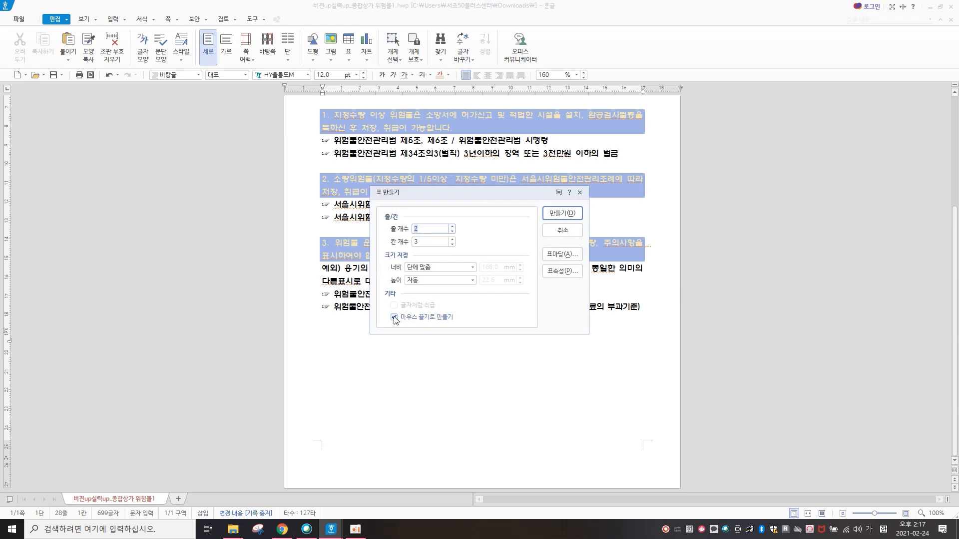
pyautogui.click(394, 317)
pyautogui.click(395, 305)
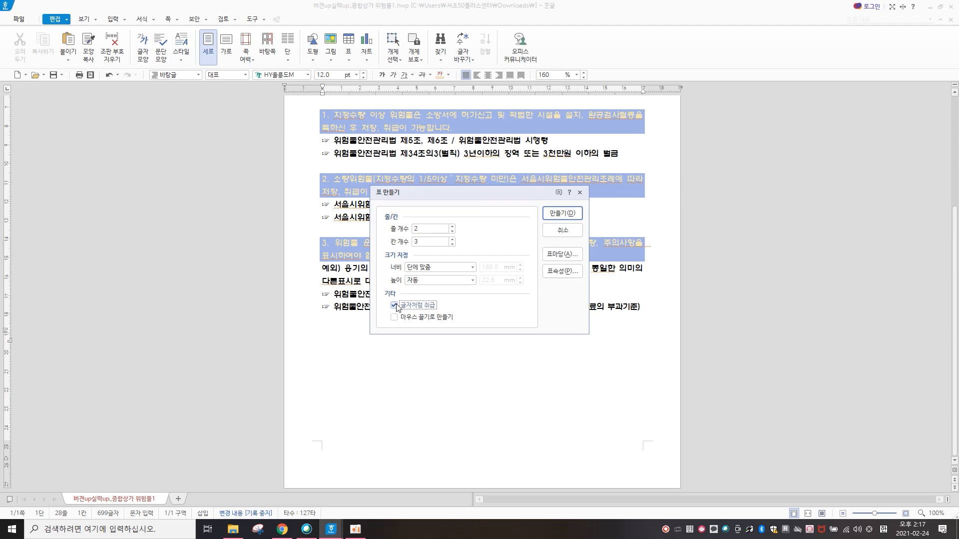
pyautogui.click(562, 214)
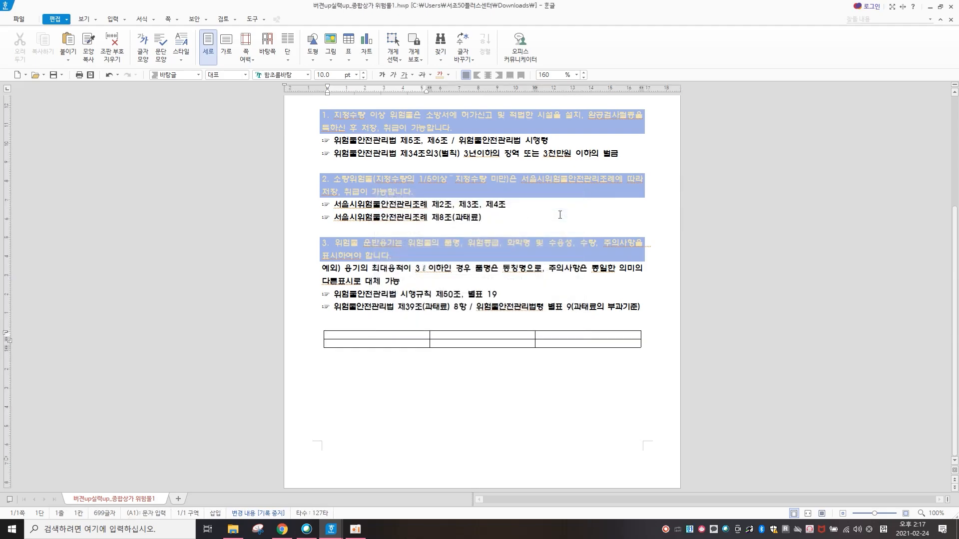
# Step: Resize the inserted table to about 10.5 cm wide and 4 cm tall, and place the text cursor beside it
pyautogui.click(589, 355)
pyautogui.click(590, 349)
pyautogui.moveTo(643, 349); pyautogui.dragTo(524, 405)
pyautogui.click(552, 369)
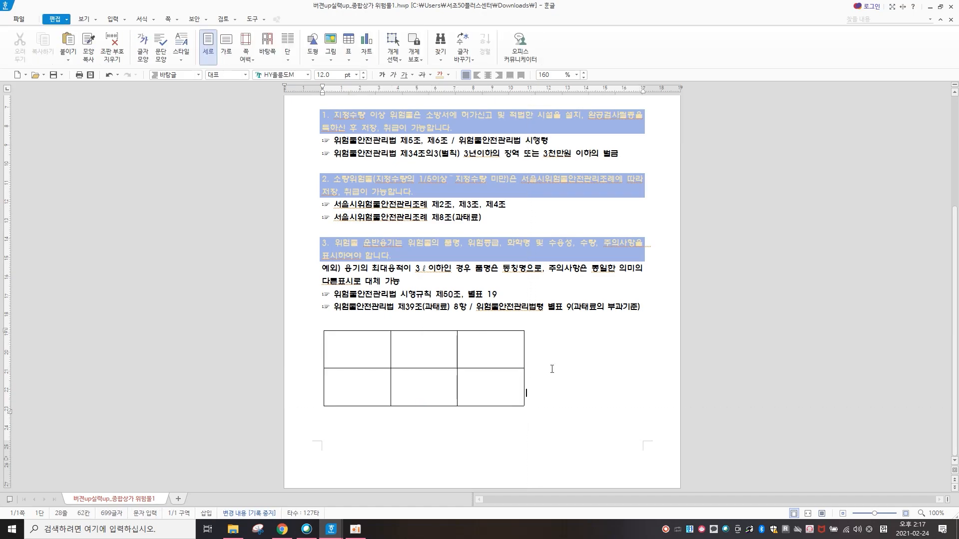
# Step: Try left, right and center alignment on the line holding the table, leaving the line centered
pyautogui.click(487, 75)
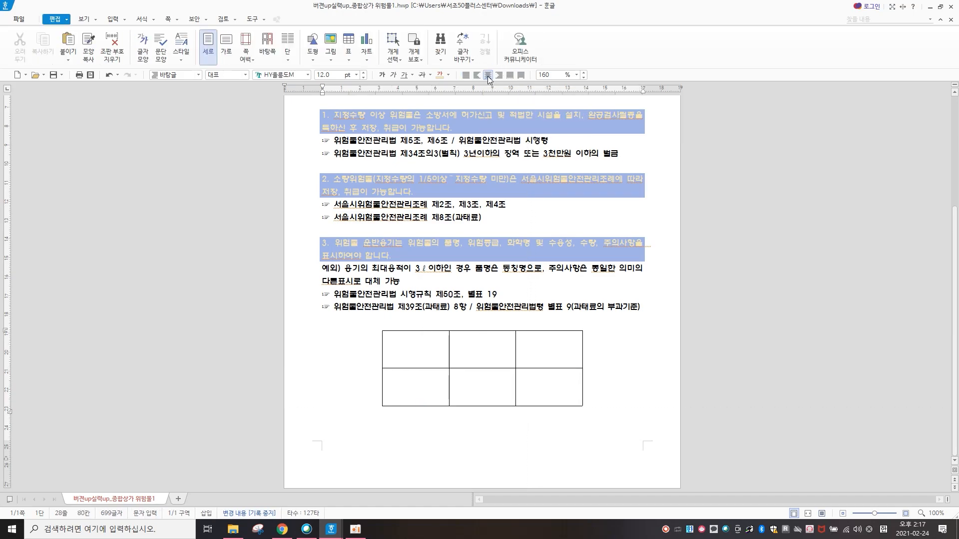
pyautogui.click(478, 76)
pyautogui.click(499, 77)
pyautogui.click(487, 76)
pyautogui.click(477, 77)
pyautogui.click(486, 77)
pyautogui.click(499, 76)
pyautogui.click(491, 77)
# Step: Resize the centered table to about 11 cm wide, then delete it
pyautogui.click(556, 409)
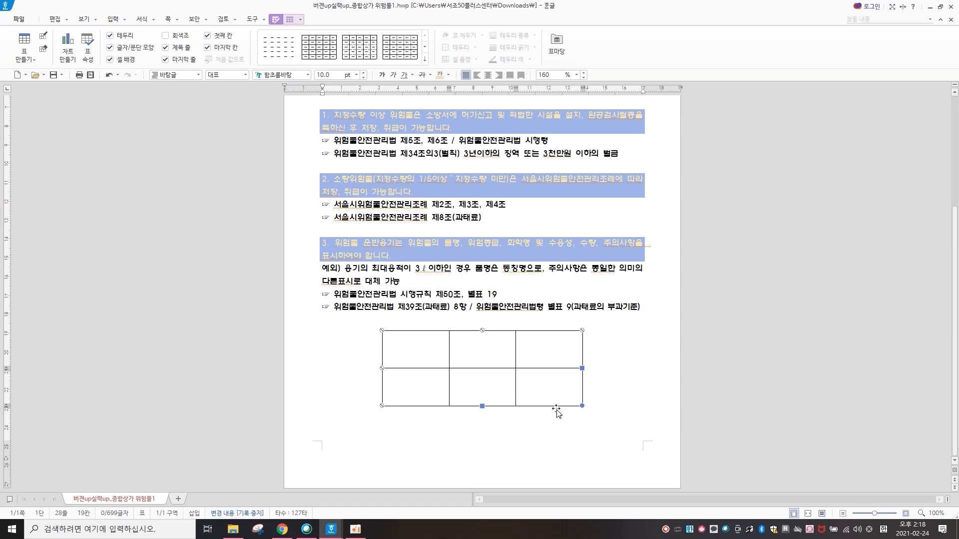
pyautogui.moveTo(580, 404); pyautogui.dragTo(618, 430)
pyautogui.moveTo(410, 428); pyautogui.dragTo(366, 402)
pyautogui.moveTo(590, 402); pyautogui.dragTo(575, 405)
pyautogui.click(590, 394)
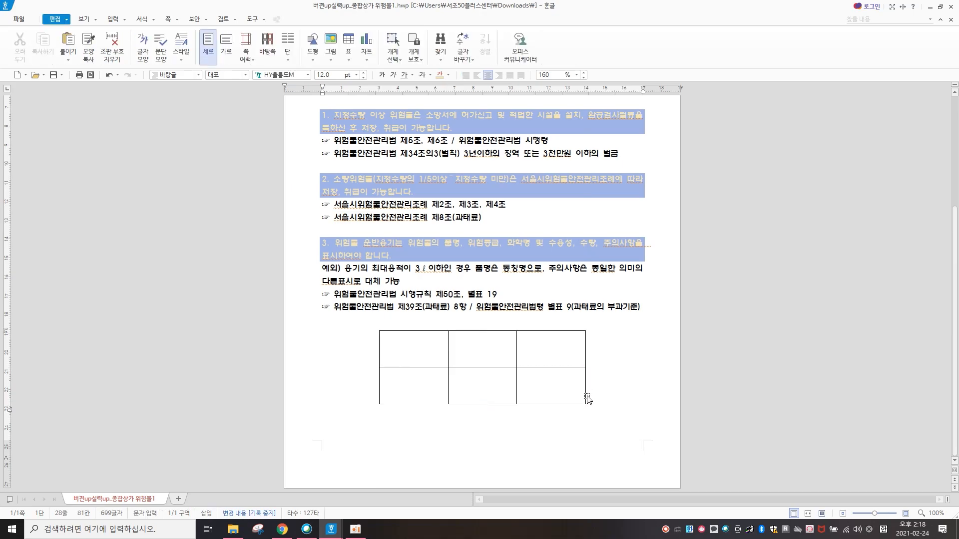
pyautogui.click(570, 404)
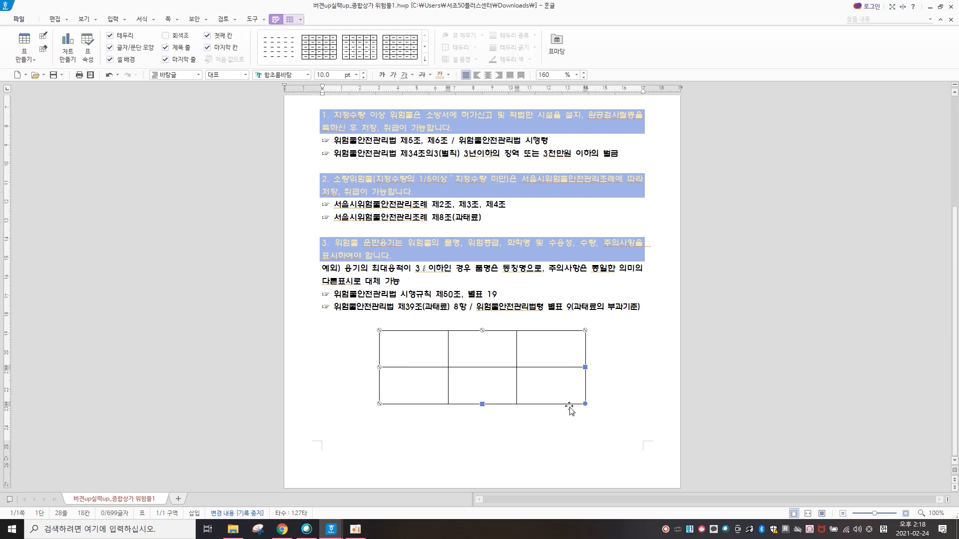
pyautogui.press('Delete')
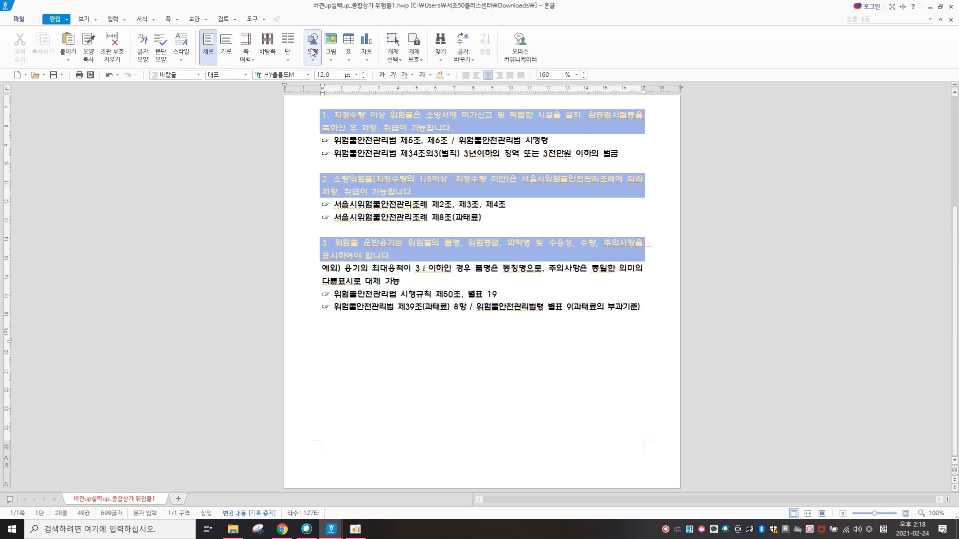
# Step: Draw a 2-row, 3-column table about 7 cm wide below the list with 마우스 끌기로 만들기 enabled
pyautogui.click(351, 44)
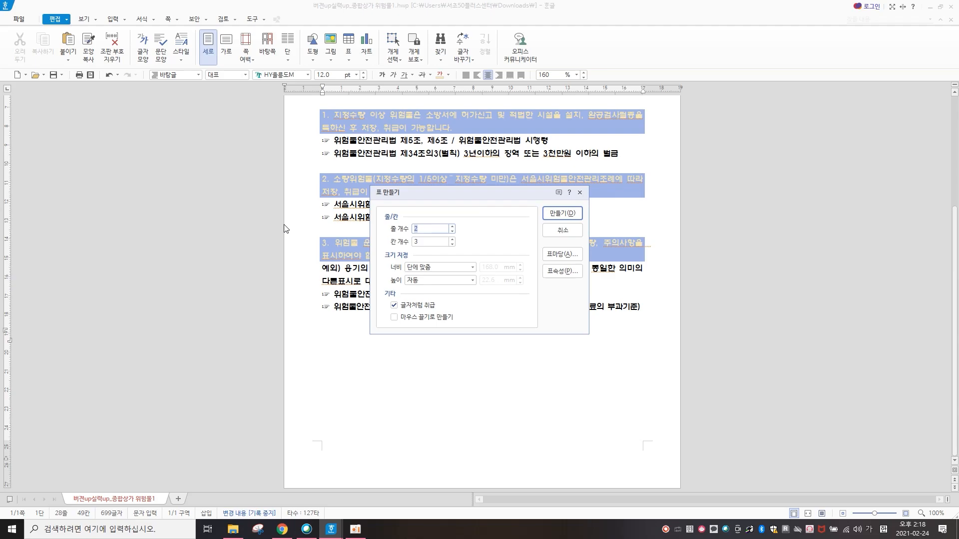
pyautogui.click(395, 317)
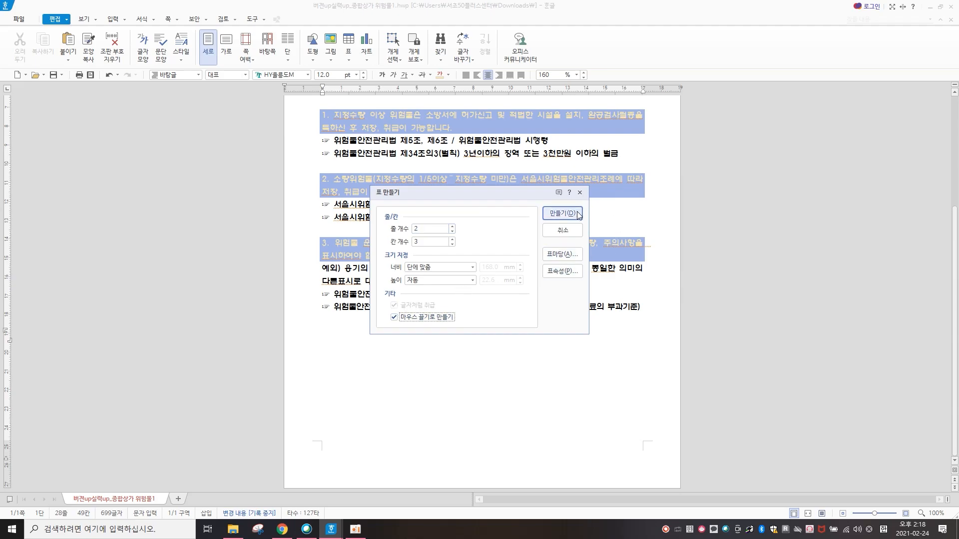
pyautogui.click(561, 213)
pyautogui.moveTo(363, 344)
pyautogui.mouseDown()
pyautogui.moveTo(477, 406)
pyautogui.moveTo(493, 403)
pyautogui.mouseUp()
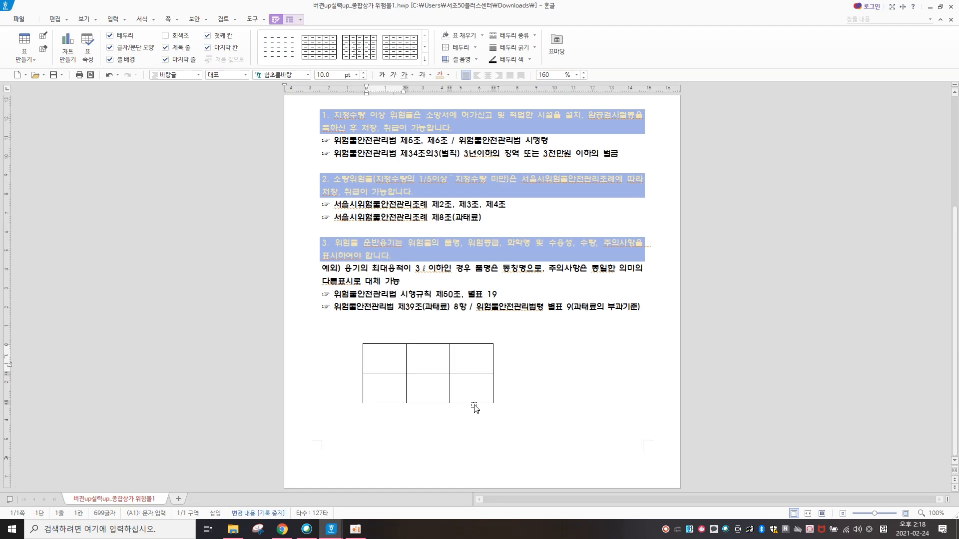
# Step: Move the drawn table slightly up and to the left, and try placing the text cursor on either side of it
pyautogui.click(474, 403)
pyautogui.moveTo(474, 404)
pyautogui.mouseDown()
pyautogui.moveTo(553, 399)
pyautogui.moveTo(459, 398)
pyautogui.mouseUp()
pyautogui.click(513, 379)
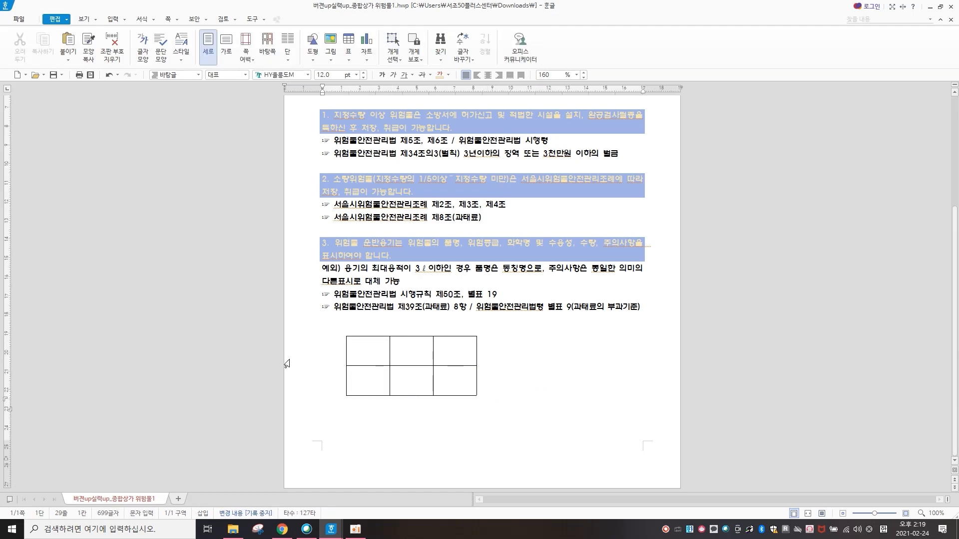
pyautogui.click(336, 364)
pyautogui.click(505, 371)
# Step: Move the table up into section 2 and back below the list, then delete it
pyautogui.click(457, 396)
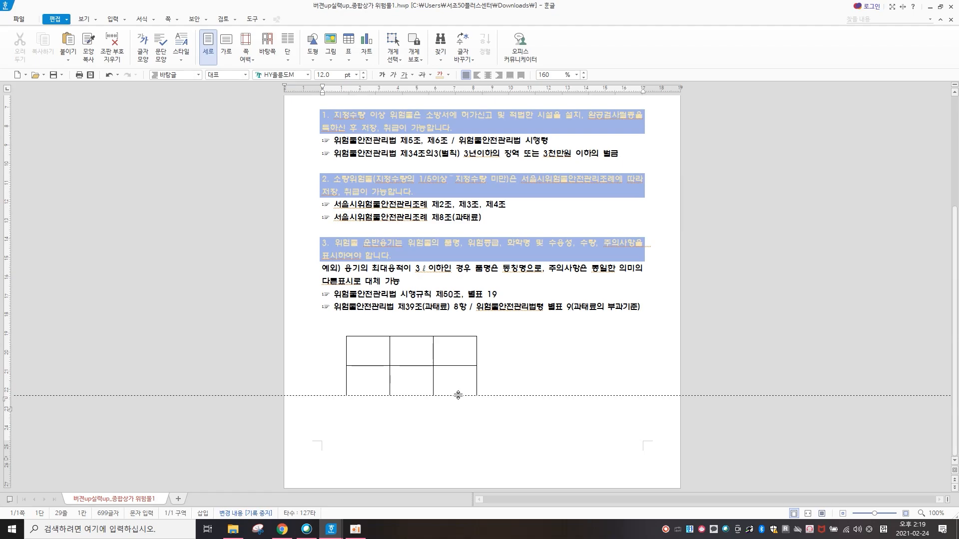
pyautogui.moveTo(459, 401); pyautogui.dragTo(485, 272)
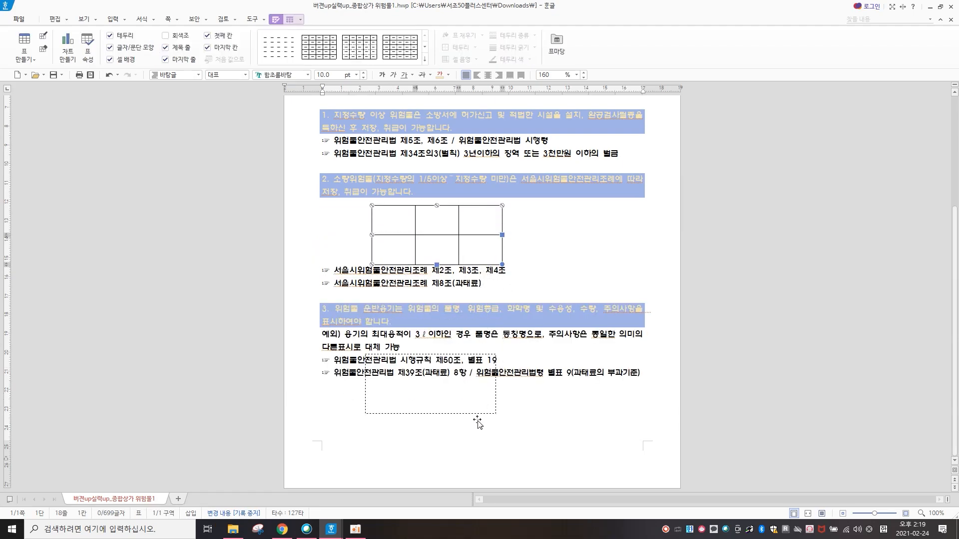
pyautogui.hotkey('ctrl', 'z')
pyautogui.moveTo(479, 439); pyautogui.dragTo(489, 396)
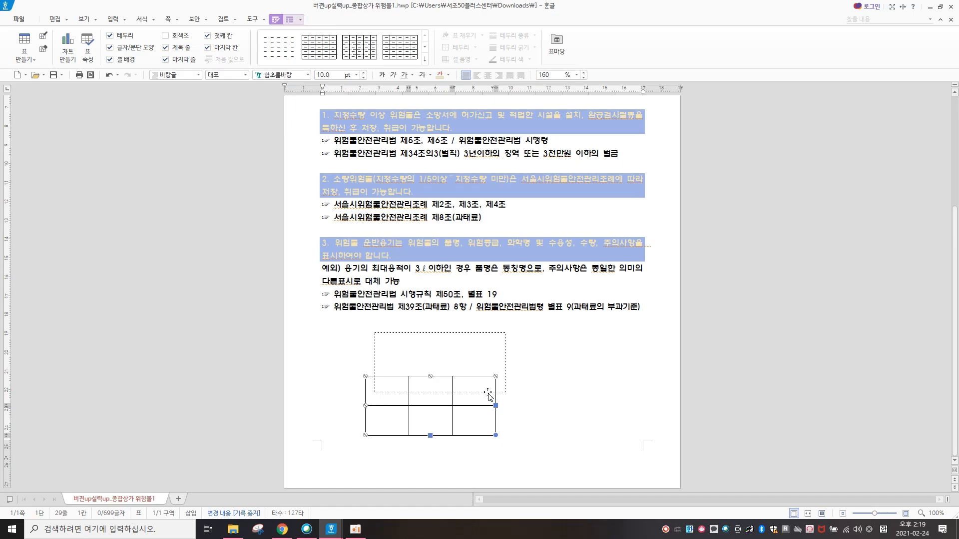
pyautogui.moveTo(489, 395); pyautogui.dragTo(489, 396)
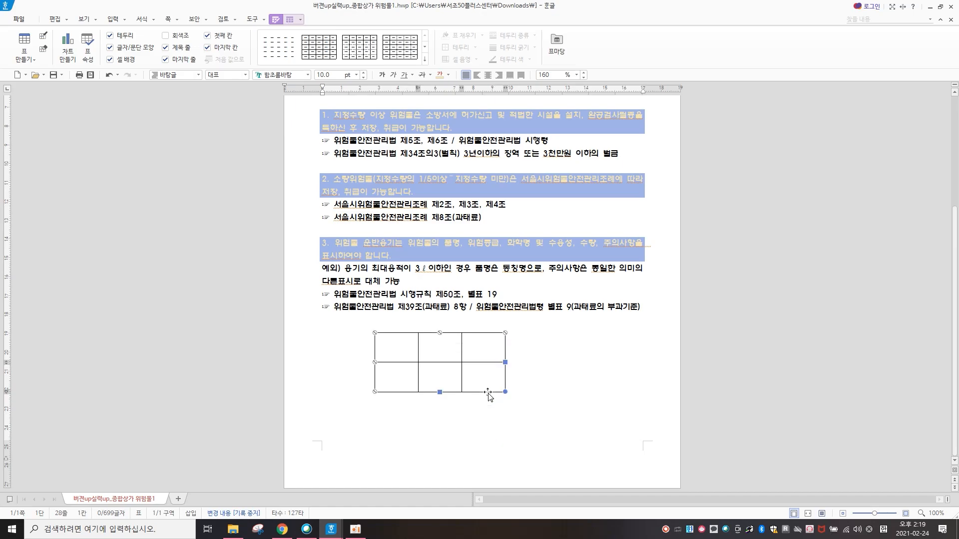
pyautogui.press('Delete')
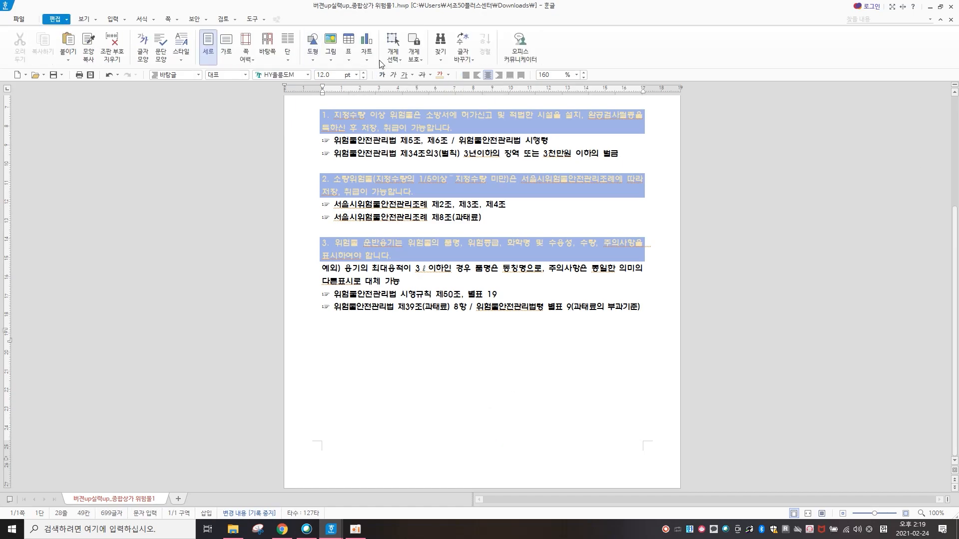
# Step: Insert a column-width table with 2 rows and 3 columns below the list, with 마우스 끌기로 만들기 off and 글자처럼 취급 on
pyautogui.click(349, 41)
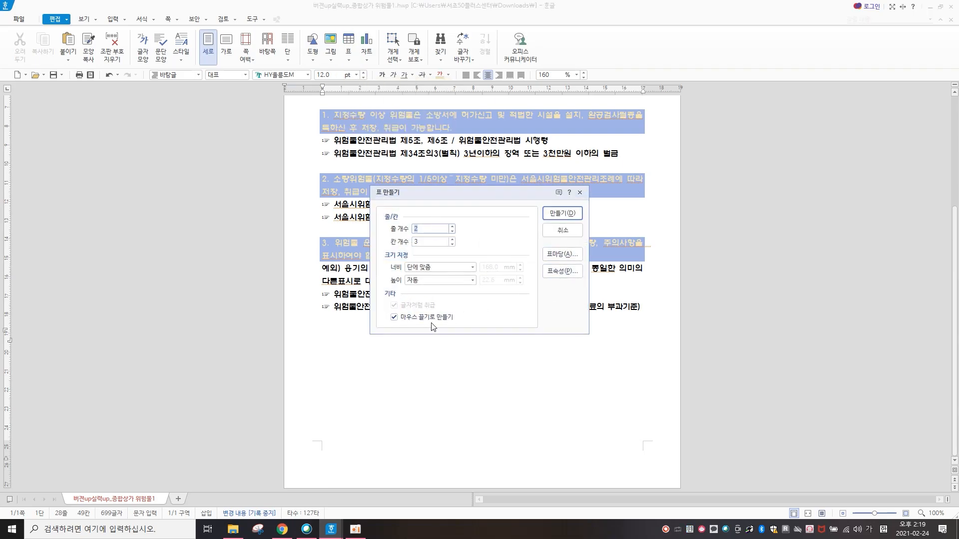
pyautogui.click(396, 317)
pyautogui.click(395, 306)
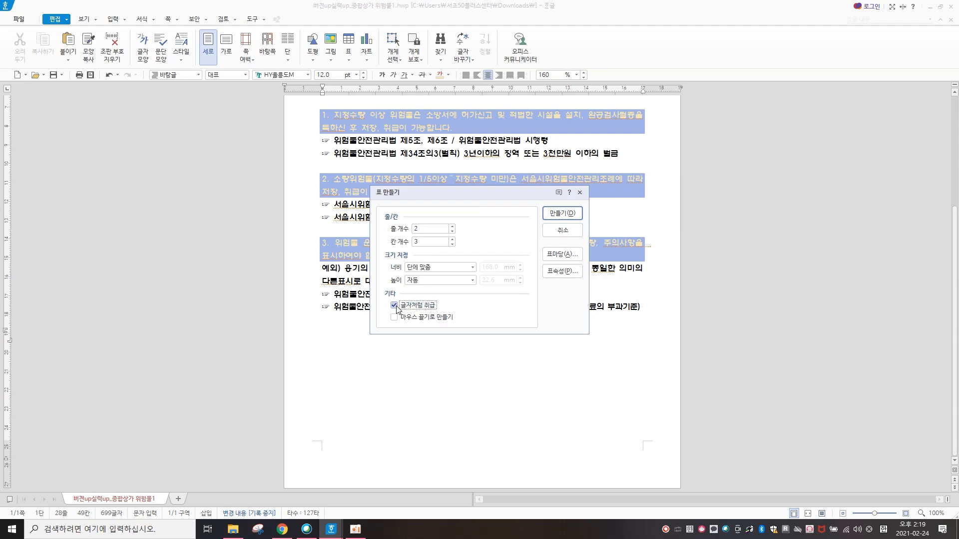
pyautogui.click(573, 214)
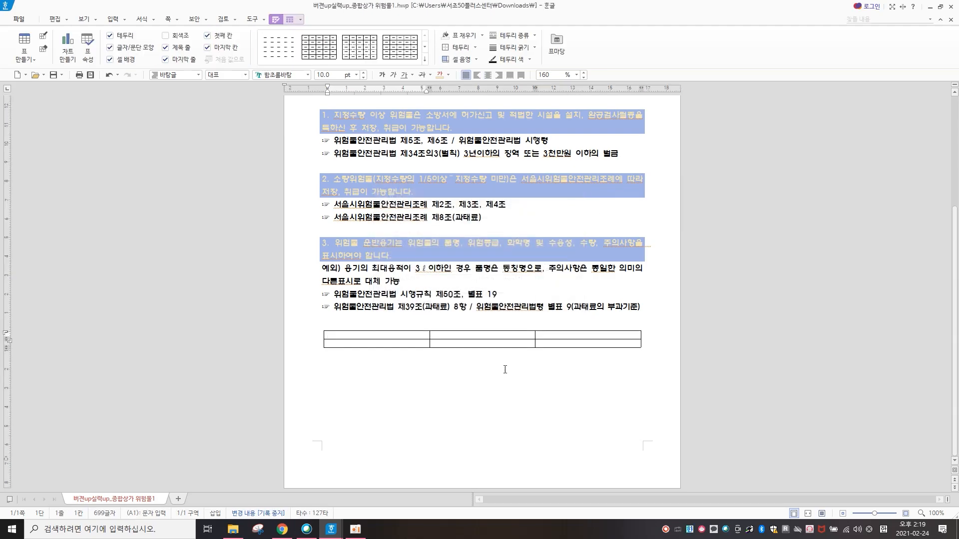
# Step: Resize the new table to about 16 cm wide and 3 cm tall
pyautogui.click(503, 348)
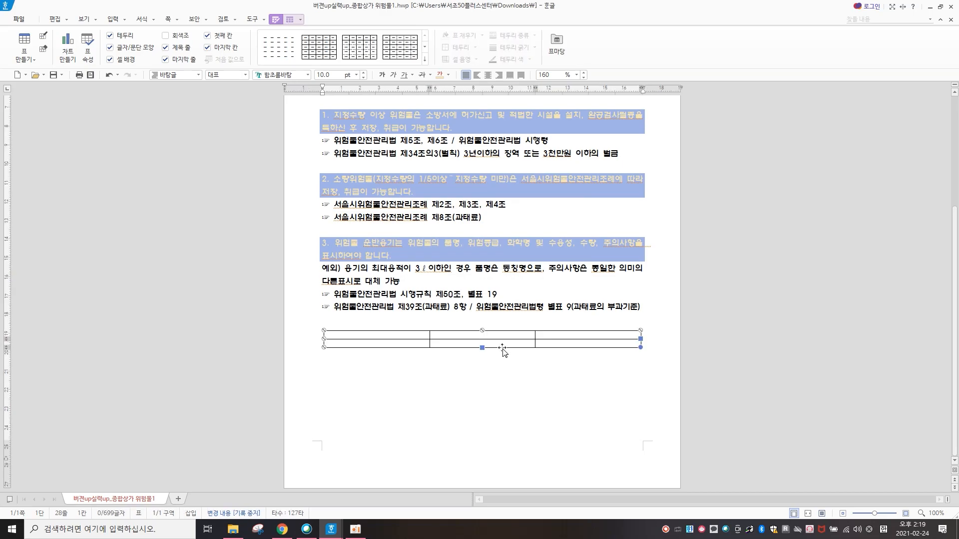
pyautogui.moveTo(641, 347); pyautogui.dragTo(628, 383)
pyautogui.click(638, 359)
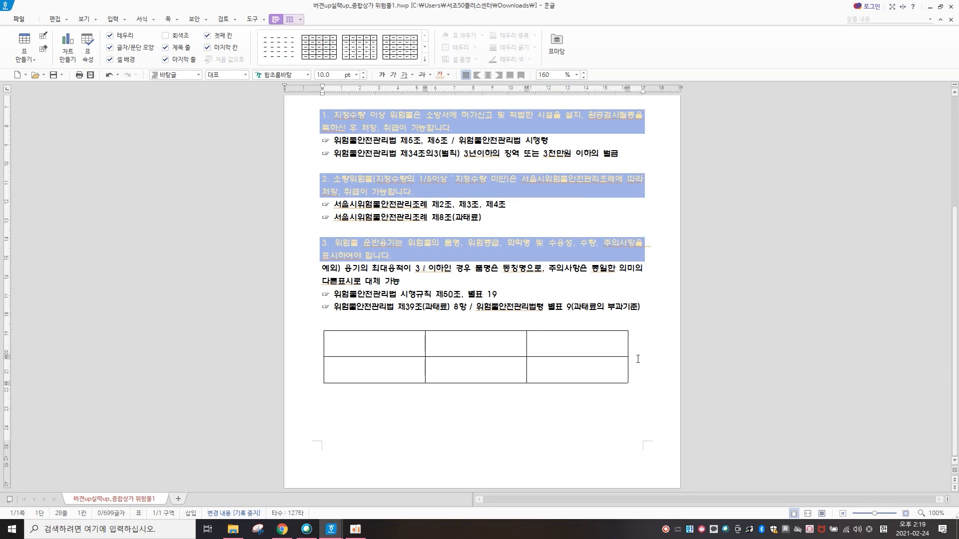
pyautogui.click(476, 370)
pyautogui.click(609, 383)
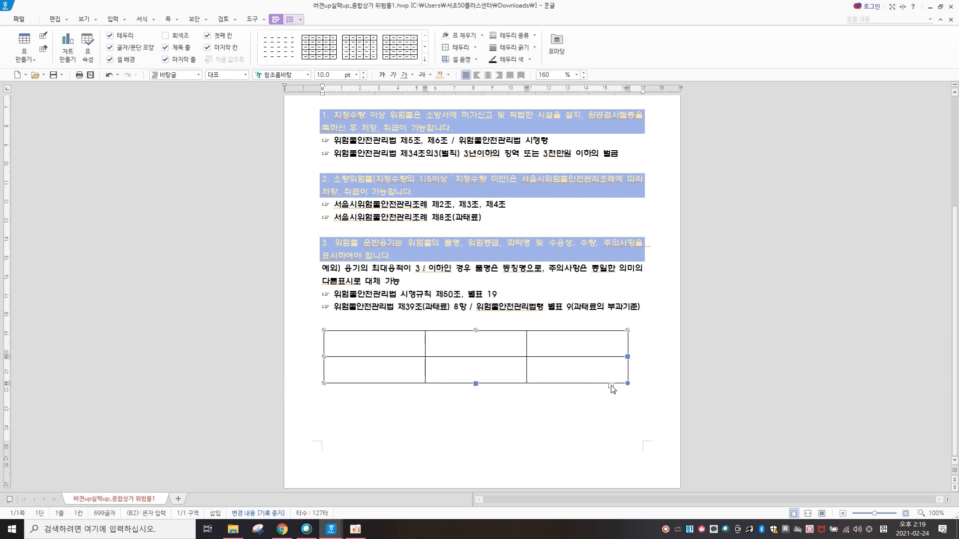
# Step: Turn on 글자처럼 취급 in the properties of the table below the list
pyautogui.click(649, 368)
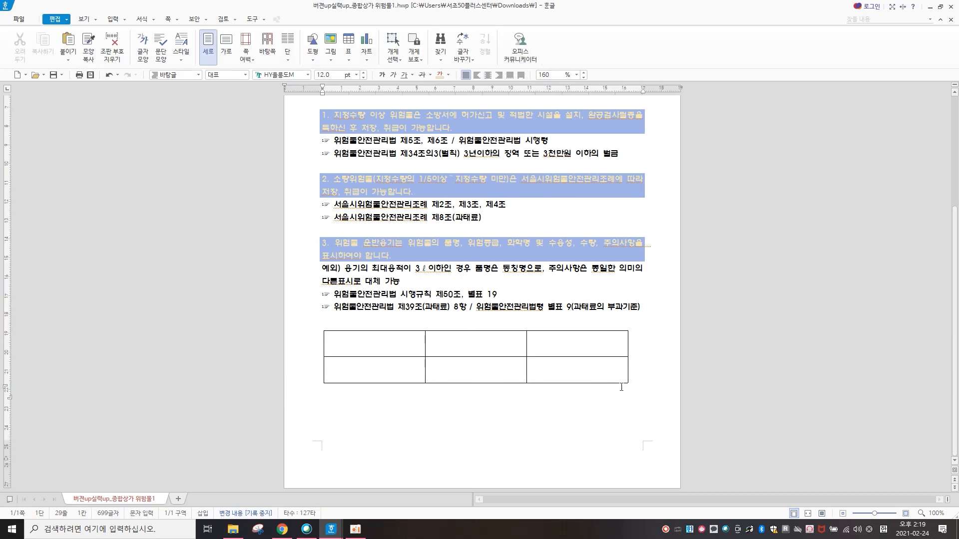
pyautogui.click(505, 383)
pyautogui.rightClick(525, 358)
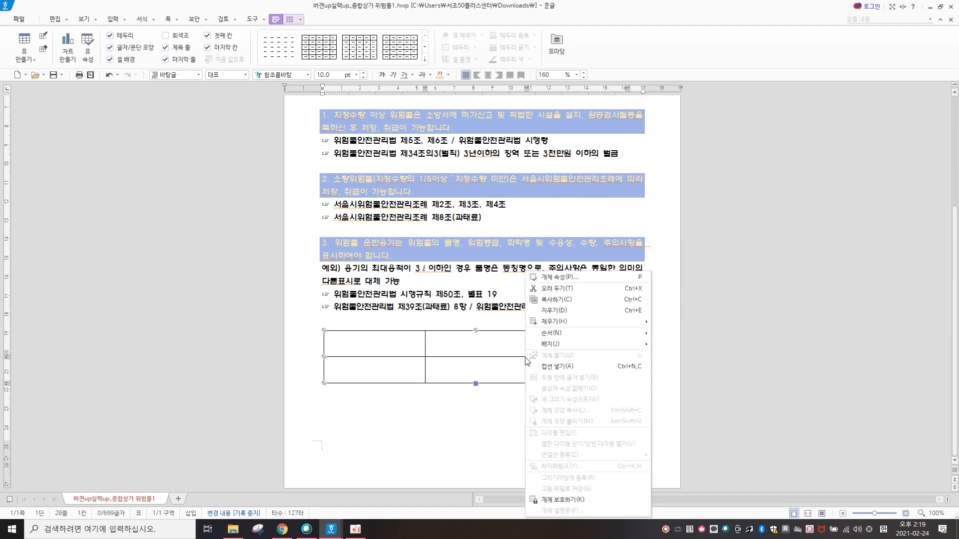
pyautogui.click(596, 281)
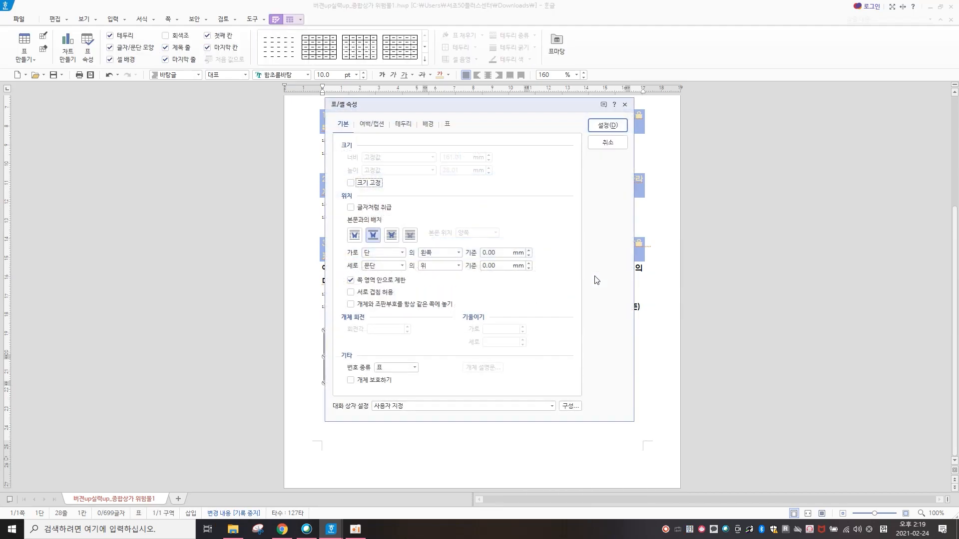
pyautogui.click(351, 208)
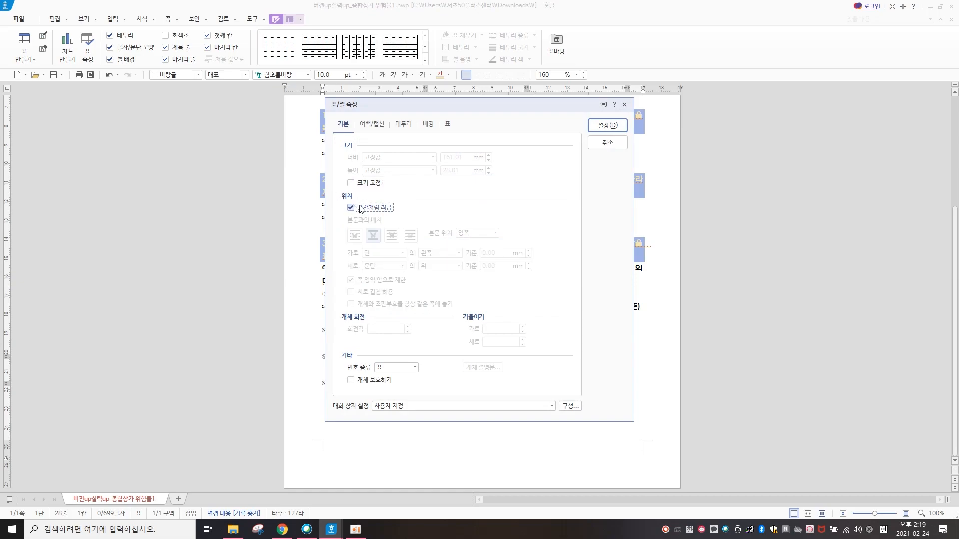
pyautogui.click(605, 125)
# Step: Try deleting the table from the text cursor after it and cancel, then delete it with the cursor beside its lower-left corner
pyautogui.click(647, 365)
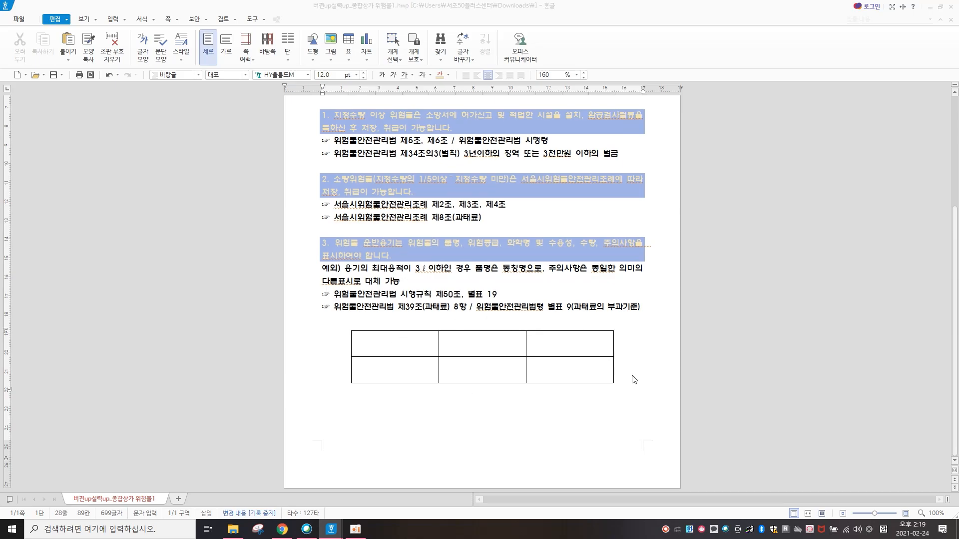
pyautogui.press('BackSpace')
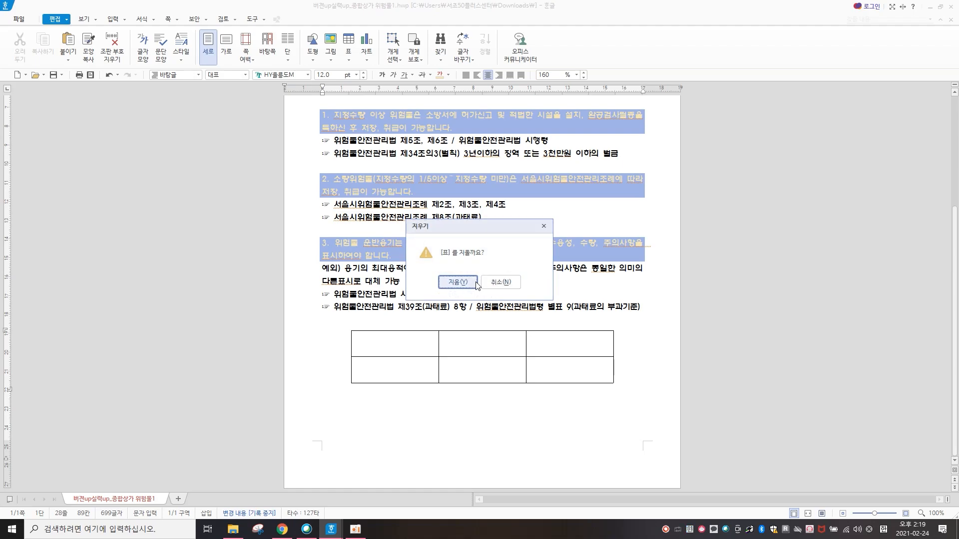
pyautogui.click(508, 283)
pyautogui.click(353, 377)
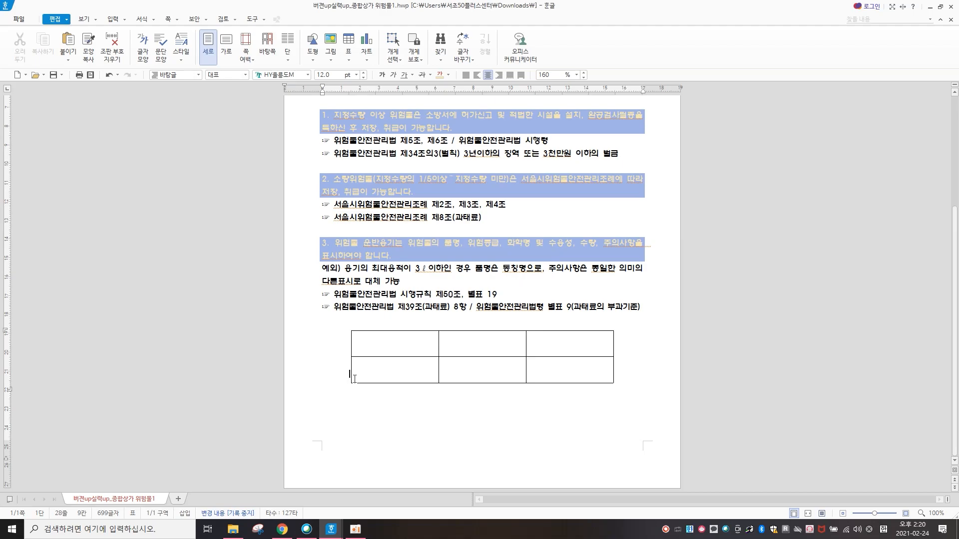
pyautogui.press('BackSpace')
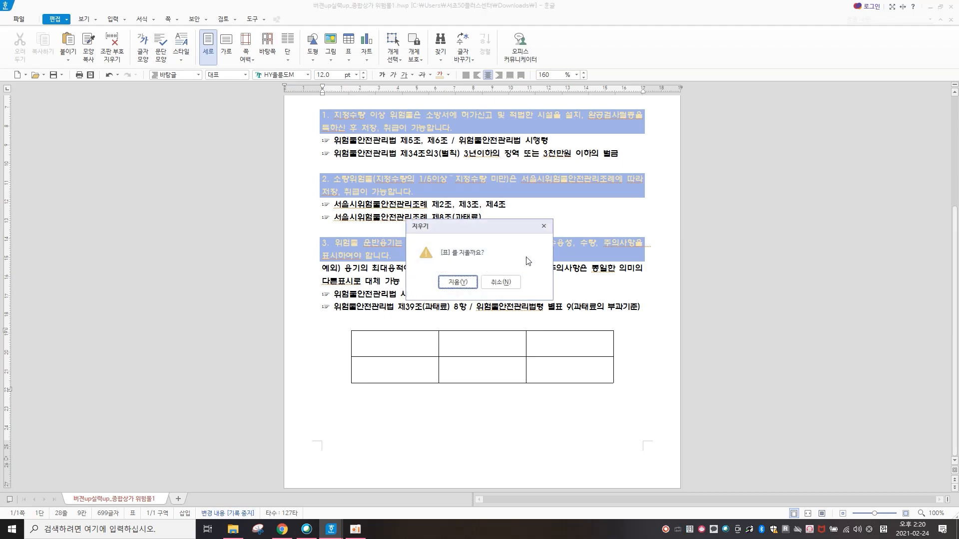
pyautogui.click(467, 283)
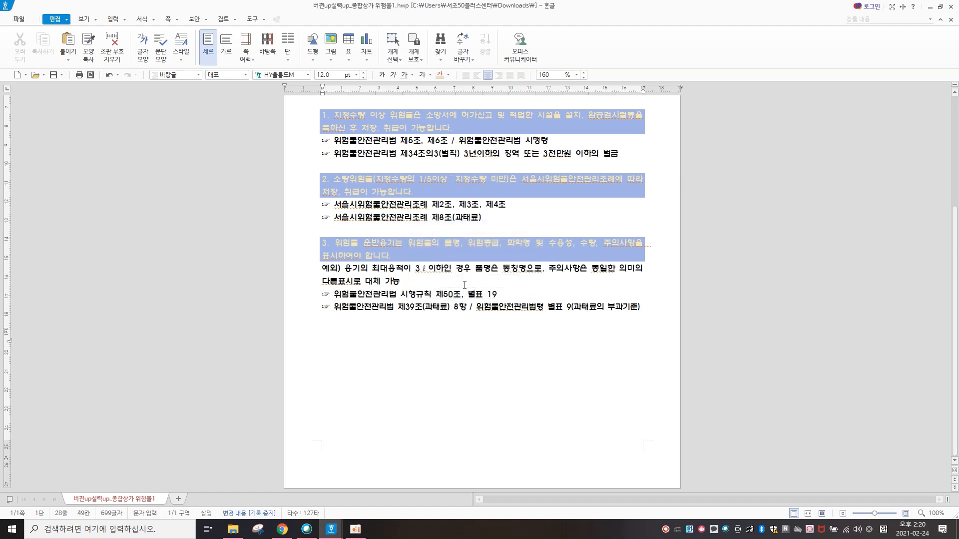
# Step: Insert a column-width table with 2 rows and 3 columns on the blank line below the list, with 글자처럼 취급 on
pyautogui.click(422, 359)
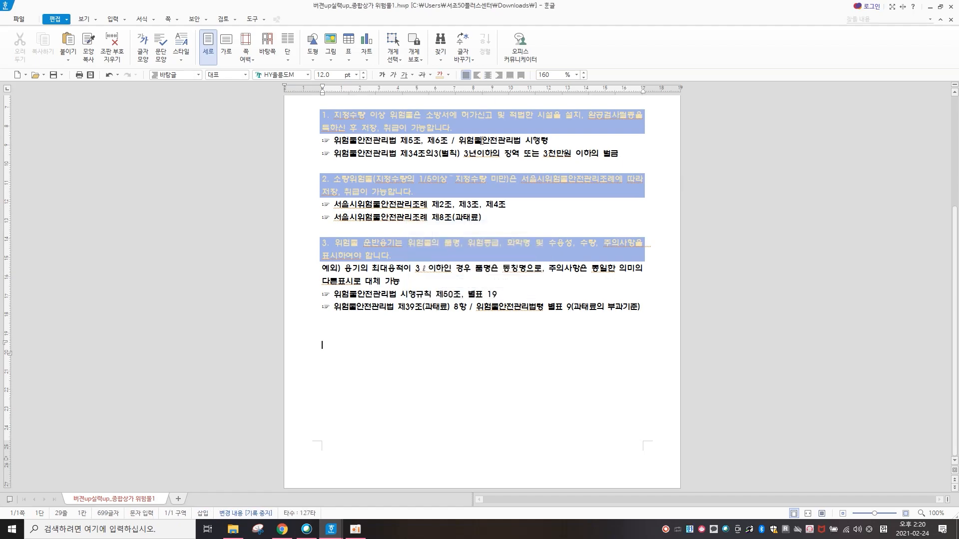
pyautogui.click(349, 42)
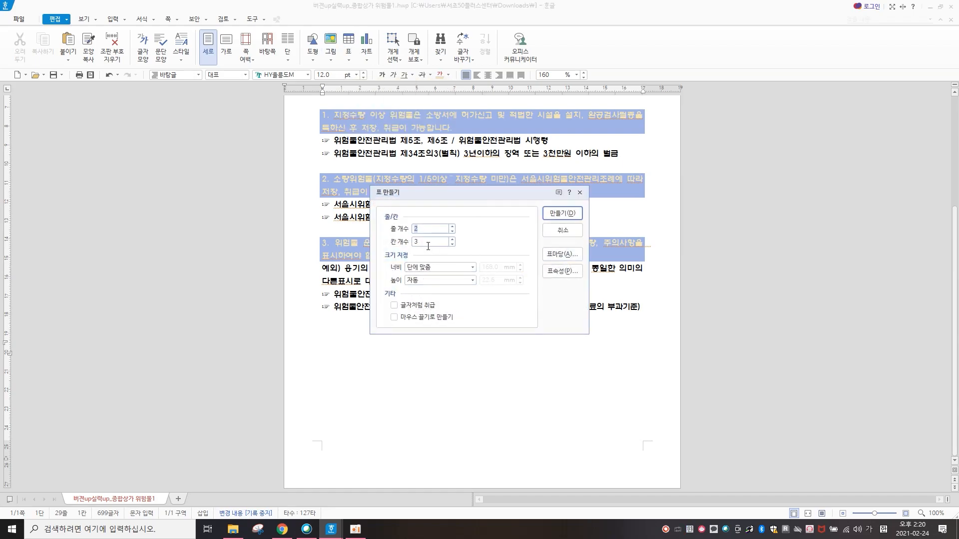
pyautogui.click(394, 305)
pyautogui.click(562, 213)
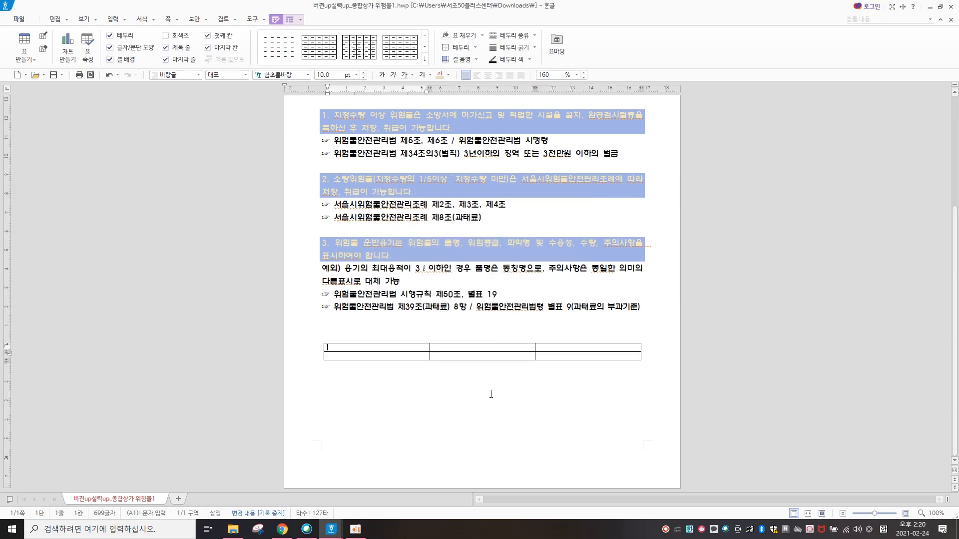
# Step: Resize the table to about 15.7 cm wide and 2.9 cm tall
pyautogui.click(454, 362)
pyautogui.moveTo(481, 360); pyautogui.dragTo(476, 412)
pyautogui.click(524, 322)
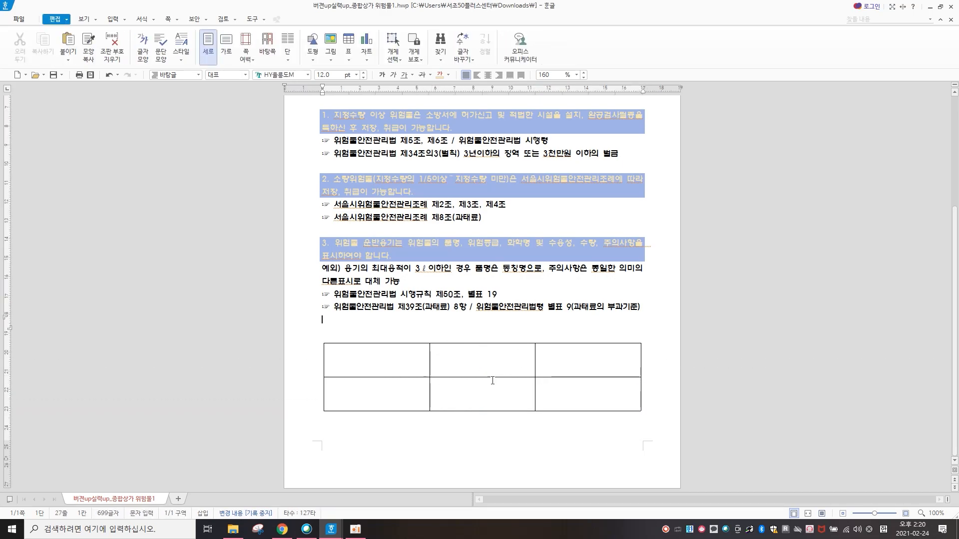
pyautogui.click(480, 412)
pyautogui.moveTo(482, 411)
pyautogui.mouseDown()
pyautogui.moveTo(483, 422)
pyautogui.moveTo(484, 398)
pyautogui.mouseUp()
pyautogui.moveTo(641, 371); pyautogui.dragTo(620, 370)
pyautogui.click(490, 424)
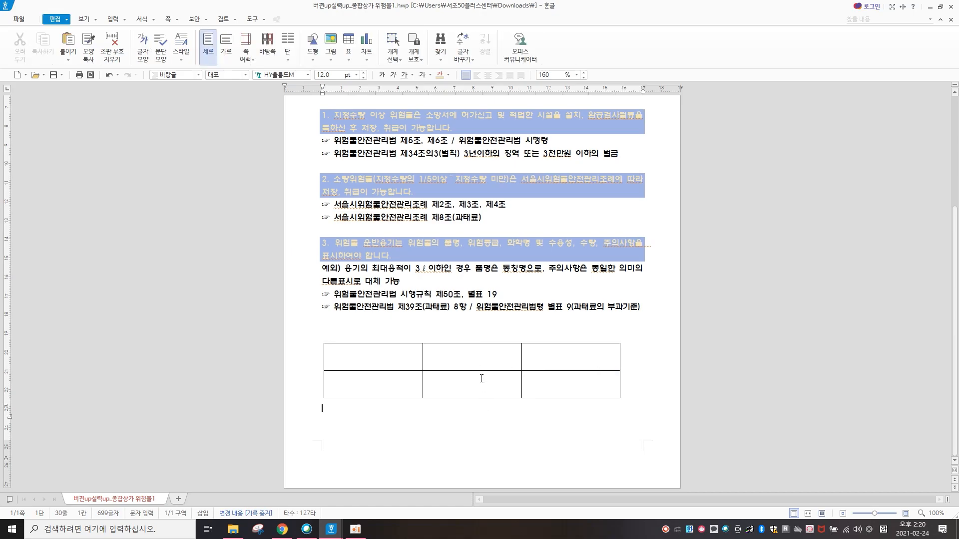
# Step: Adjust the table's bottom border on its own so the second row is about 2.1 cm tall
pyautogui.moveTo(481, 398); pyautogui.dragTo(484, 429)
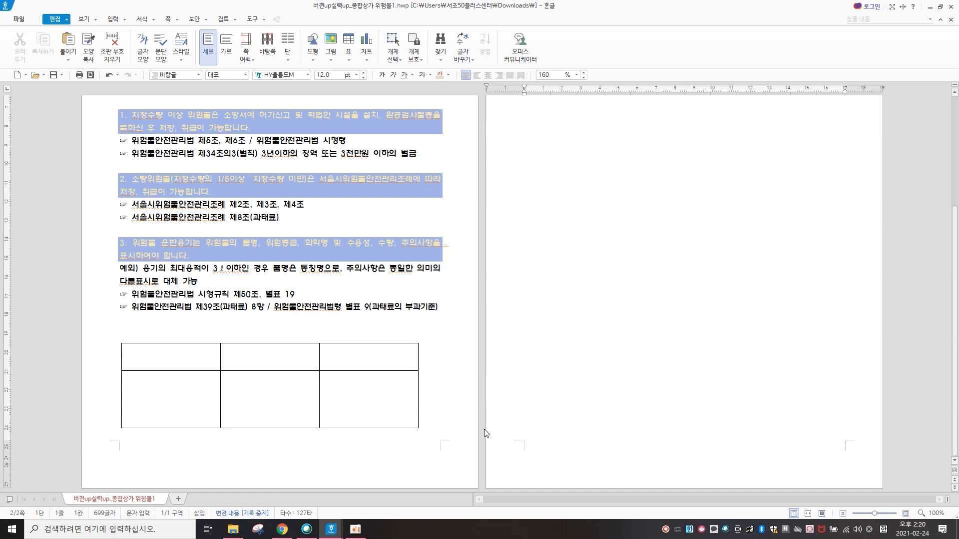
pyautogui.click(356, 427)
pyautogui.moveTo(370, 428); pyautogui.dragTo(359, 411)
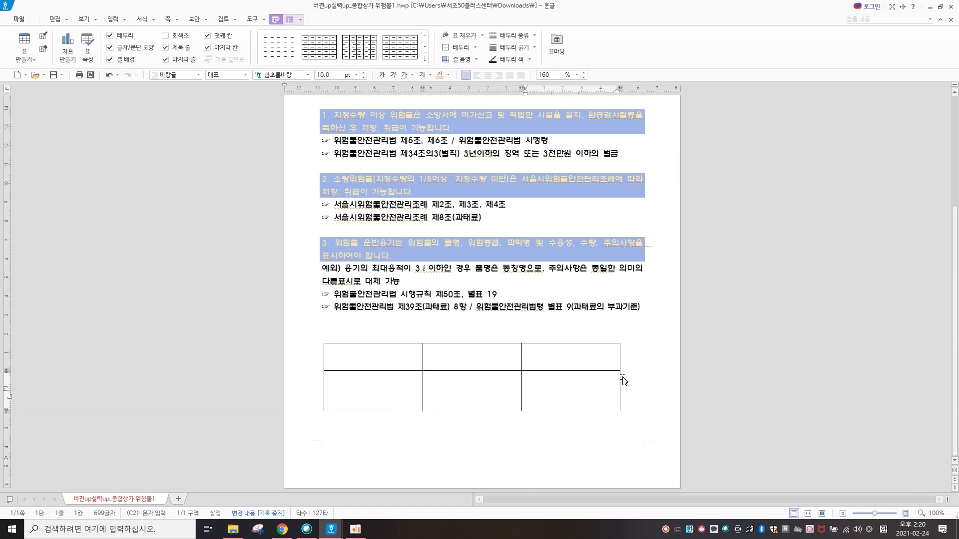
# Step: Narrow the third column to about 2.8 cm, then widen the whole table to about 15.7 cm
pyautogui.moveTo(620, 381); pyautogui.dragTo(575, 381)
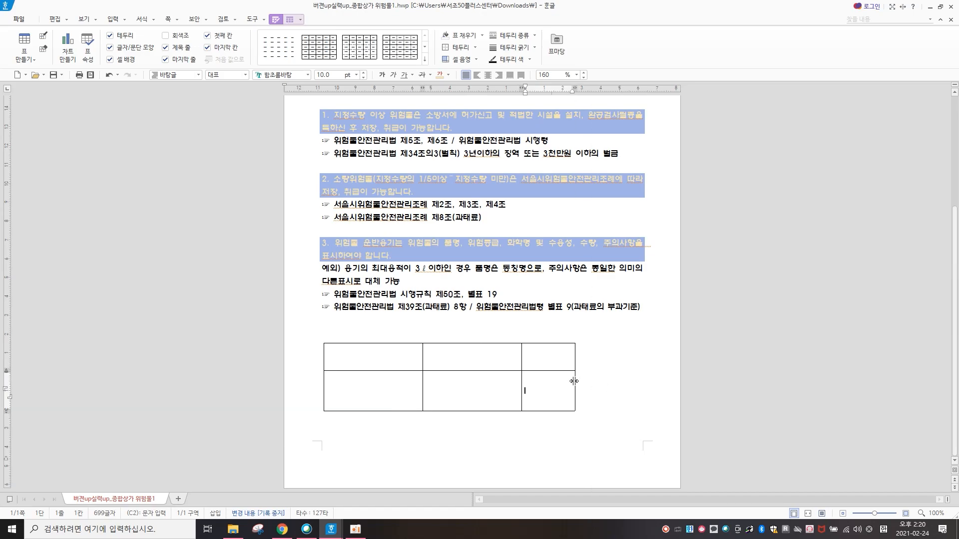
pyautogui.click(575, 384)
pyautogui.moveTo(574, 377); pyautogui.dragTo(620, 376)
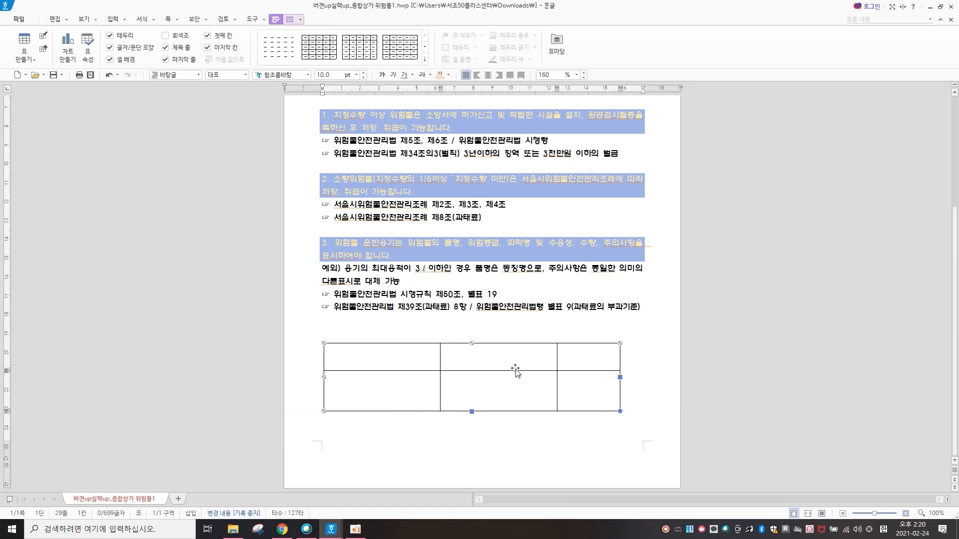
# Step: Select all six table cells and make their widths equal with 셀 너비를 같게
pyautogui.press('Escape')
pyautogui.moveTo(400, 351); pyautogui.dragTo(575, 392)
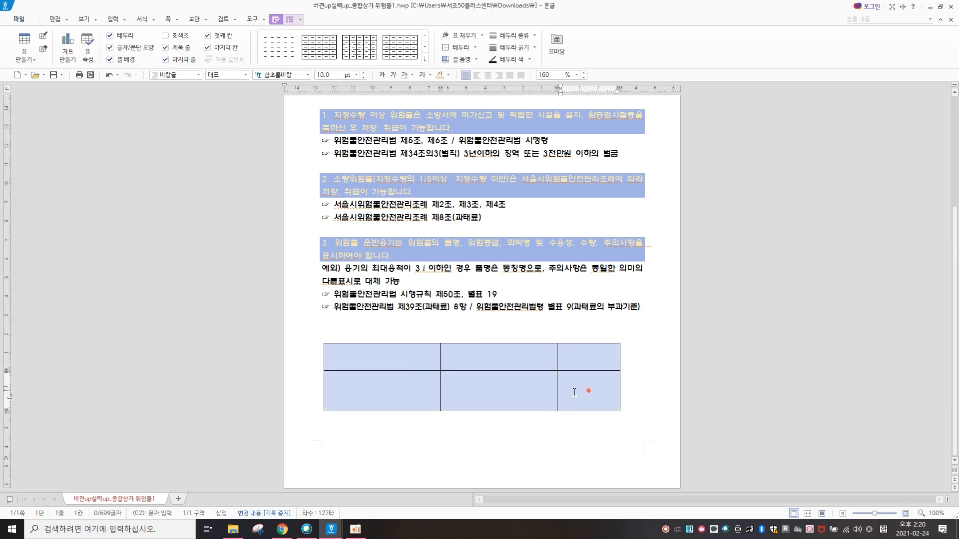
pyautogui.rightClick(481, 358)
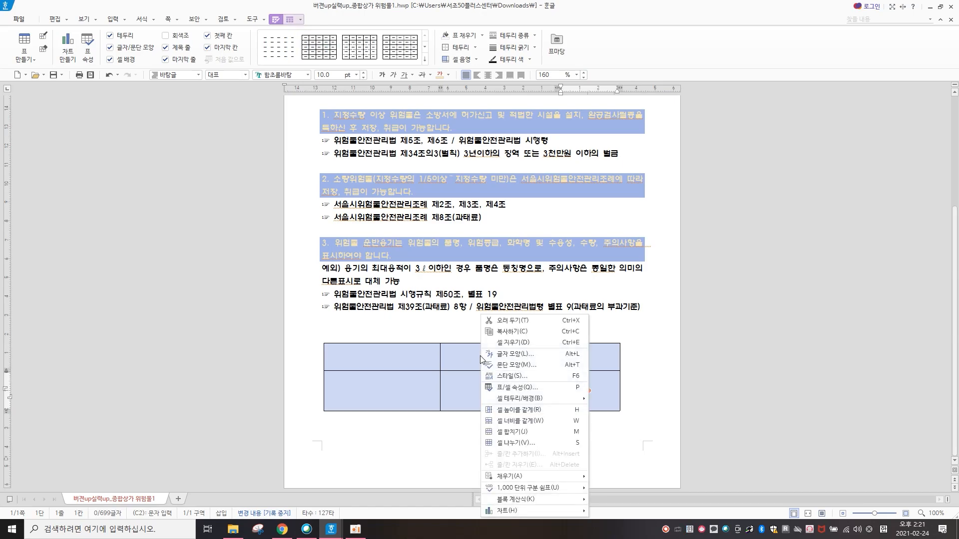
pyautogui.click(515, 422)
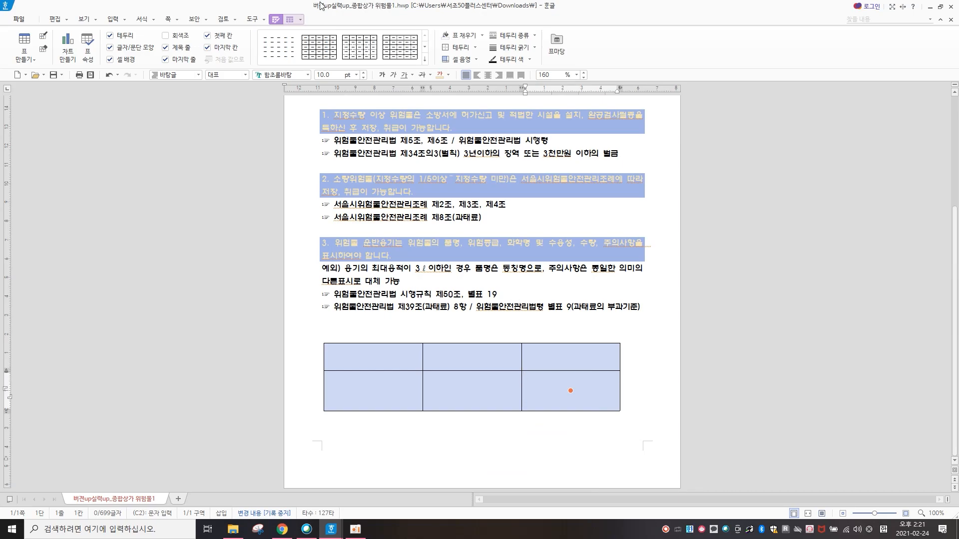
# Step: Examine the table design and table layout options offered while the text cursor is in a table cell
pyautogui.click(488, 390)
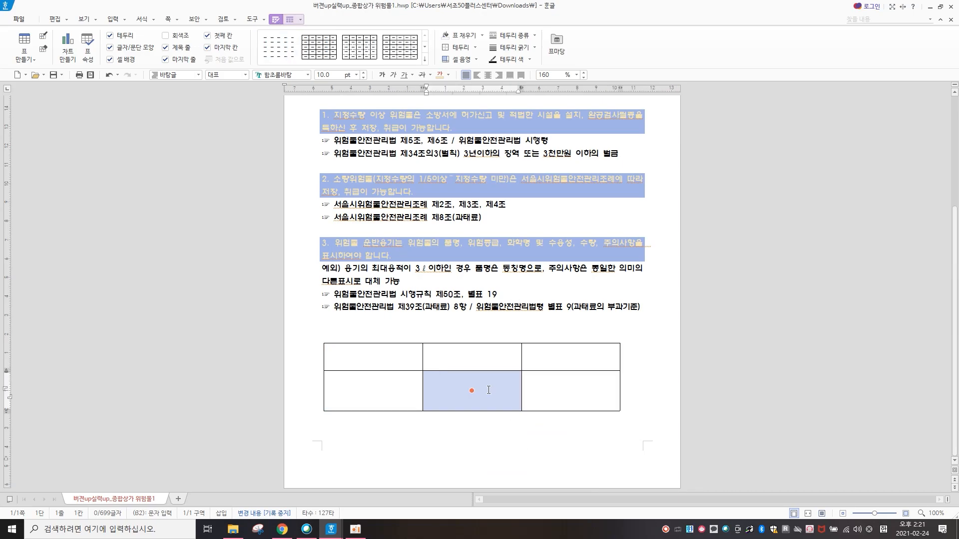
pyautogui.click(496, 350)
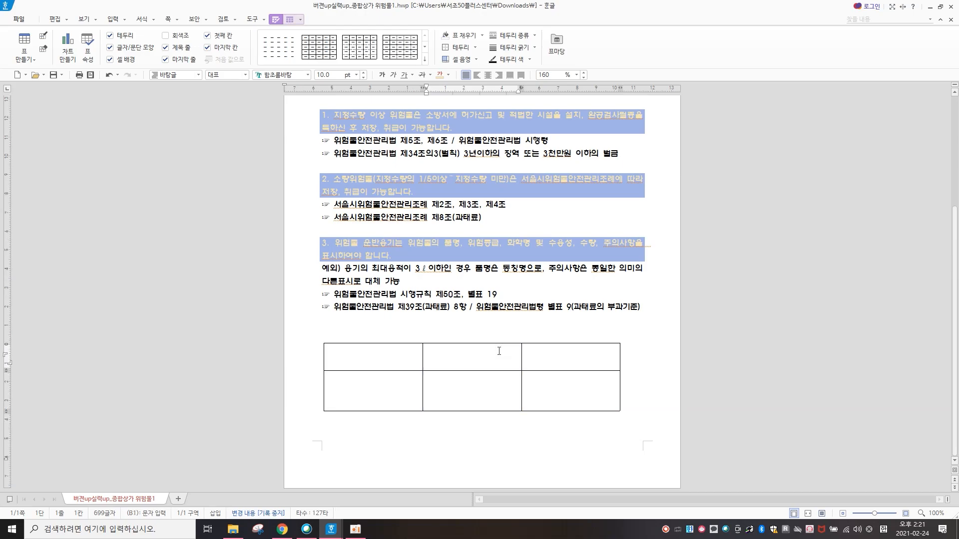
pyautogui.click(287, 21)
pyautogui.click(277, 21)
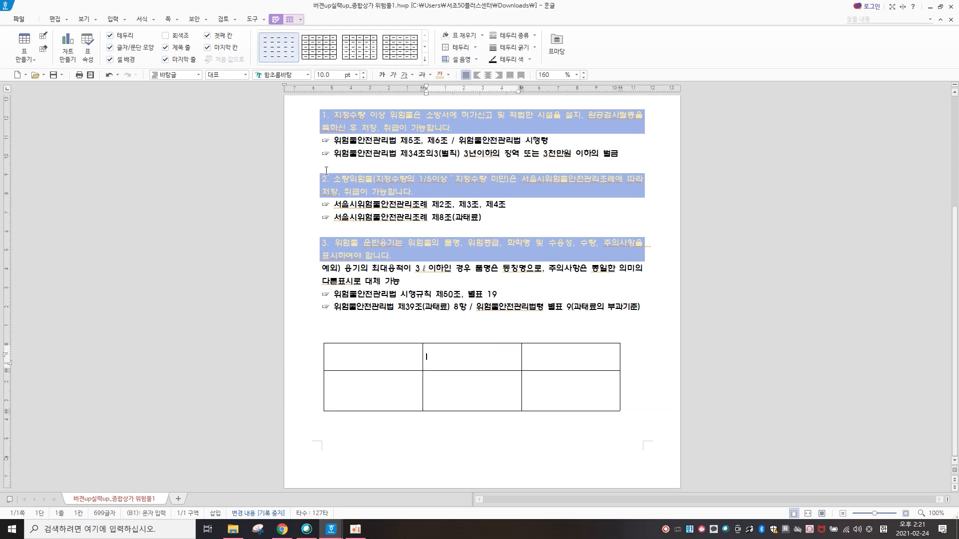
pyautogui.click(449, 450)
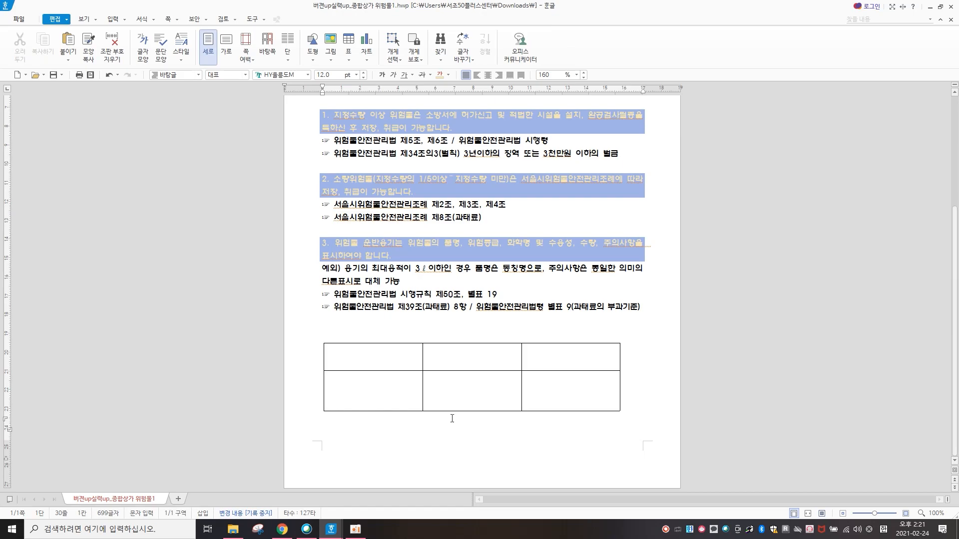
pyautogui.scroll(3, 452, 418)
pyautogui.scroll(-3, 383, 365)
pyautogui.click(371, 362)
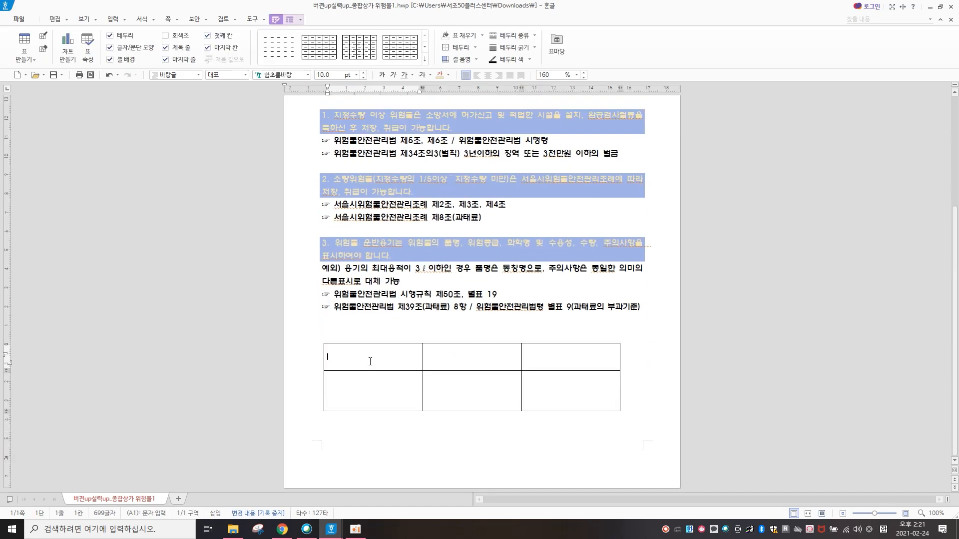
pyautogui.click(289, 19)
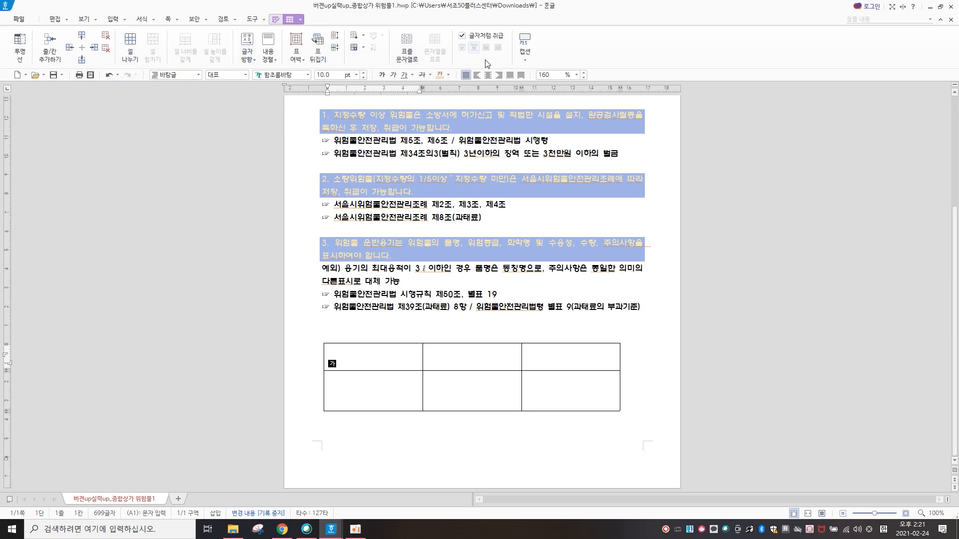
pyautogui.click(276, 20)
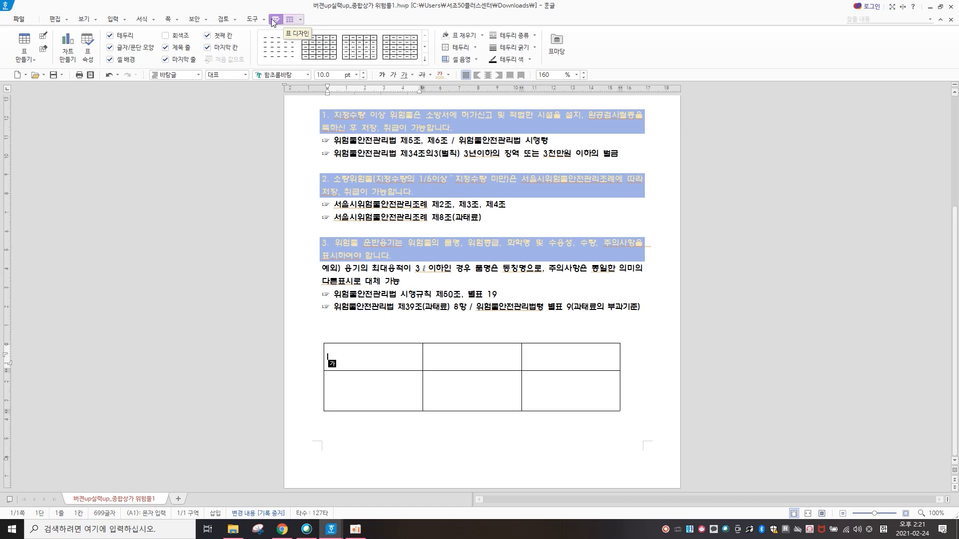
# Step: Delete the table and the extra blank lines below the list
pyautogui.click(399, 415)
pyautogui.press('Delete')
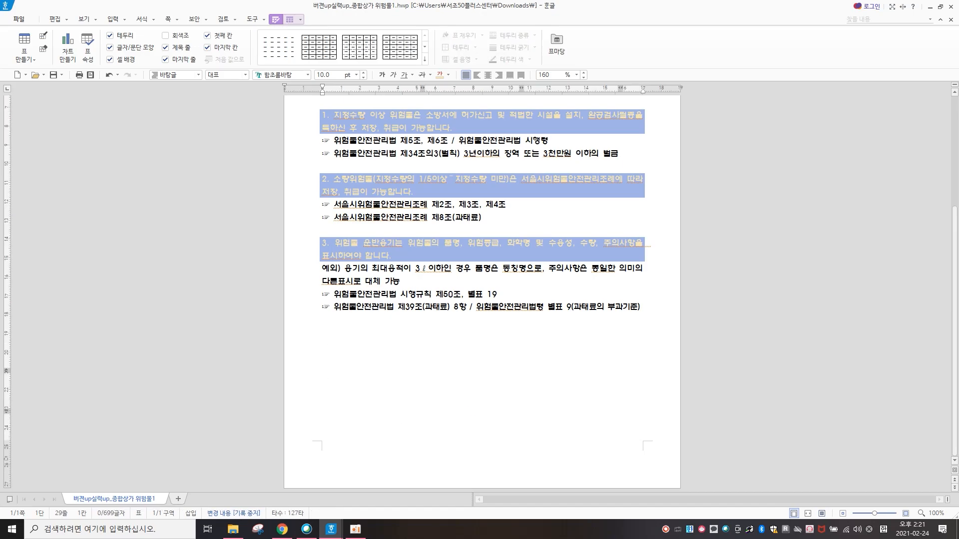
pyautogui.click(321, 436)
pyautogui.moveTo(309, 356); pyautogui.dragTo(304, 324)
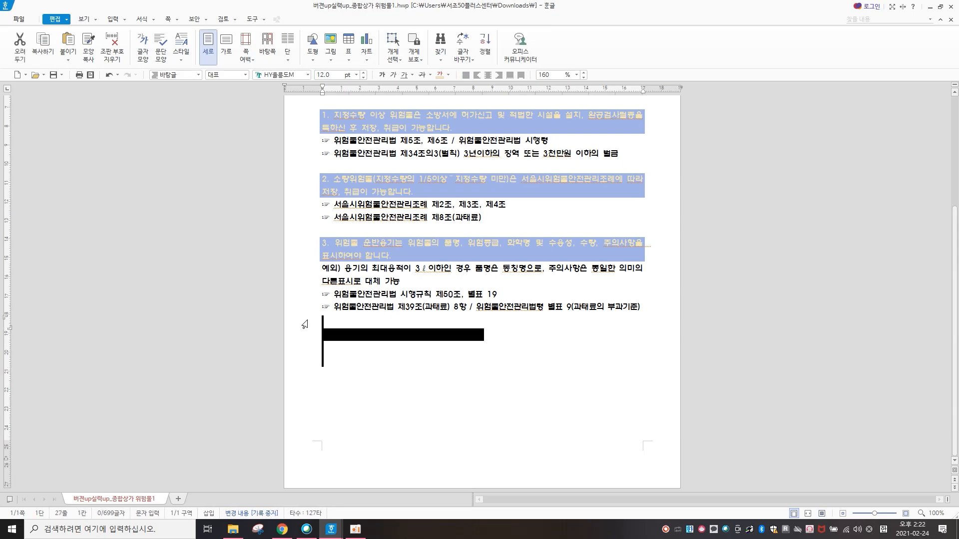
pyautogui.press('Delete')
# Step: Insert a column-width, 2-row, 3-column table with 글자처럼 취급 on directly below the list and stretch it to about 5.2 cm tall
pyautogui.click(349, 44)
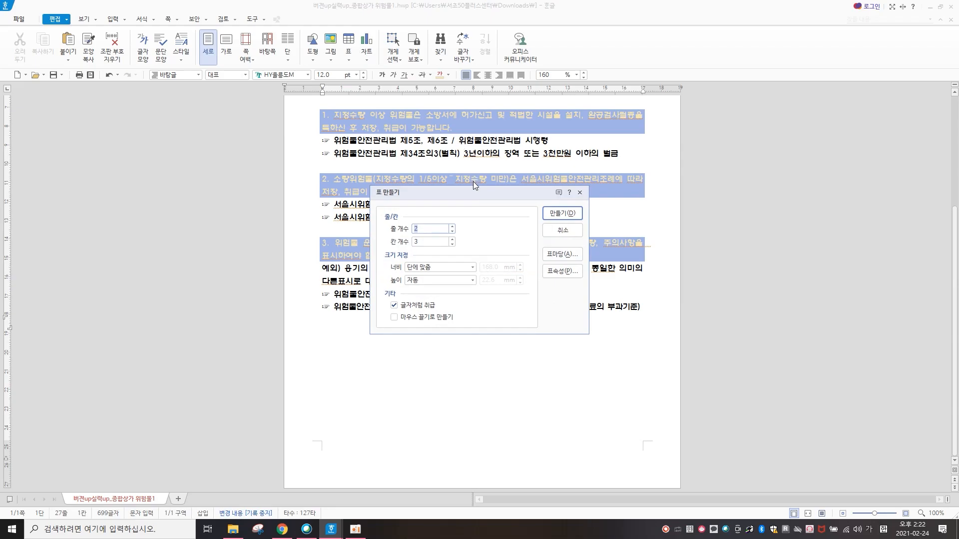
pyautogui.click(568, 223)
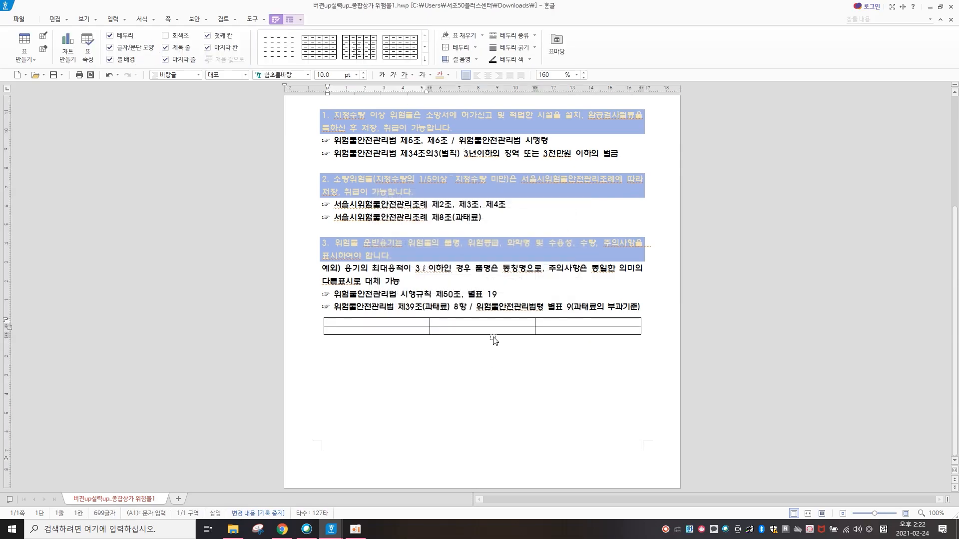
pyautogui.click(493, 337)
pyautogui.moveTo(482, 336); pyautogui.dragTo(478, 420)
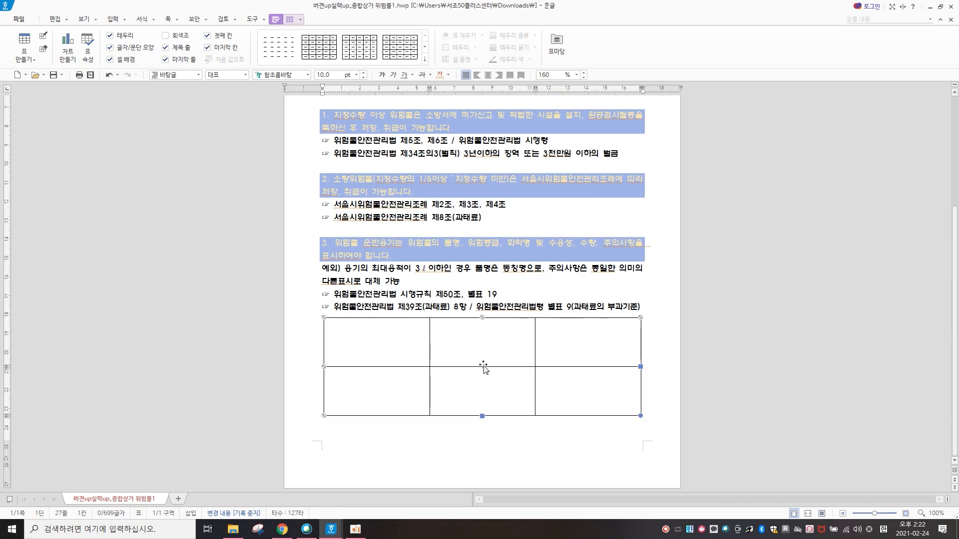
# Step: Shorten the table's first row to about 1.1 cm by moving the border between the two rows up
pyautogui.press('Escape')
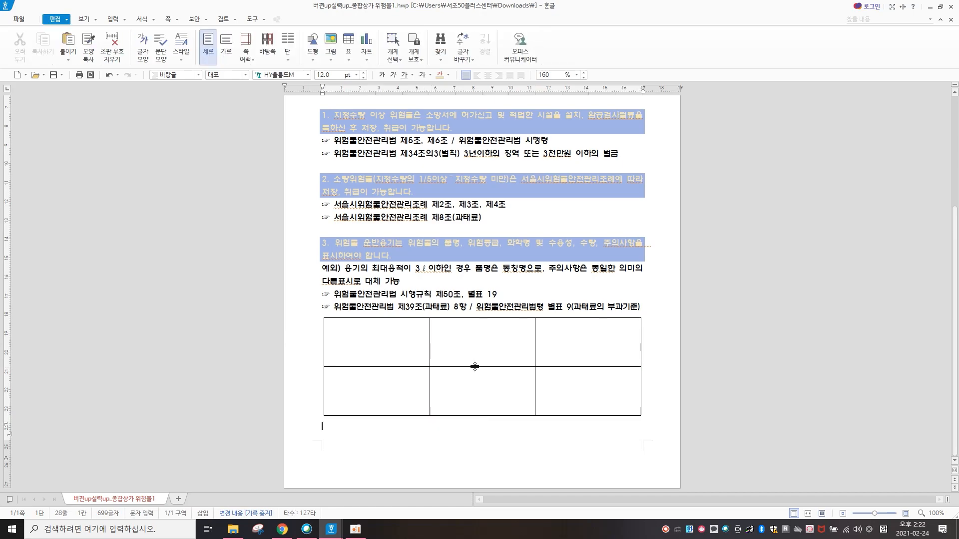
pyautogui.moveTo(474, 367); pyautogui.dragTo(481, 334)
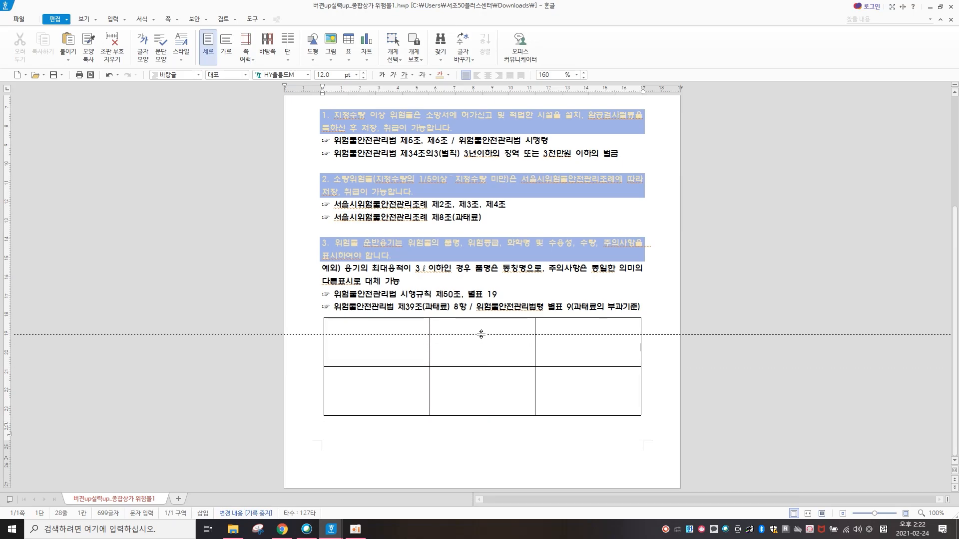
pyautogui.moveTo(481, 335); pyautogui.dragTo(482, 339)
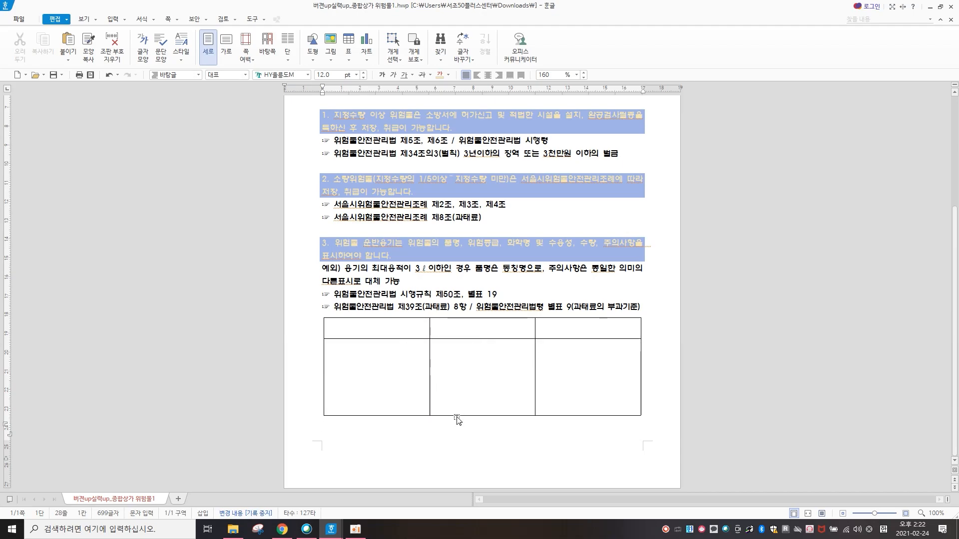
# Step: Add a blank line between the last list item and the table
pyautogui.click(643, 306)
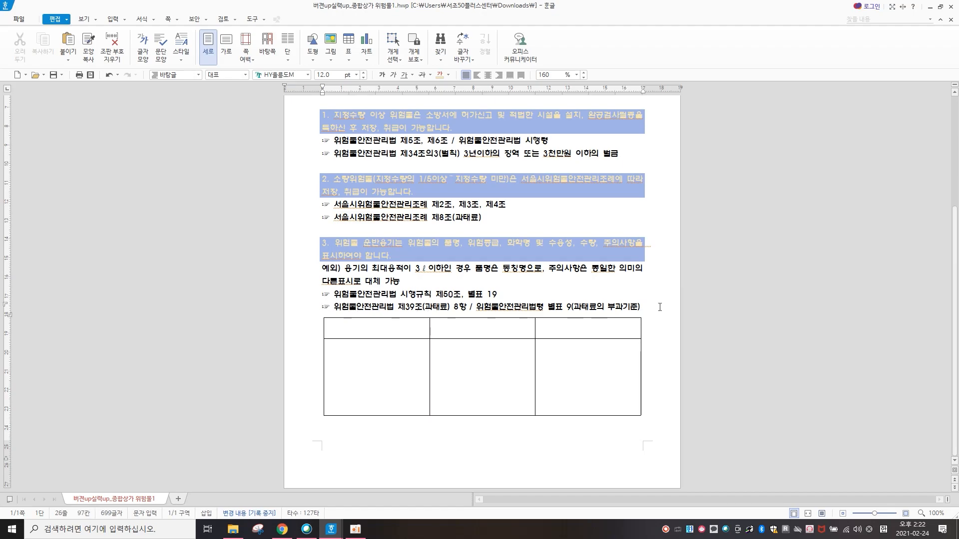
pyautogui.press('Return')
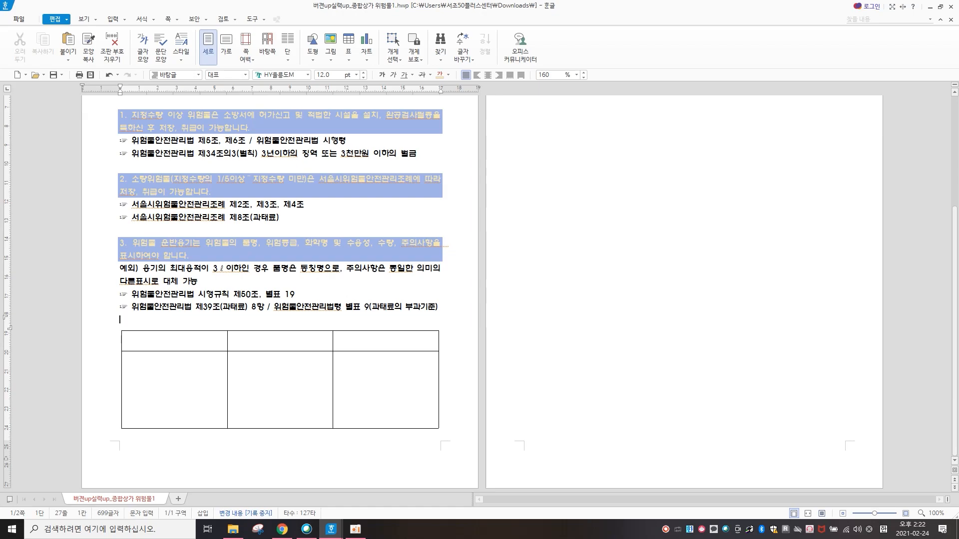
pyautogui.scroll(4, 557, 383)
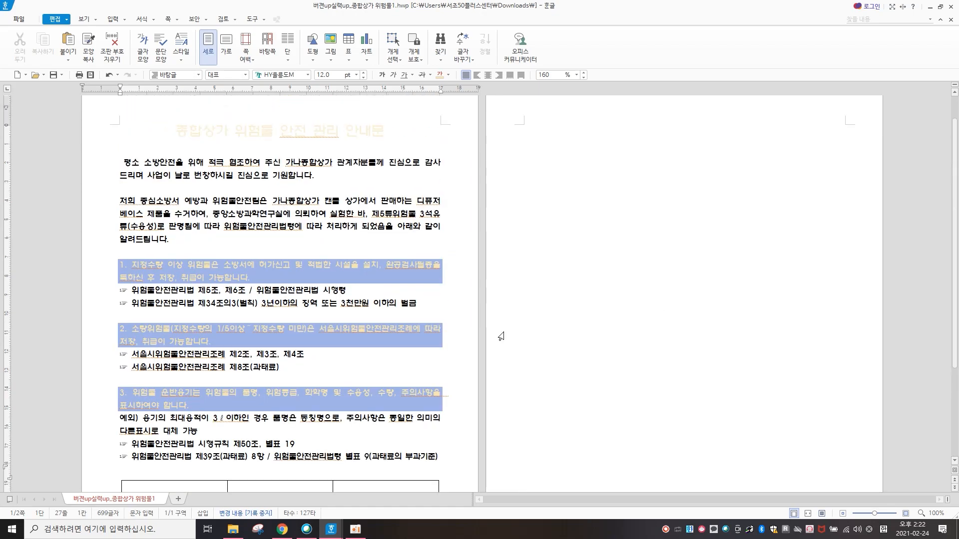
pyautogui.scroll(-3, 601, 152)
pyautogui.scroll(3, 601, 152)
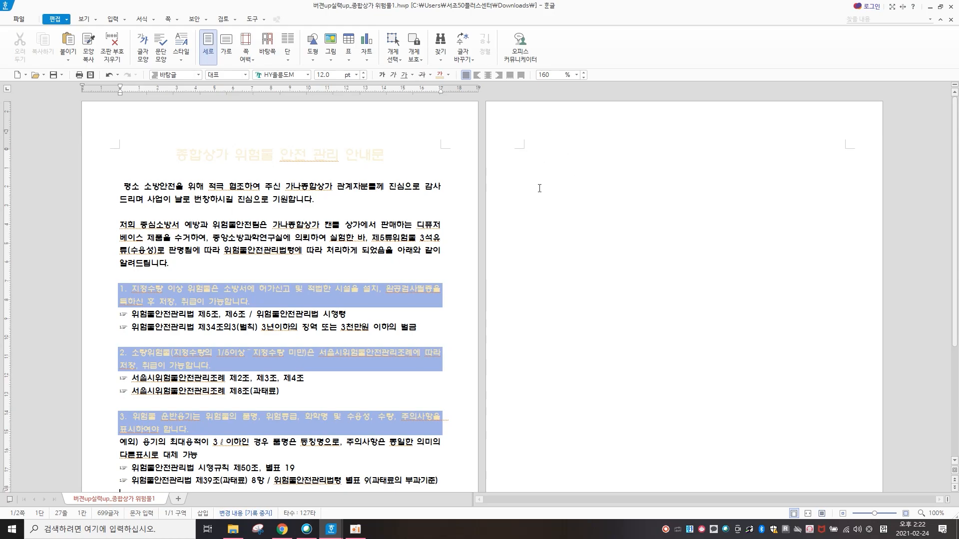
# Step: Add three blank lines on the second page with the 조판 부호 marks shown, and hide the marks again
pyautogui.click(84, 19)
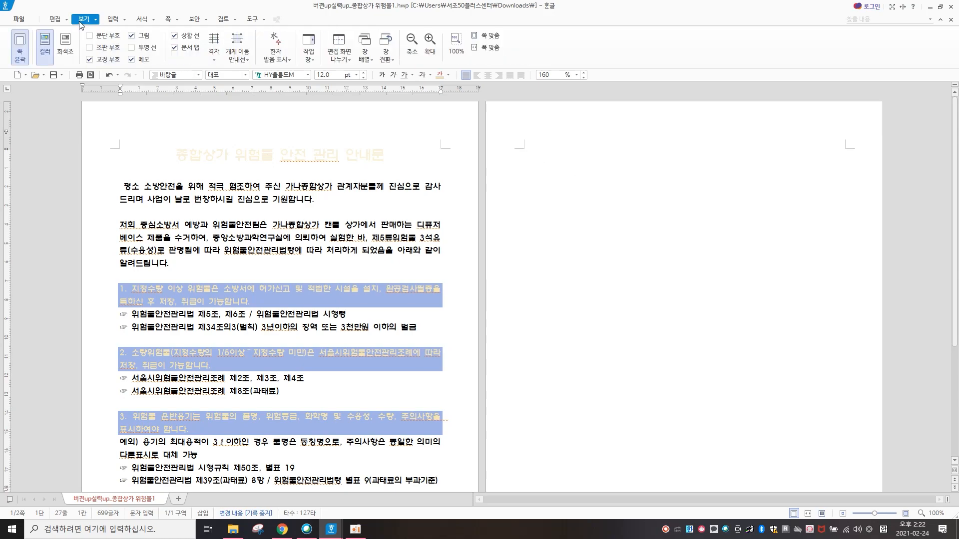
pyautogui.click(88, 47)
pyautogui.click(536, 164)
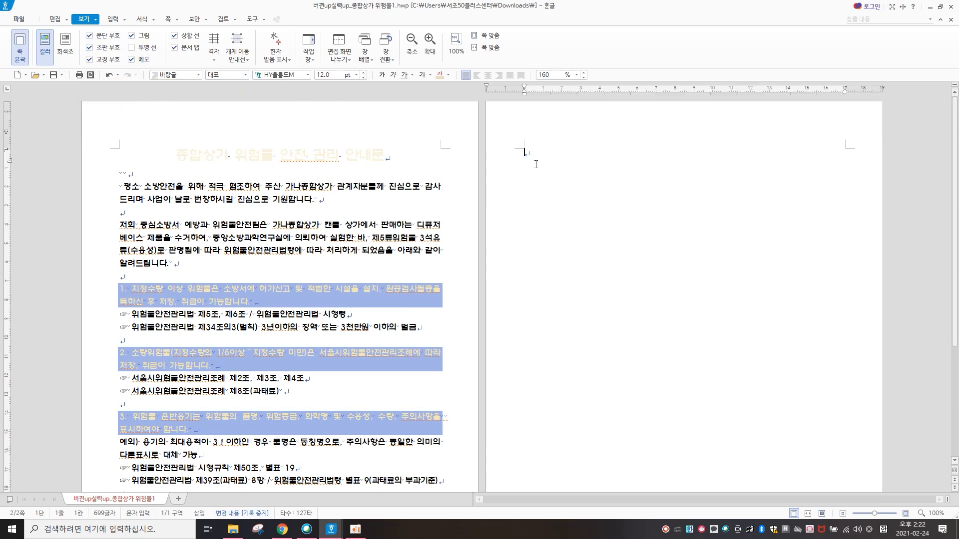
pyautogui.press('Return')
pyautogui.press('Return')
pyautogui.press('Return')
pyautogui.scroll(-5, 323, 300)
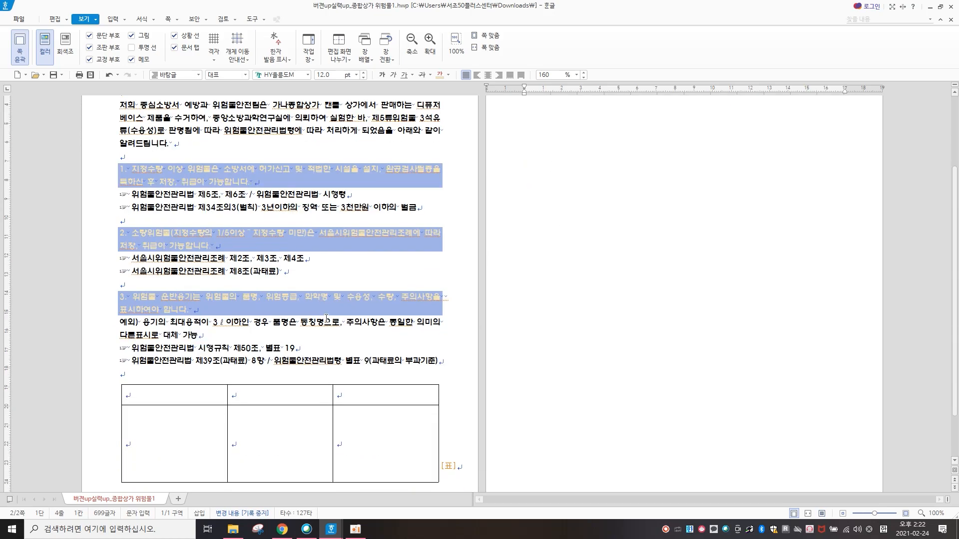
pyautogui.click(100, 47)
pyautogui.click(101, 35)
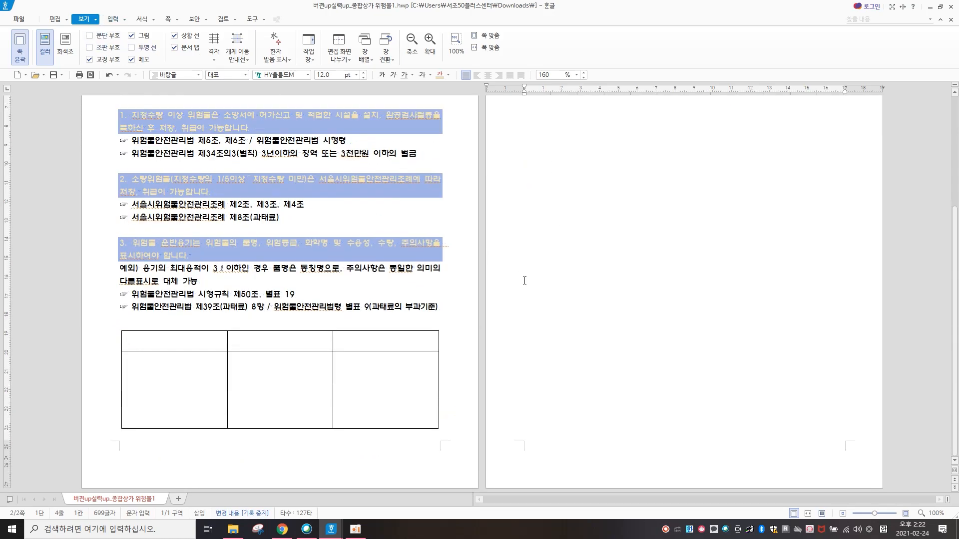
# Step: Delete the blank lines on the second page and the blank line above the table
pyautogui.scroll(5, 440, 231)
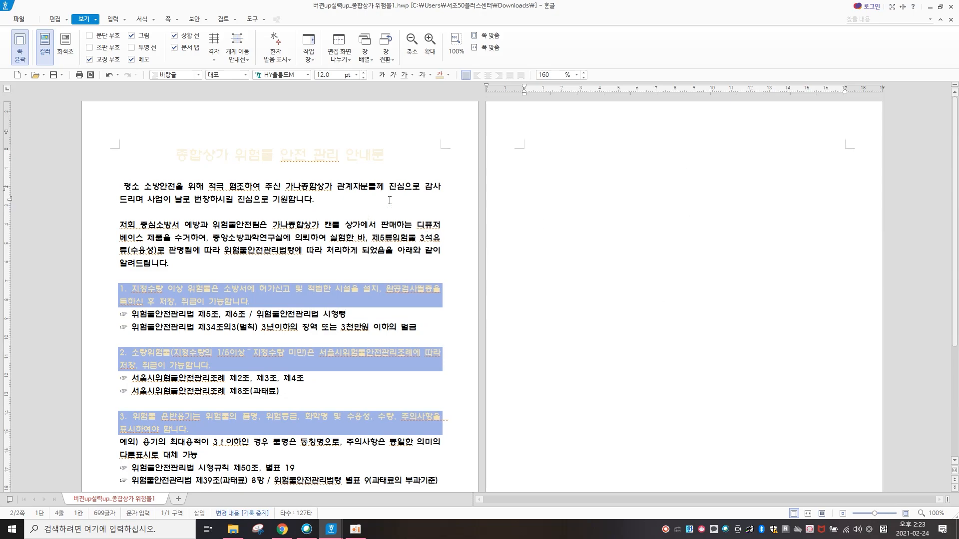
pyautogui.click(341, 229)
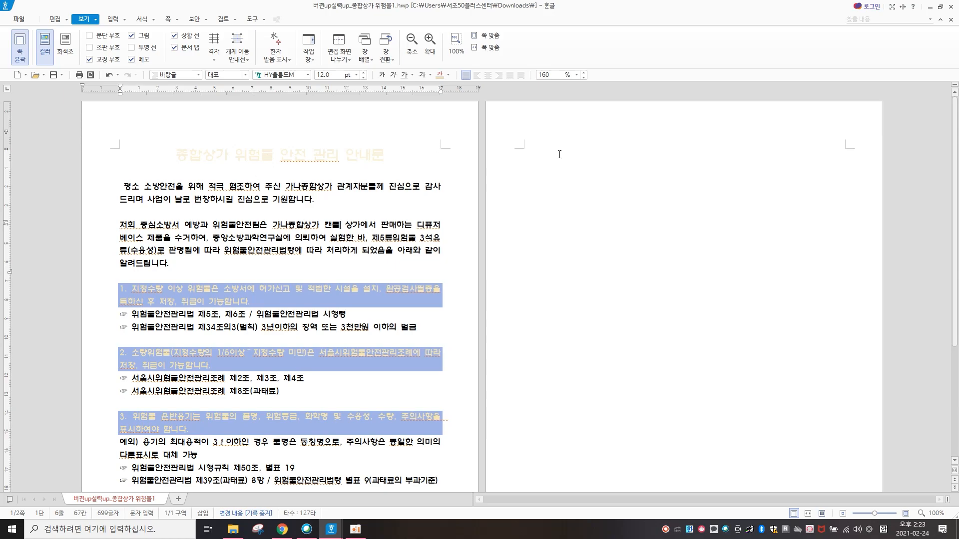
pyautogui.click(572, 237)
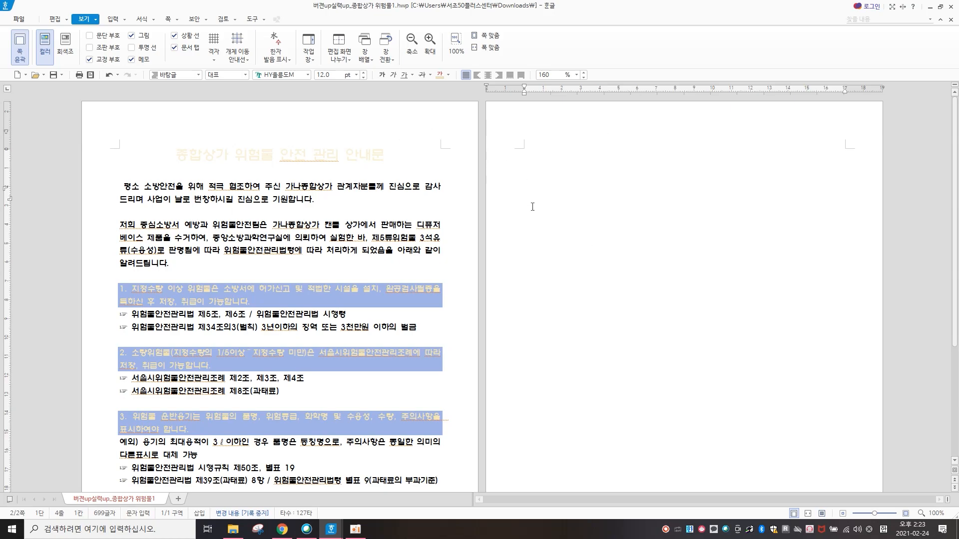
pyautogui.click(518, 140)
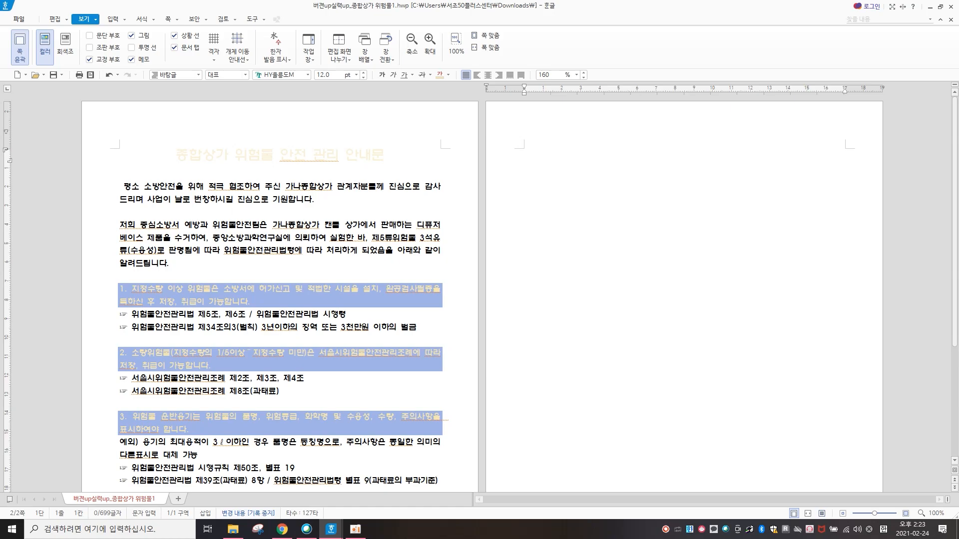
pyautogui.press('BackSpace')
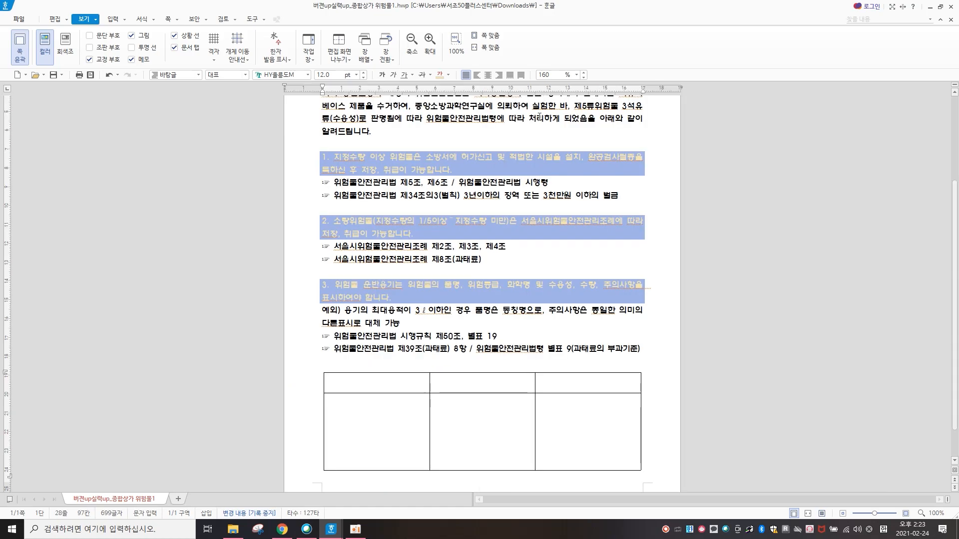
pyautogui.click(432, 375)
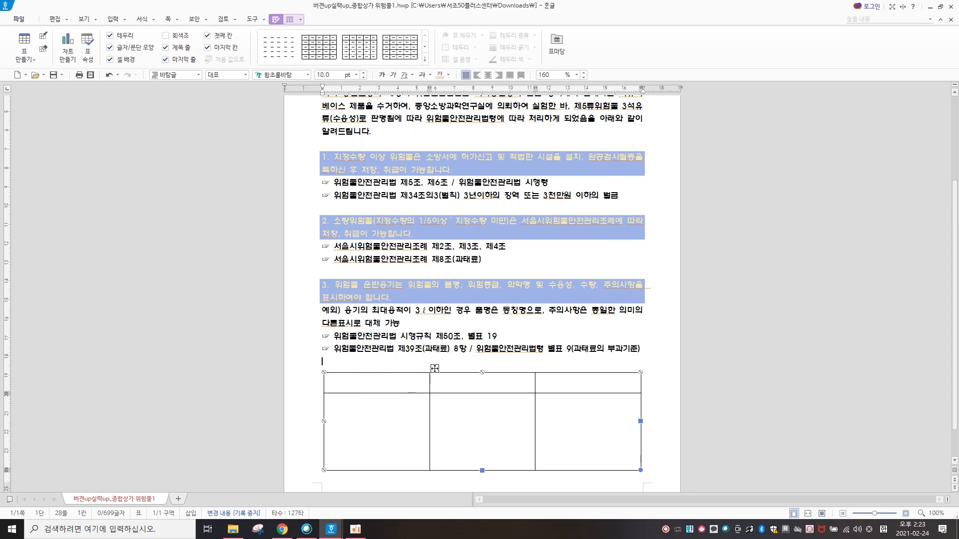
pyautogui.click(378, 372)
# Step: Merge the three cells of the table's first row into one cell
pyautogui.moveTo(344, 370); pyautogui.dragTo(560, 372)
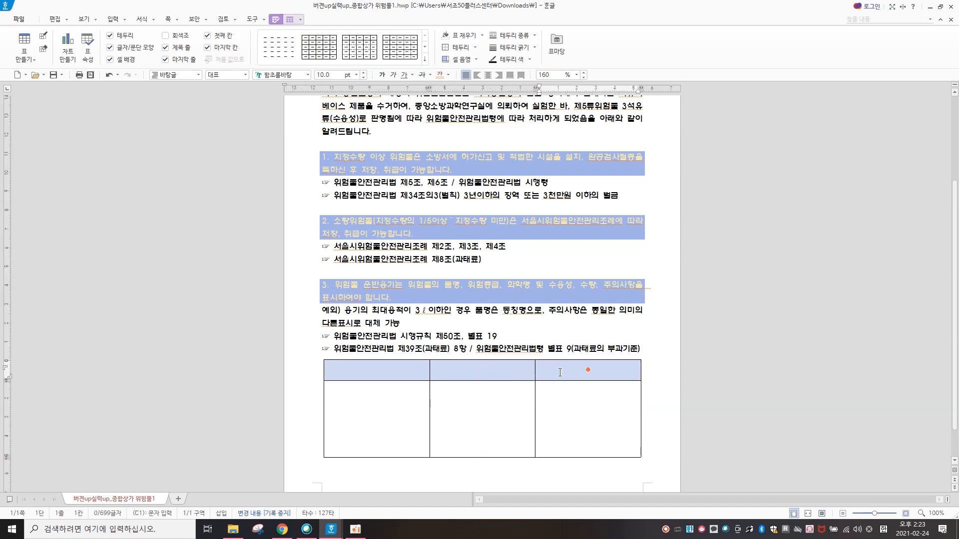
pyautogui.rightClick(589, 372)
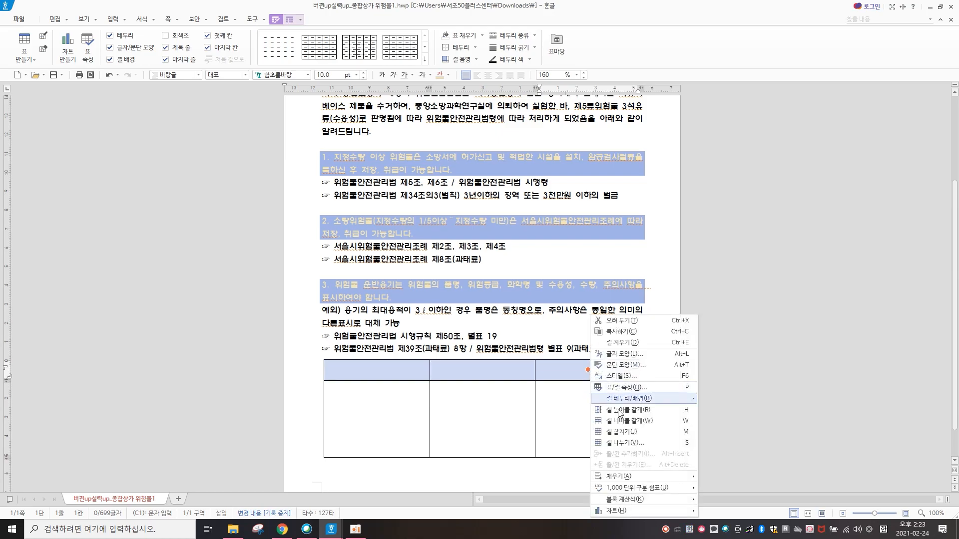
pyautogui.click(625, 431)
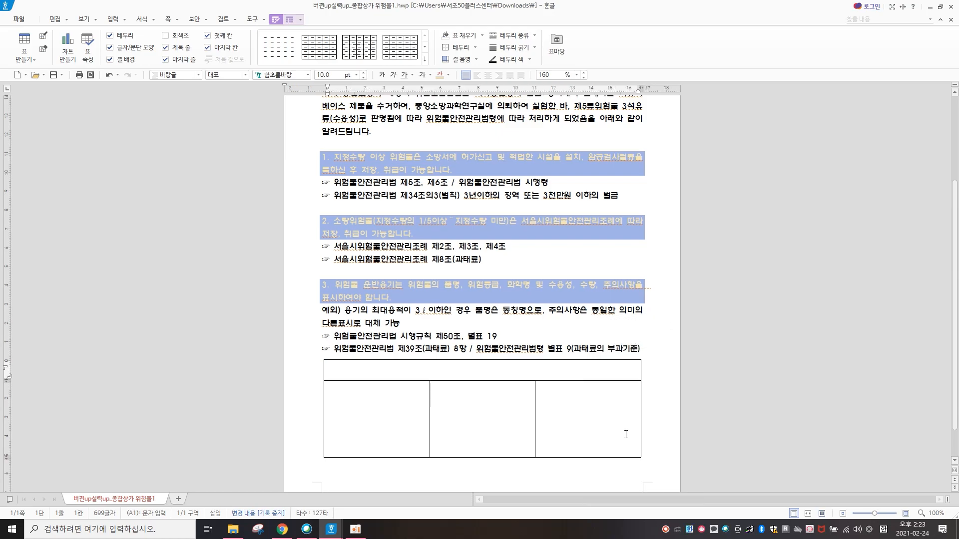
pyautogui.click(626, 435)
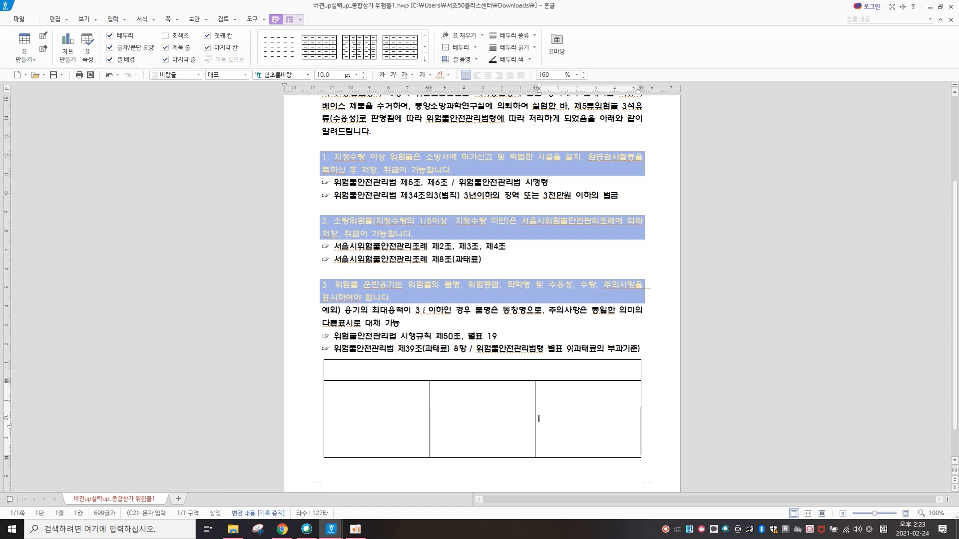
# Step: Enter the heading 예 시 in the merged top cell and format it as 16 pt, centre-aligned
pyautogui.click(439, 369)
pyautogui.write('예')
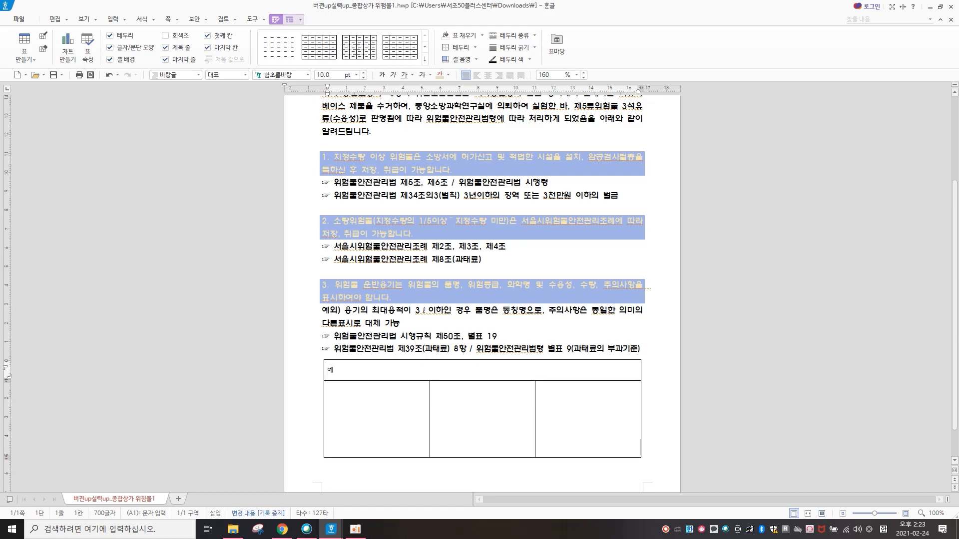
pyautogui.write(' 시')
pyautogui.moveTo(344, 370); pyautogui.dragTo(328, 369)
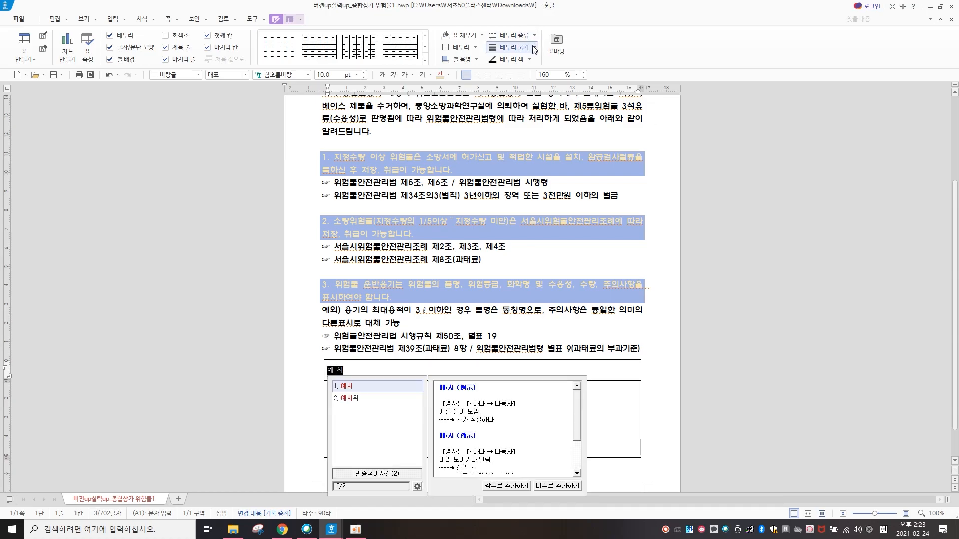
pyautogui.click(358, 74)
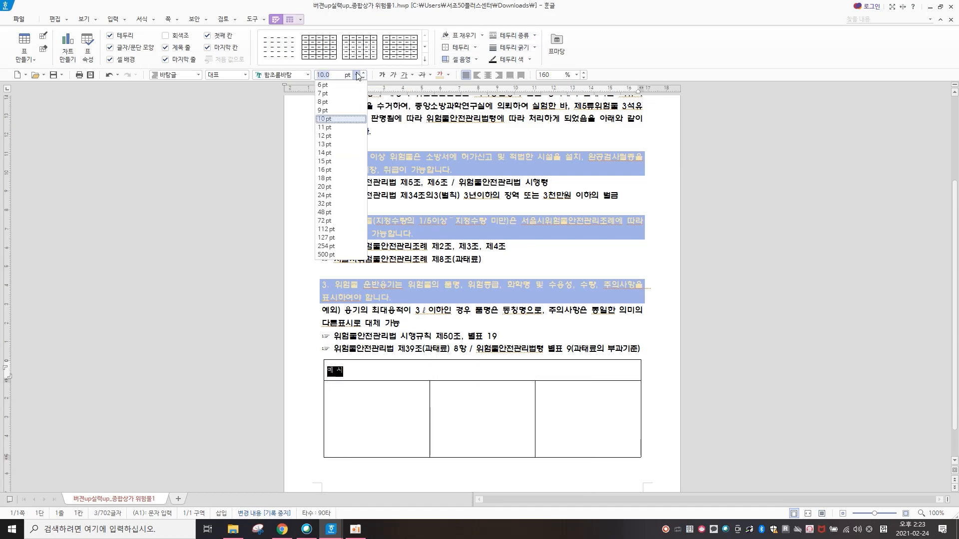
pyautogui.click(356, 170)
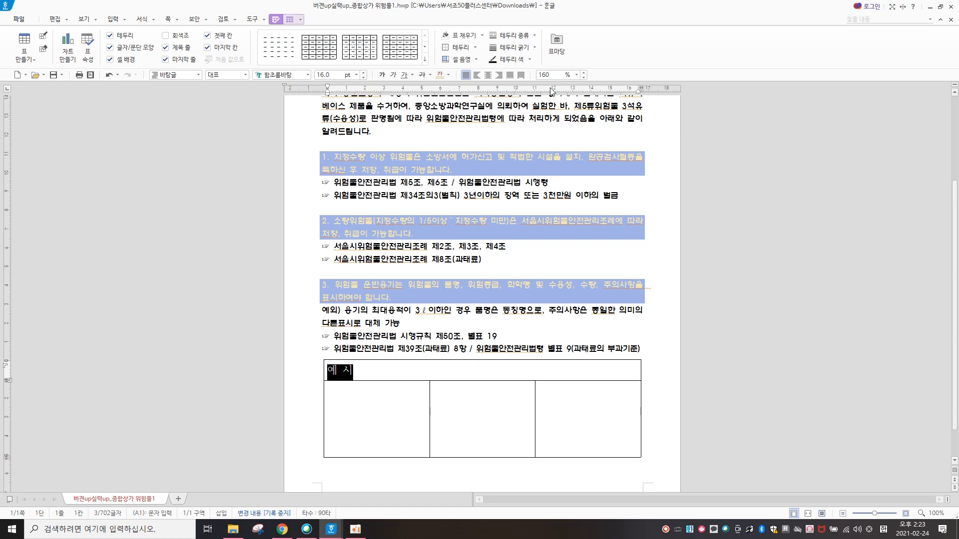
pyautogui.click(488, 75)
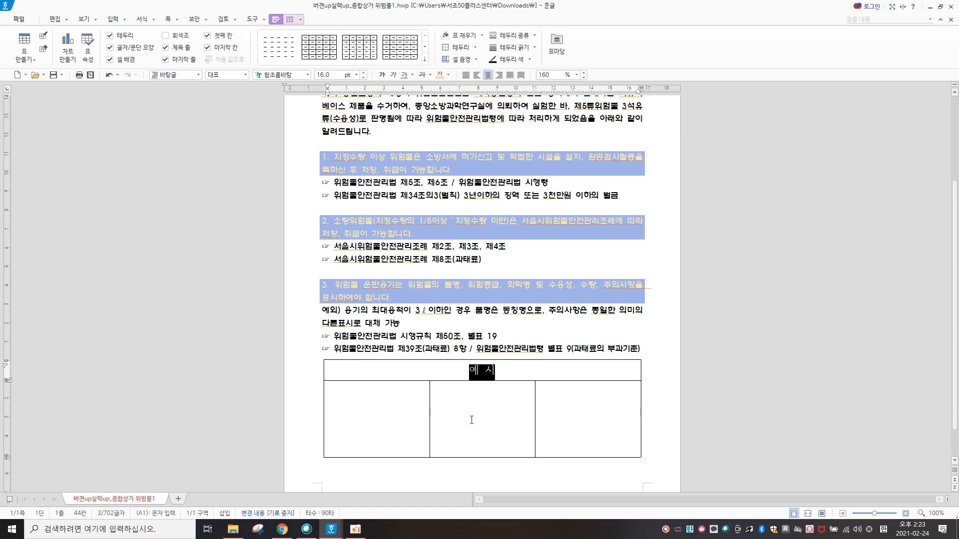
pyautogui.click(458, 432)
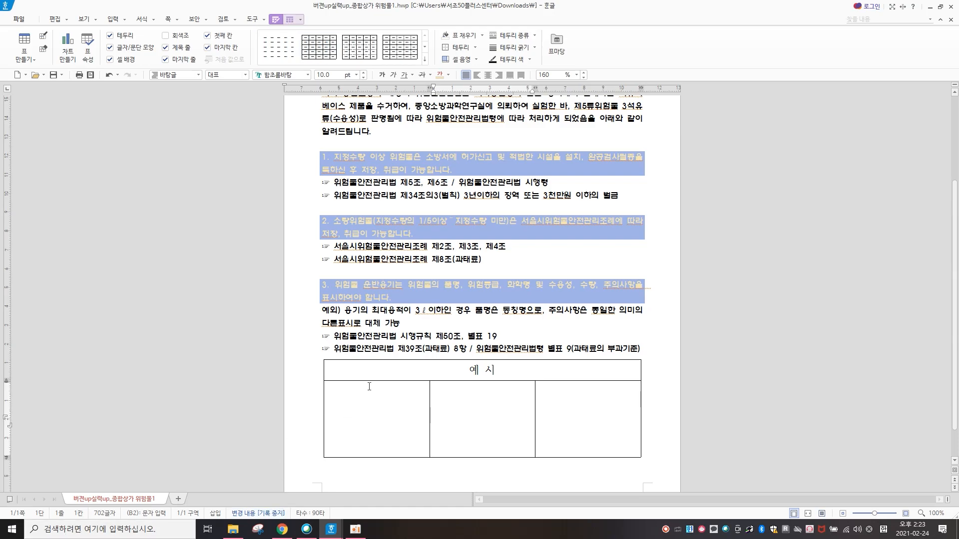
# Step: Insert a nested 4-row, 4-column table with 단에 맞춤 width and 글자처럼 취급 on in the first cell of the second row
pyautogui.click(378, 427)
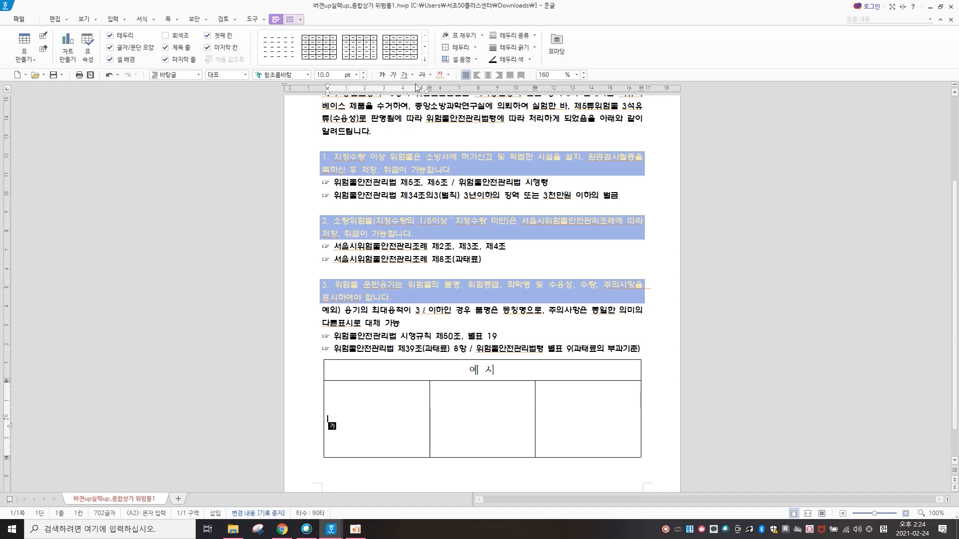
pyautogui.click(59, 22)
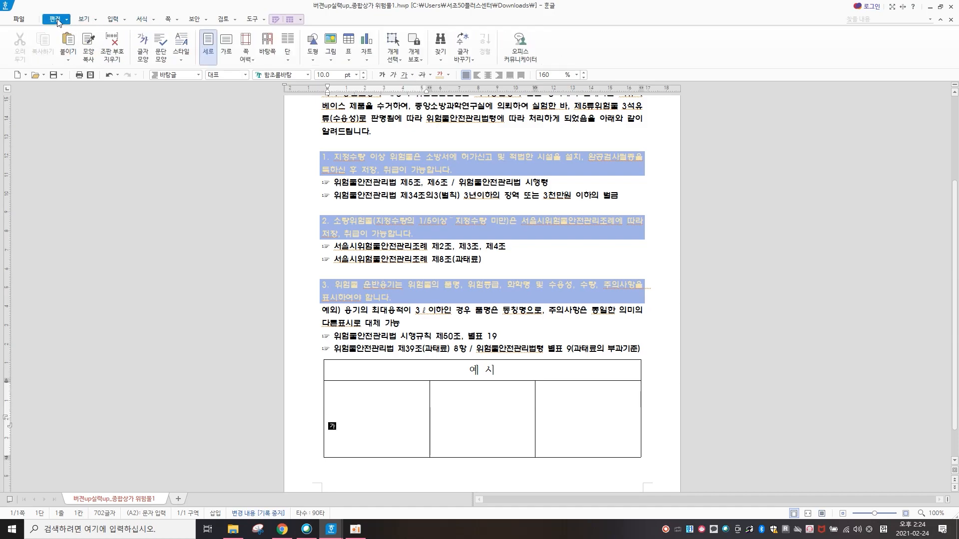
pyautogui.click(349, 43)
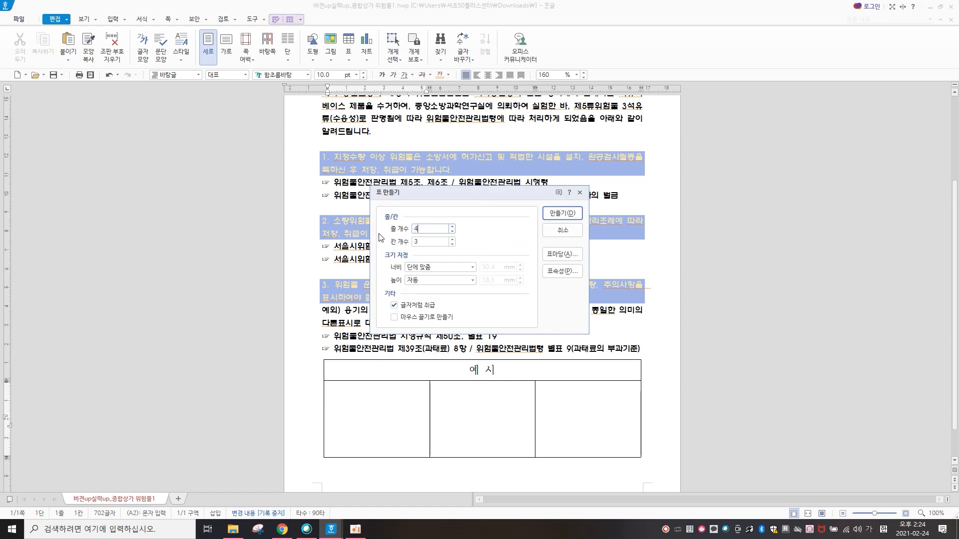
pyautogui.click(415, 240)
pyautogui.write('4')
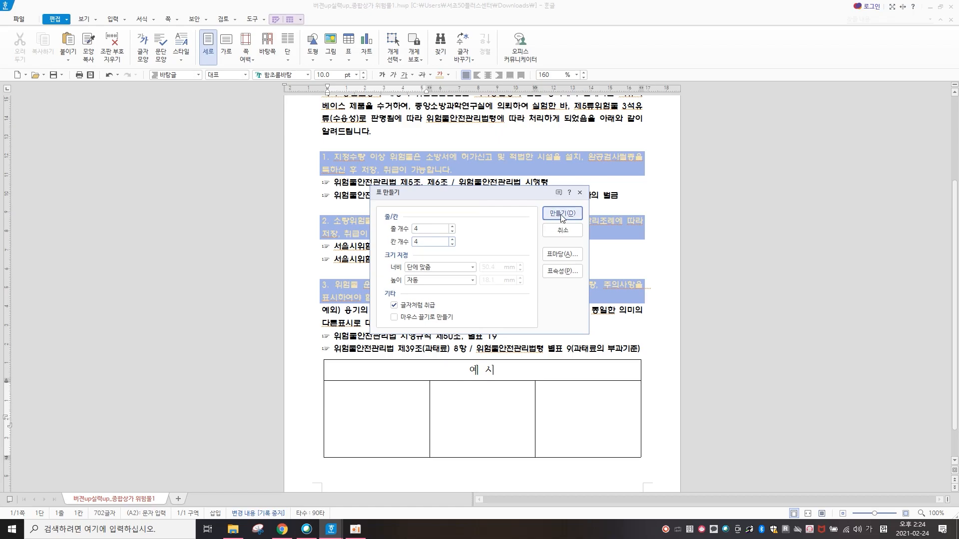
pyautogui.click(561, 215)
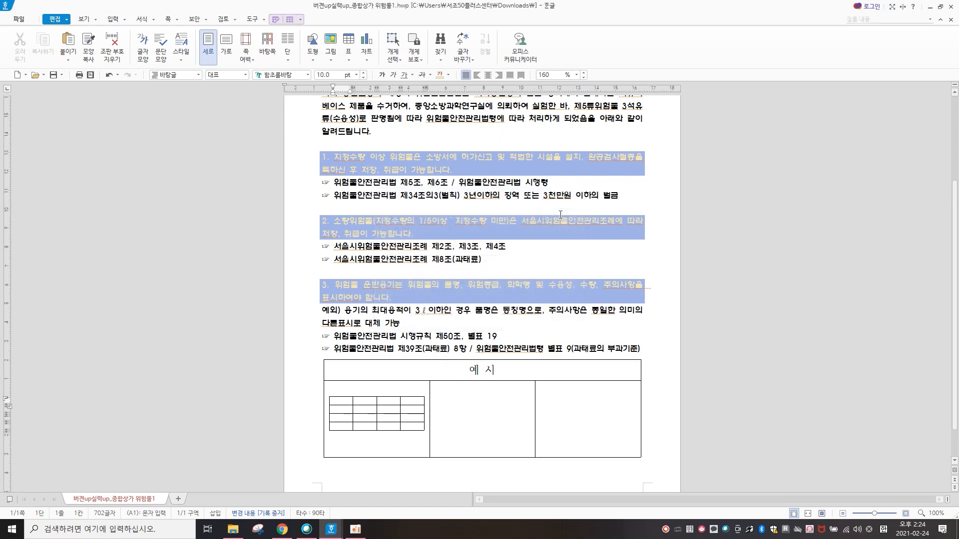
# Step: Stretch the nested 4-by-4 table to about 2.9 cm tall within its cell
pyautogui.click(391, 433)
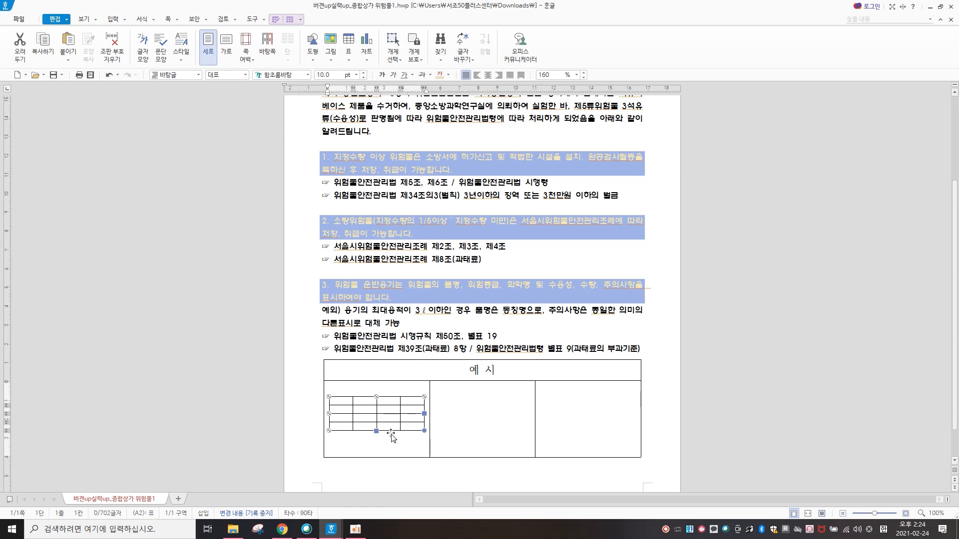
pyautogui.moveTo(376, 431); pyautogui.dragTo(376, 441)
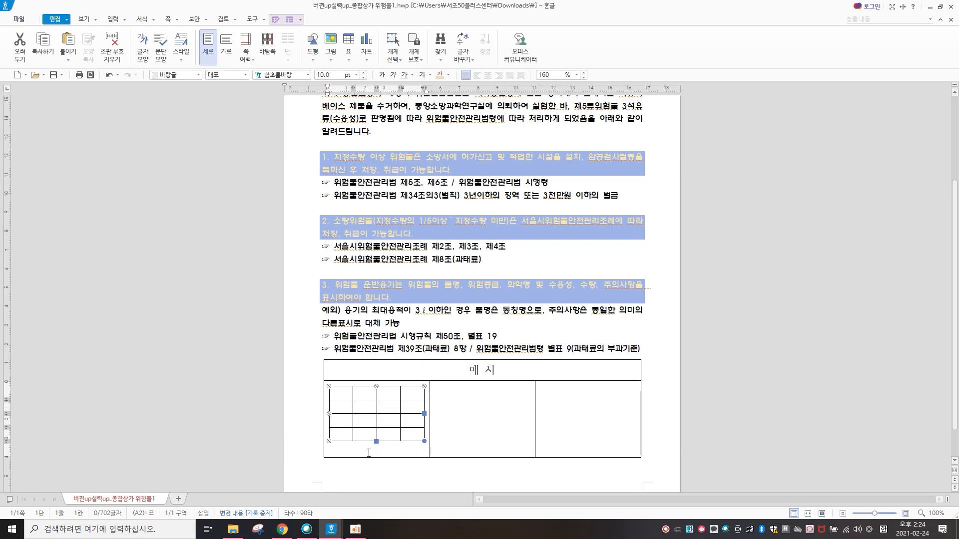
pyautogui.click(366, 453)
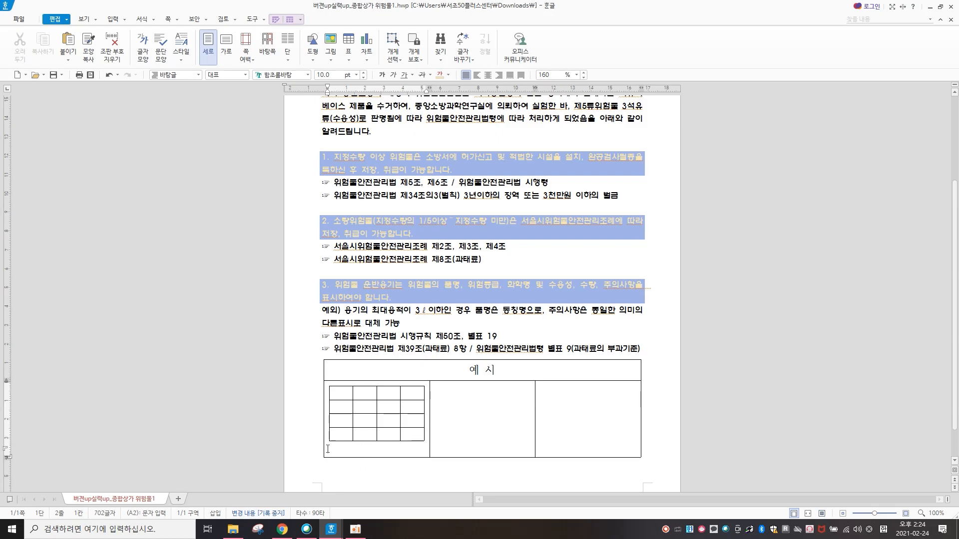
# Step: Remove the empty line beneath the nested table and stretch the nested table slightly taller within its cell
pyautogui.press('BackSpace')
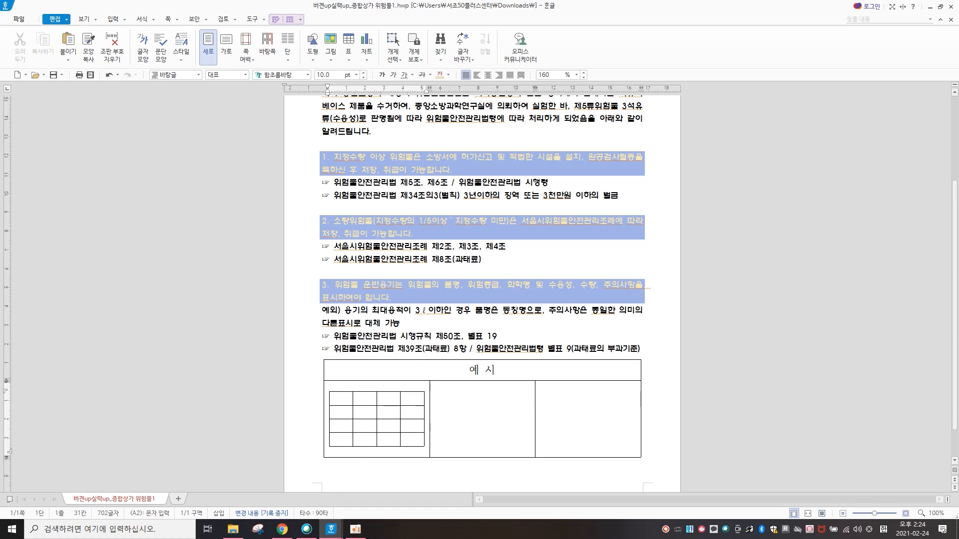
pyautogui.click(404, 447)
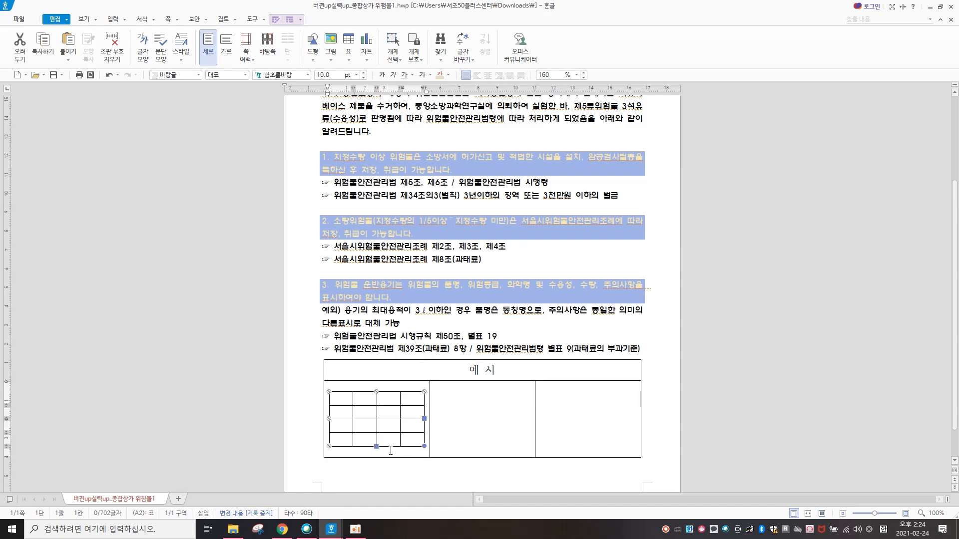
pyautogui.moveTo(379, 450); pyautogui.dragTo(378, 455)
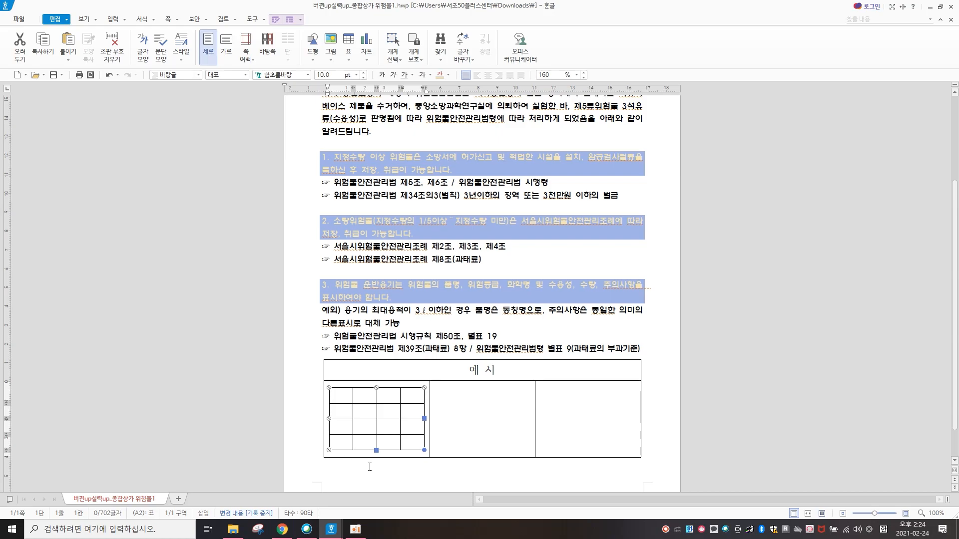
# Step: Merge the four cells of the nested table's last row into one cell
pyautogui.click(347, 444)
pyautogui.moveTo(349, 443); pyautogui.dragTo(412, 442)
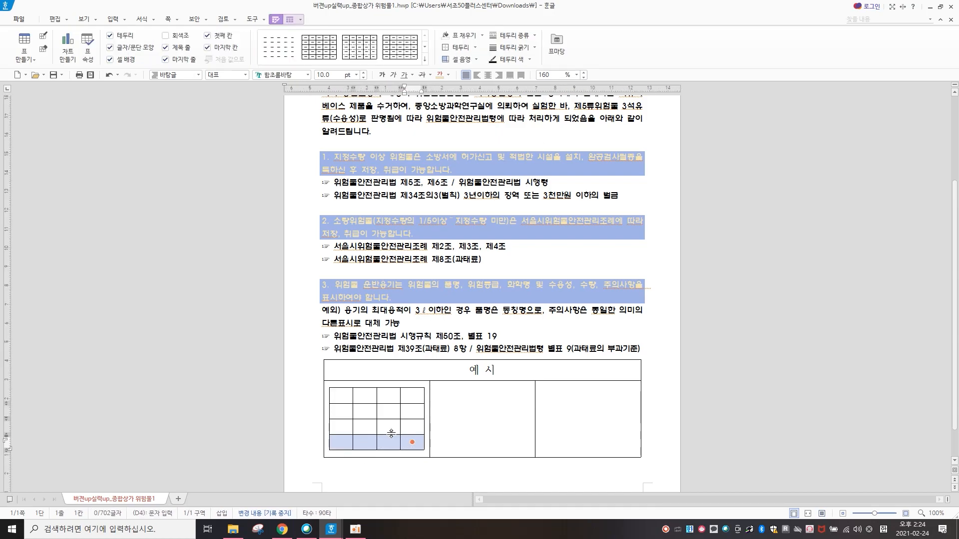
pyautogui.rightClick(415, 442)
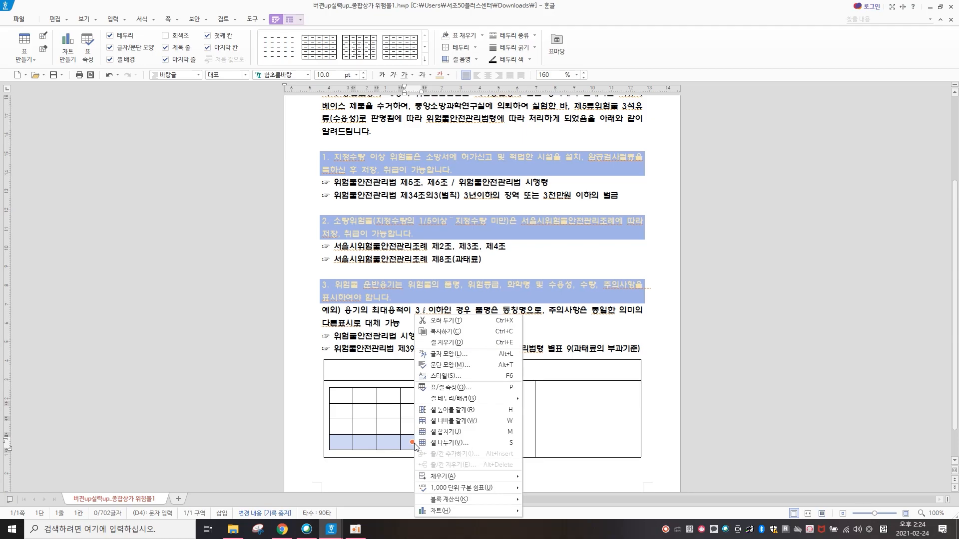
pyautogui.click(451, 431)
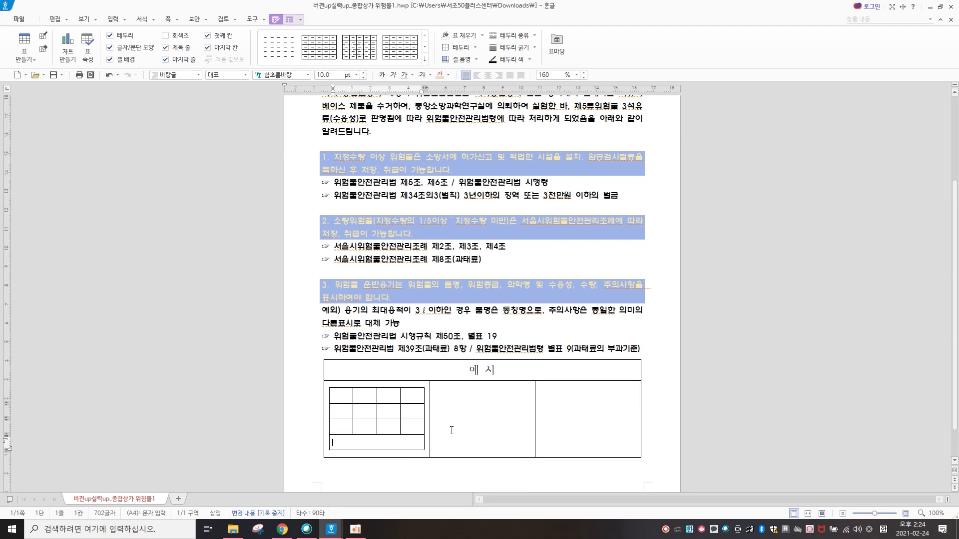
# Step: Enter "화 기 엄 금" with quotation marks in the nested table's merged last row and format it as 12 pt, orange, centre-aligned
pyautogui.write('~화 기 엄 ')
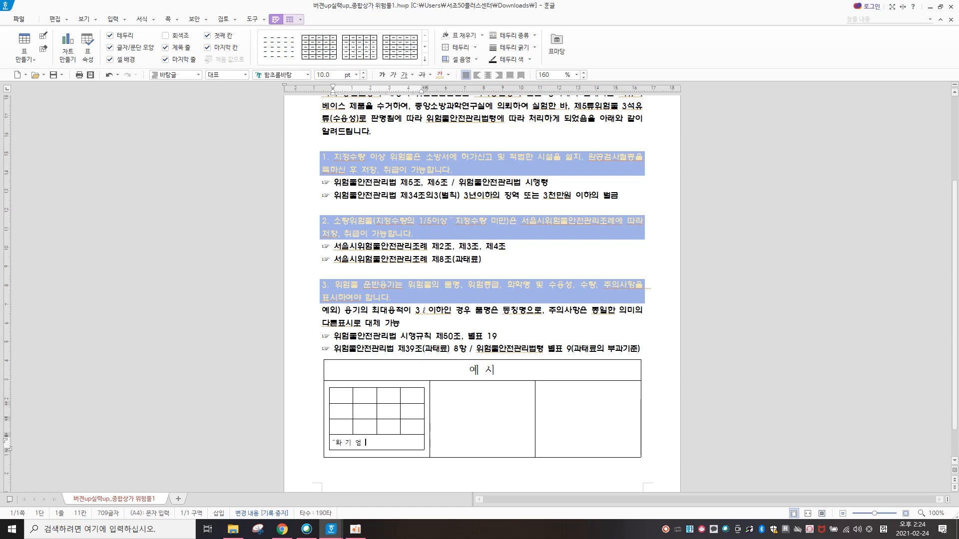
pyautogui.write('금~')
pyautogui.moveTo(378, 443); pyautogui.dragTo(325, 448)
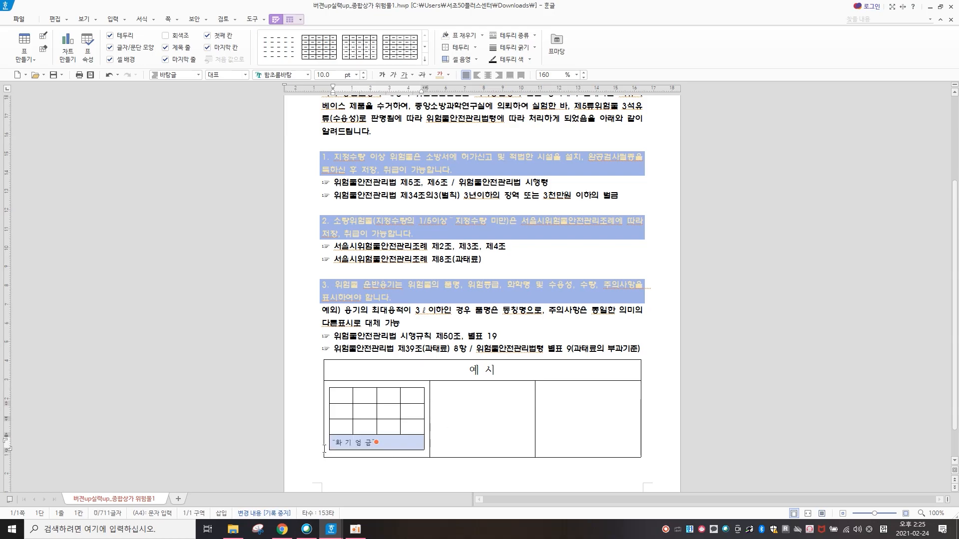
pyautogui.click(364, 73)
pyautogui.click(364, 73)
pyautogui.click(449, 75)
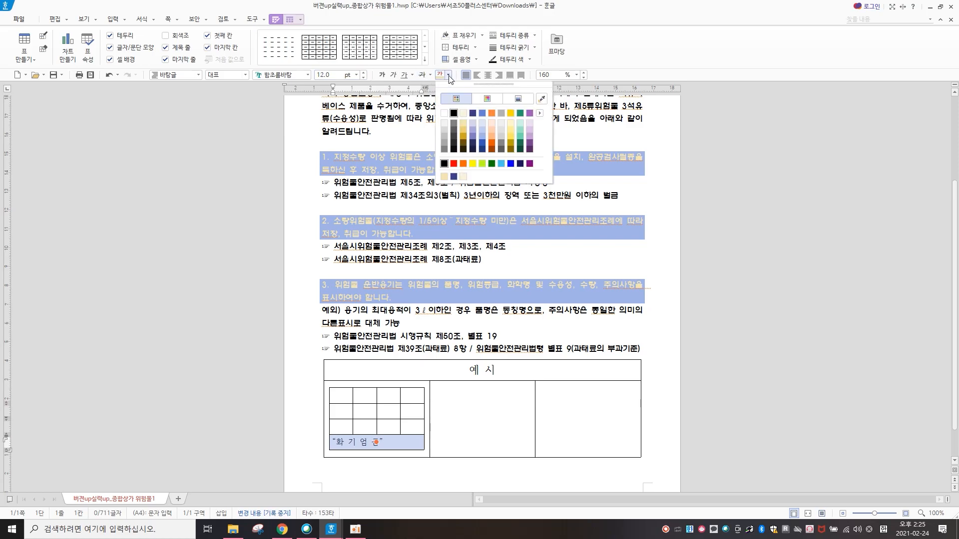
pyautogui.click(464, 163)
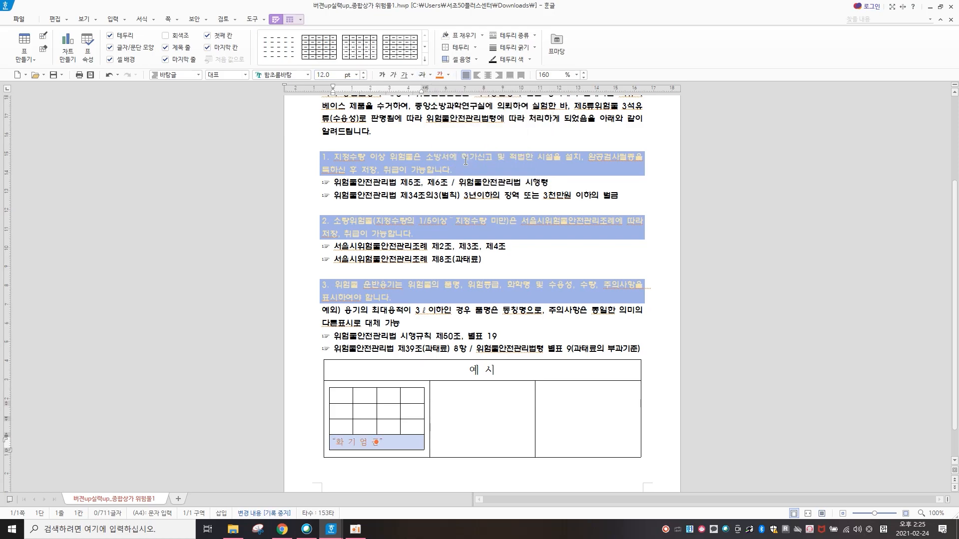
pyautogui.click(488, 75)
# Step: Merge the last three cells of the nested table's second row, and likewise those of its third row
pyautogui.moveTo(372, 411); pyautogui.dragTo(408, 414)
pyautogui.press('m')
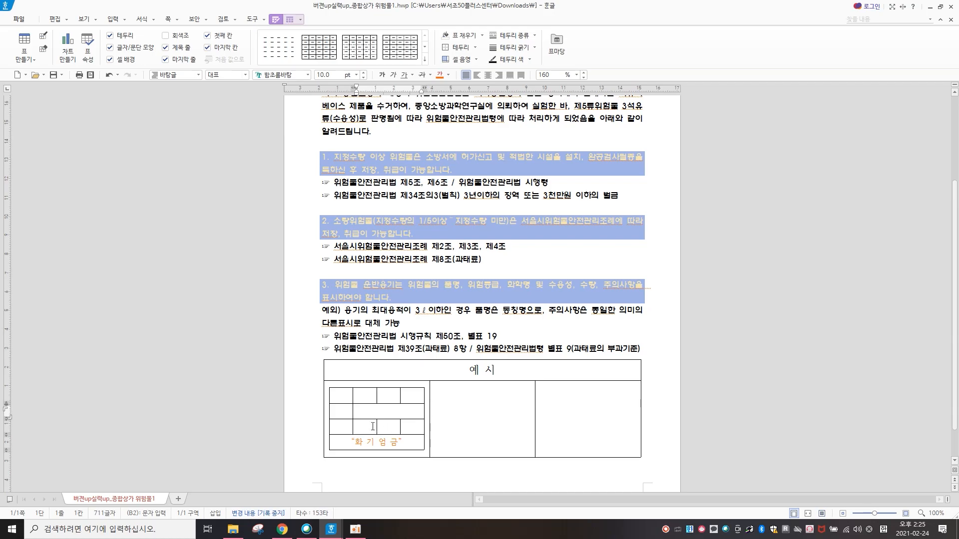
pyautogui.moveTo(365, 428); pyautogui.dragTo(413, 427)
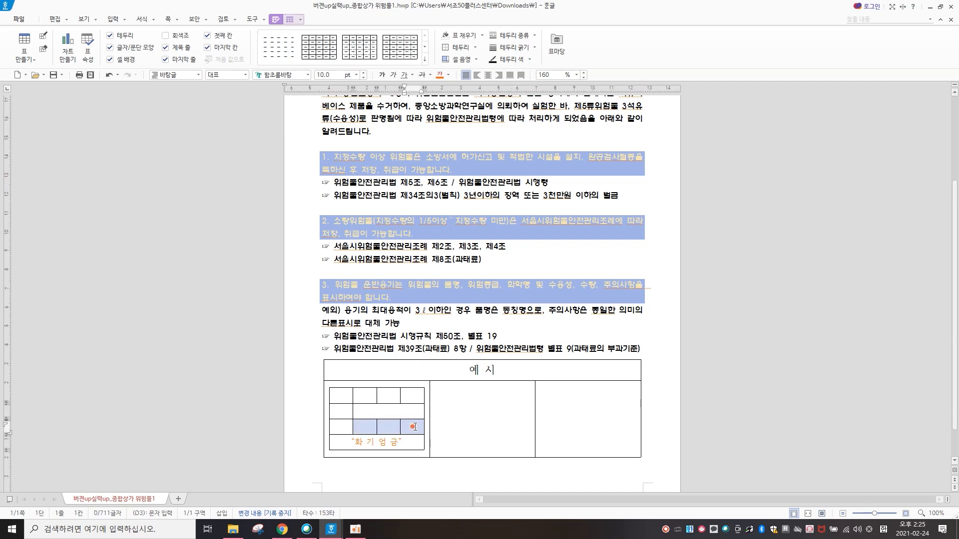
pyautogui.press('m')
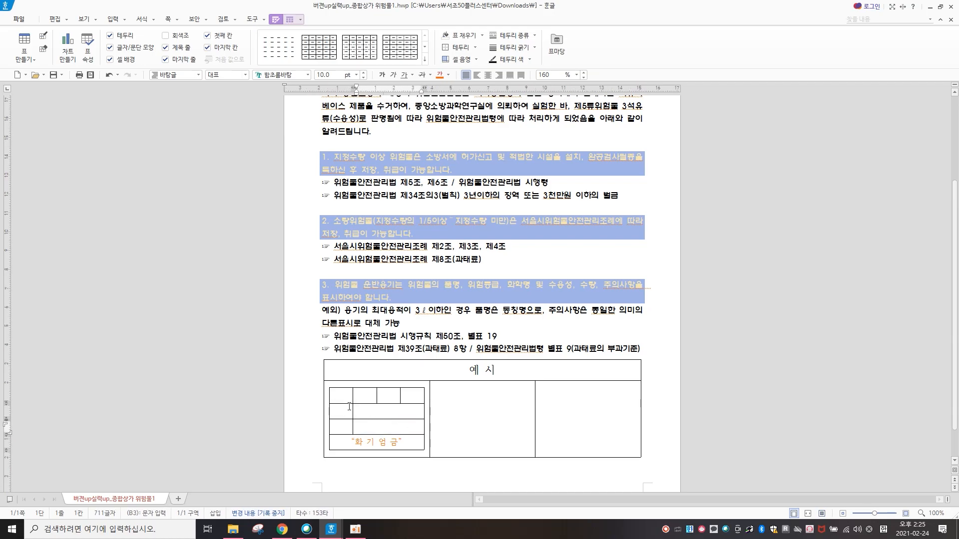
# Step: Enter 화학명 in the first cell of the nested table's second row
pyautogui.click(331, 409)
pyautogui.write('회')
pyautogui.write('기')
pyautogui.write('명')
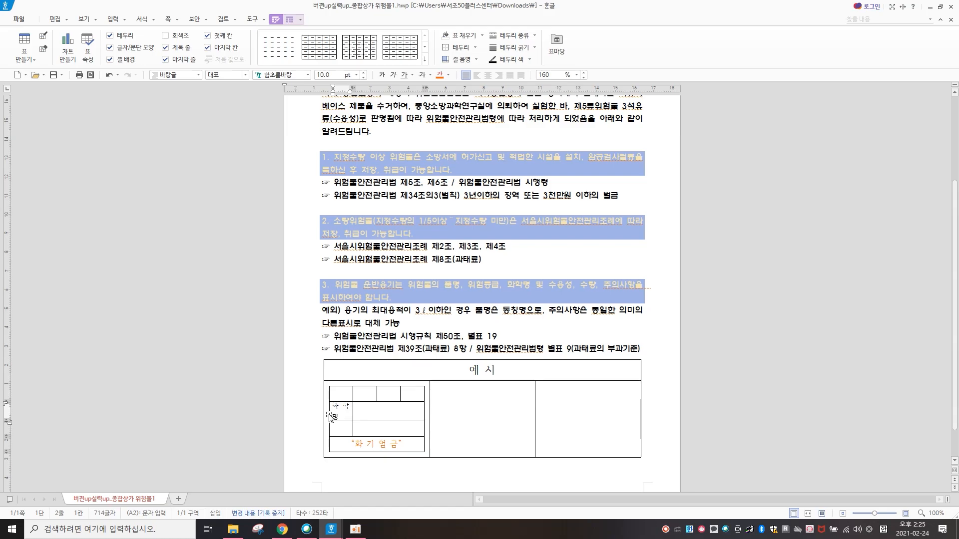
# Step: Set the 화학명 label to 9 pt and tighten its letter spacing to fit on one line
pyautogui.click(348, 415)
pyautogui.moveTo(348, 415); pyautogui.dragTo(331, 407)
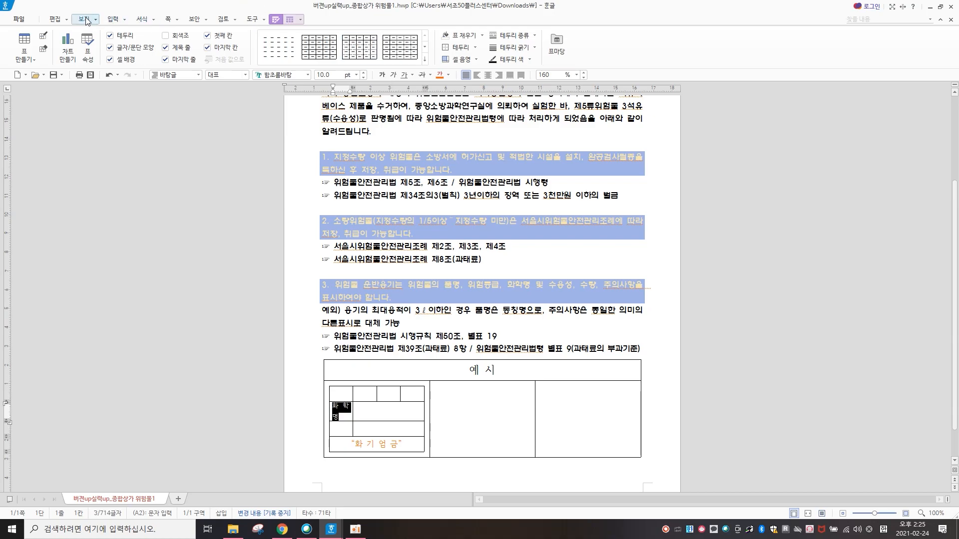
pyautogui.click(142, 22)
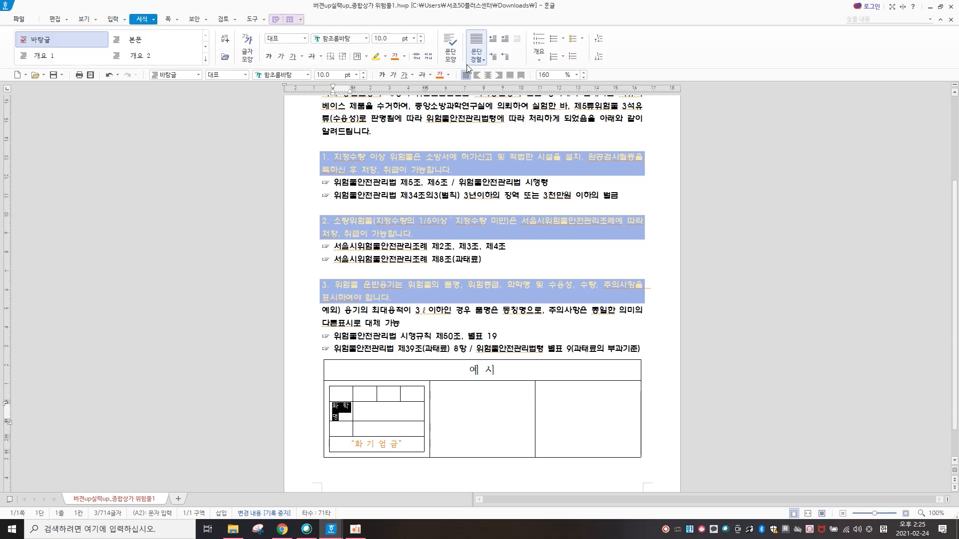
pyautogui.click(419, 56)
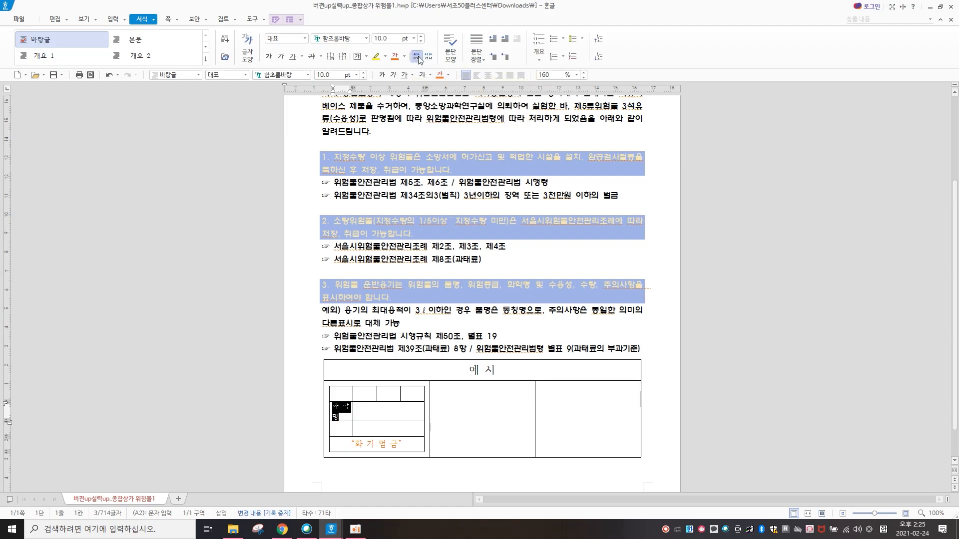
pyautogui.click(416, 57)
pyautogui.click(416, 57)
pyautogui.click(417, 57)
pyautogui.click(417, 57)
pyautogui.click(417, 57)
pyautogui.click(416, 57)
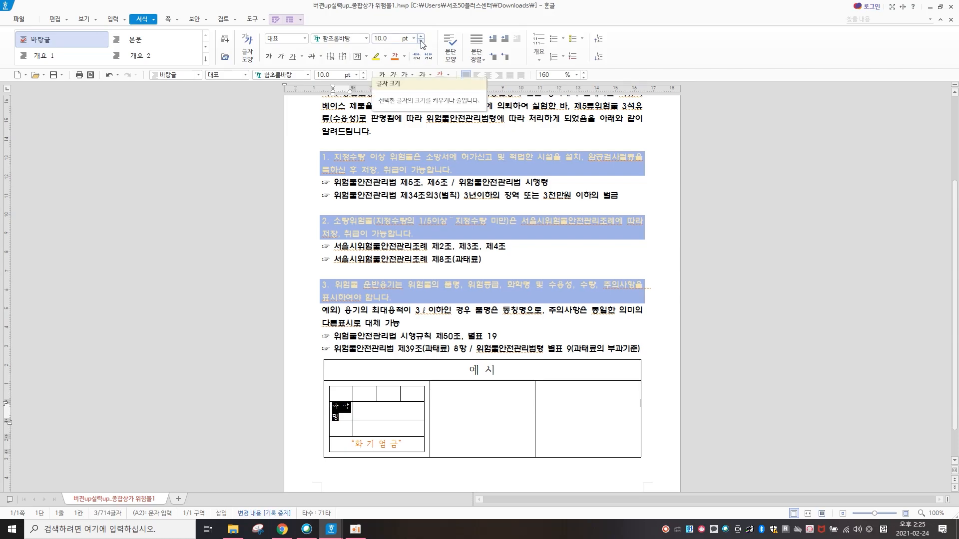
pyautogui.click(422, 42)
pyautogui.click(429, 58)
pyautogui.click(429, 58)
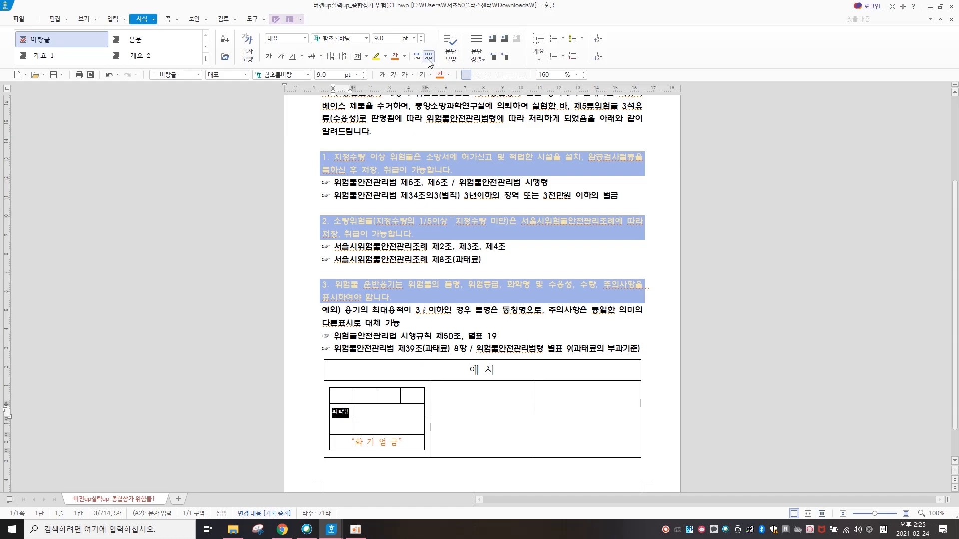
# Step: Enter 수량 in the first cell of the nested table's third row and 등급 in the last cell of its first row
pyautogui.click(344, 426)
pyautogui.write('수 ㄹ')
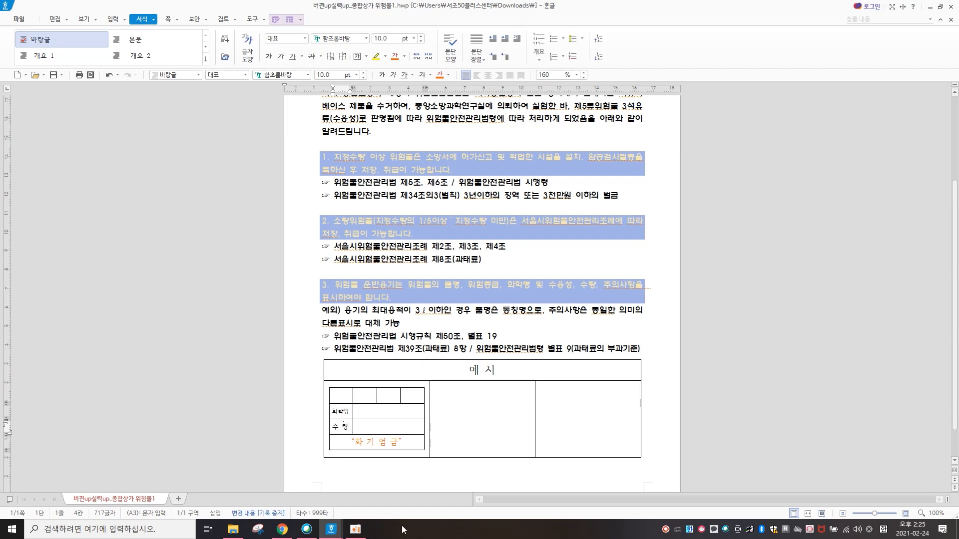
pyautogui.press('Left')
pyautogui.press('BackSpace')
pyautogui.click(407, 400)
pyautogui.write('ㄷㄱ')
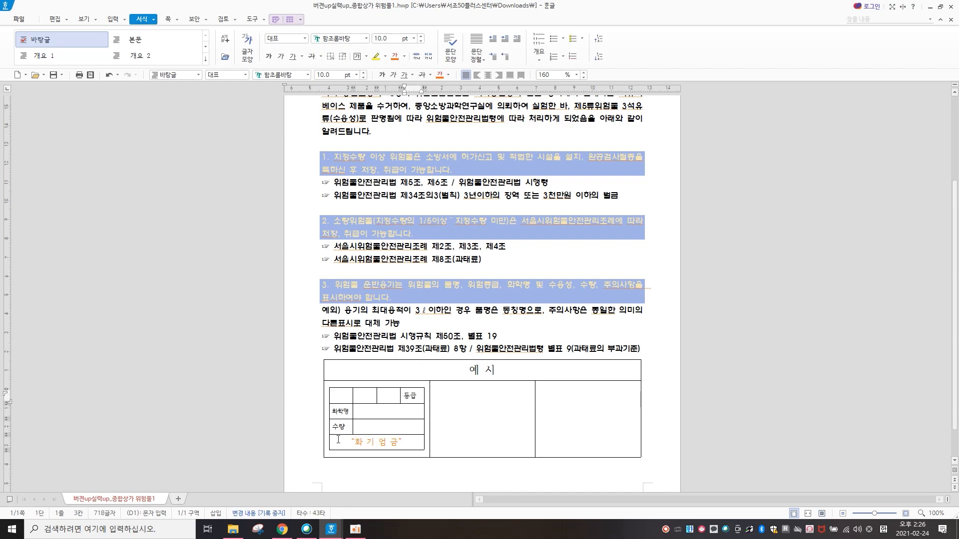
# Step: Enter 제1석유 in the second cell of the nested table's first row and set it to 8 pt
pyautogui.click(364, 400)
pyautogui.write('ㅈ')
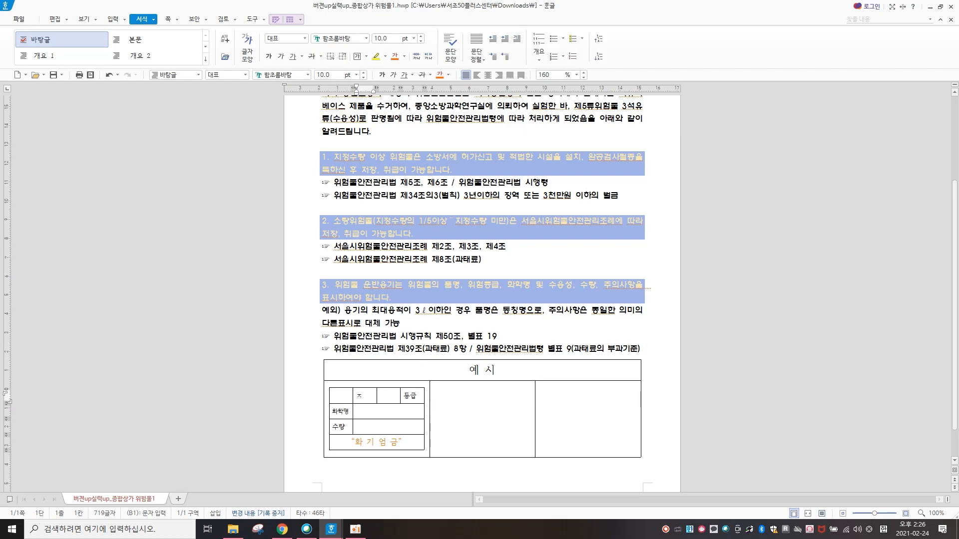
pyautogui.write('1')
pyautogui.write('서')
pyautogui.write('ㅇ')
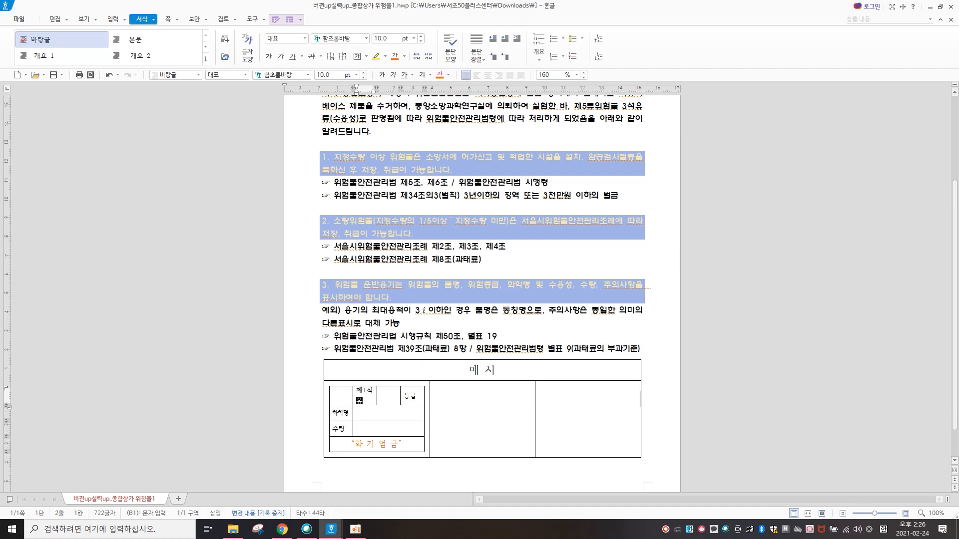
pyautogui.write('ㅠ')
pyautogui.moveTo(363, 401); pyautogui.dragTo(358, 392)
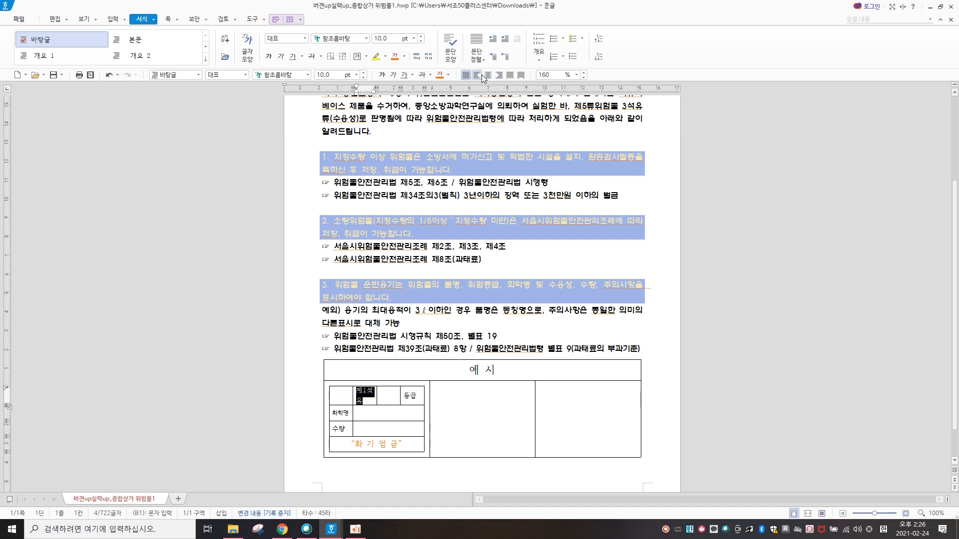
pyautogui.click(422, 41)
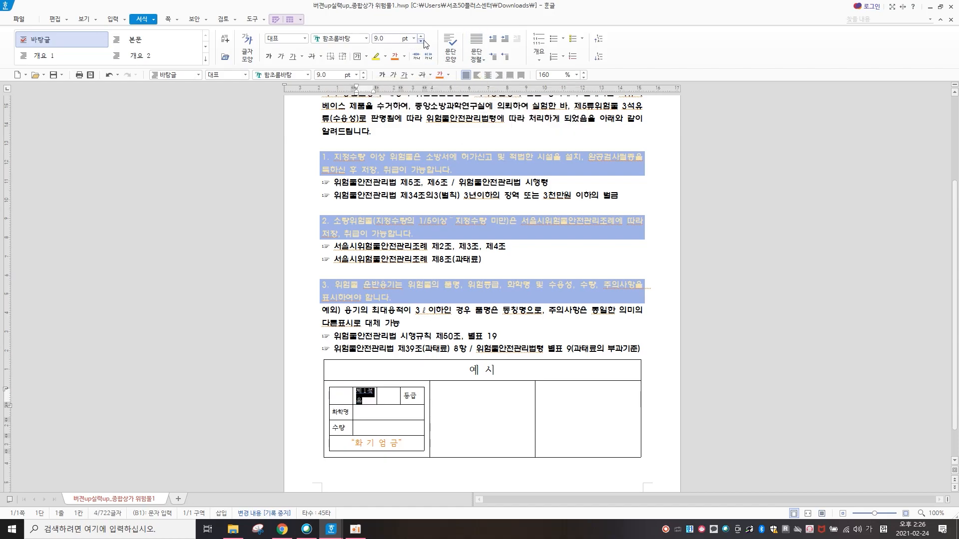
pyautogui.click(422, 43)
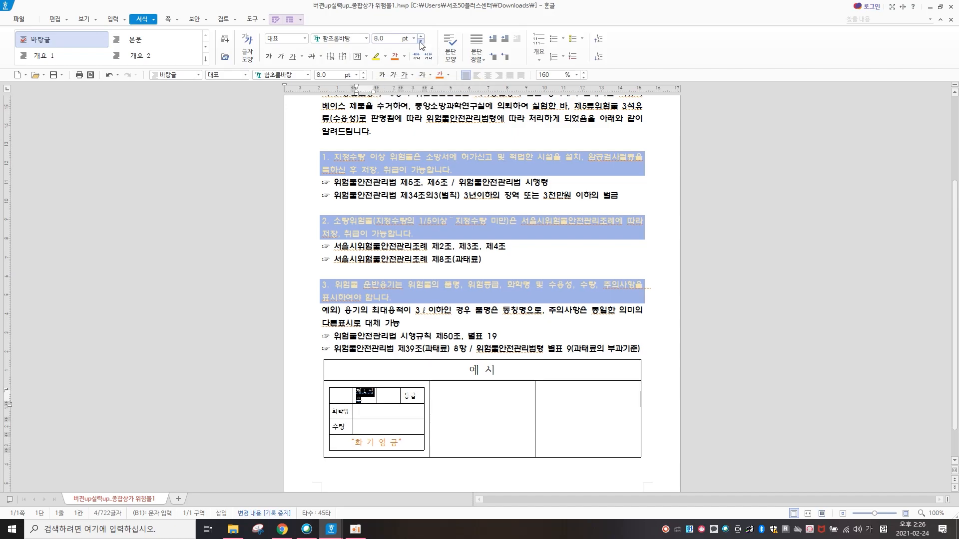
# Step: Widen the first cell of the outer table's second row and stretch the nested table to fill the added width
pyautogui.click(436, 426)
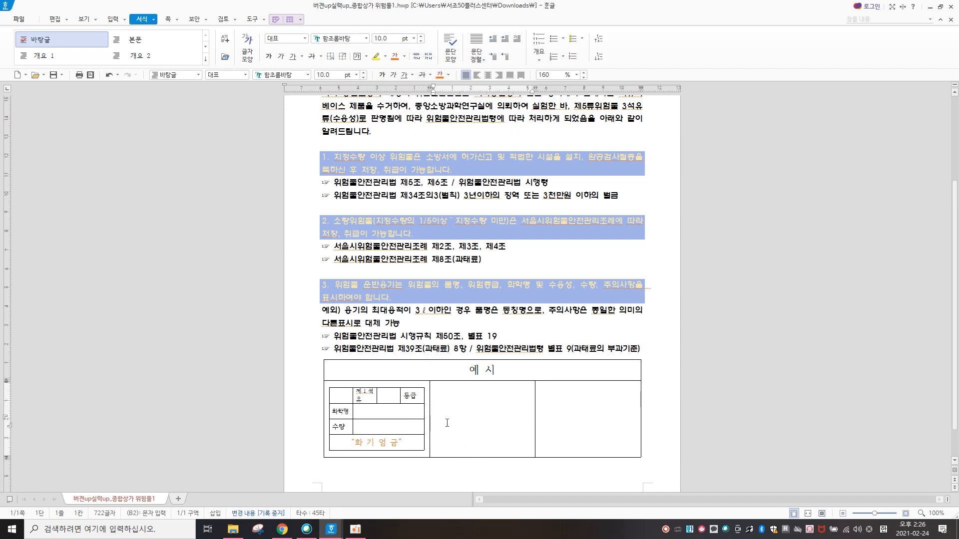
pyautogui.moveTo(444, 411); pyautogui.dragTo(448, 411)
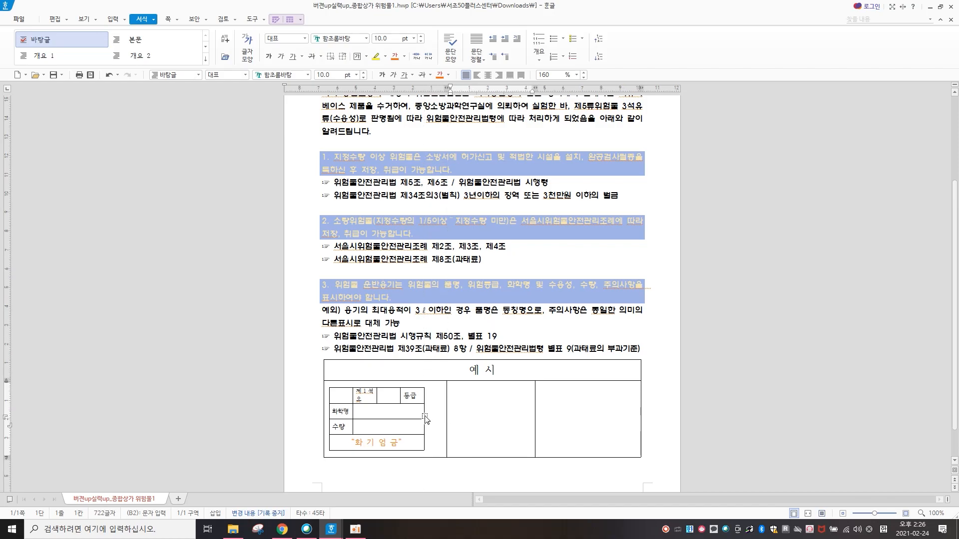
pyautogui.click(425, 417)
pyautogui.moveTo(425, 417); pyautogui.dragTo(439, 417)
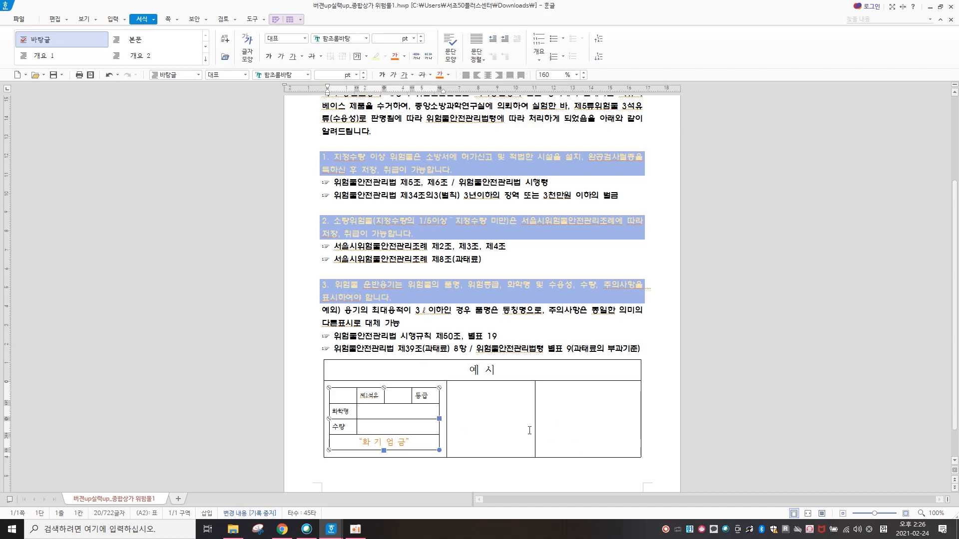
# Step: Make the two empty cells in the outer table's second row equal in width
pyautogui.moveTo(491, 420); pyautogui.dragTo(586, 423)
pyautogui.rightClick(586, 424)
pyautogui.click(622, 422)
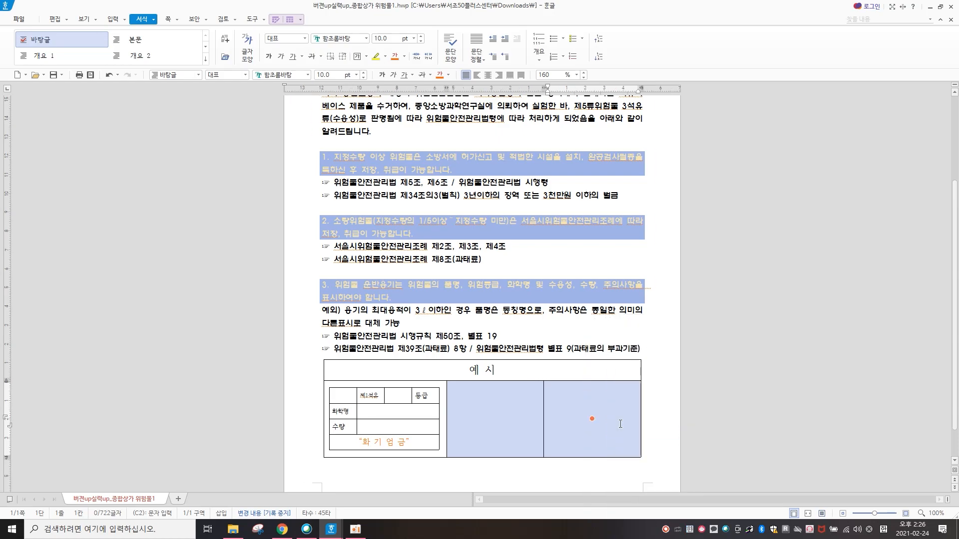
# Step: Enter 제2석유 in the third cell of the nested table's first row and set it to 9 pt
pyautogui.click(392, 397)
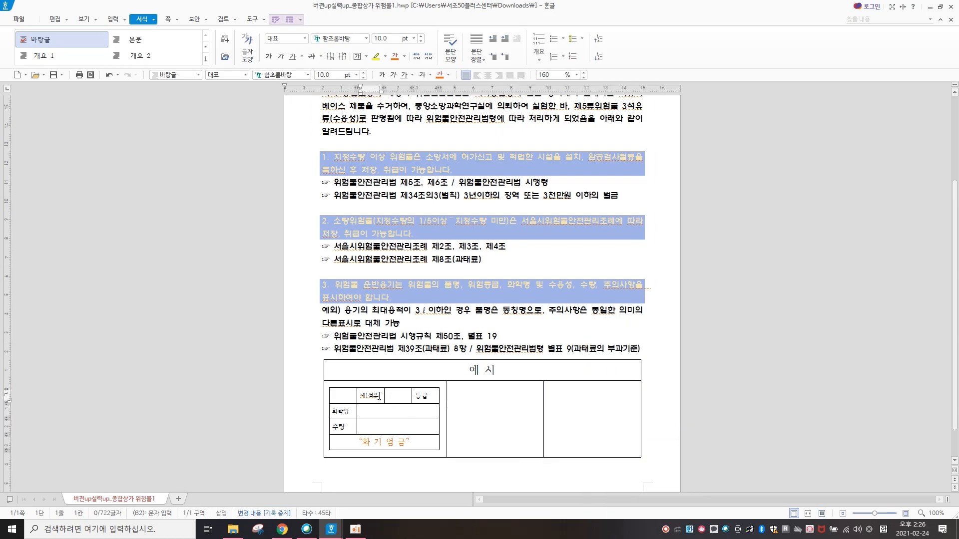
pyautogui.write('ㅈ2석유')
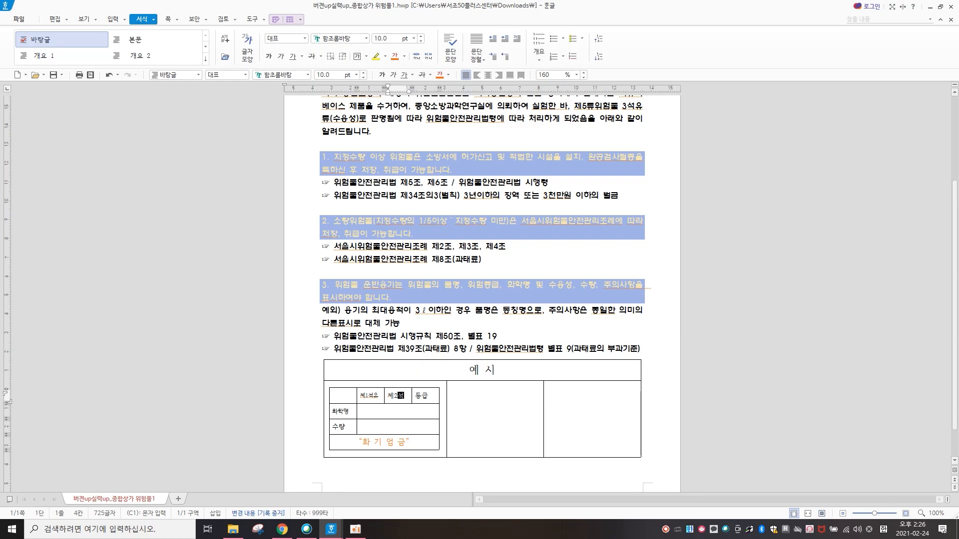
pyautogui.moveTo(401, 401); pyautogui.dragTo(388, 388)
pyautogui.click(421, 41)
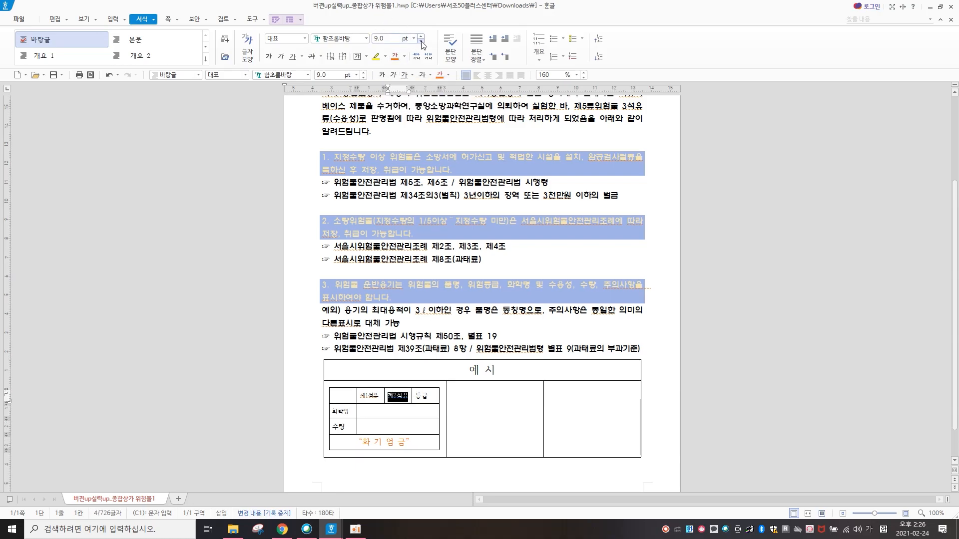
# Step: Enter 품명 in the nested table's first cell and place the cursor in the outer table's empty middle cell
pyautogui.click(346, 398)
pyautogui.write('품ㅇ')
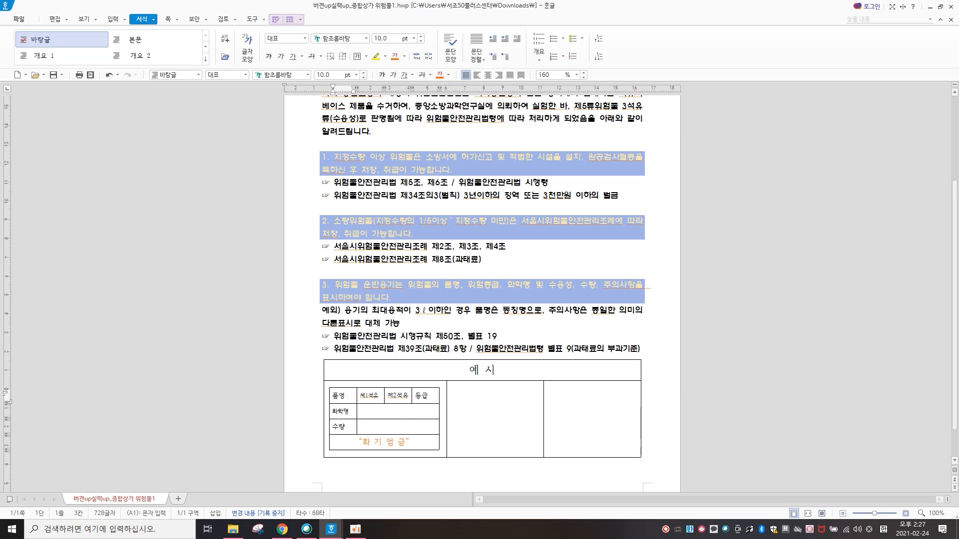
pyautogui.click(504, 448)
pyautogui.scroll(-1, 620, 487)
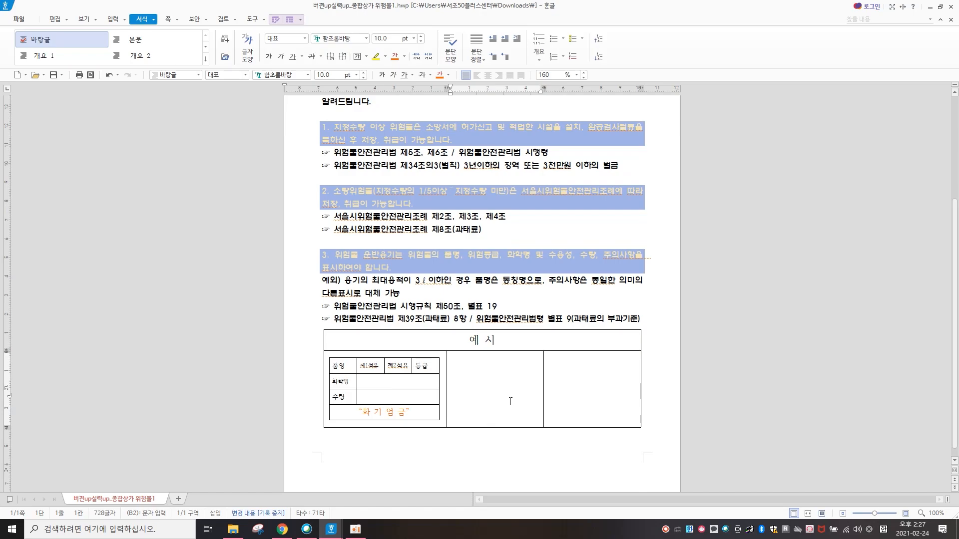
# Step: Insert picture 1 from the 다운로드 folder into the outer table's middle cell with 마우스로 크기 지정 turned off
pyautogui.write('가')
pyautogui.press('BackSpace')
pyautogui.click(55, 19)
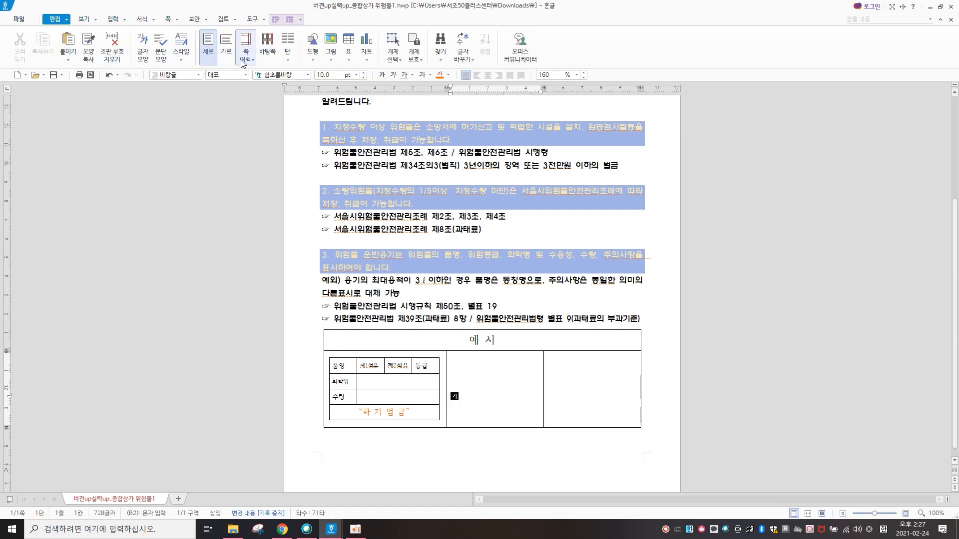
pyautogui.click(331, 43)
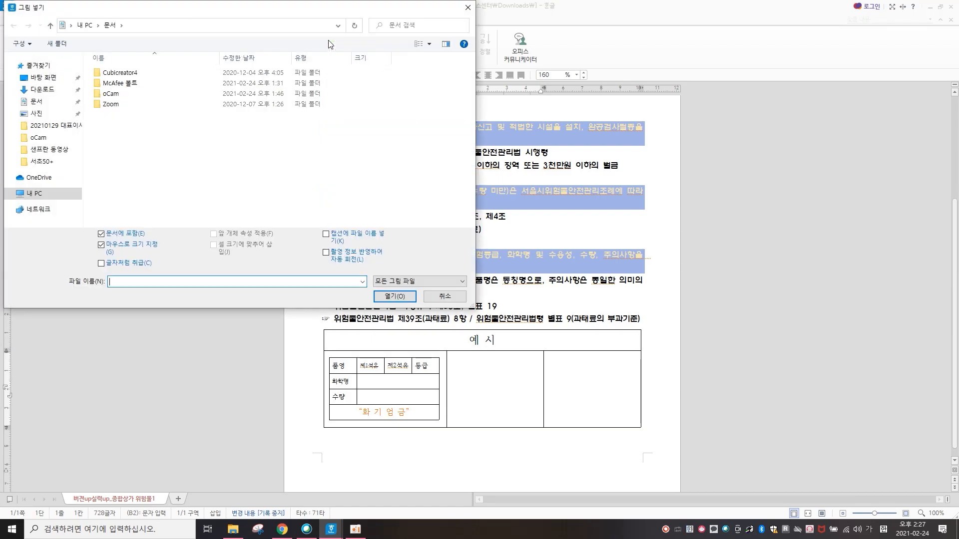
pyautogui.click(50, 92)
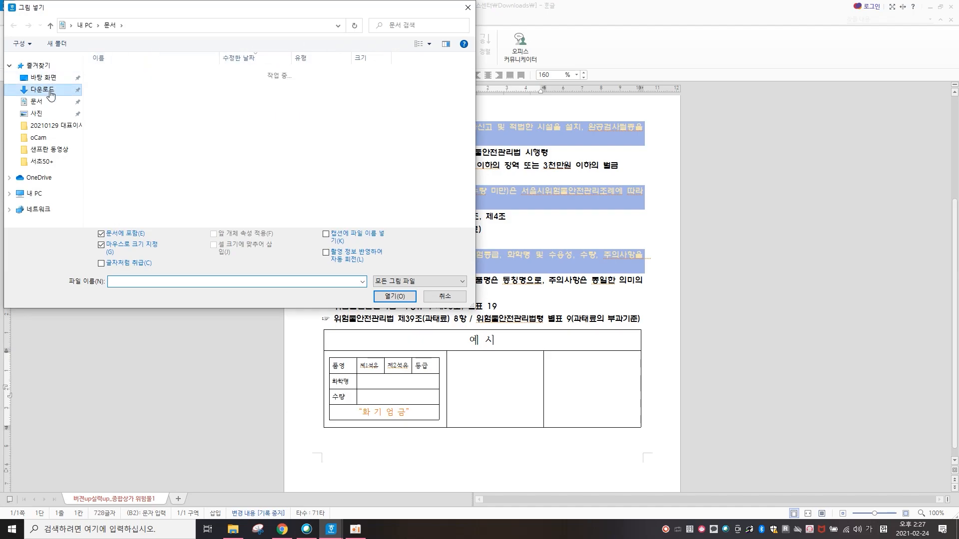
pyautogui.click(104, 87)
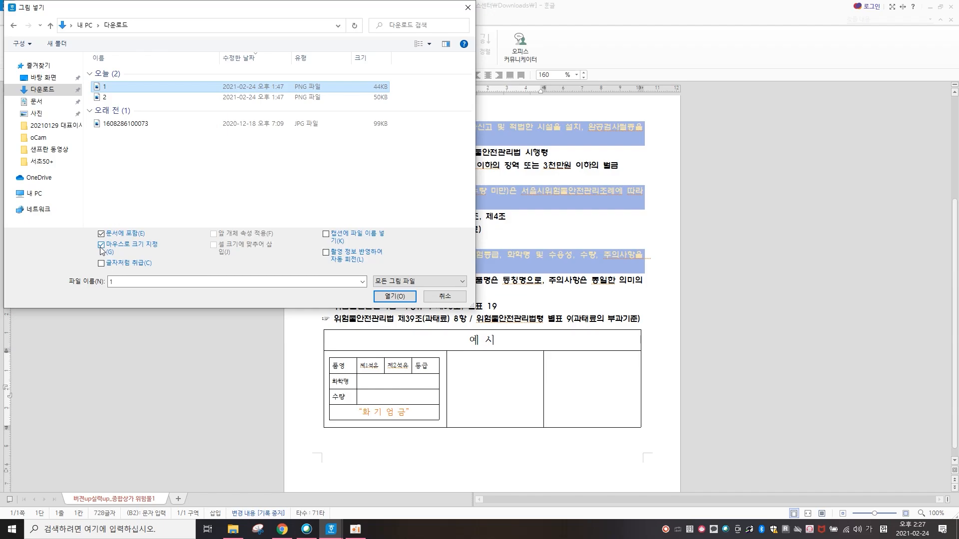
pyautogui.click(394, 296)
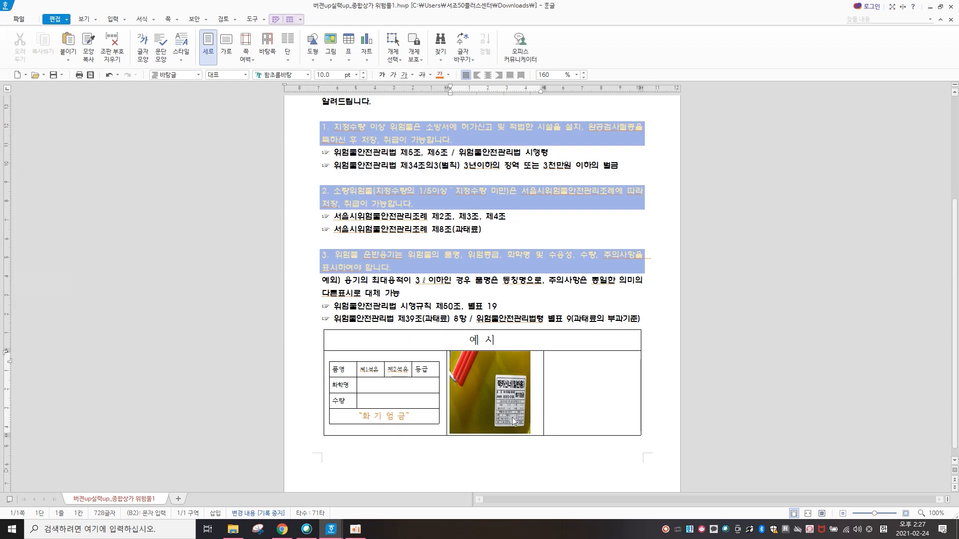
# Step: Widen the middle cell's picture to about 47 mm and delete it
pyautogui.click(524, 415)
pyautogui.moveTo(530, 392); pyautogui.dragTo(538, 392)
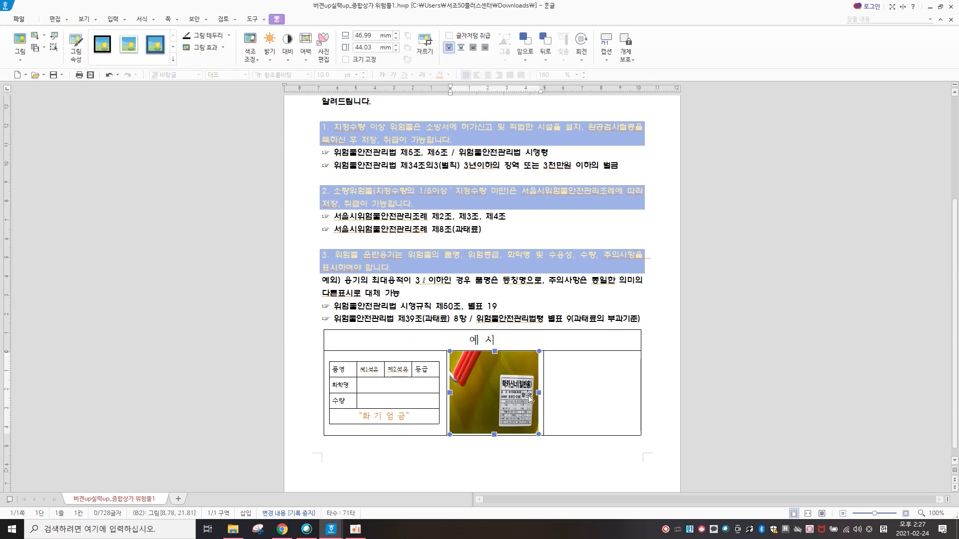
pyautogui.press('Delete')
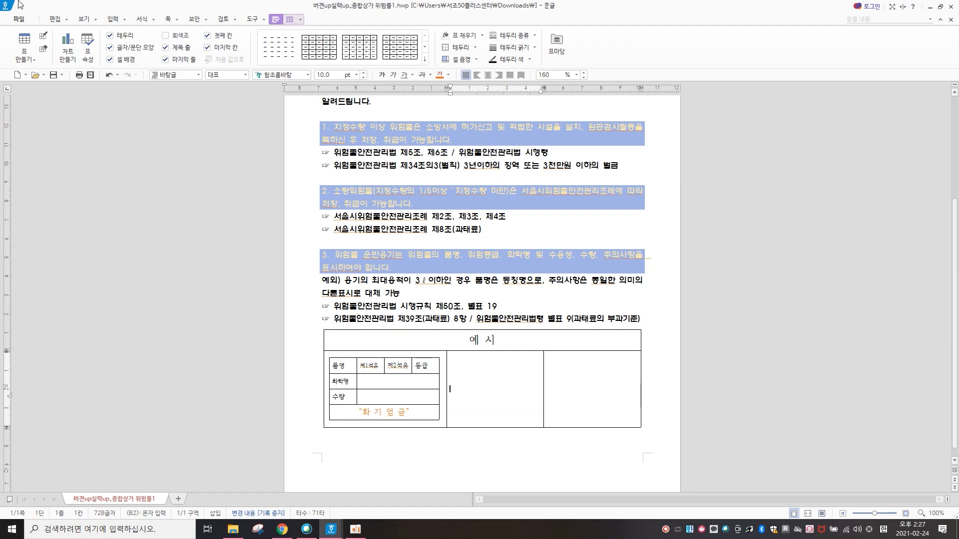
# Step: Insert picture 1 with 마우스로 크기 지정 turned on, drawing it about 29 × 30 mm over the middle cell
pyautogui.click(56, 19)
pyautogui.click(331, 43)
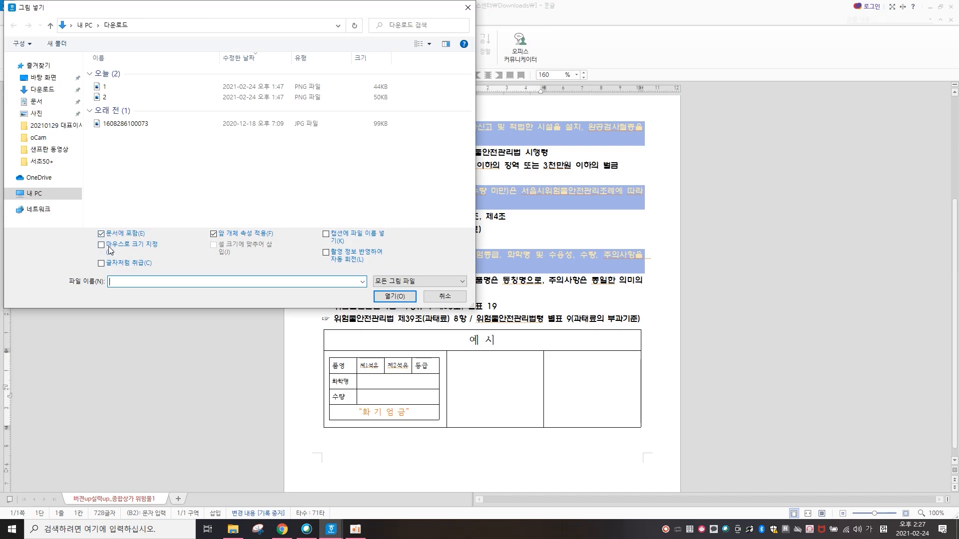
pyautogui.click(107, 246)
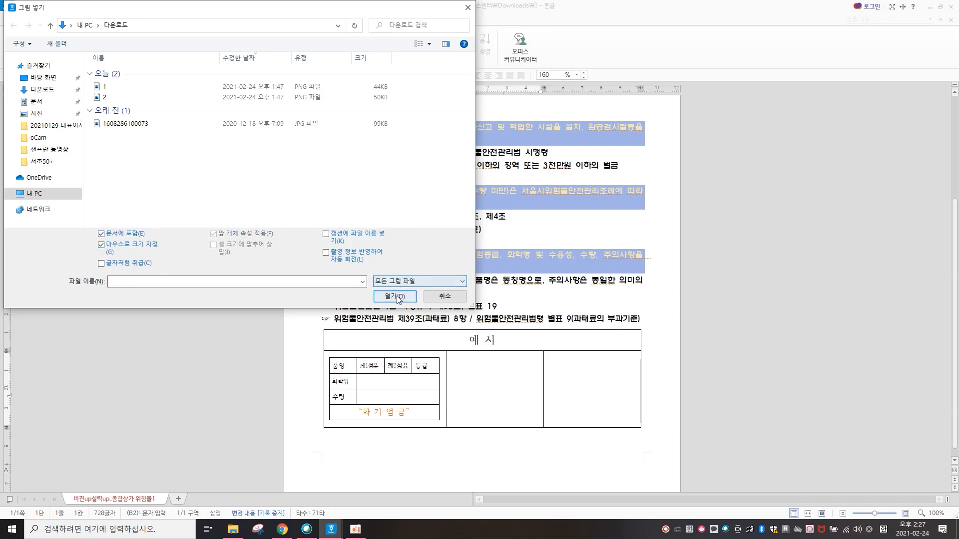
pyautogui.click(100, 86)
pyautogui.click(394, 296)
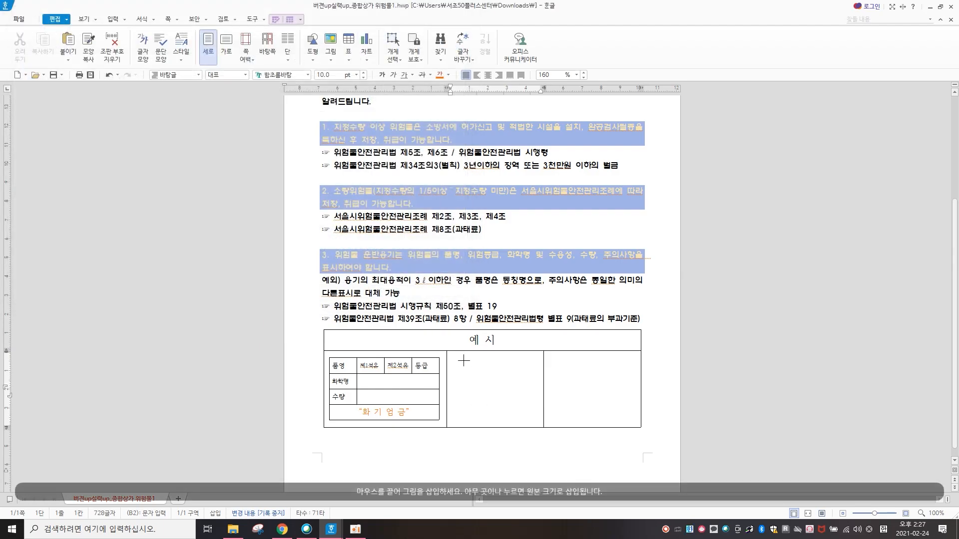
pyautogui.moveTo(464, 360); pyautogui.dragTo(519, 417)
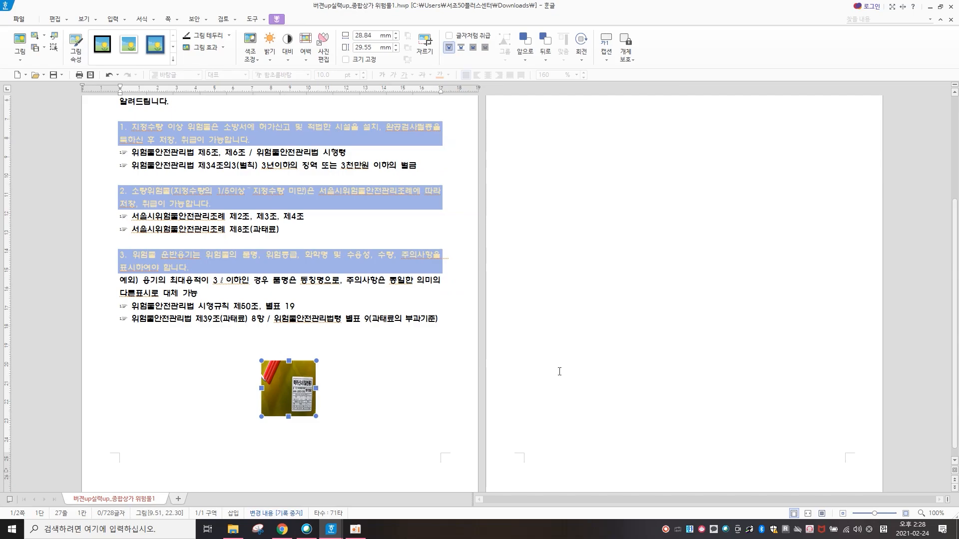
# Step: Set the drawn picture's text wrapping to in front of text and move it into the outer table's middle cell
pyautogui.scroll(5, 602, 359)
pyautogui.scroll(-5, 171, 376)
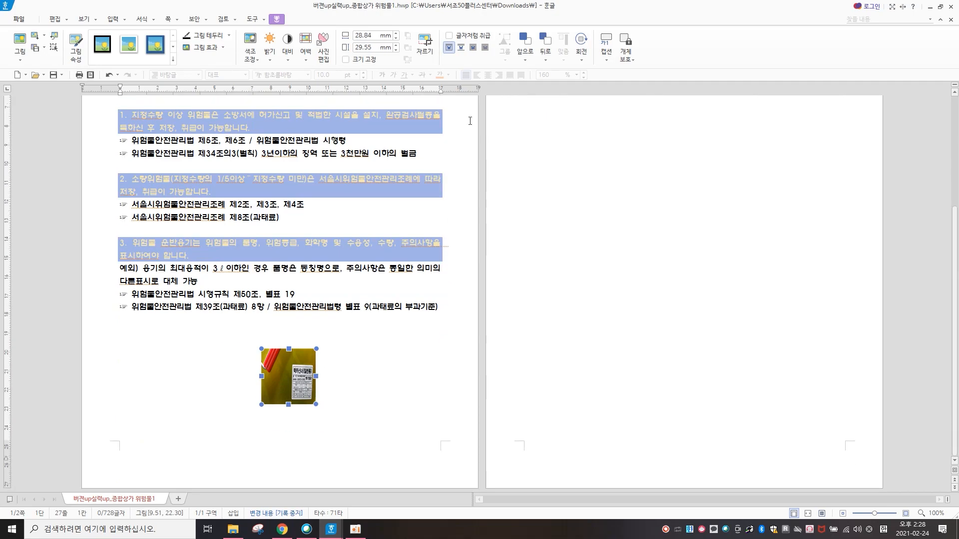
pyautogui.click(475, 51)
pyautogui.moveTo(288, 375); pyautogui.dragTo(287, 391)
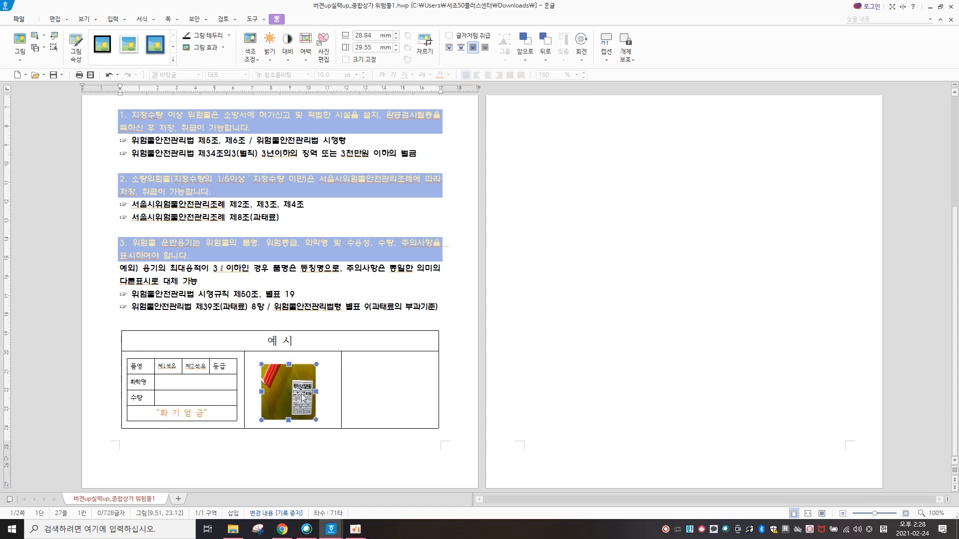
# Step: Reposition the picture within the middle cell and enlarge it to about 40 × 36 mm
pyautogui.moveTo(302, 397); pyautogui.dragTo(326, 382)
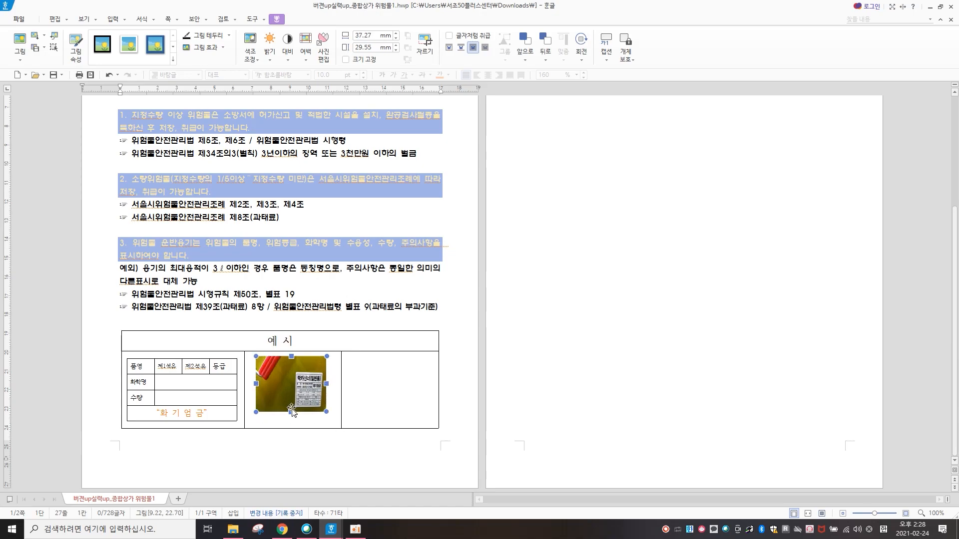
pyautogui.moveTo(290, 412); pyautogui.dragTo(290, 424)
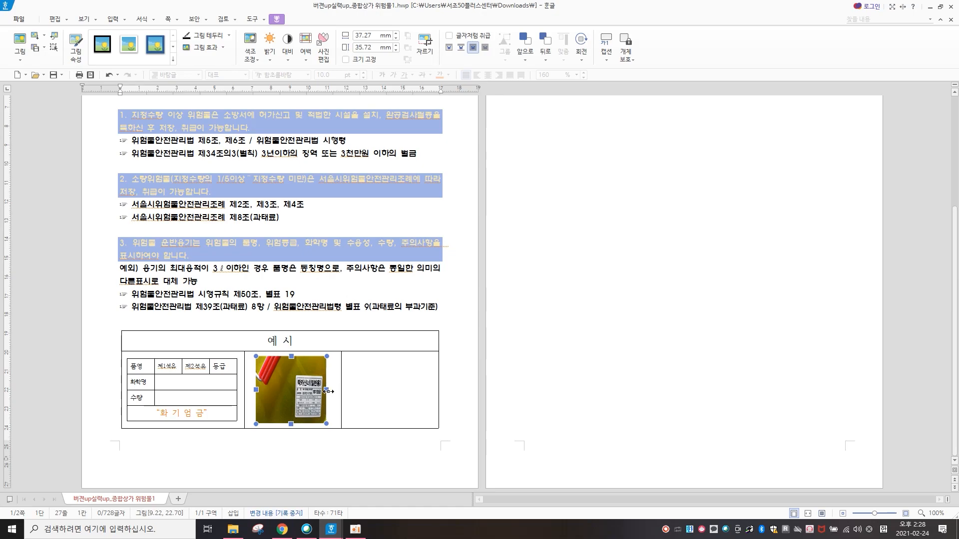
pyautogui.moveTo(327, 392); pyautogui.dragTo(331, 390)
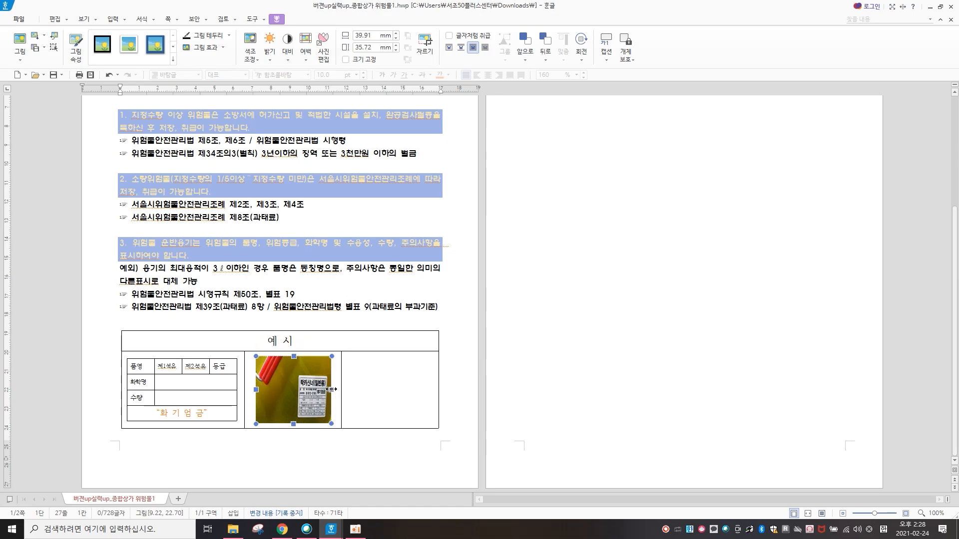
# Step: Try the 자리 차지 and 글 뒤로 wrapping options on the picture and delete it
pyautogui.click(459, 48)
pyautogui.scroll(-4, 621, 258)
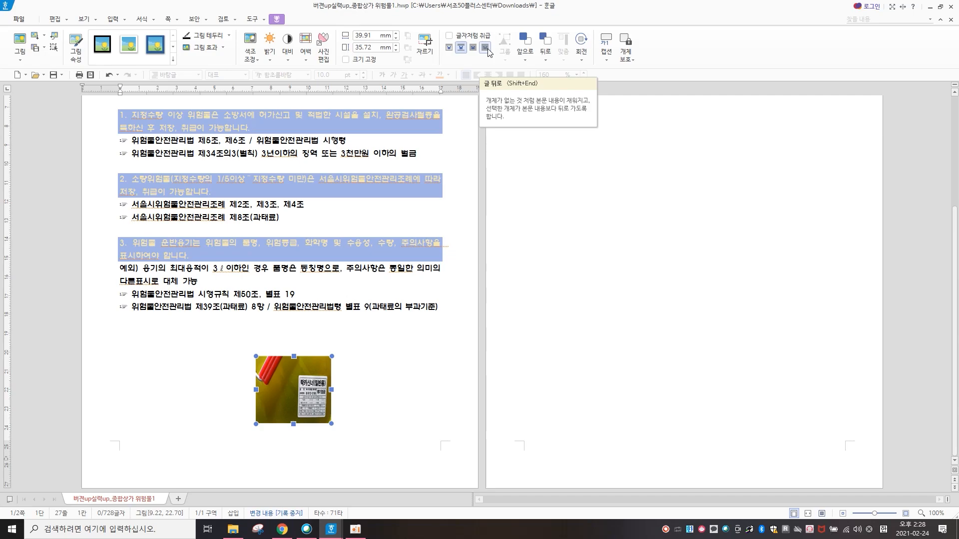
pyautogui.click(484, 49)
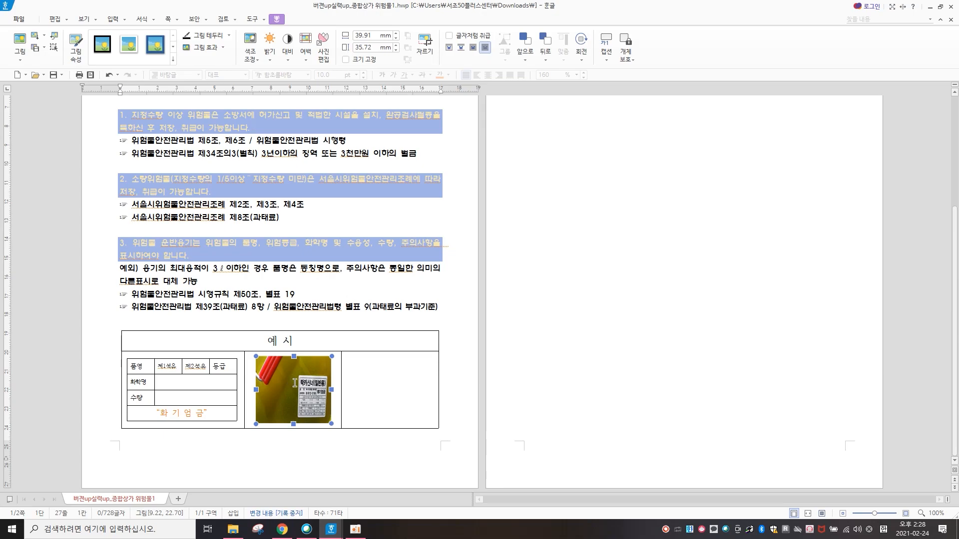
pyautogui.press('Delete')
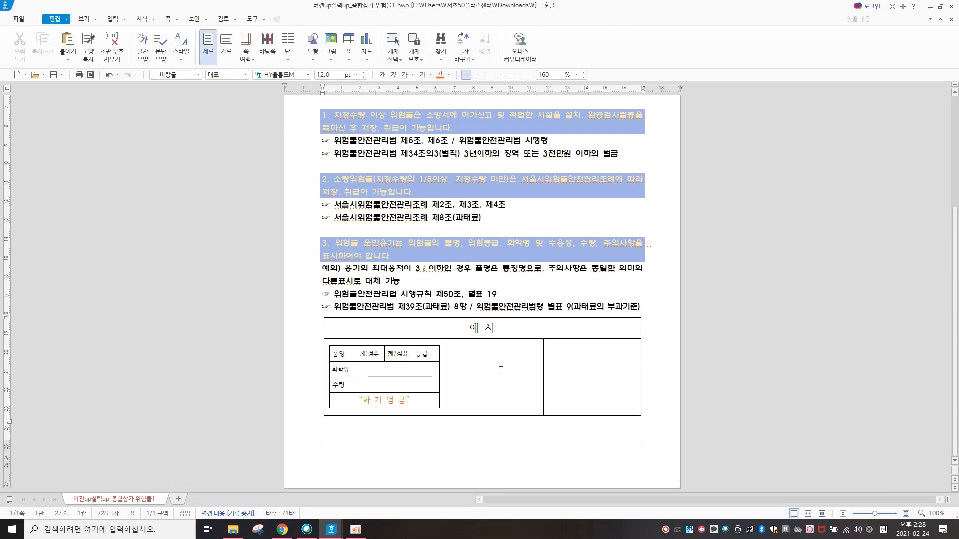
# Step: Insert picture 1 into the outer table's middle cell with 마우스로 크기 지정 turned off
pyautogui.click(501, 370)
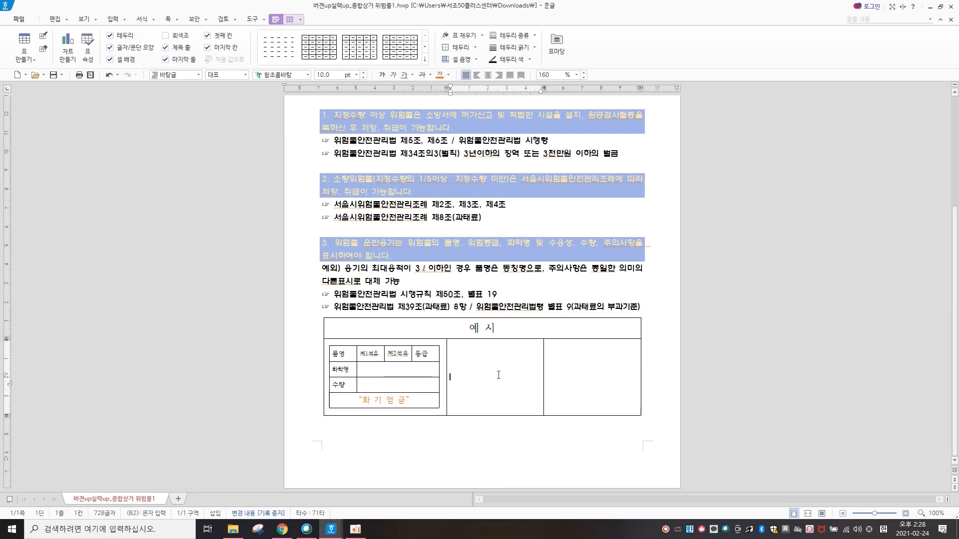
pyautogui.click(56, 22)
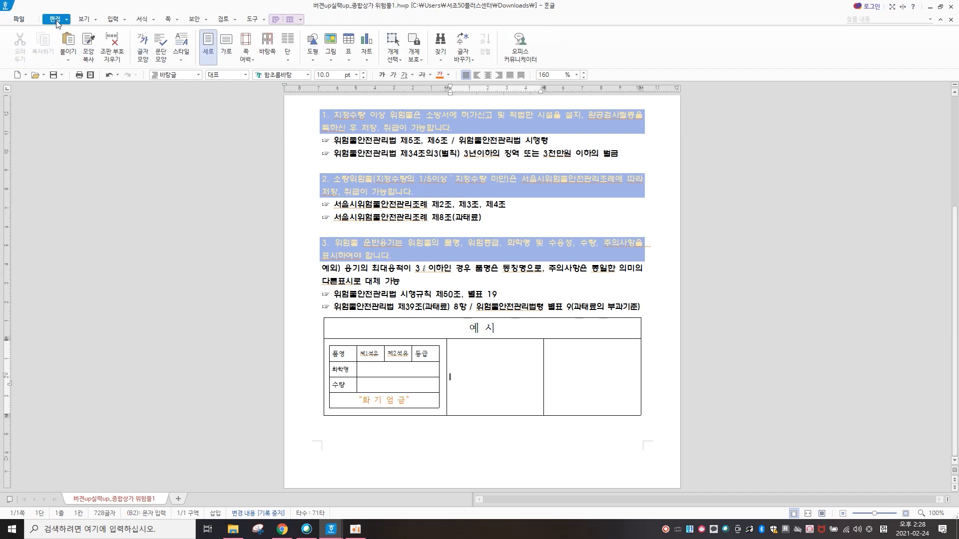
pyautogui.click(331, 40)
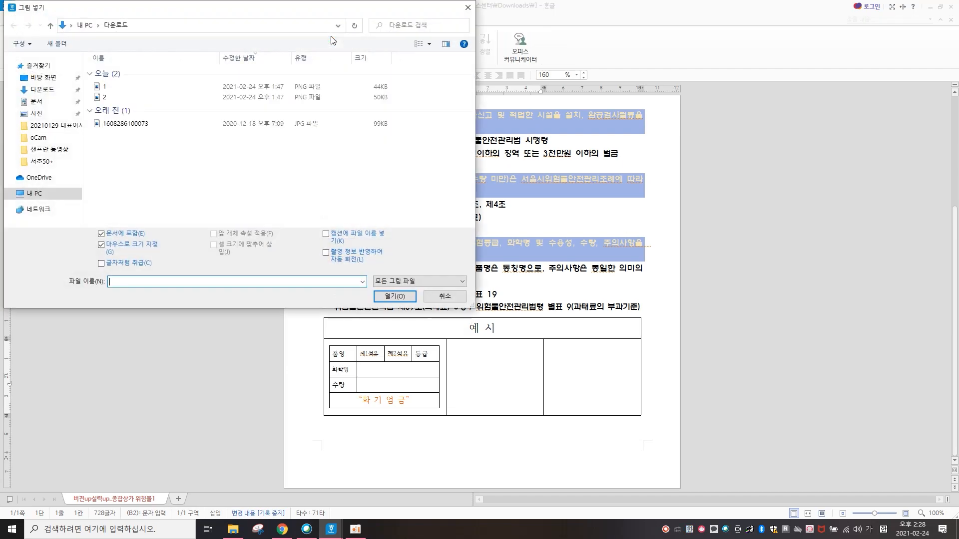
pyautogui.click(101, 244)
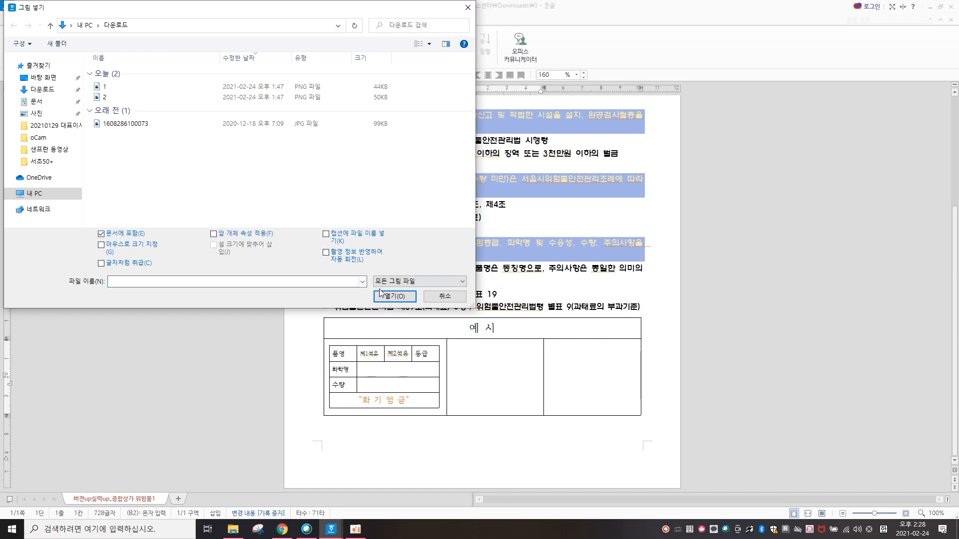
pyautogui.click(124, 89)
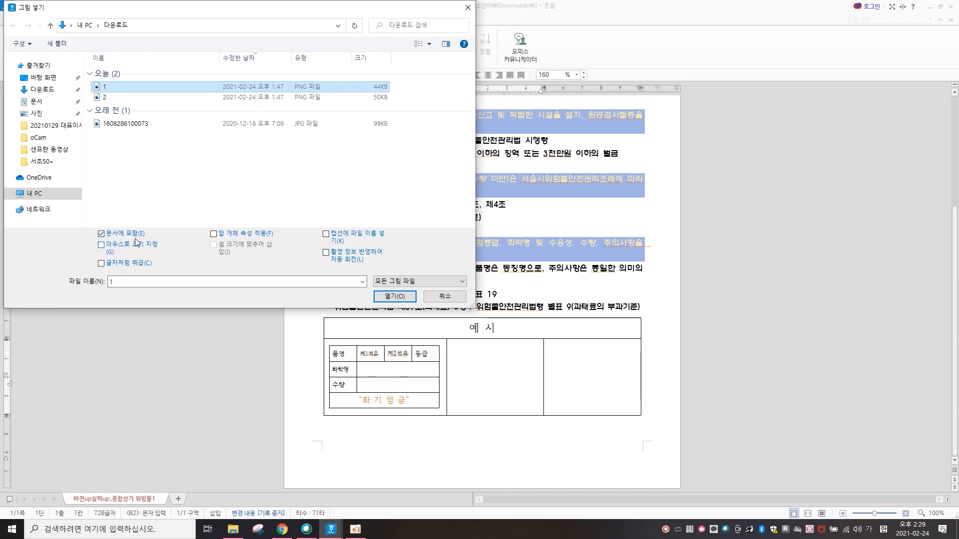
pyautogui.click(395, 296)
# Step: Resize the middle cell's picture to about 47 mm wide and reduce its height to fit the row
pyautogui.click(498, 377)
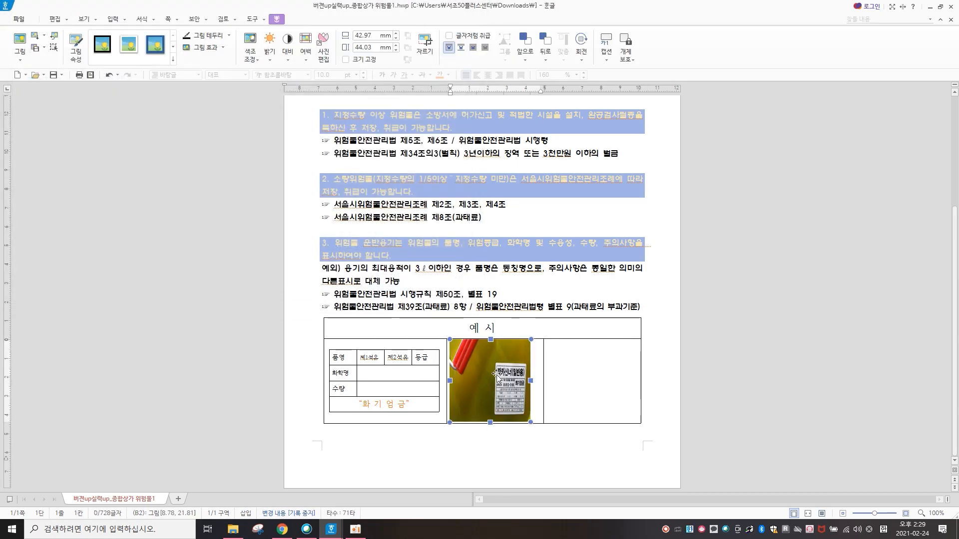
pyautogui.moveTo(530, 381); pyautogui.dragTo(538, 380)
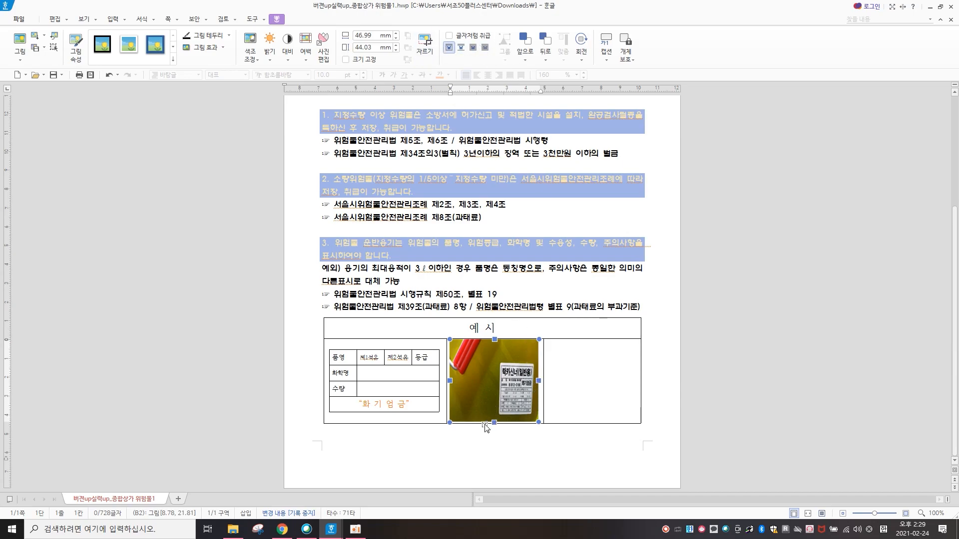
pyautogui.moveTo(496, 425); pyautogui.dragTo(496, 422)
# Step: Fill the outer table's empty third cell in the second row with solid blue
pyautogui.click(579, 376)
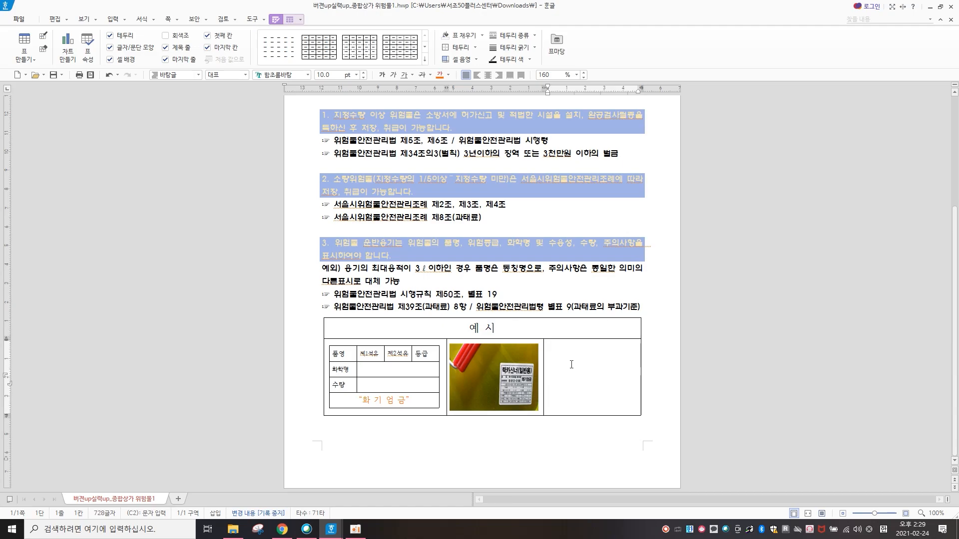
pyautogui.click(483, 36)
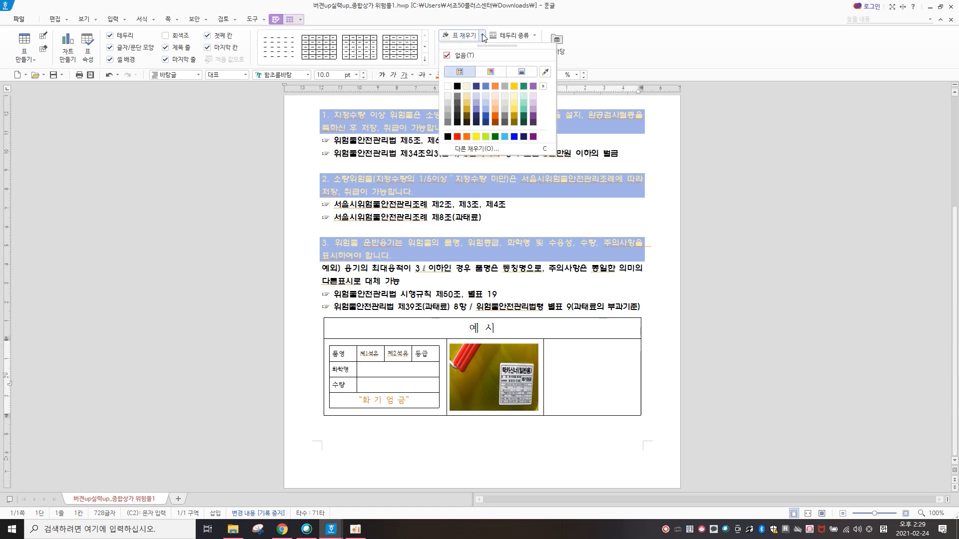
pyautogui.click(466, 136)
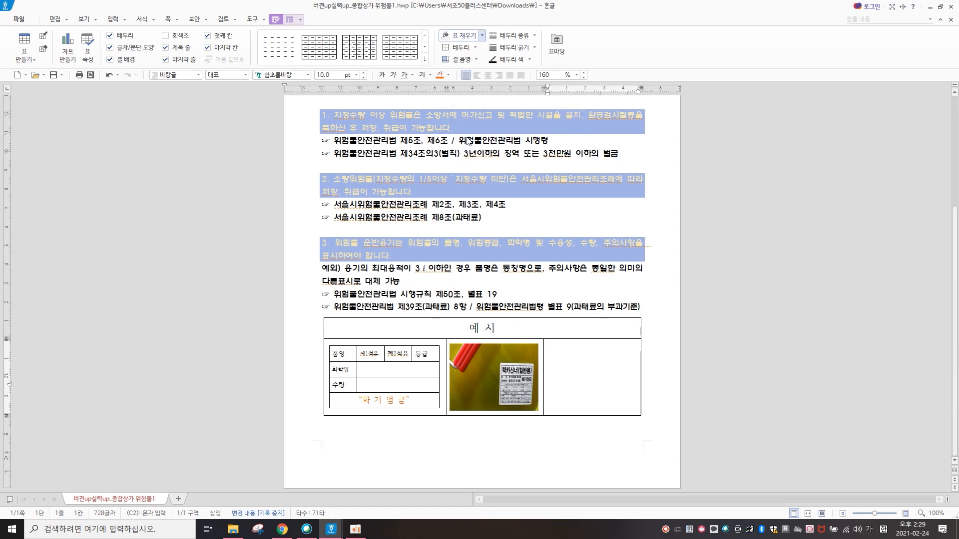
pyautogui.click(482, 36)
pyautogui.click(490, 91)
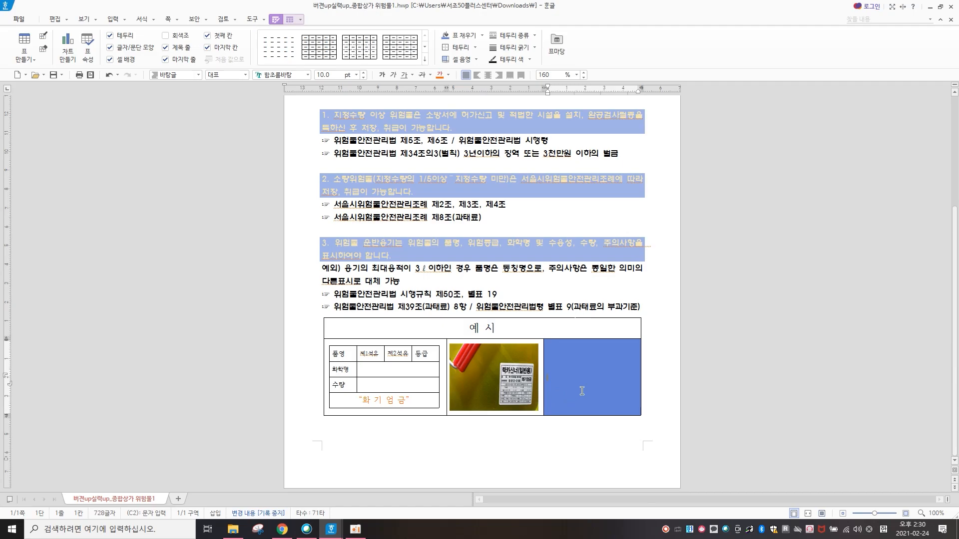
# Step: Fill the outer table's third cell with picture 2 from the 다운로드 folder as its background, keeping 크기에 맞추어
pyautogui.rightClick(582, 391)
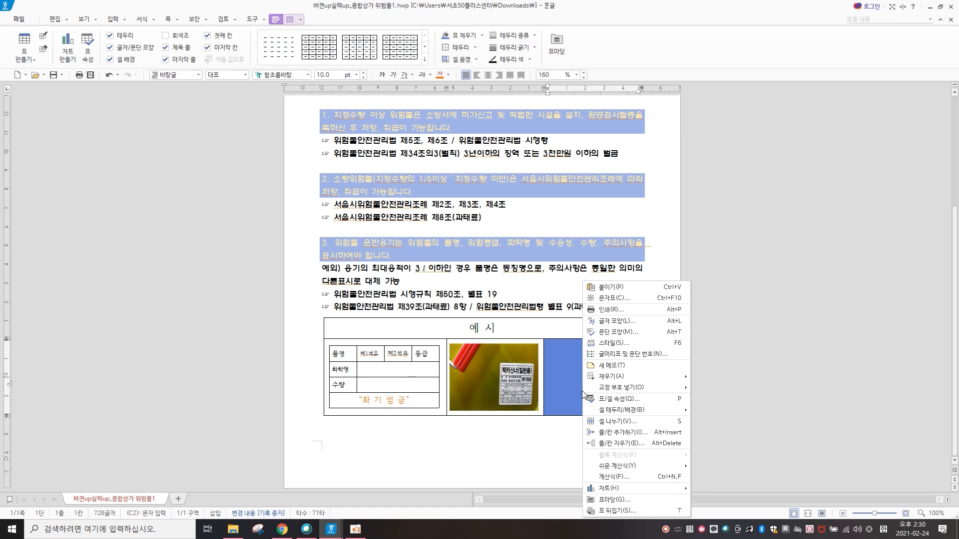
pyautogui.moveTo(608, 414)
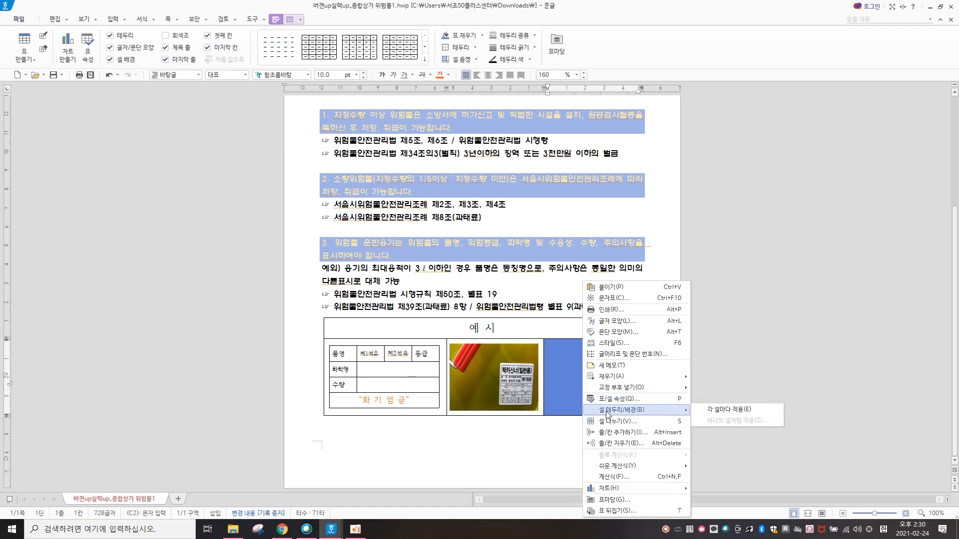
pyautogui.click(735, 409)
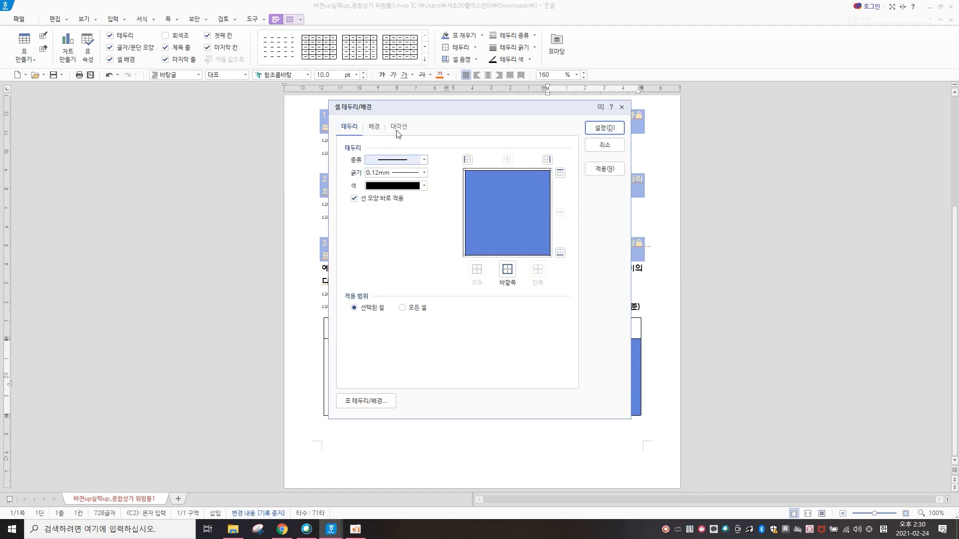
pyautogui.click(374, 129)
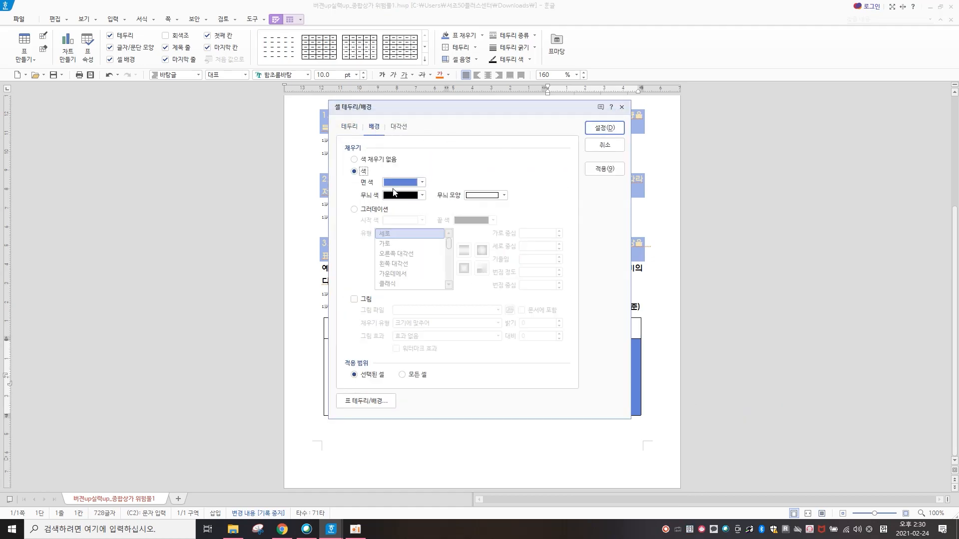
pyautogui.click(354, 300)
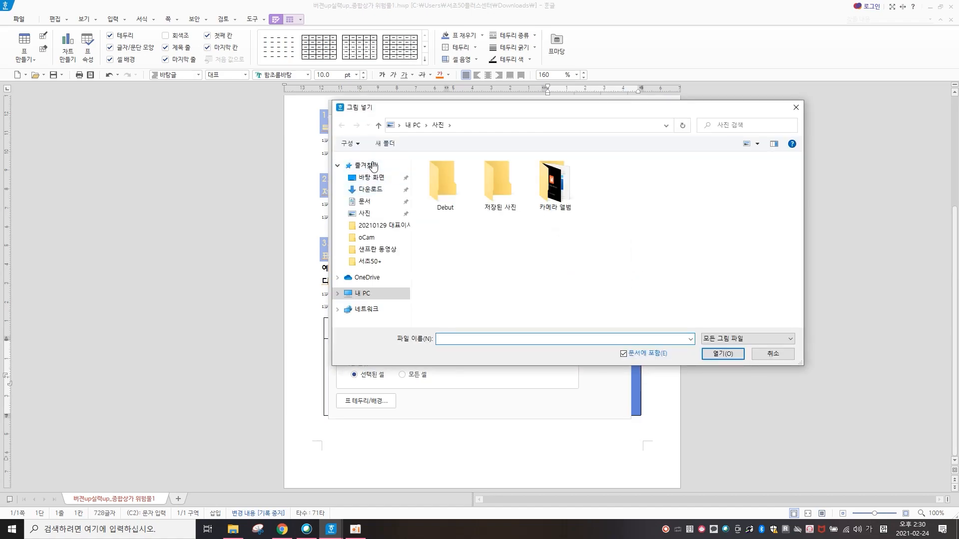
pyautogui.click(371, 177)
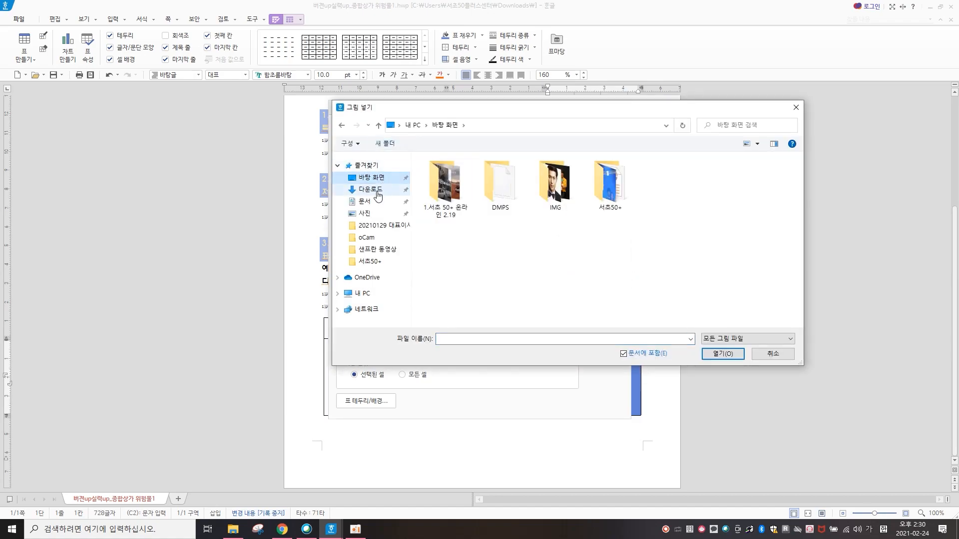
pyautogui.click(379, 195)
pyautogui.click(434, 199)
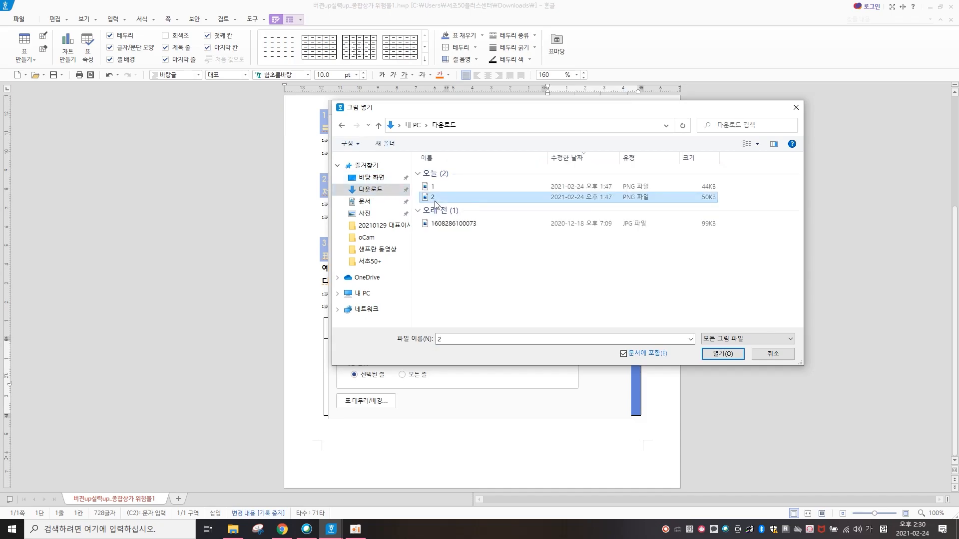
pyautogui.click(724, 354)
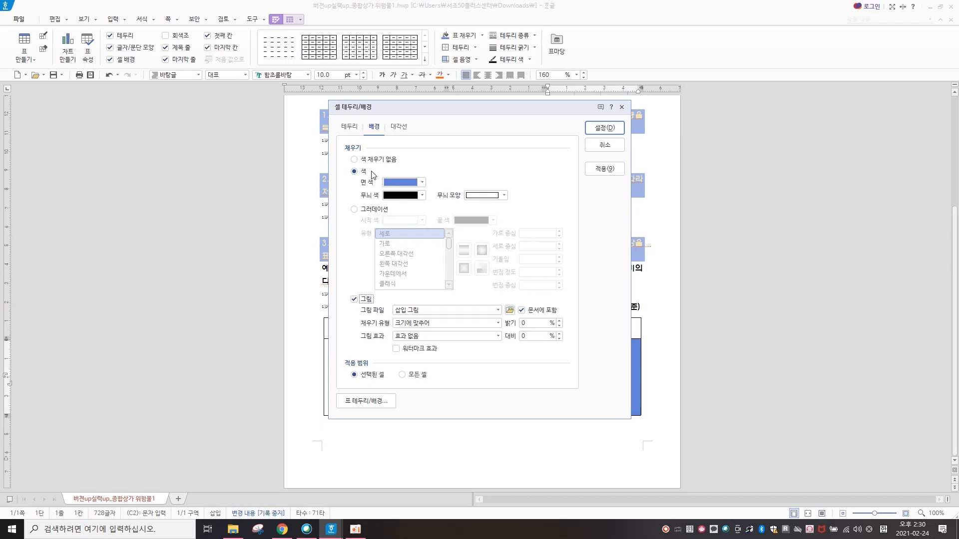
pyautogui.click(608, 129)
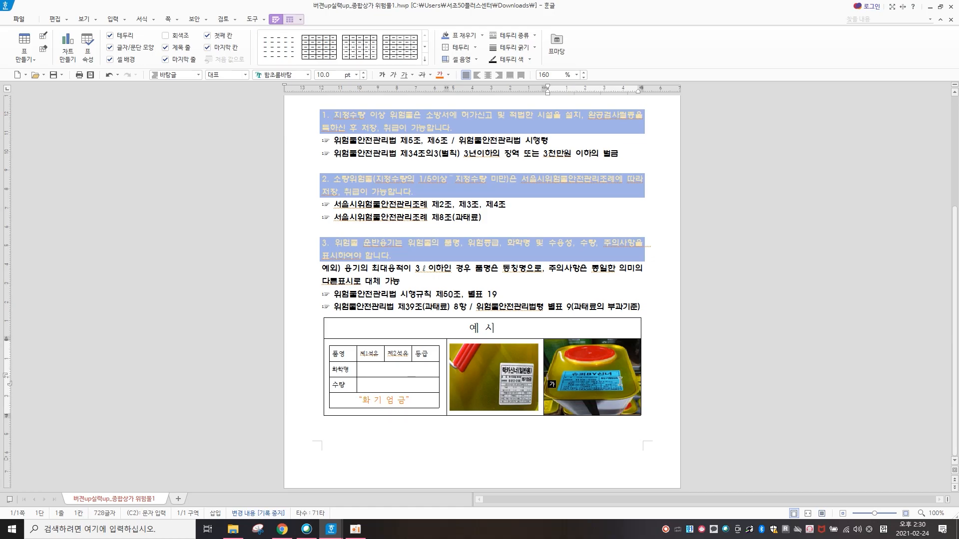
# Step: Enter the sign-off line "서 초 오 십 소 방 소 장" below the 예시 table
pyautogui.scroll(3, 617, 381)
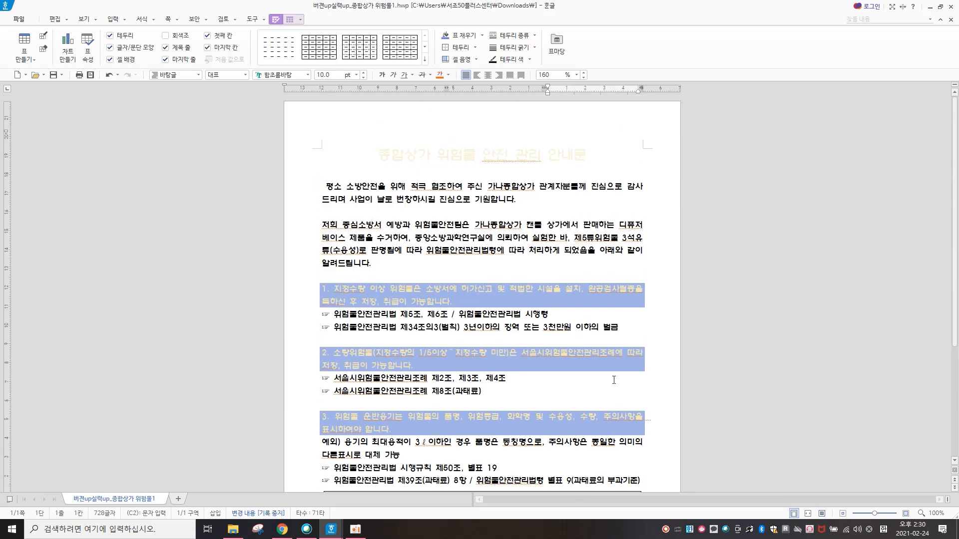
pyautogui.scroll(-3, 614, 379)
pyautogui.click(364, 430)
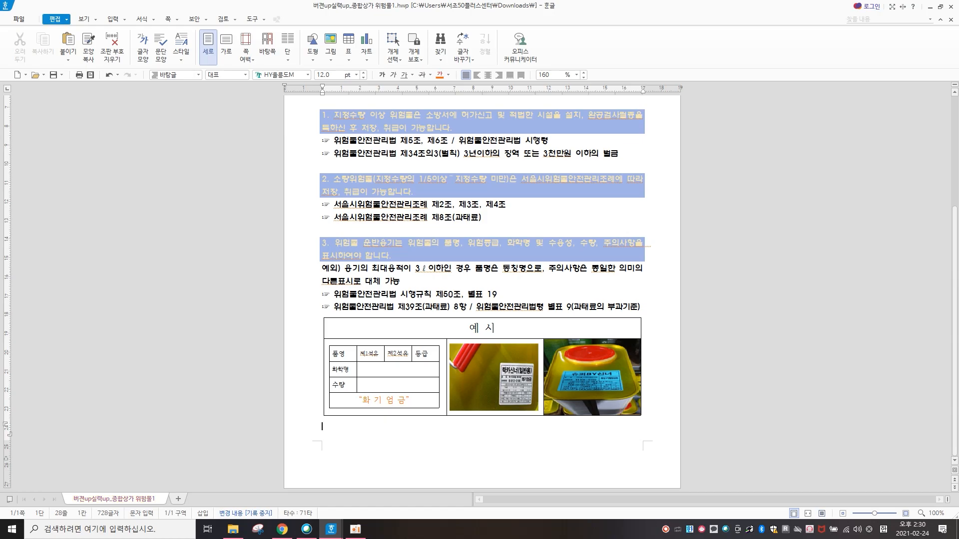
pyautogui.write('ㅅ')
pyautogui.write('ㅓ')
pyautogui.write(' 초')
pyautogui.write(' 오 섭')
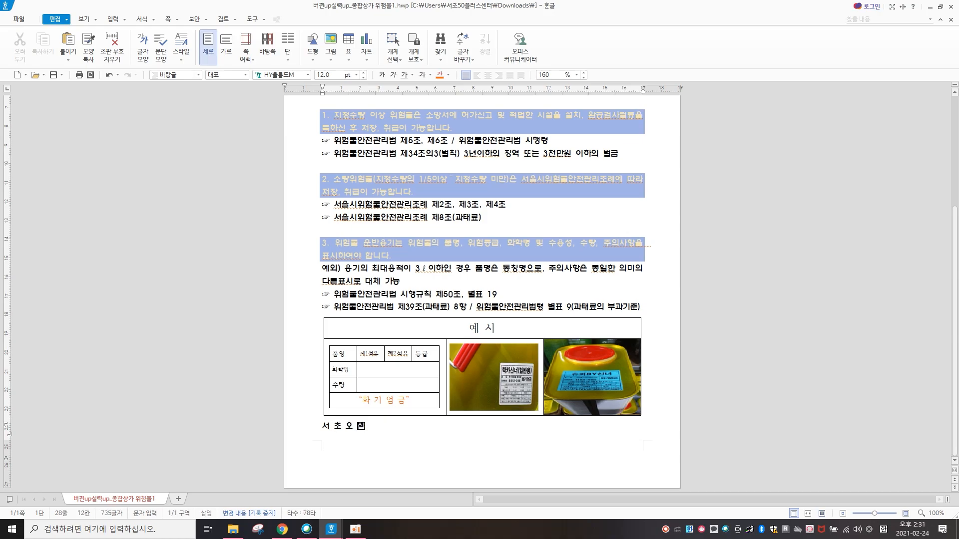
pyautogui.write(' 소방소자ㅇ')
pyautogui.click(383, 429)
pyautogui.press('Right')
pyautogui.press('Right')
# Step: Copy the document title's character and paragraph formatting onto the 서 초 오 십 소 방 소 장 line
pyautogui.scroll(5, 371, 430)
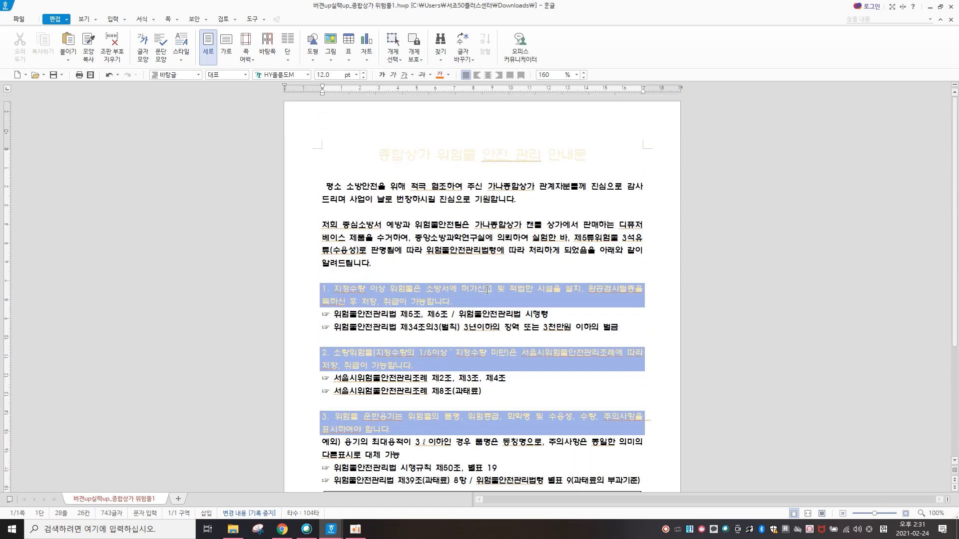
pyautogui.click(477, 159)
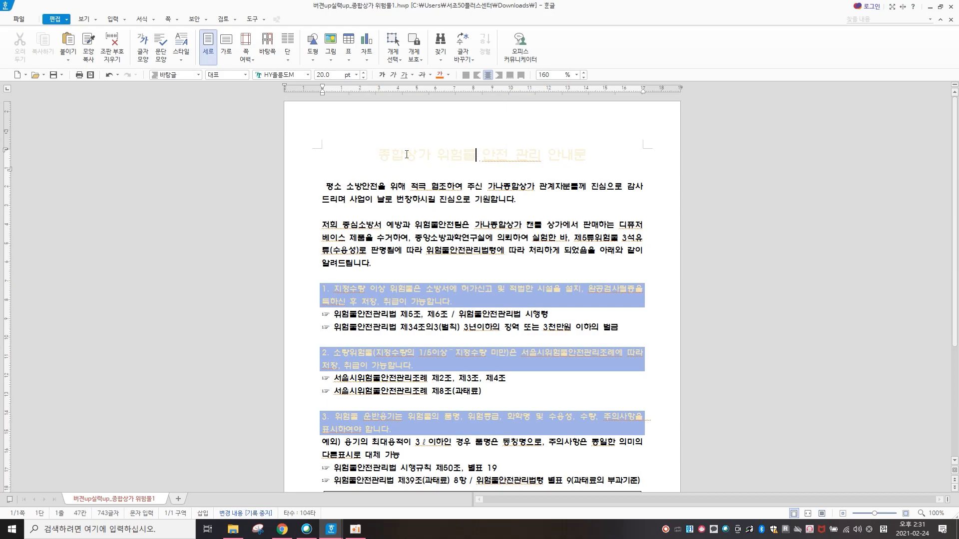
pyautogui.scroll(-3, 425, 175)
pyautogui.scroll(3, 440, 195)
pyautogui.click(91, 44)
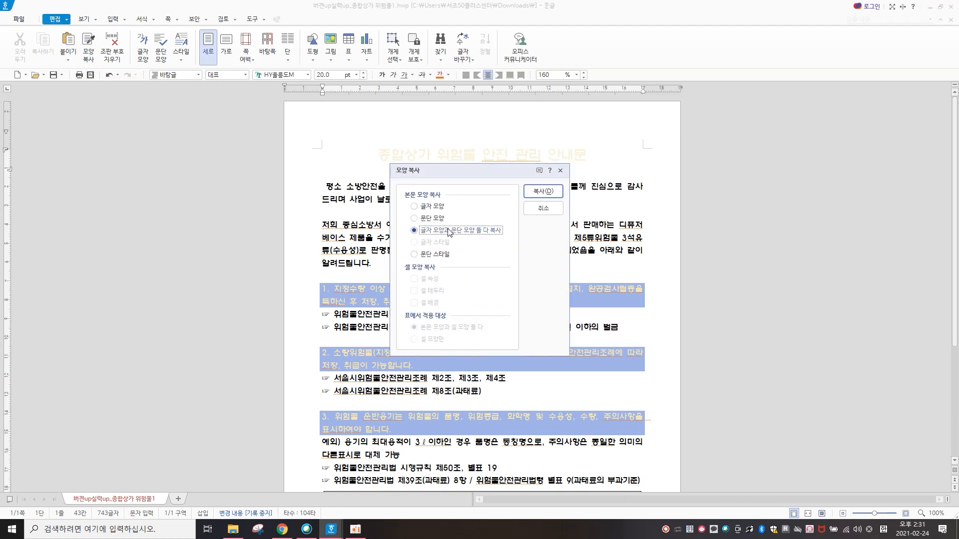
pyautogui.click(547, 192)
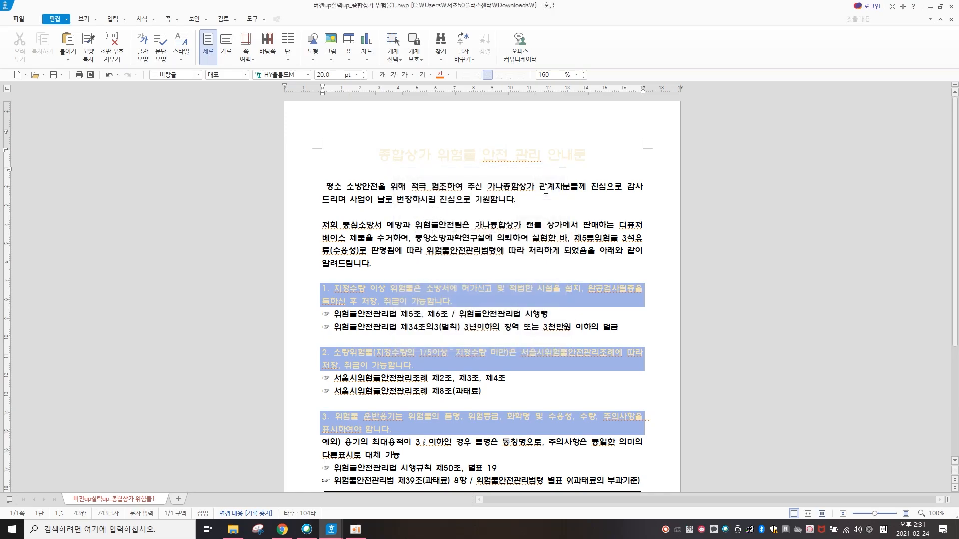
pyautogui.scroll(-3, 538, 204)
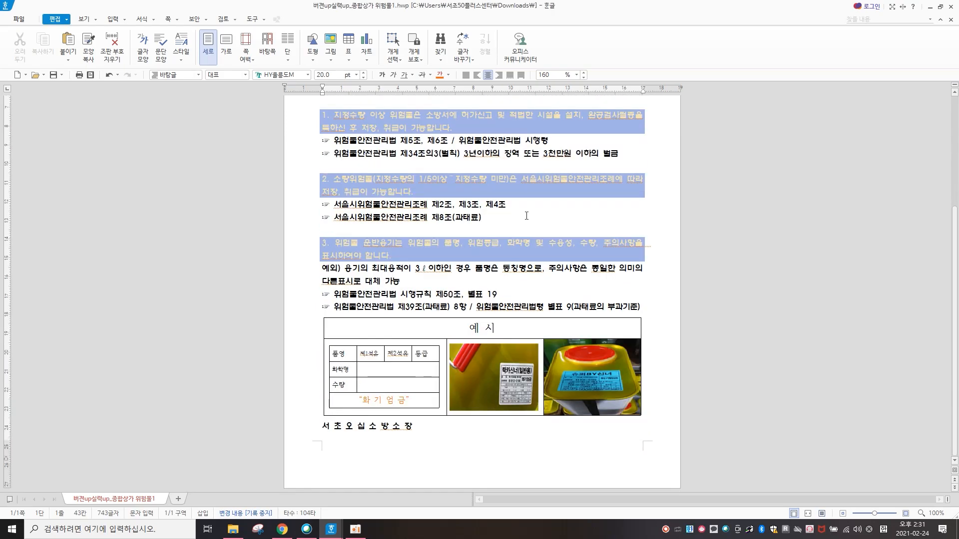
pyautogui.click(303, 428)
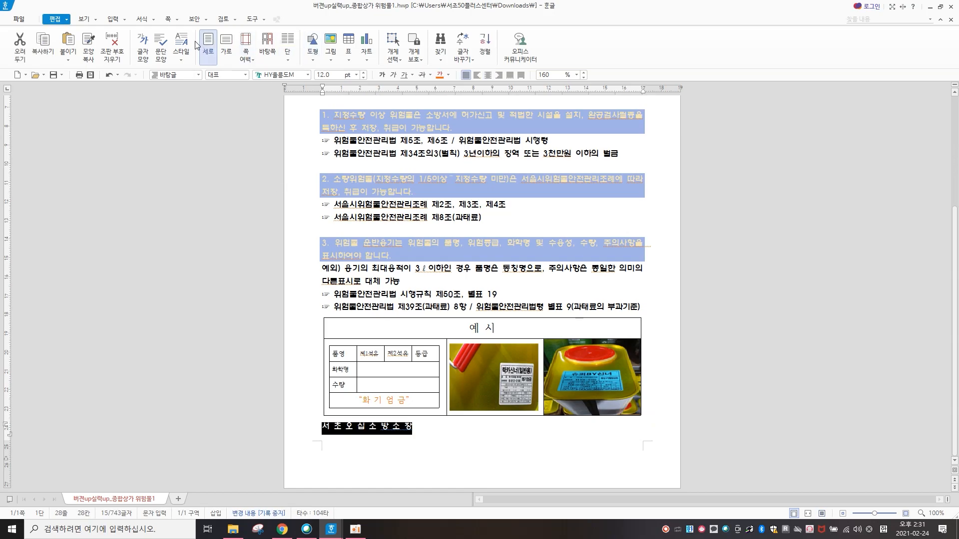
pyautogui.click(87, 46)
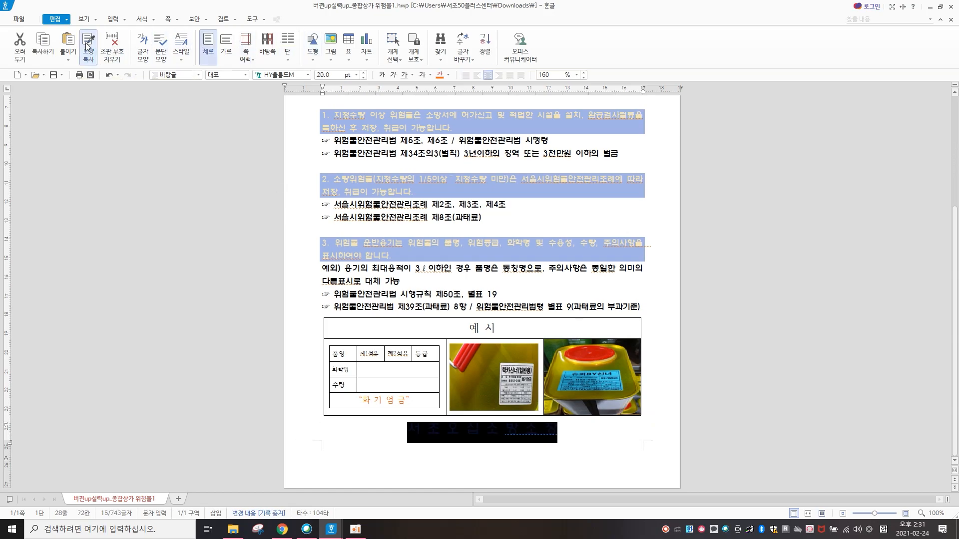
pyautogui.click(513, 468)
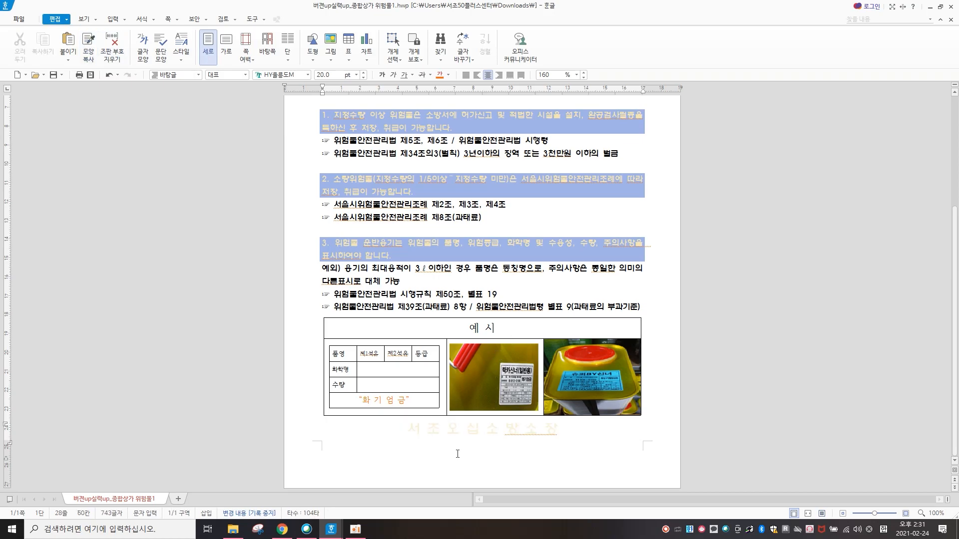
# Step: Insert a blank line between the 예시 table and the sign-off line
pyautogui.click(406, 430)
pyautogui.hotkey('ctrl', 'Return')
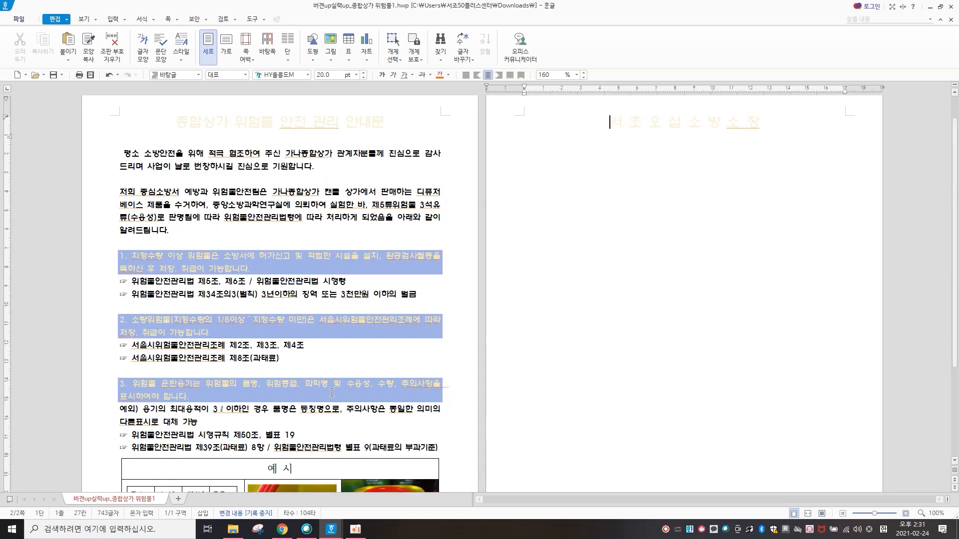
pyautogui.scroll(-3, 708, 375)
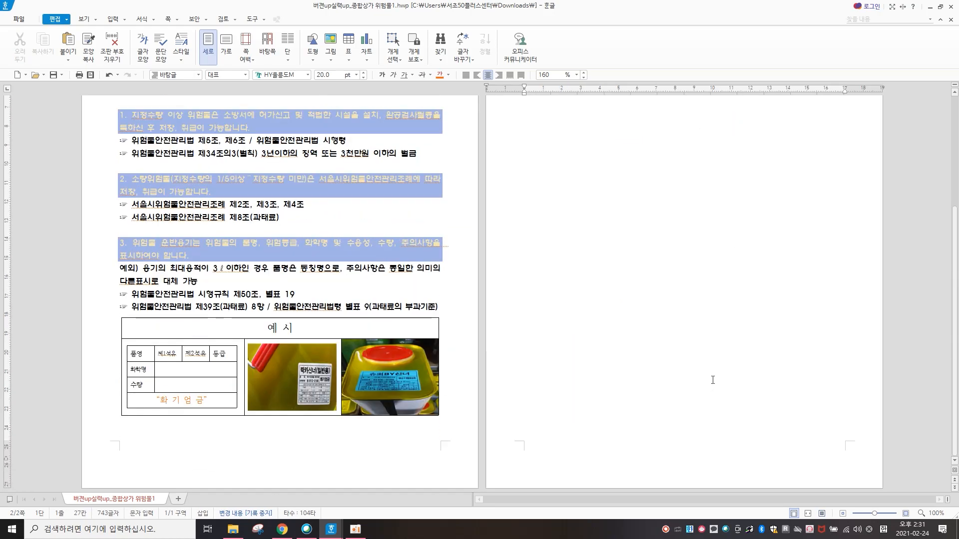
pyautogui.scroll(3, 713, 381)
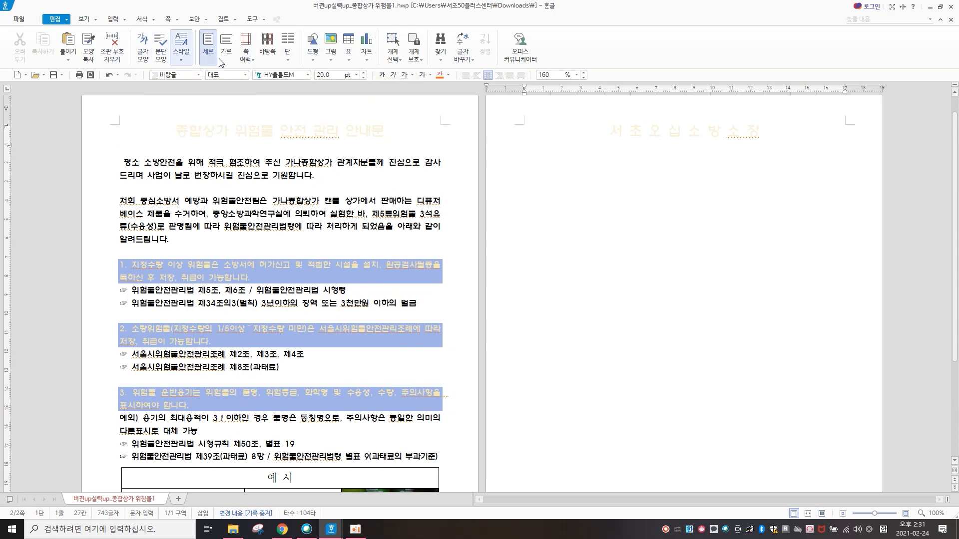
# Step: Try the 좁게2 page margin preset and return to 좁게1
pyautogui.click(246, 56)
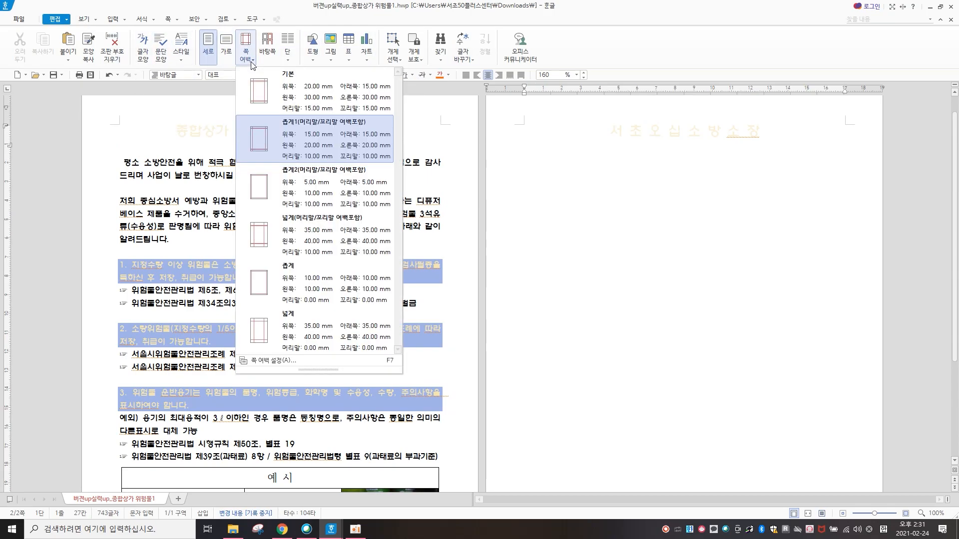
pyautogui.click(310, 195)
pyautogui.scroll(-2, 500, 288)
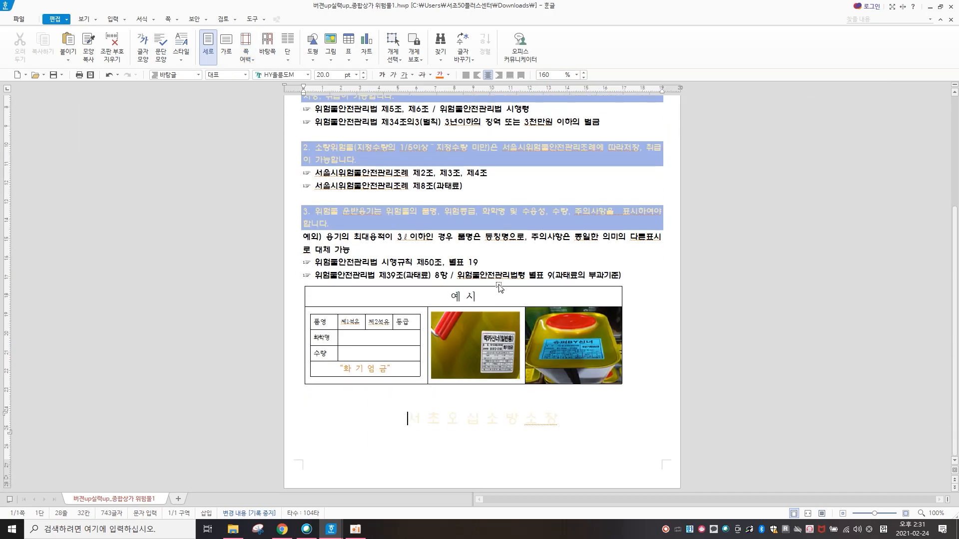
pyautogui.scroll(5, 499, 288)
pyautogui.scroll(-5, 500, 288)
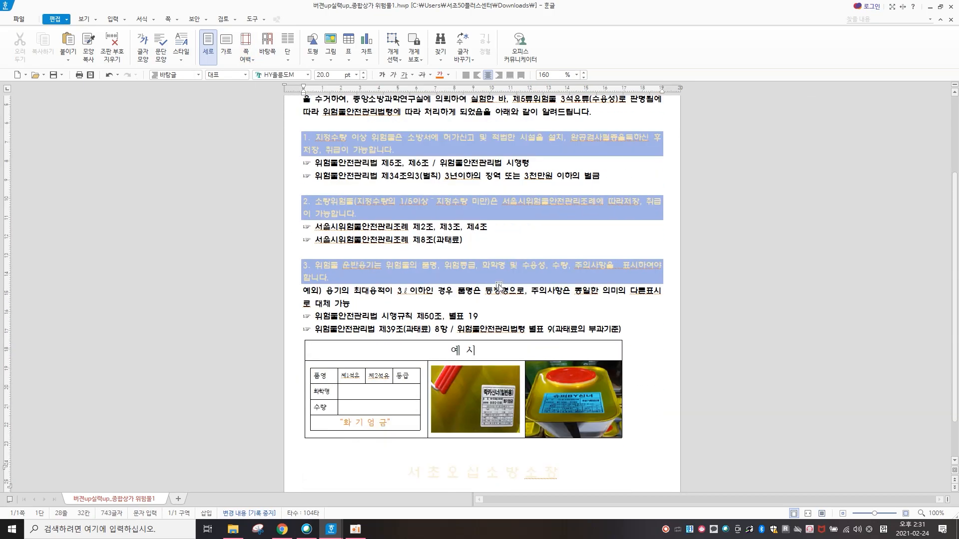
pyautogui.scroll(5, 499, 288)
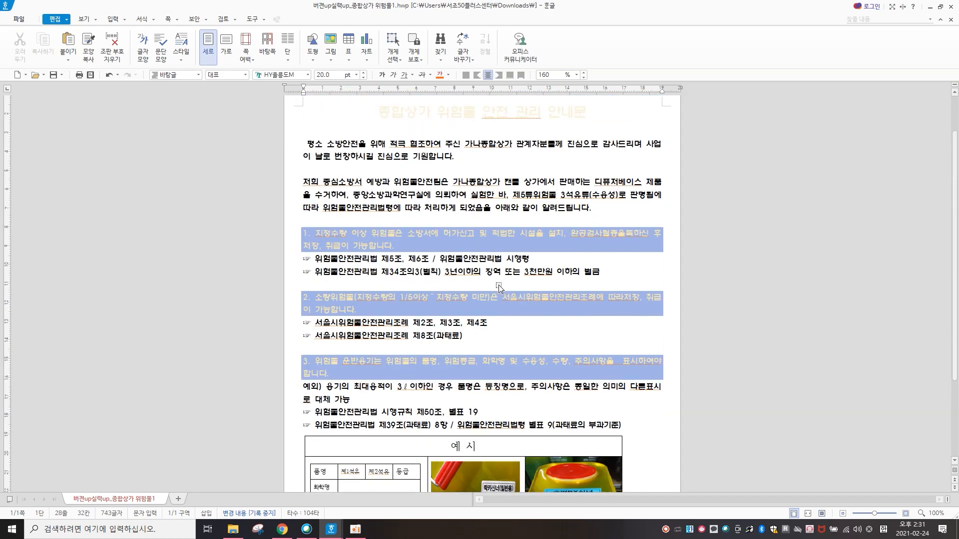
pyautogui.click(250, 62)
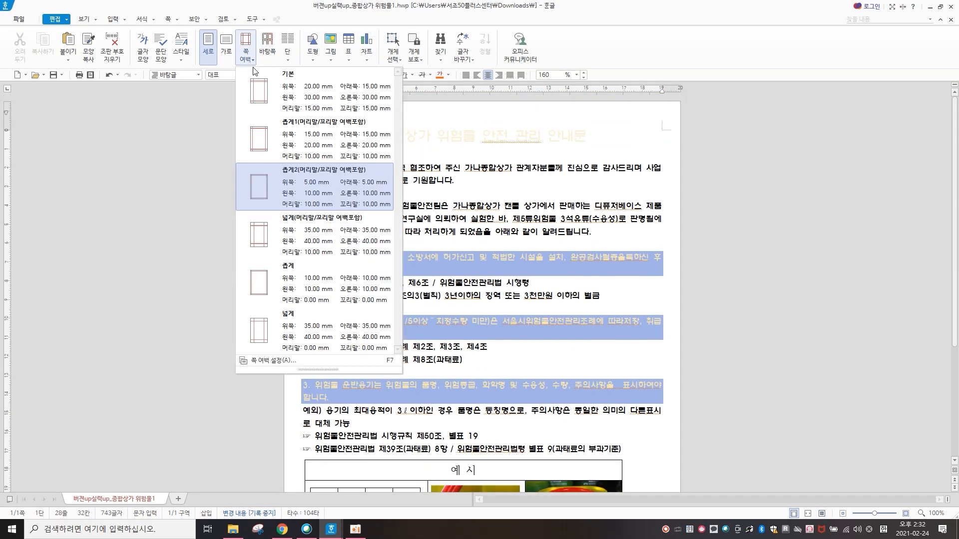
pyautogui.click(303, 131)
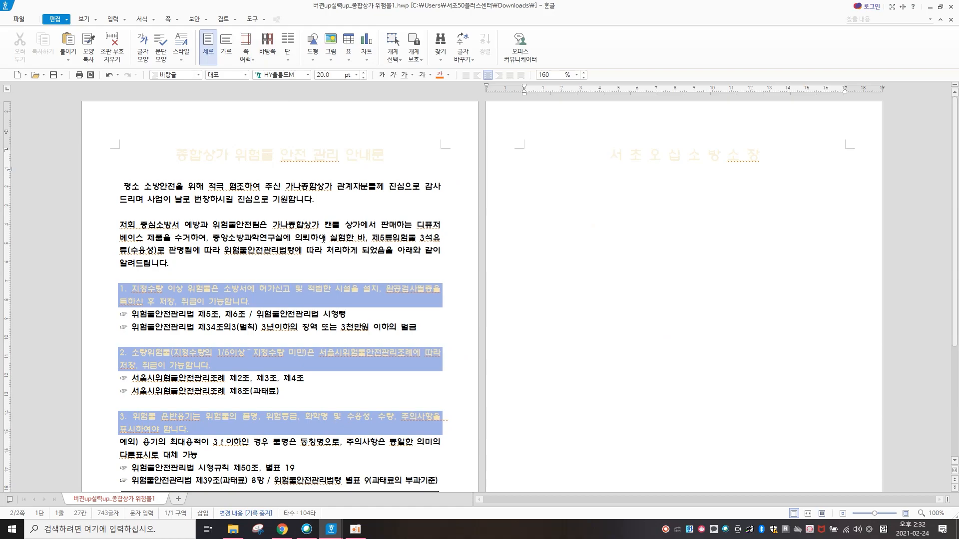
# Step: Set the line spacing of the second body paragraph, starting with 저희 중심소방서, to 100%
pyautogui.click(119, 214)
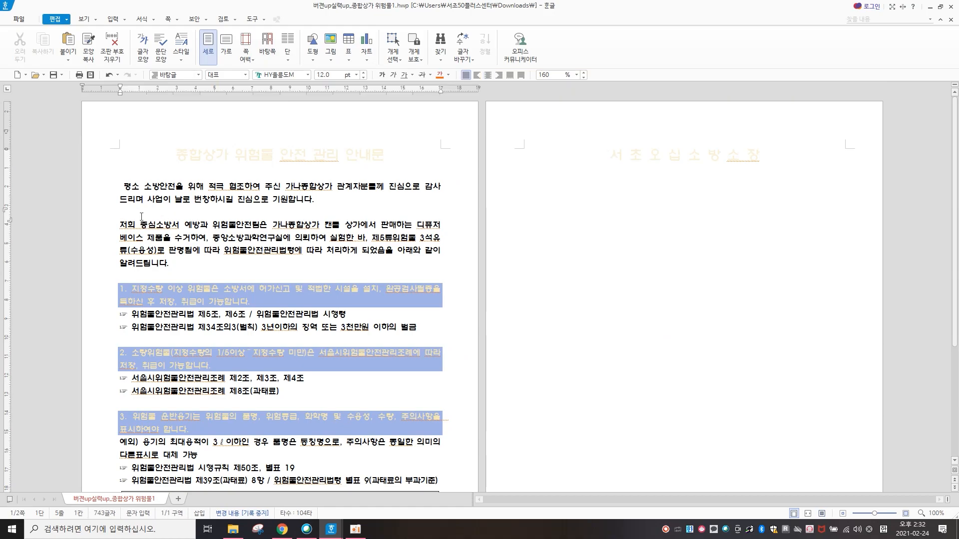
pyautogui.scroll(-3, 358, 285)
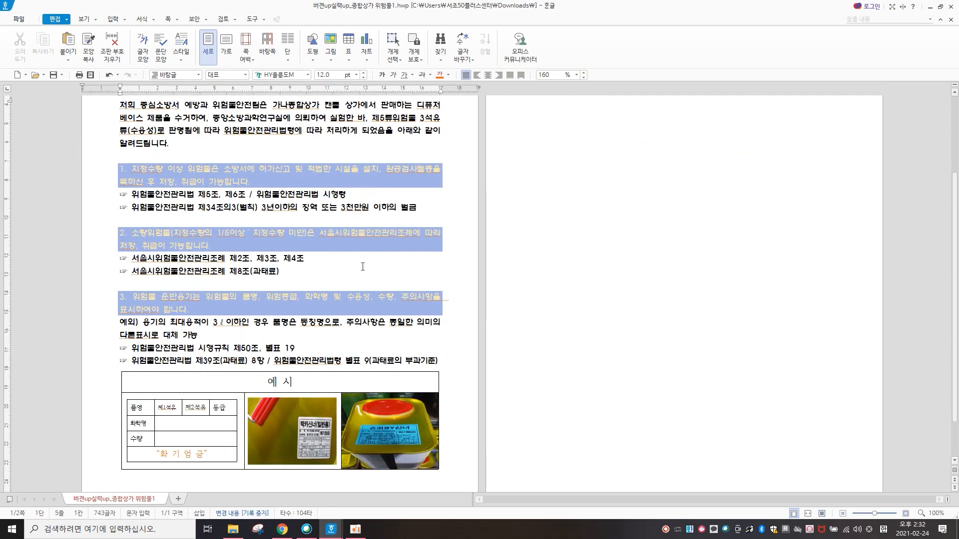
pyautogui.scroll(3, 357, 285)
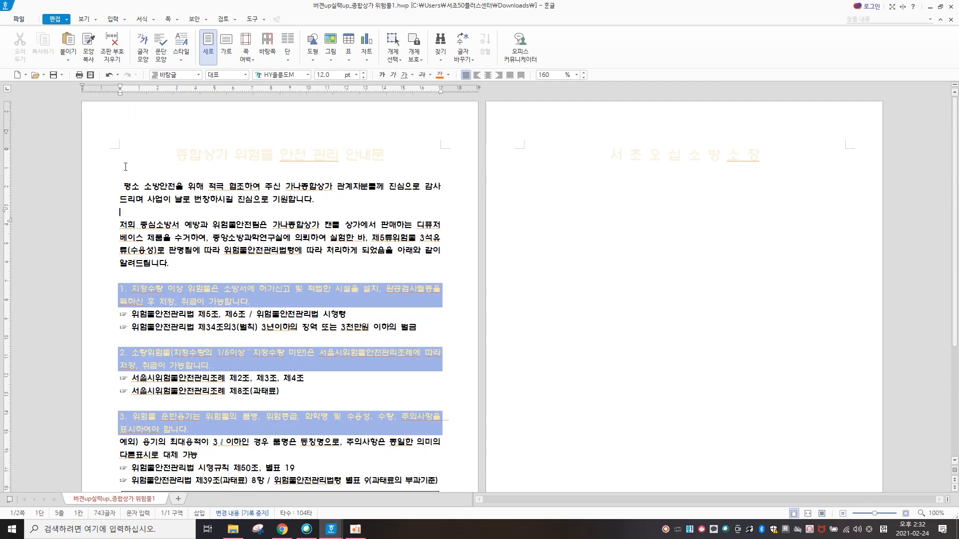
pyautogui.click(131, 226)
pyautogui.click(576, 80)
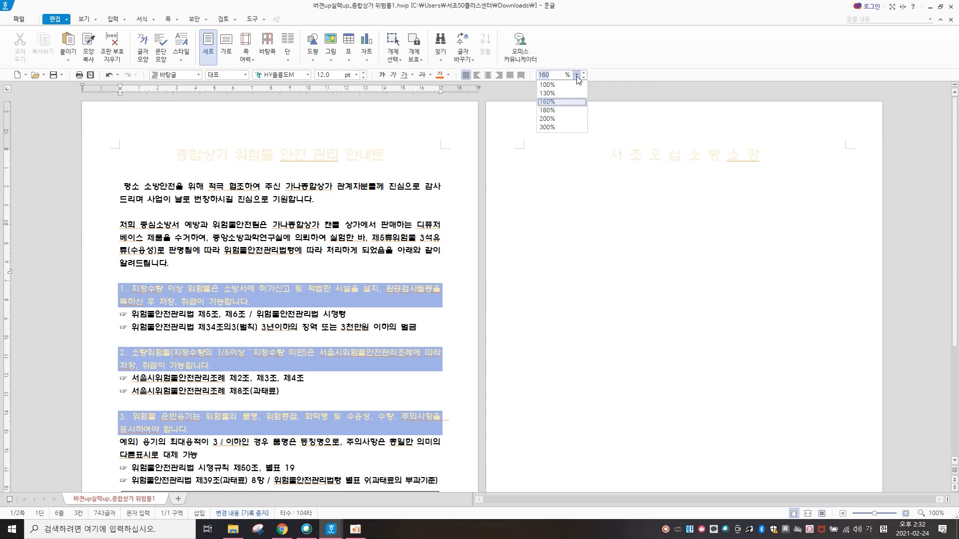
pyautogui.click(576, 83)
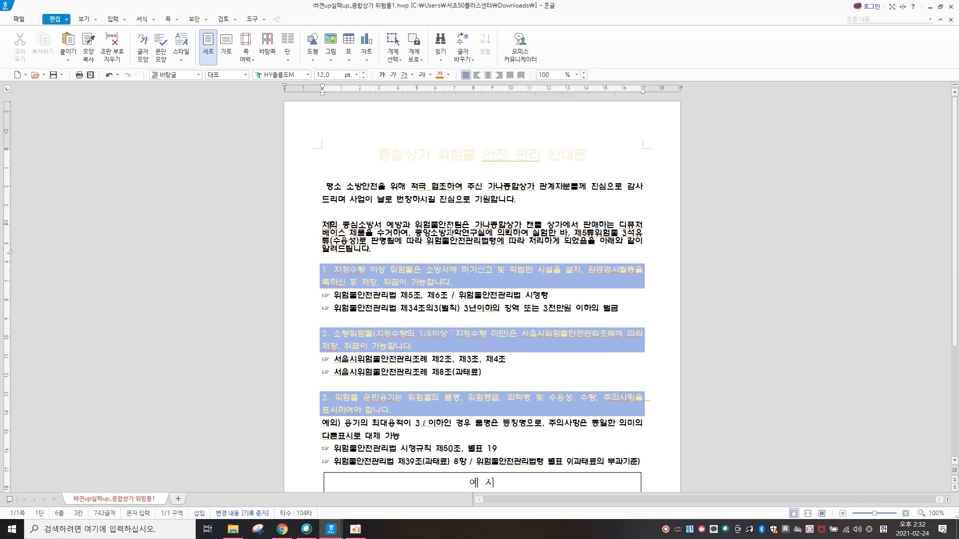
pyautogui.moveTo(369, 233); pyautogui.dragTo(430, 251)
pyautogui.click(436, 235)
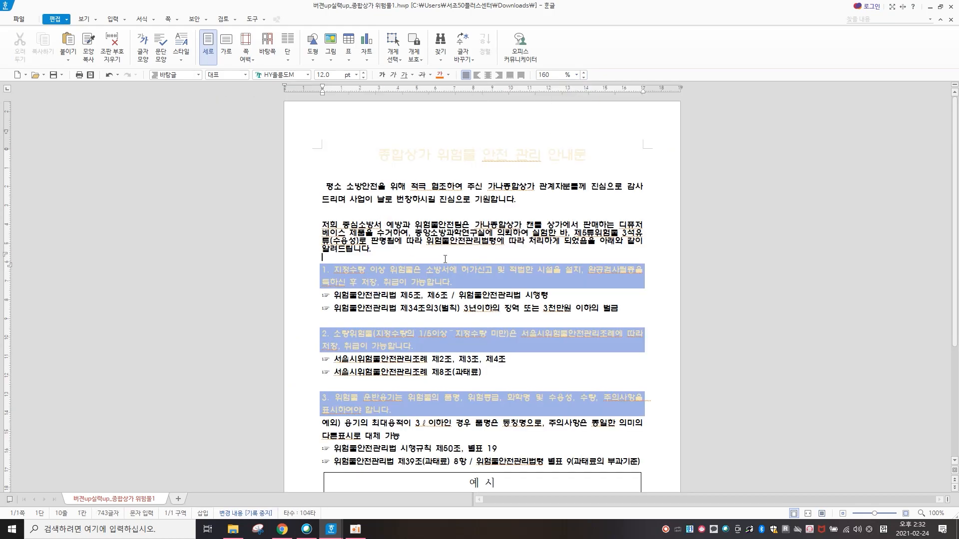
# Step: Try 200% line spacing on the second body paragraph and set the whole document's line spacing to 150%
pyautogui.click(577, 79)
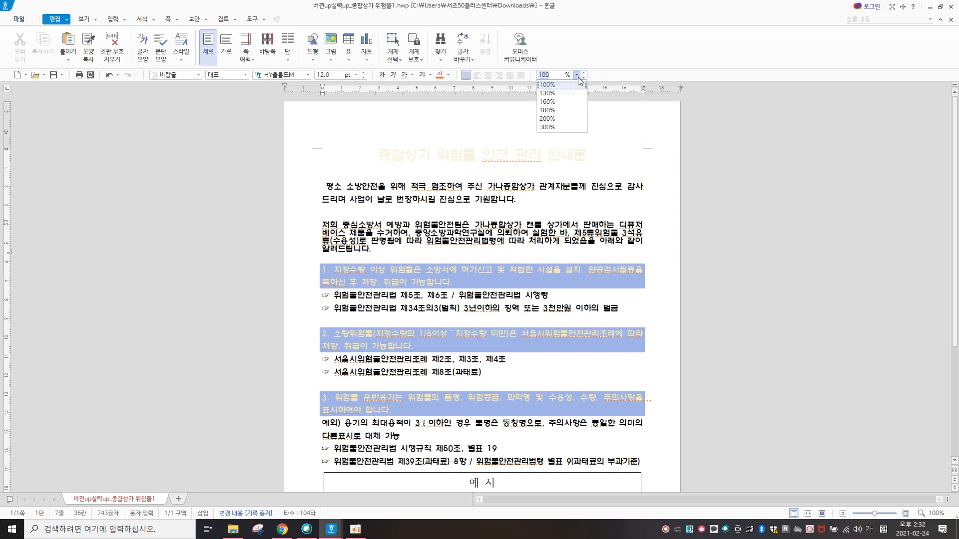
pyautogui.click(563, 120)
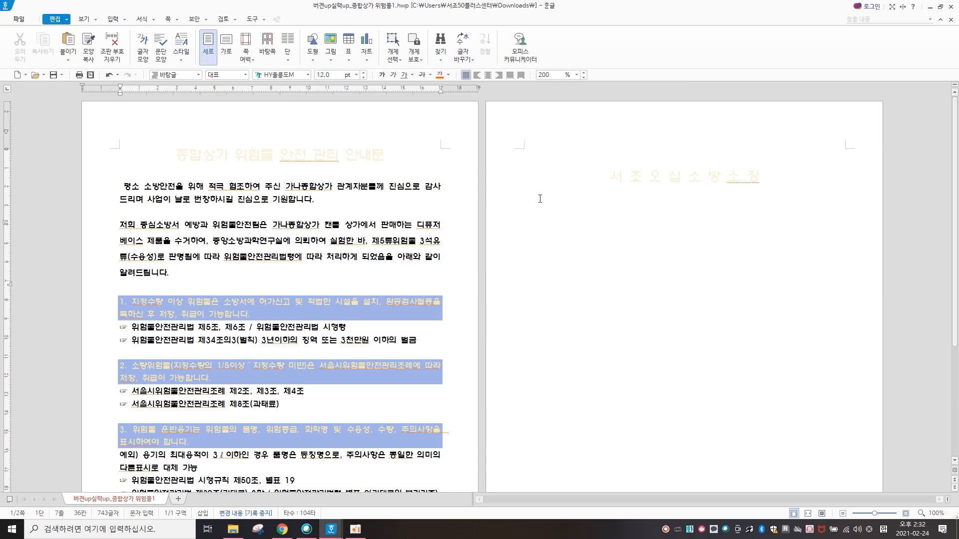
pyautogui.tripleClick(89, 177)
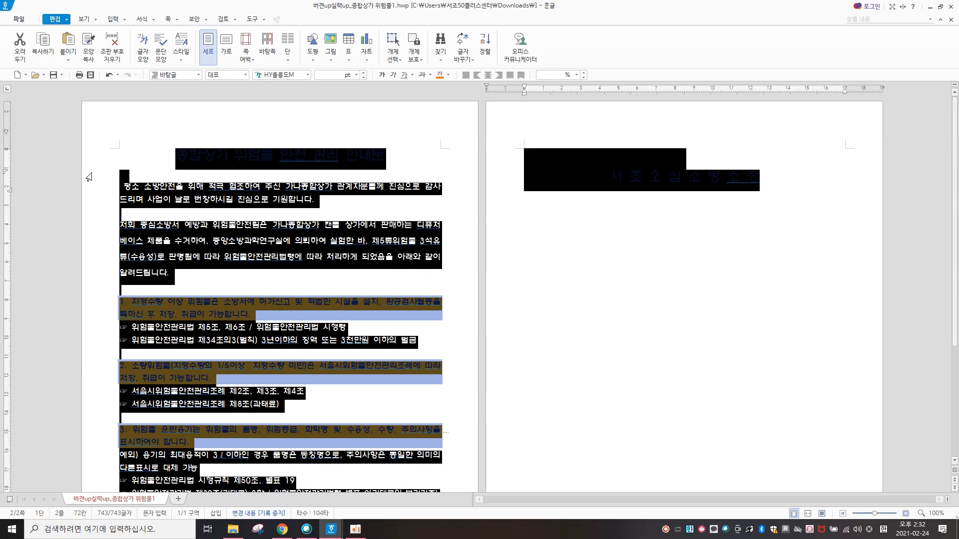
pyautogui.click(577, 75)
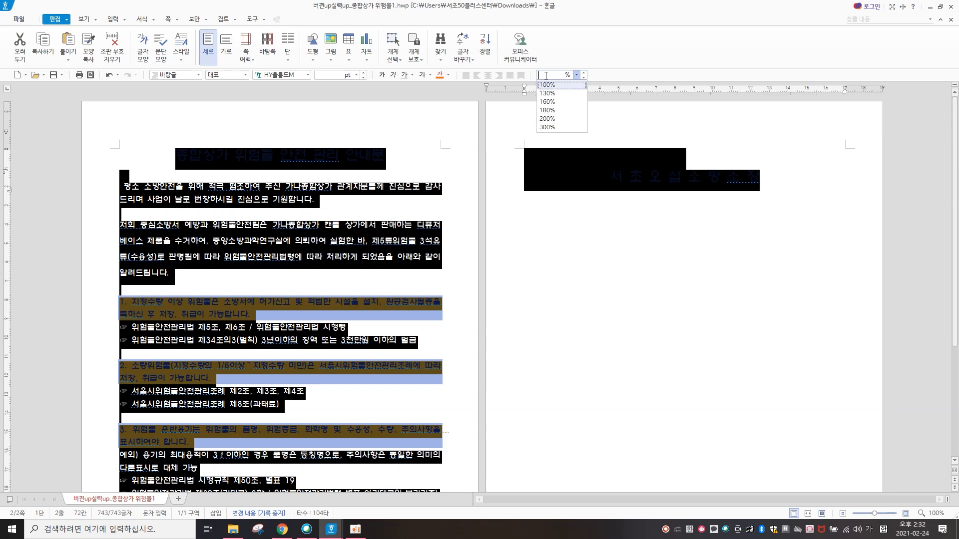
pyautogui.write('150')
pyautogui.press('Return')
pyautogui.click(458, 476)
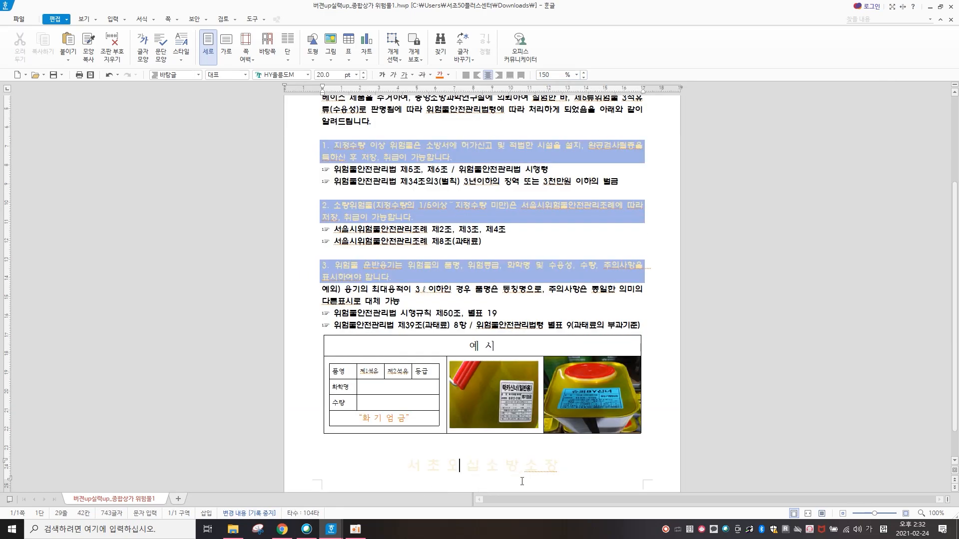
# Step: Draw a rectangle about 194 mm wide and 286 mm high enclosing all the notice's content, just inside the page edges
pyautogui.scroll(5, 522, 481)
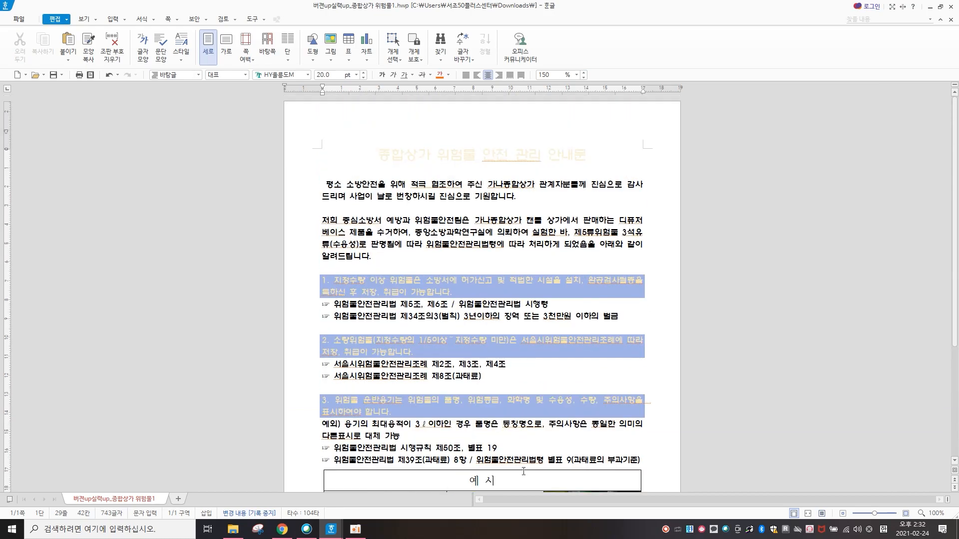
pyautogui.scroll(-5, 524, 471)
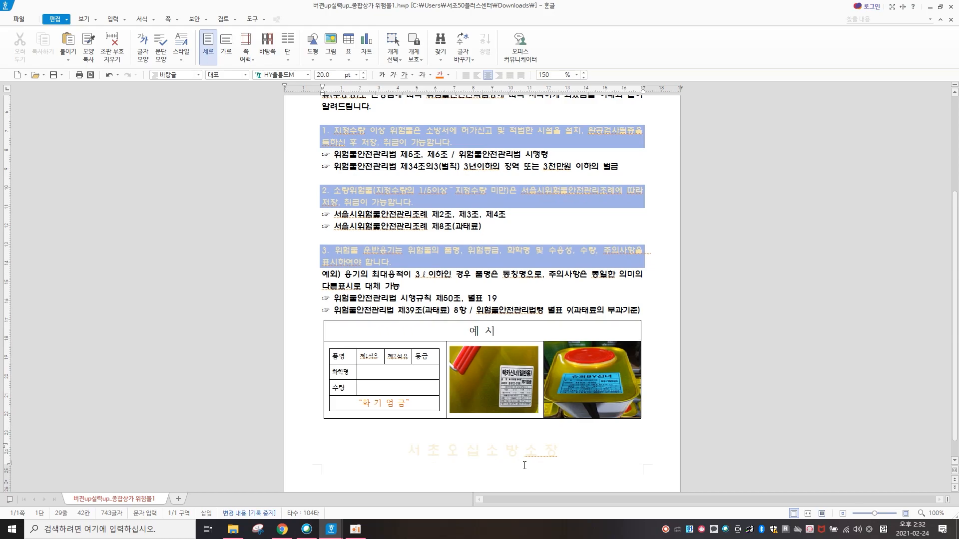
pyautogui.scroll(2, 524, 465)
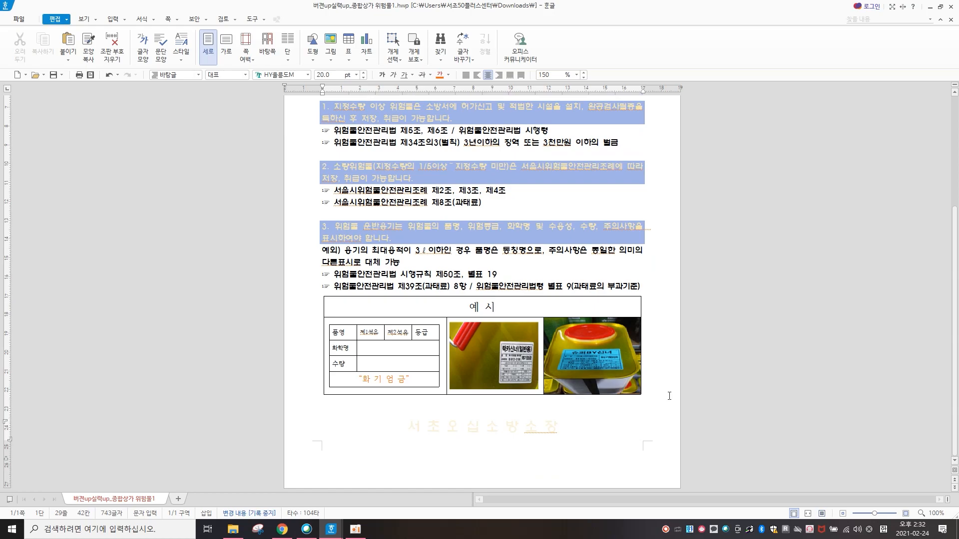
pyautogui.scroll(5, 598, 386)
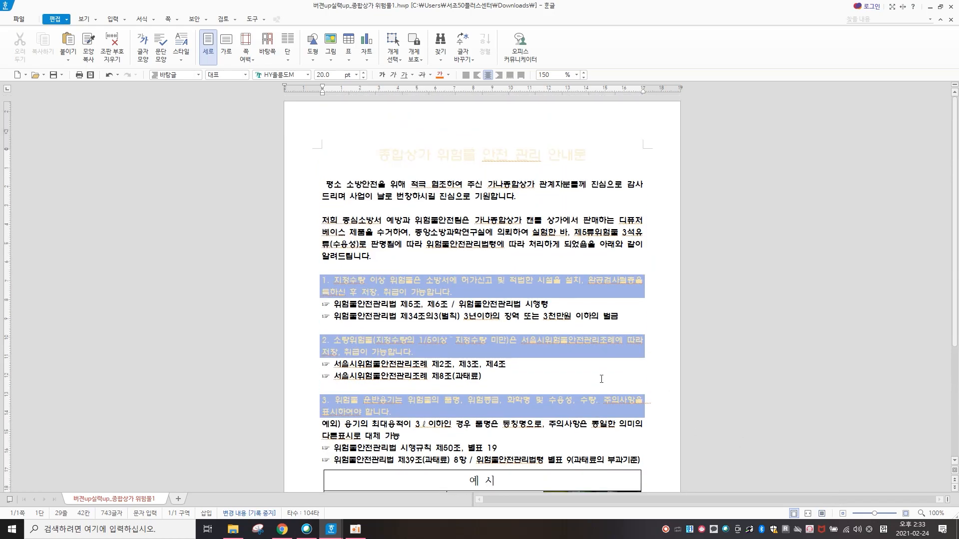
pyautogui.click(822, 514)
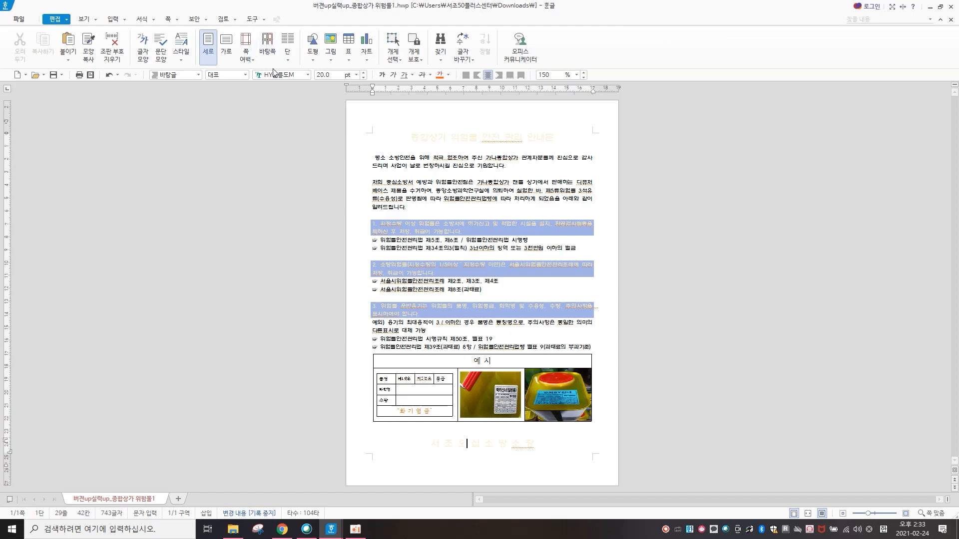
pyautogui.click(314, 61)
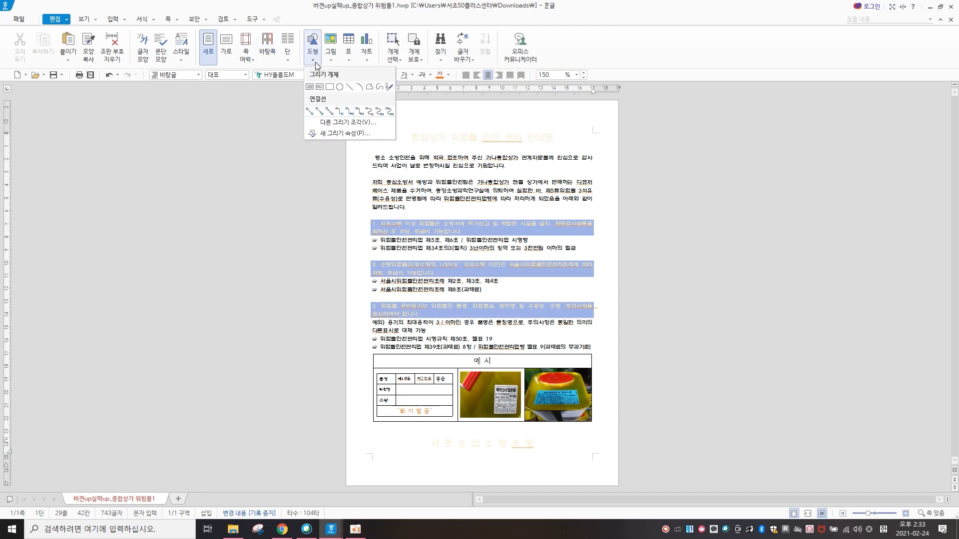
pyautogui.click(331, 88)
pyautogui.moveTo(355, 106); pyautogui.dragTo(607, 478)
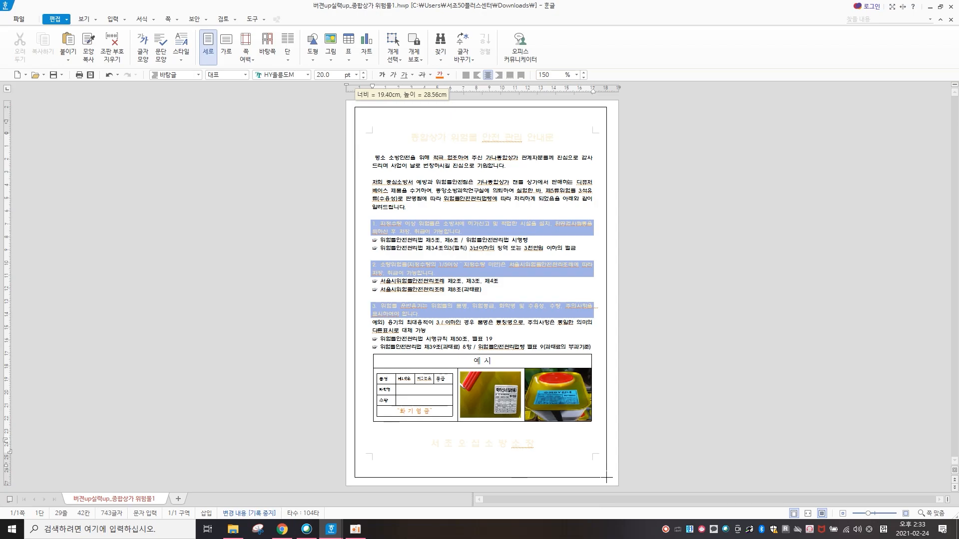
pyautogui.moveTo(607, 478); pyautogui.dragTo(606, 478)
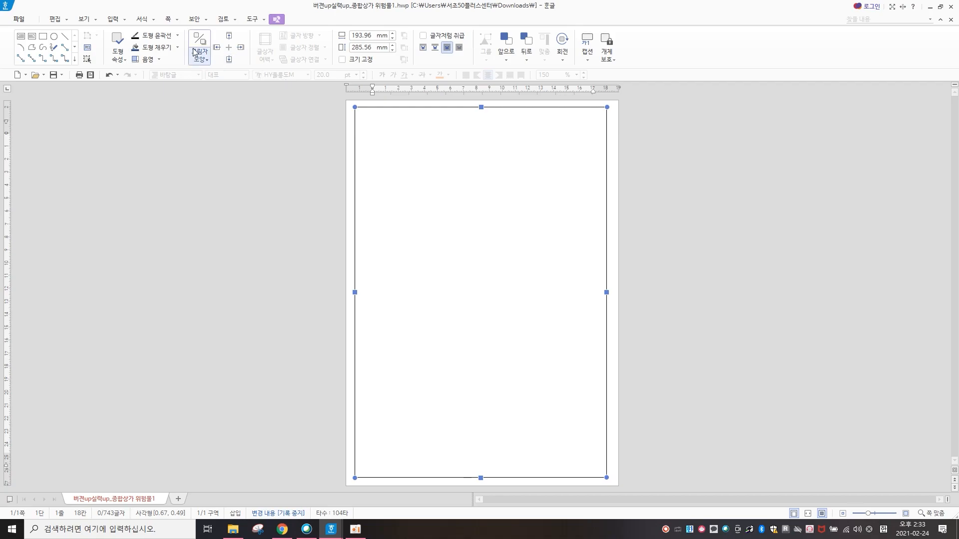
# Step: Fill the page-sized rectangle with dark blue and place it behind the text
pyautogui.click(177, 48)
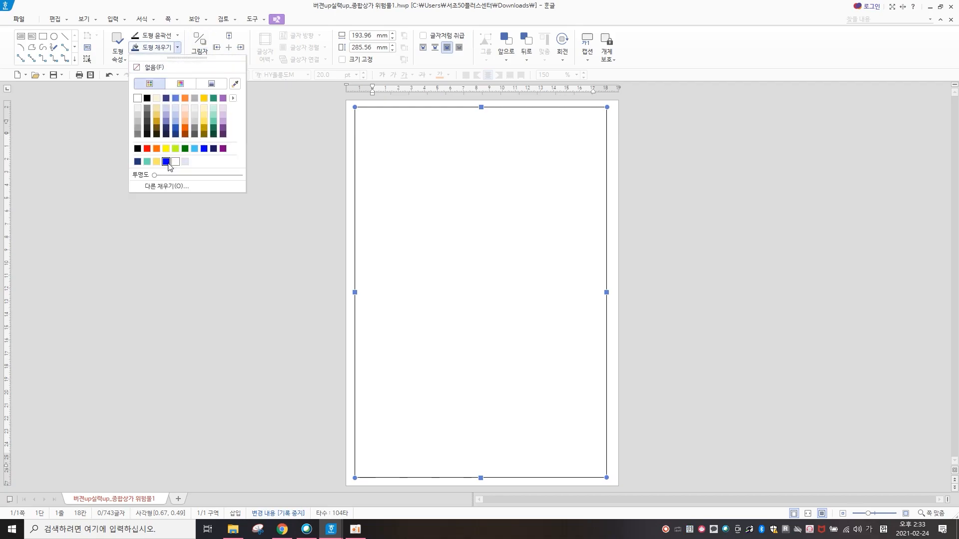
pyautogui.click(174, 129)
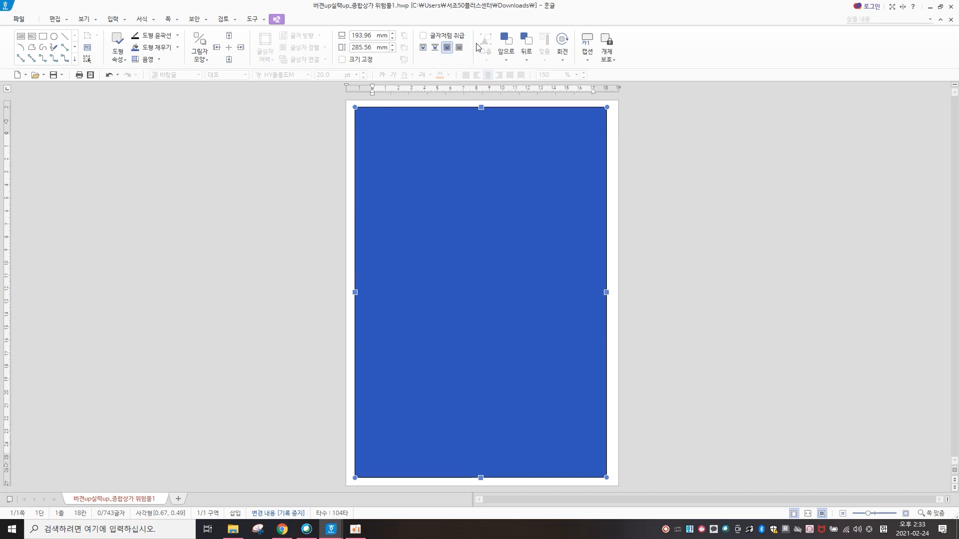
pyautogui.click(459, 47)
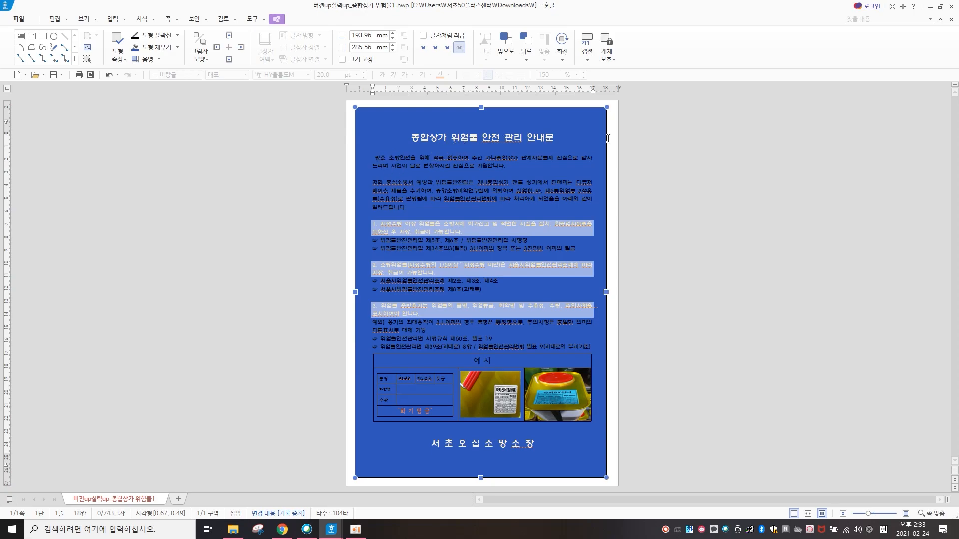
# Step: Draw a white rectangle about 181 by 225 mm between the title and the sign-off line, and place it behind the text
pyautogui.click(52, 20)
pyautogui.click(314, 59)
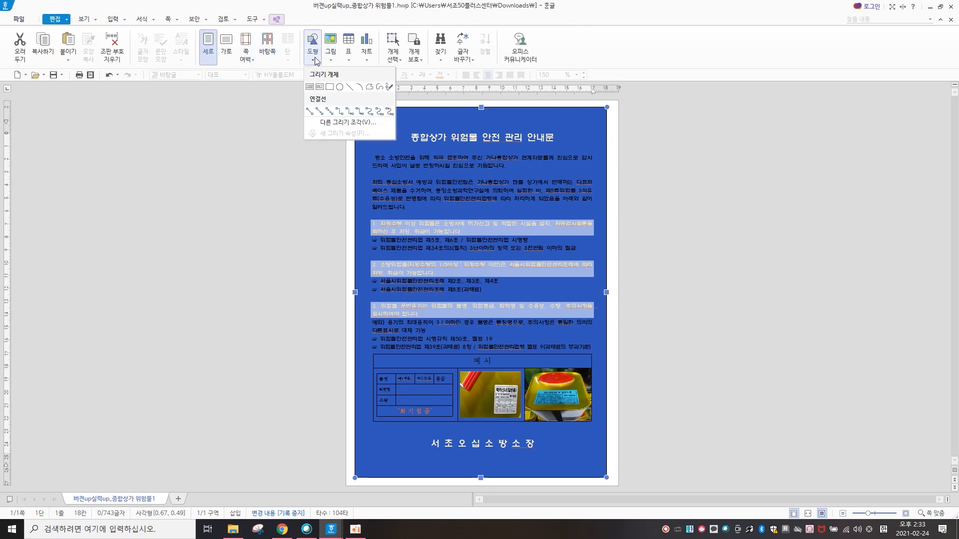
pyautogui.click(329, 88)
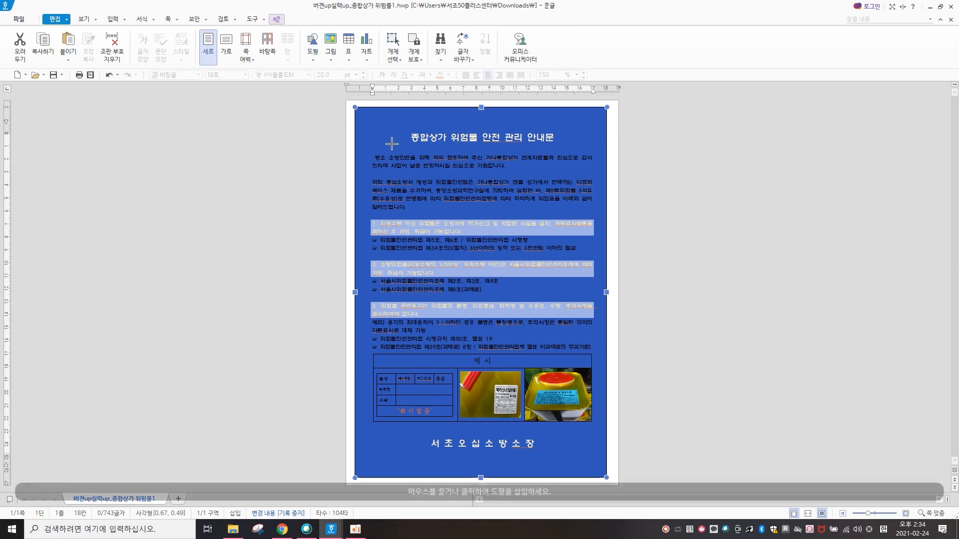
pyautogui.moveTo(366, 144)
pyautogui.mouseDown()
pyautogui.moveTo(553, 181)
pyautogui.moveTo(604, 225)
pyautogui.moveTo(586, 433)
pyautogui.moveTo(591, 426)
pyautogui.moveTo(600, 435)
pyautogui.mouseUp()
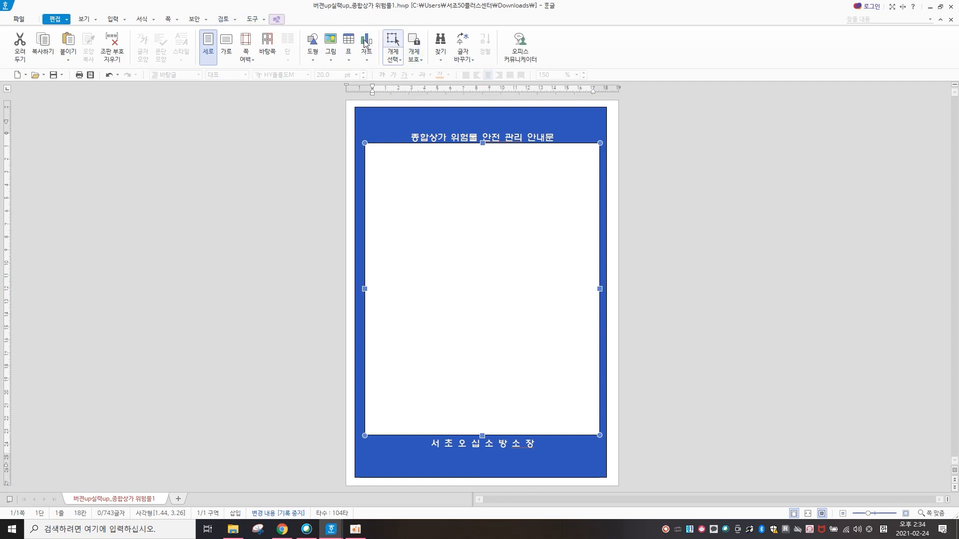
pyautogui.click(278, 22)
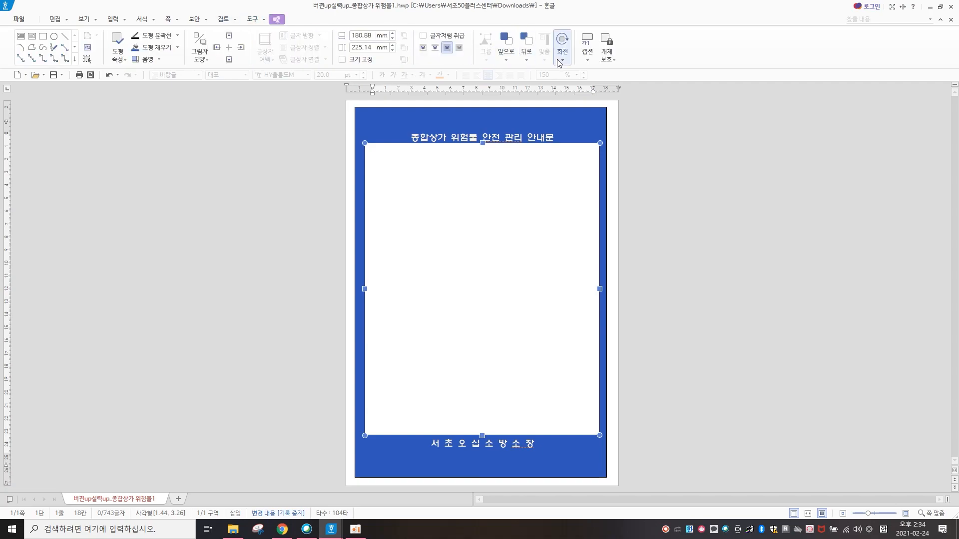
pyautogui.click(459, 49)
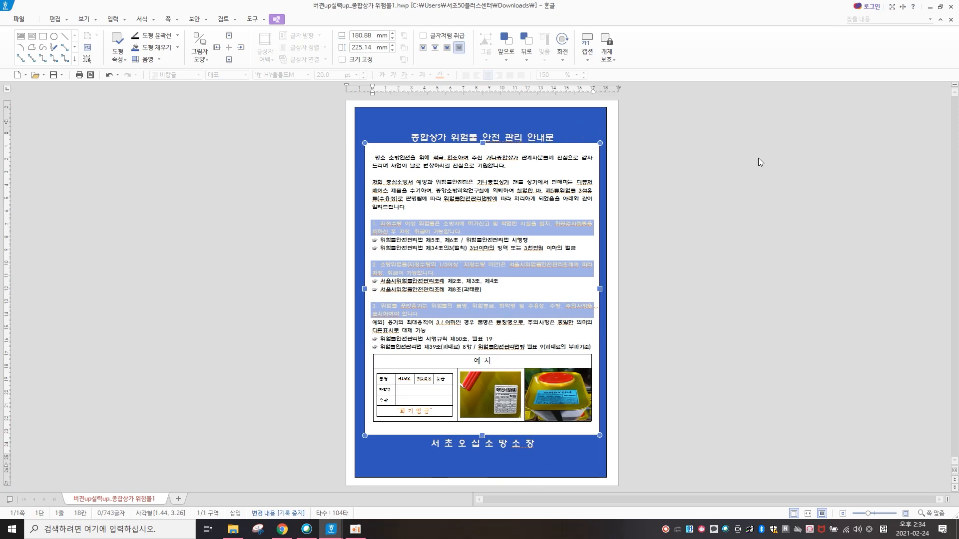
# Step: Change the white inner rectangle's corners to the 둥근 모양 rounded style
pyautogui.click(569, 136)
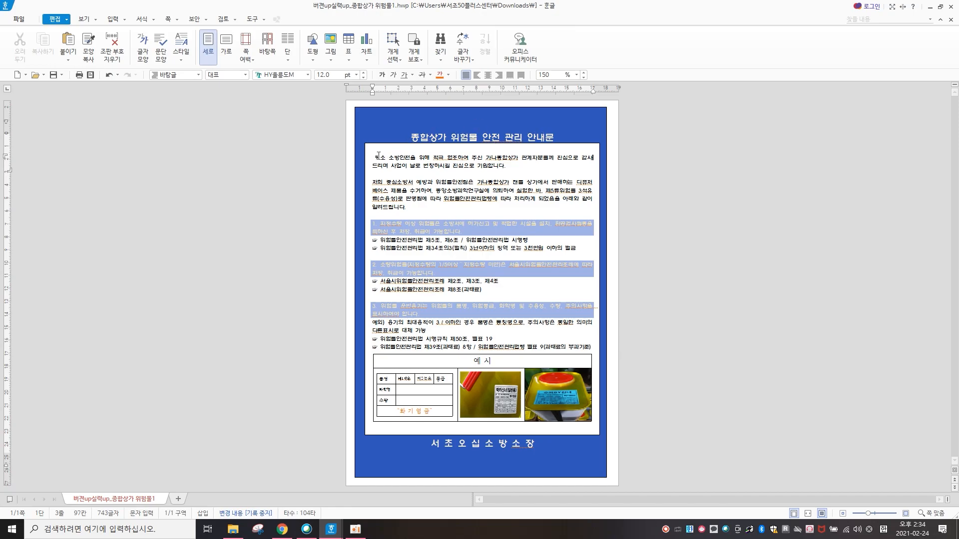
pyautogui.click(563, 138)
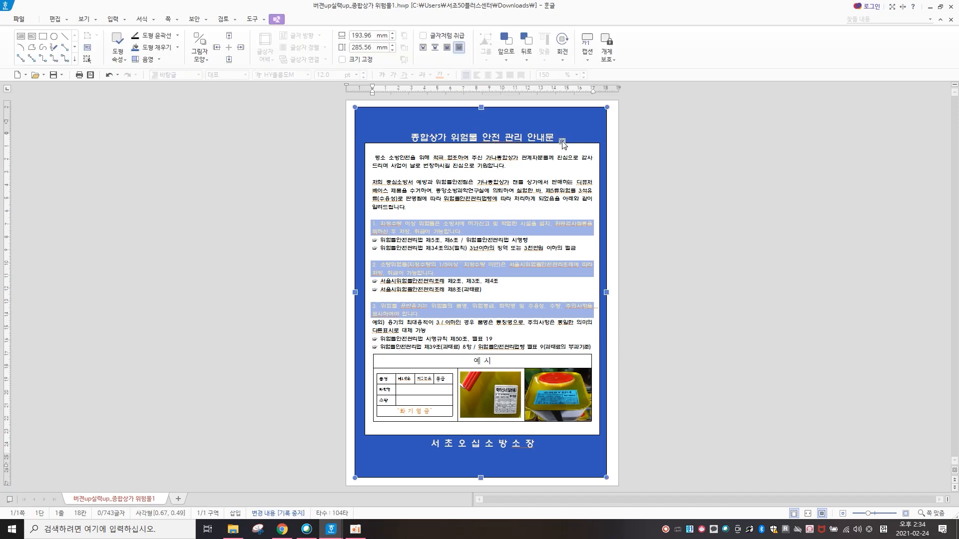
pyautogui.click(596, 200)
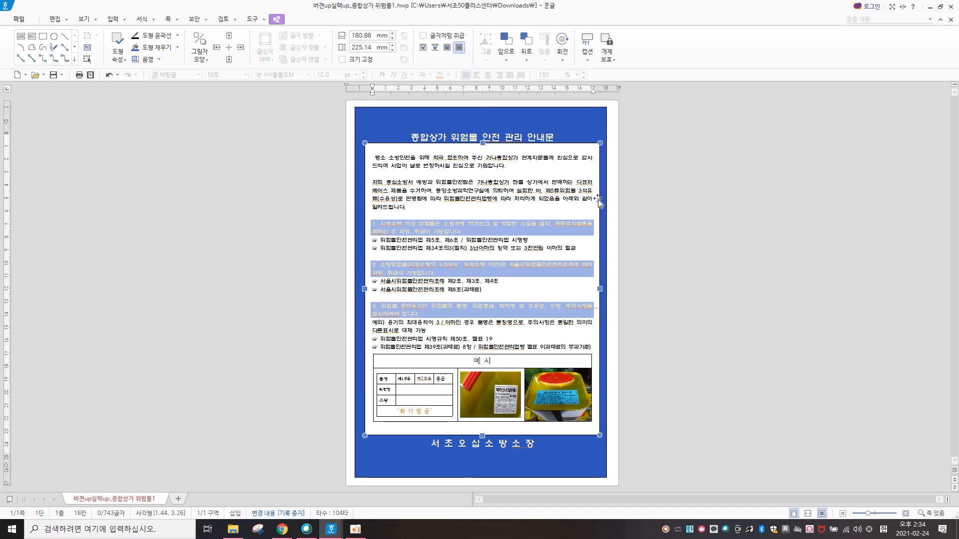
pyautogui.rightClick(463, 251)
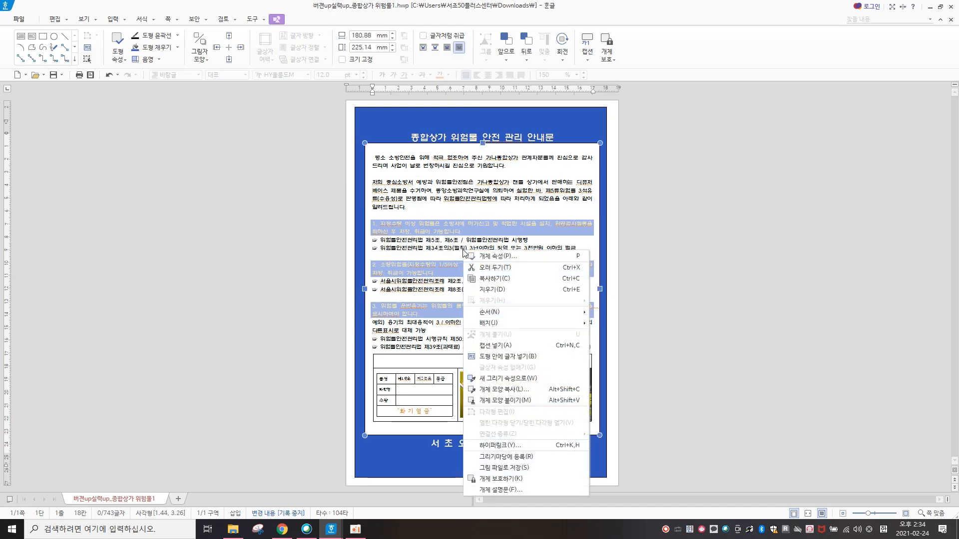
pyautogui.click(476, 258)
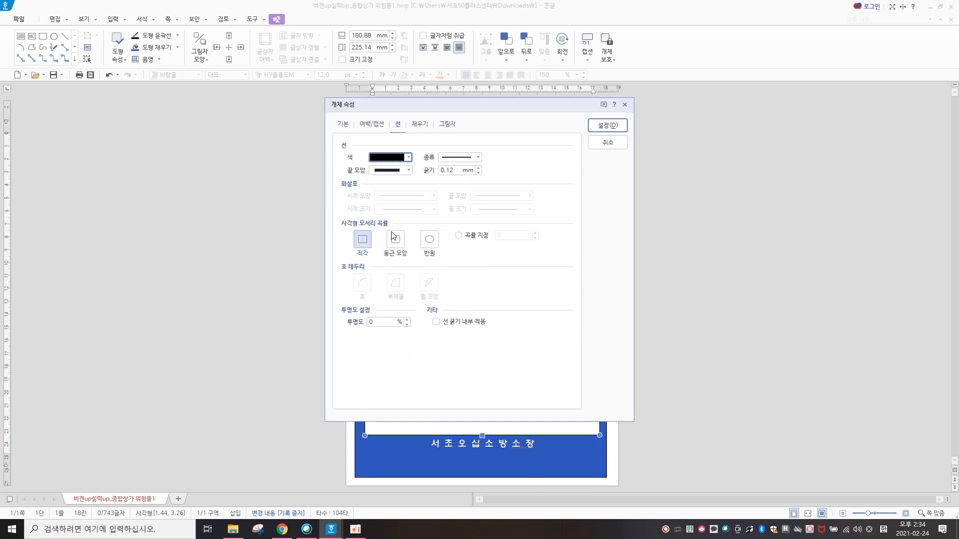
pyautogui.click(395, 241)
pyautogui.click(615, 128)
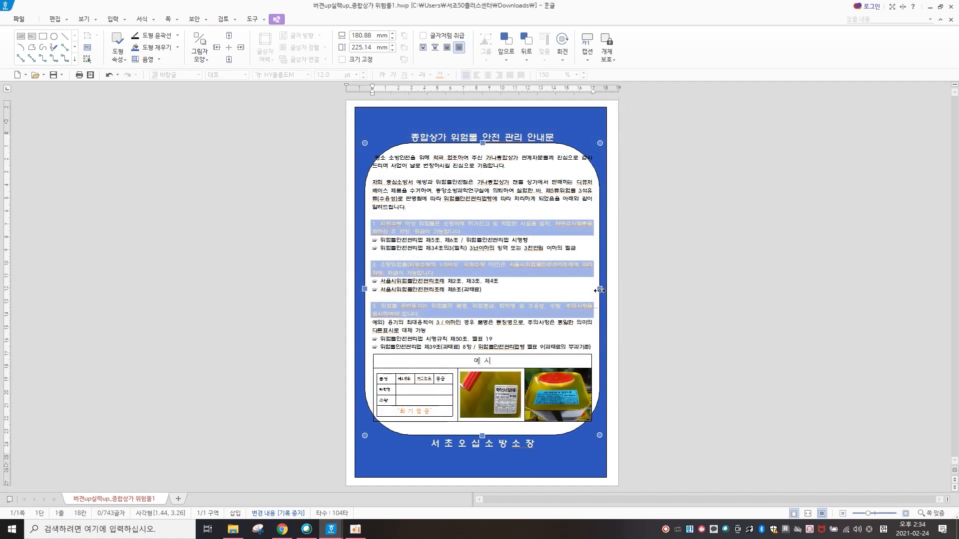
# Step: Try widening the white rounded rectangle to about 186 mm and undo the change
pyautogui.moveTo(600, 289); pyautogui.dragTo(606, 290)
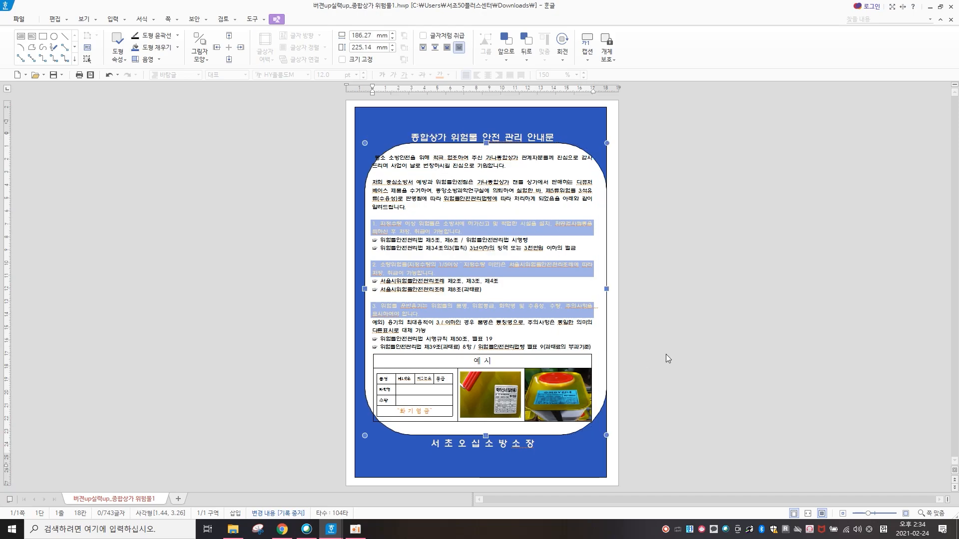
pyautogui.click(114, 75)
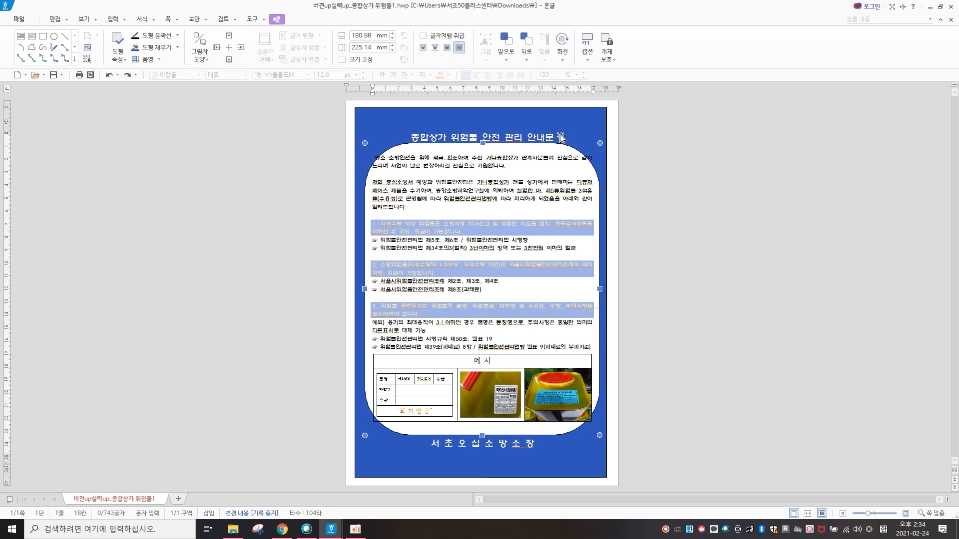
pyautogui.click(422, 131)
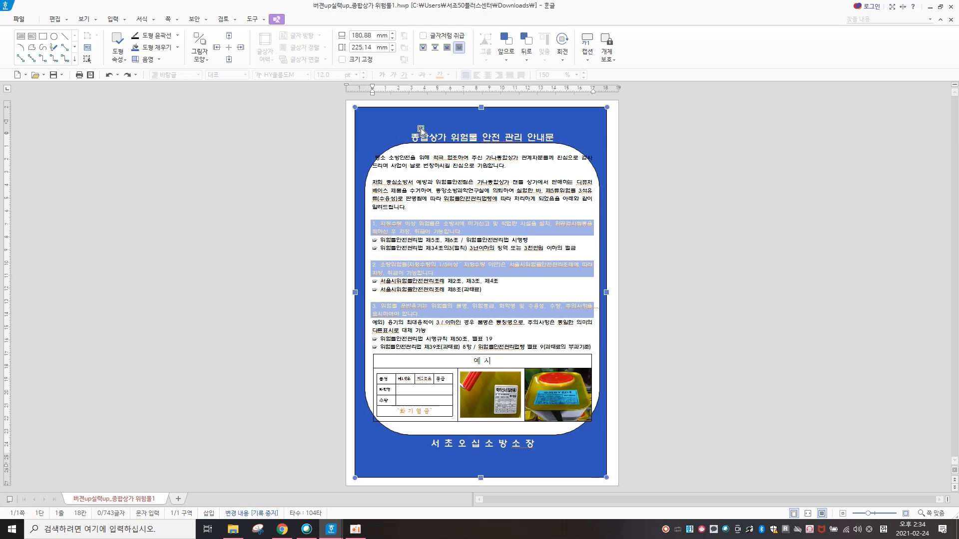
pyautogui.click(696, 259)
# Step: Insert a blank line before the first body paragraph, starting with 평소 소방안전을
pyautogui.click(406, 165)
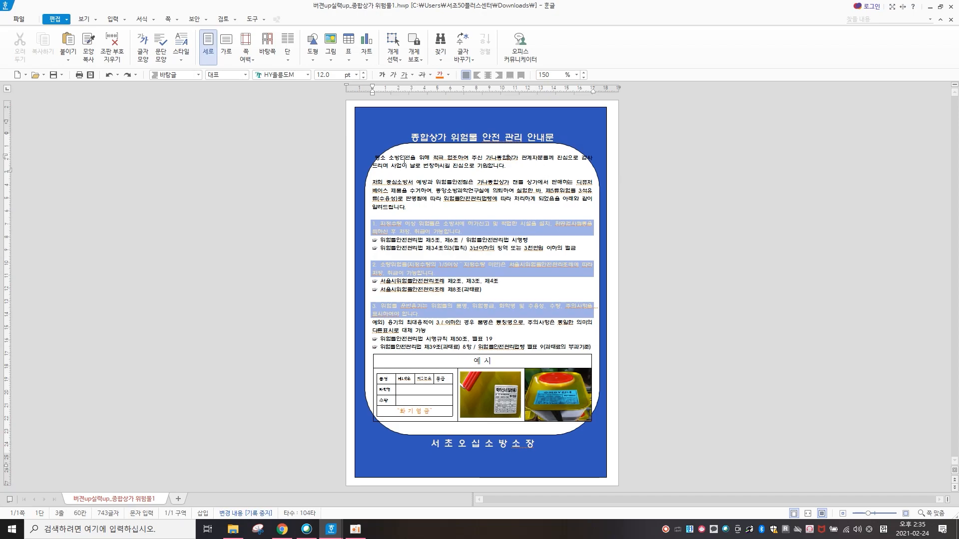
pyautogui.click(380, 155)
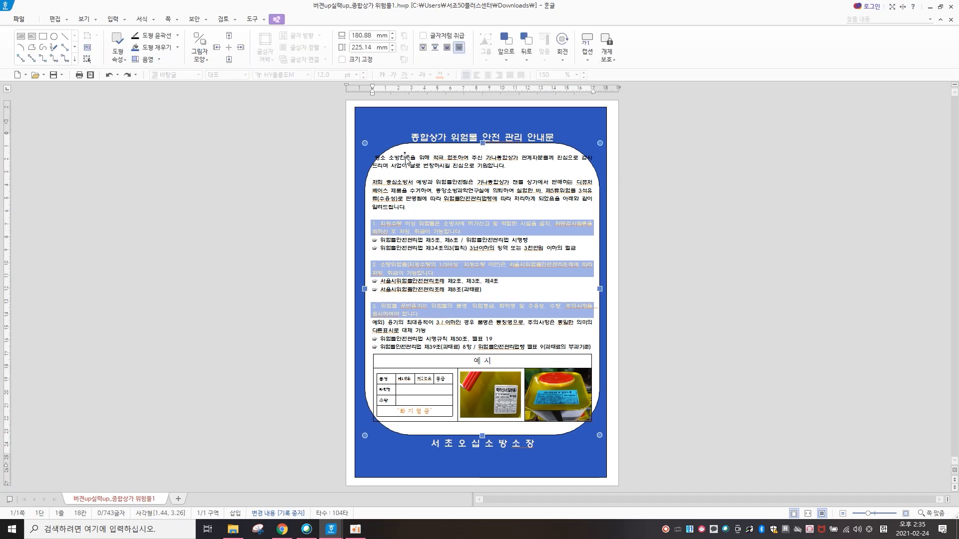
pyautogui.click(437, 157)
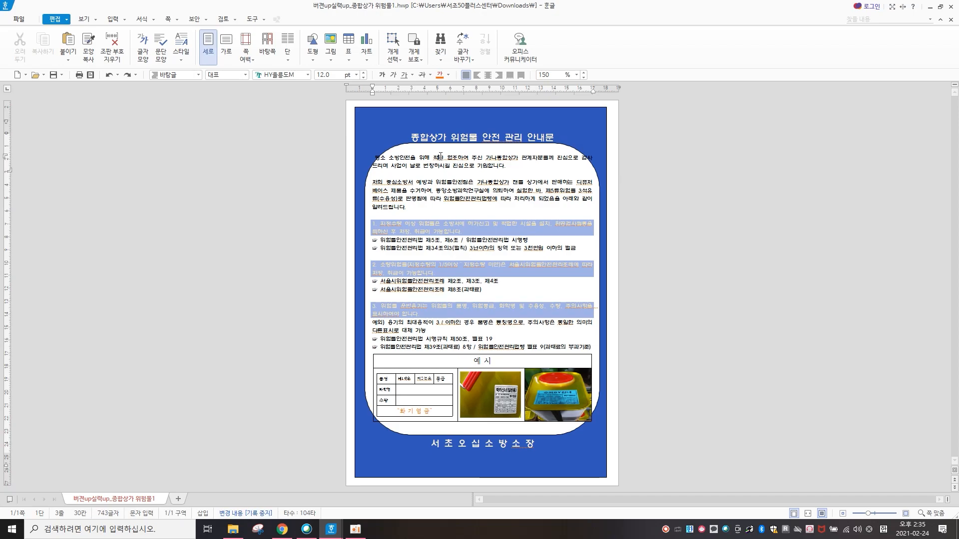
pyautogui.press('Left')
pyautogui.press('Left')
pyautogui.press('Left')
pyautogui.press('Left')
pyautogui.press('Left')
pyautogui.press('Left')
pyautogui.press('Left')
pyautogui.press('Left')
pyautogui.press('Left')
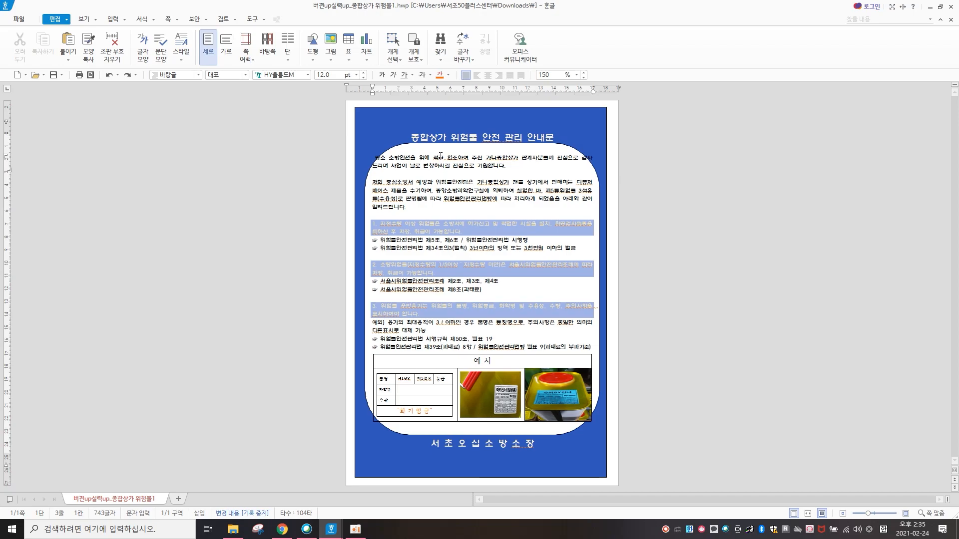
pyautogui.press('Return')
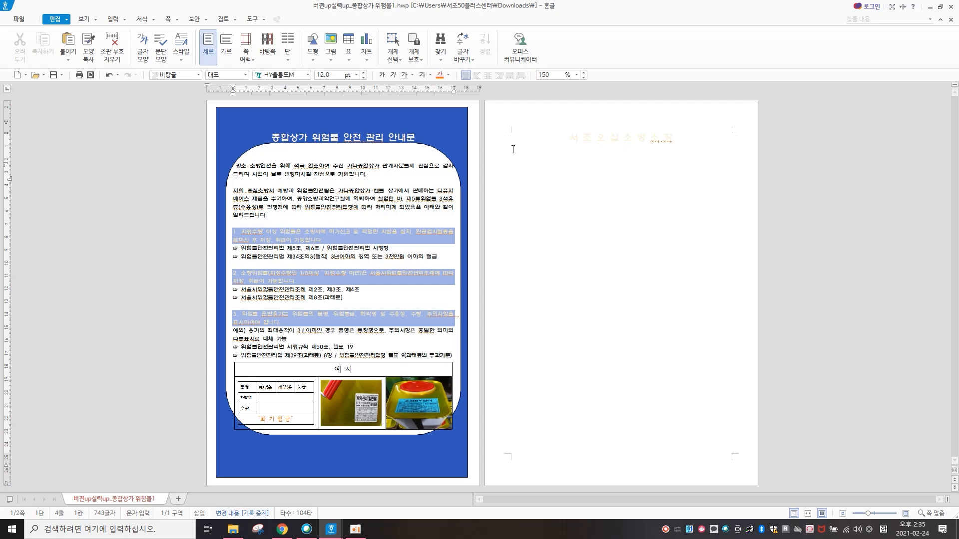
# Step: Enlarge the white rounded rectangle behind the text to about 188 by 237 mm
pyautogui.click(371, 435)
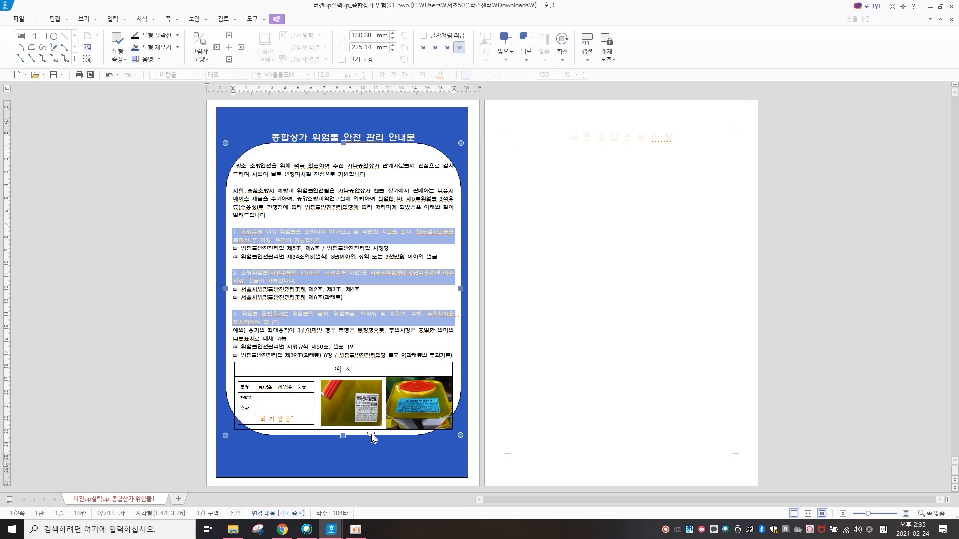
pyautogui.moveTo(343, 435); pyautogui.dragTo(339, 450)
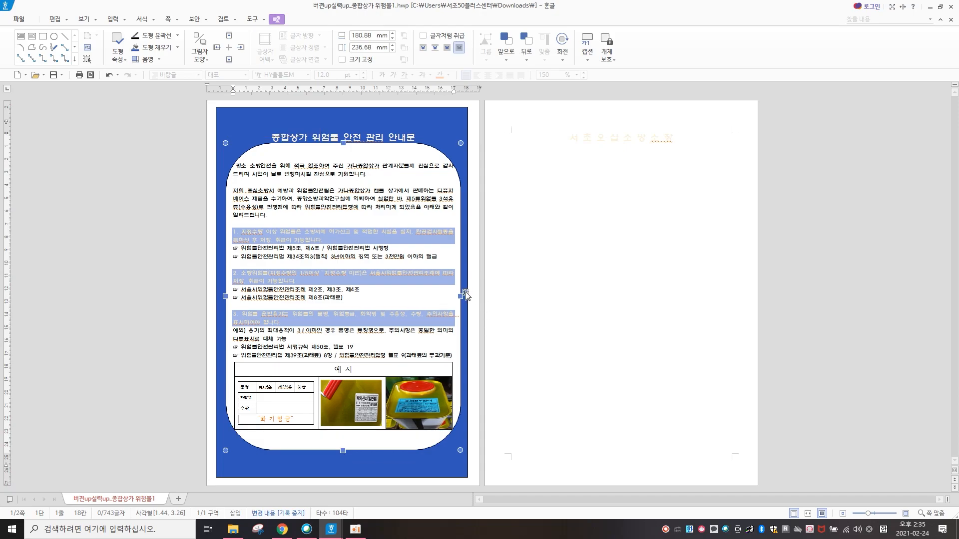
pyautogui.moveTo(461, 297); pyautogui.dragTo(463, 297)
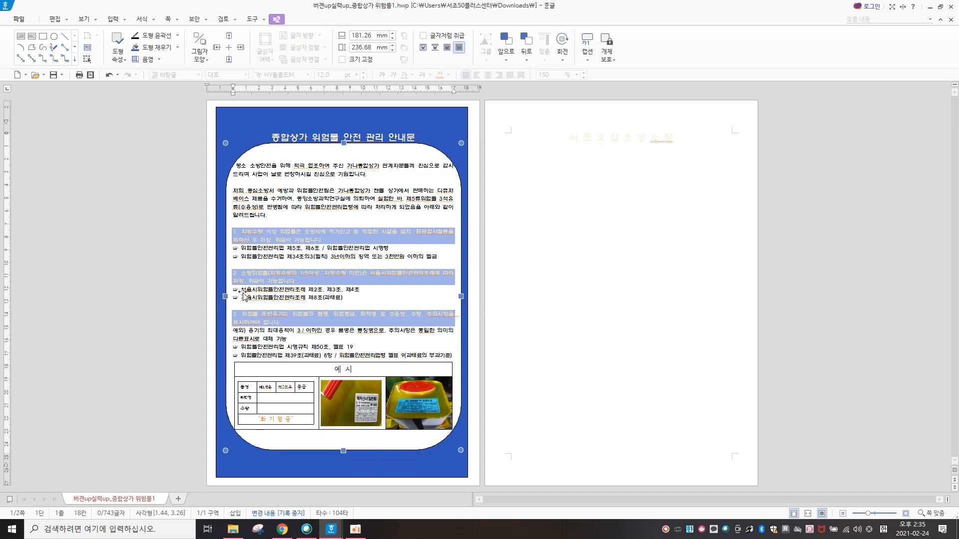
pyautogui.moveTo(225, 296); pyautogui.dragTo(217, 296)
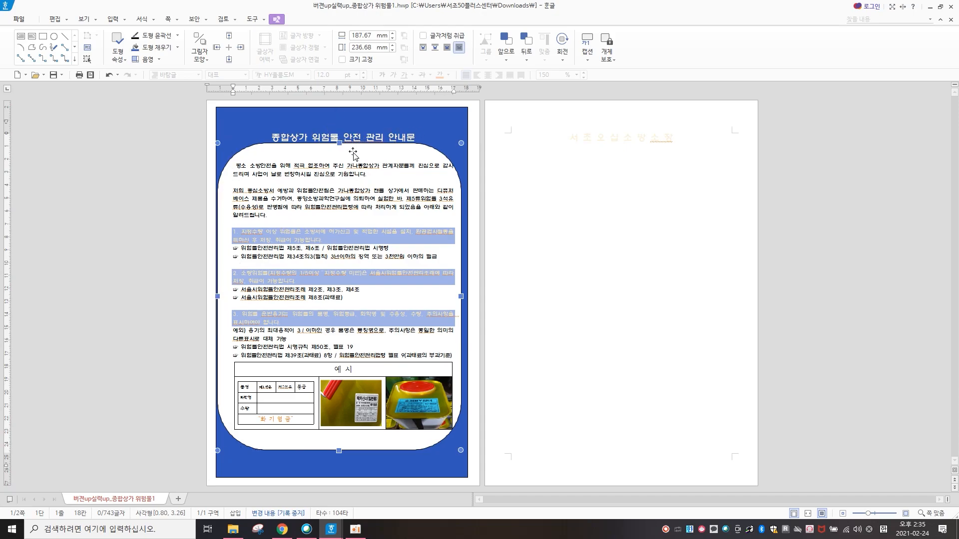
pyautogui.press('Escape')
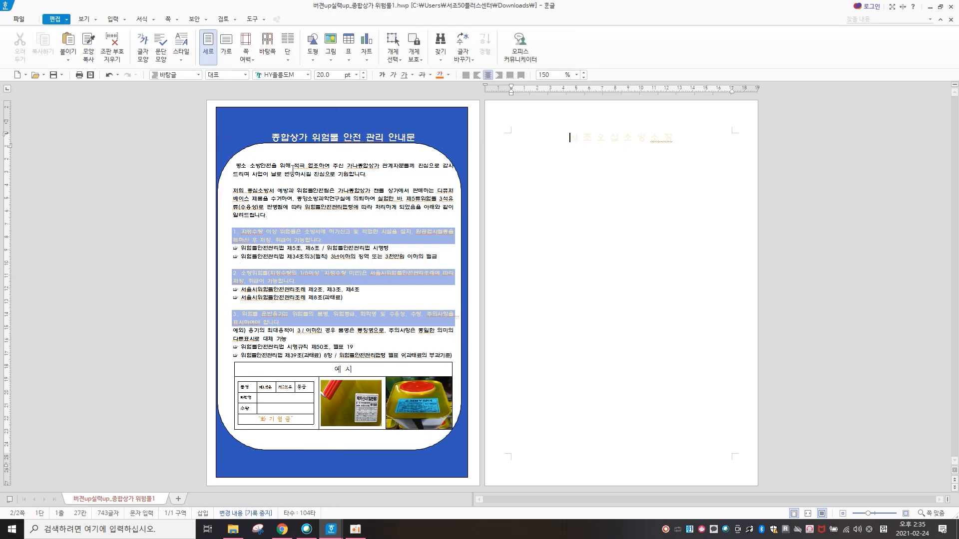
# Step: Set the blank line above the first body paragraph to 100% line spacing, then delete that line
pyautogui.click(263, 165)
pyautogui.press('Up')
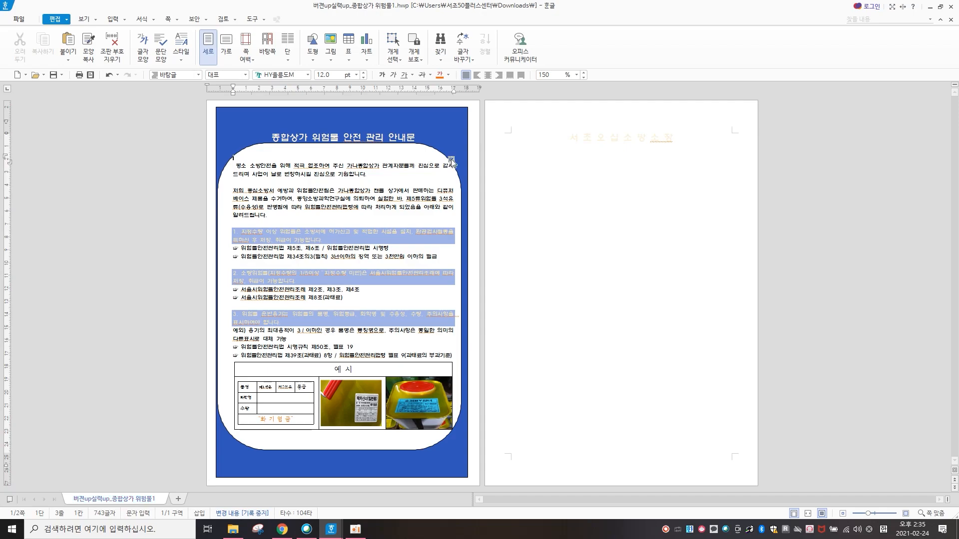
pyautogui.click(577, 74)
pyautogui.click(568, 86)
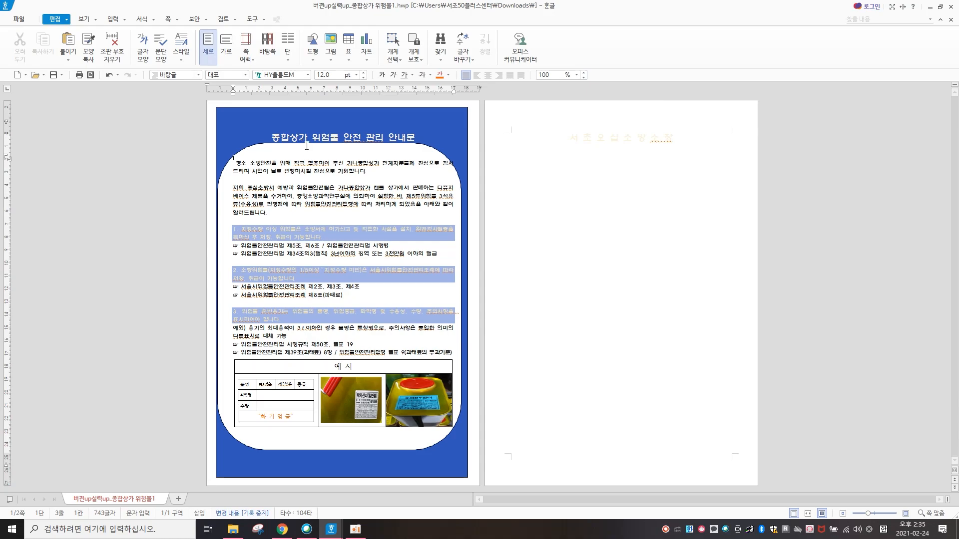
pyautogui.press('Delete')
# Step: Resize the white rounded rectangle to about 188 by 226 mm so it ends above the sign-off line
pyautogui.click(590, 171)
pyautogui.moveTo(602, 300); pyautogui.dragTo(610, 299)
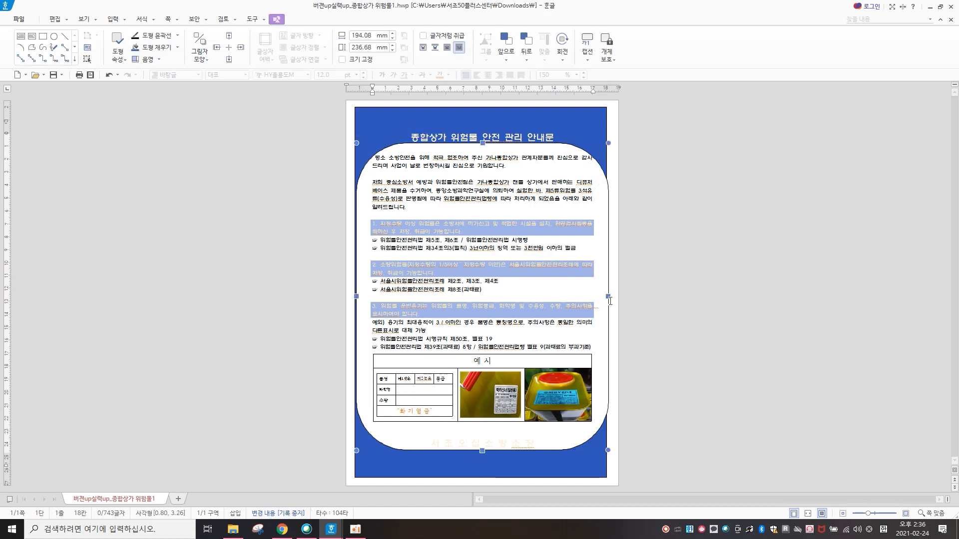
pyautogui.moveTo(608, 296); pyautogui.dragTo(603, 297)
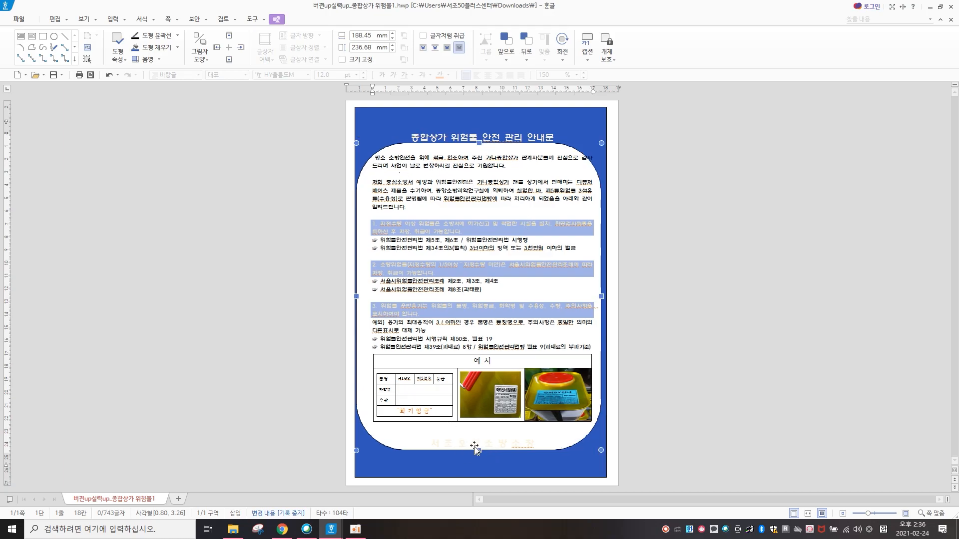
pyautogui.moveTo(475, 453); pyautogui.dragTo(481, 434)
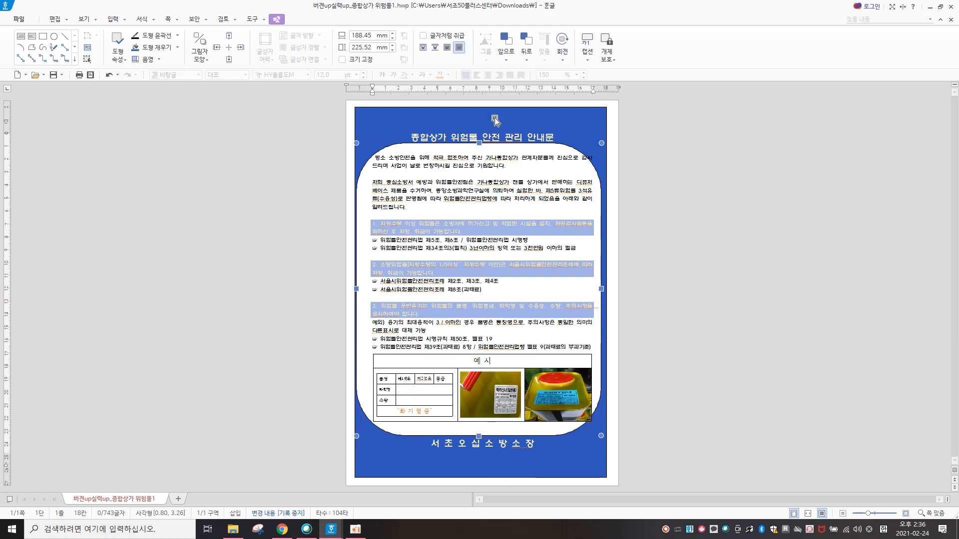
# Step: Try adding another blank line above the first body paragraph and undo the insertion
pyautogui.click(541, 135)
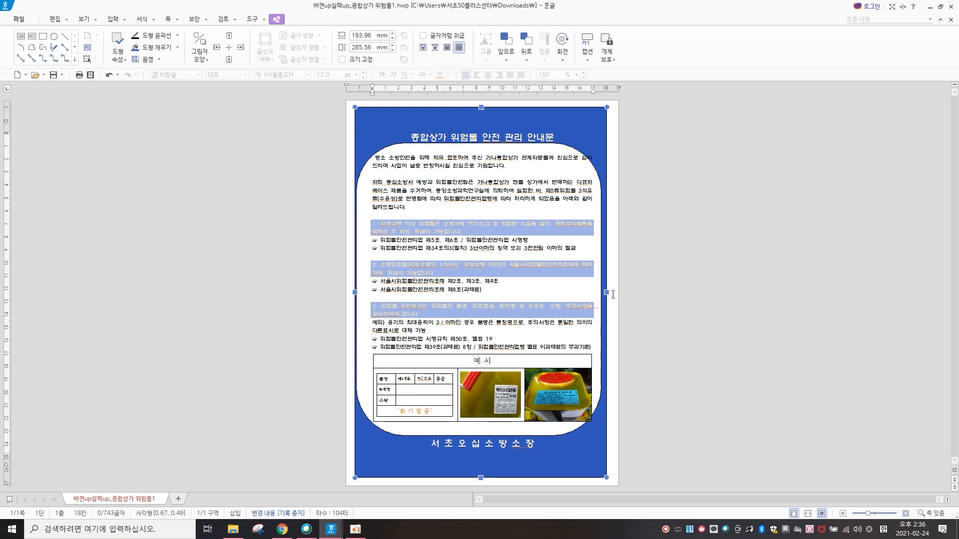
pyautogui.click(571, 249)
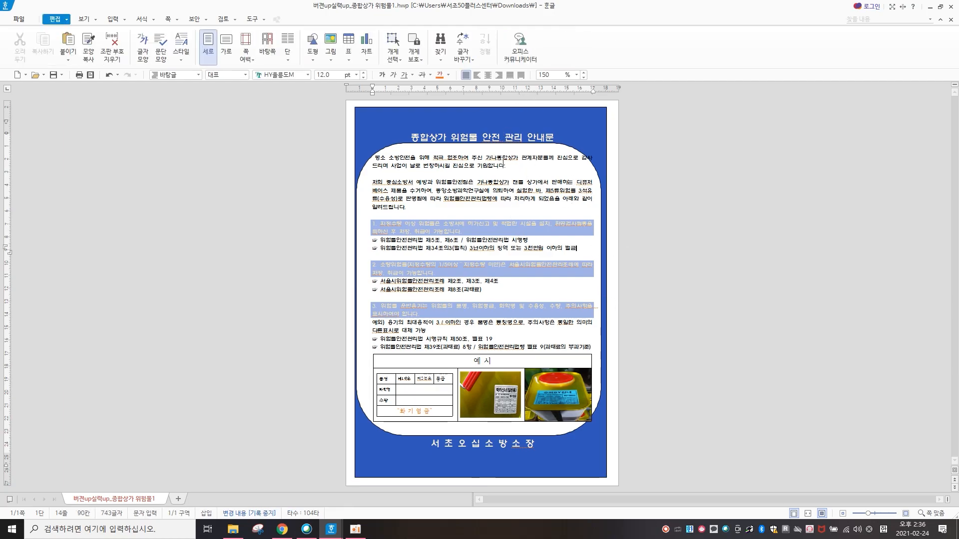
pyautogui.click(503, 166)
pyautogui.click(537, 148)
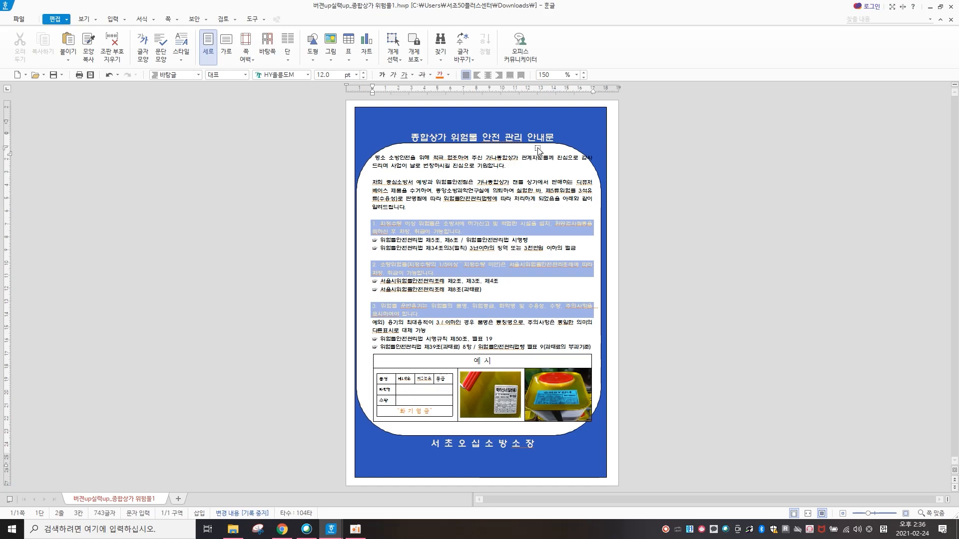
pyautogui.press('Return')
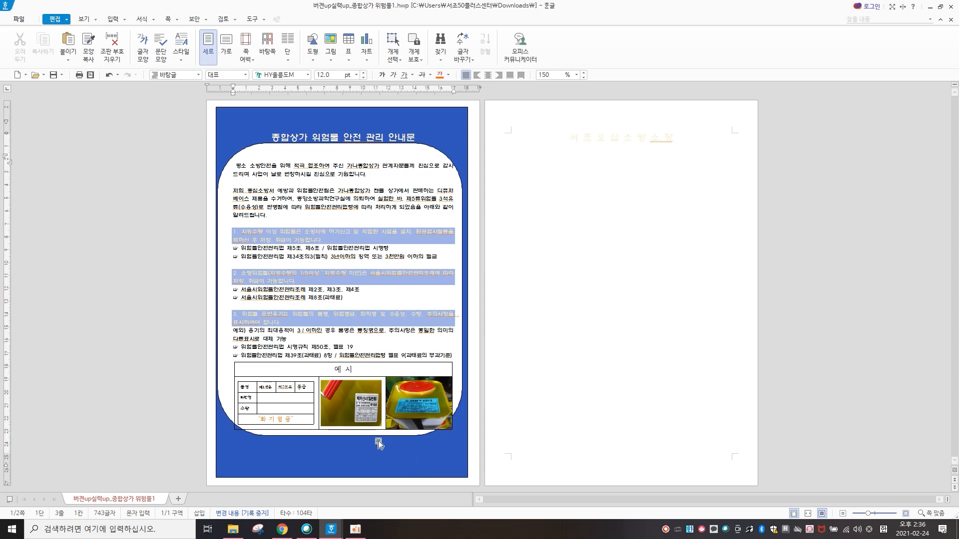
pyautogui.click(351, 444)
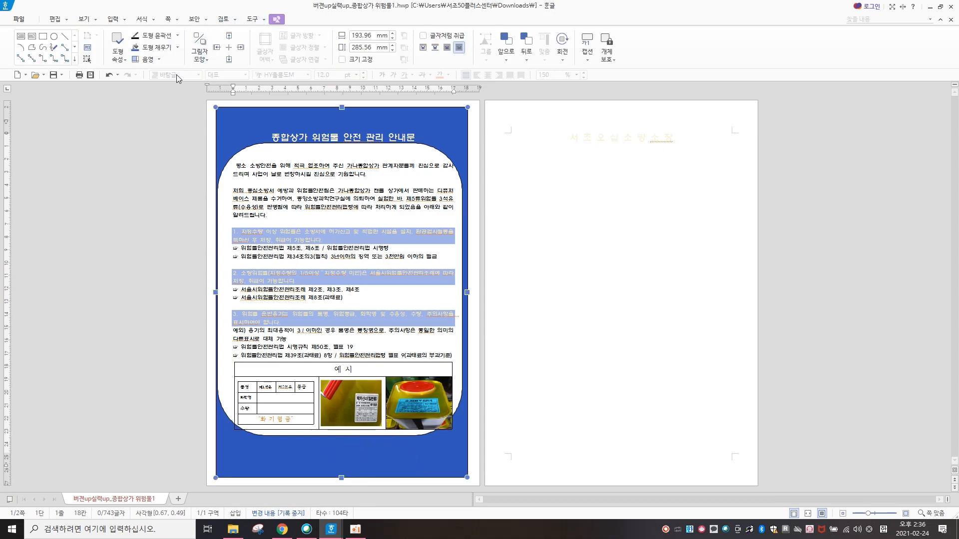
pyautogui.click(109, 75)
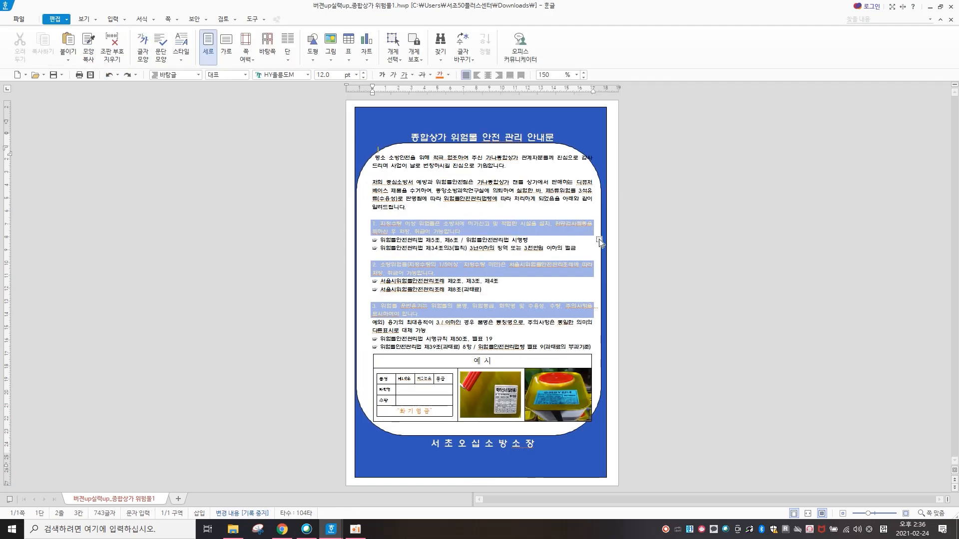
# Step: Narrow the white rounded rectangle to about 186 mm by pulling in its left edge
pyautogui.click(601, 279)
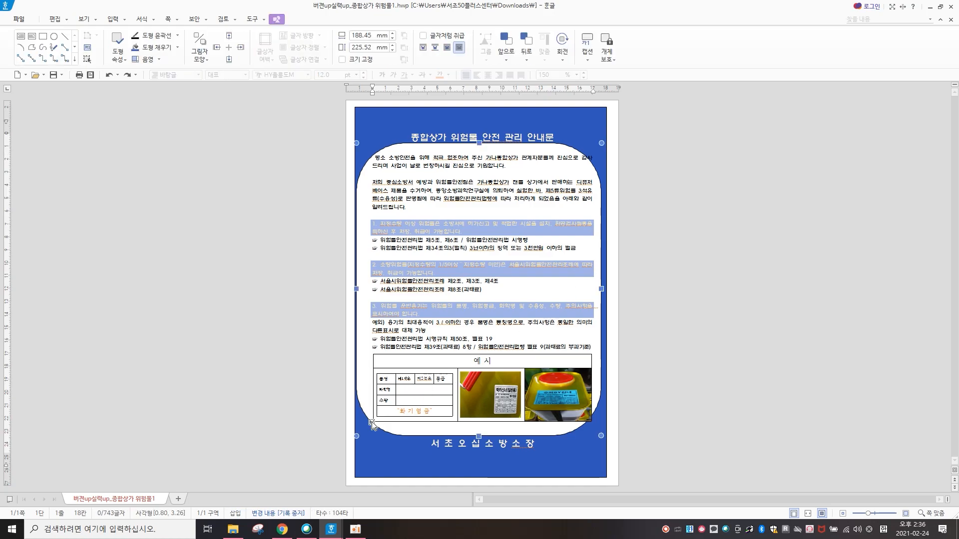
pyautogui.click(373, 424)
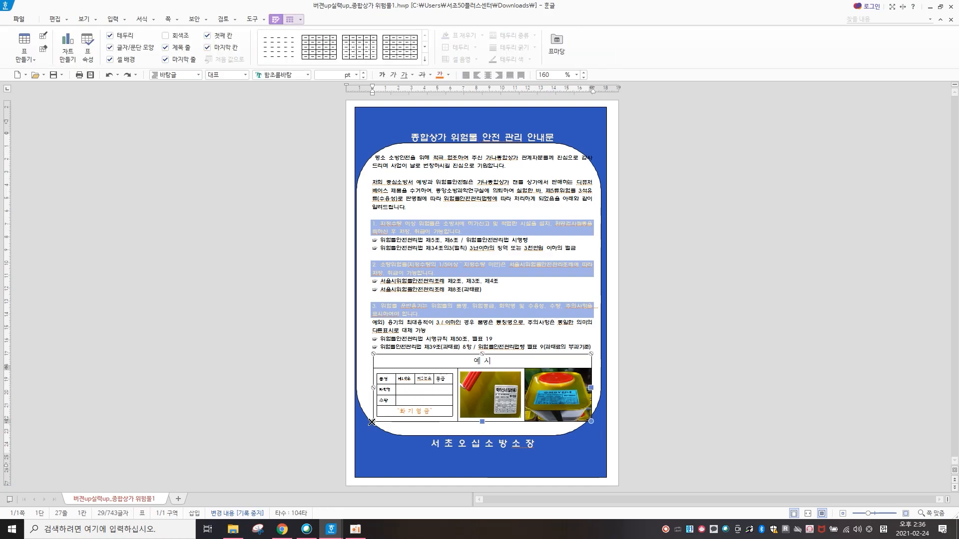
pyautogui.click(601, 245)
pyautogui.moveTo(356, 288); pyautogui.dragTo(360, 290)
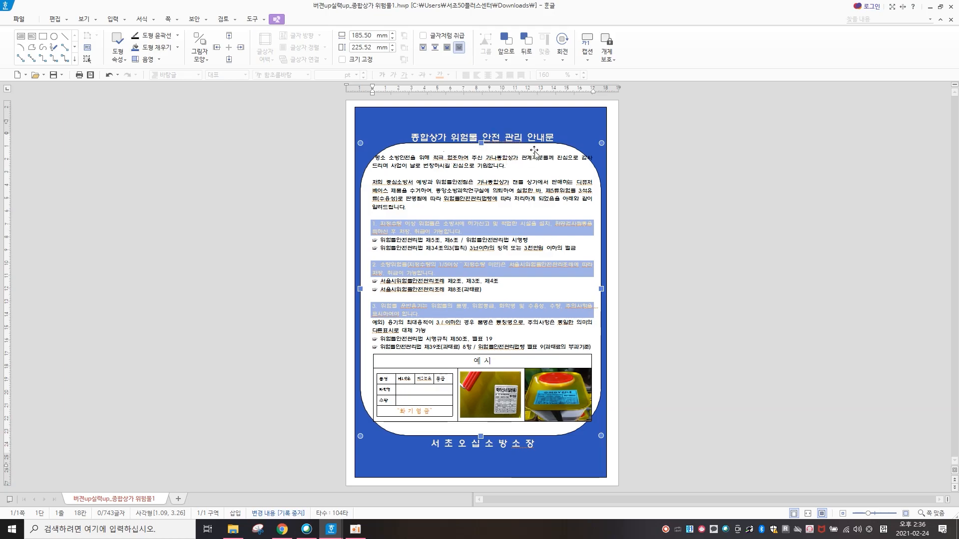
# Step: Try shifting the white rounded rectangle slightly up and to the right, and undo the move
pyautogui.moveTo(434, 181); pyautogui.dragTo(435, 178)
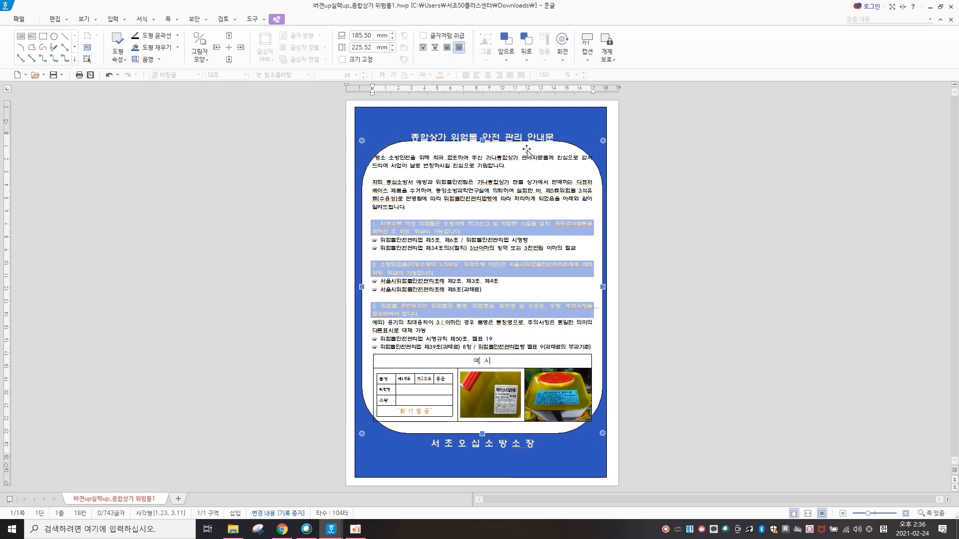
pyautogui.click(109, 74)
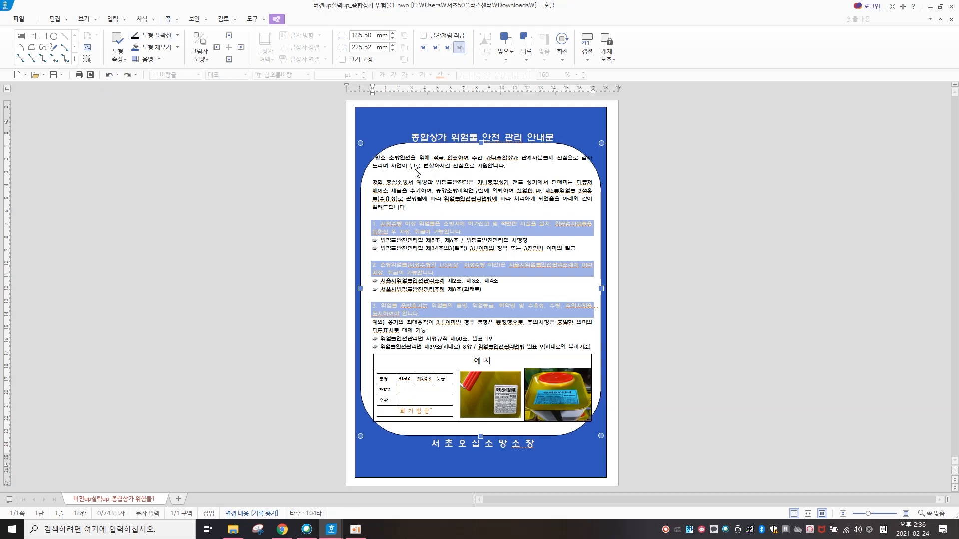
pyautogui.click(742, 226)
# Step: Set the line spacing of the empty line above the first body paragraph to 180%
pyautogui.click(472, 158)
pyautogui.press('Up')
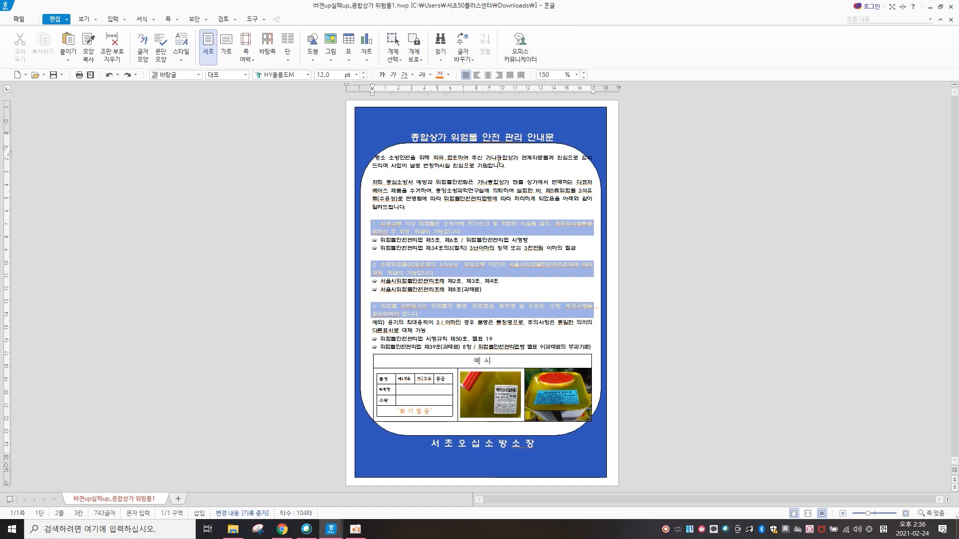
pyautogui.click(576, 75)
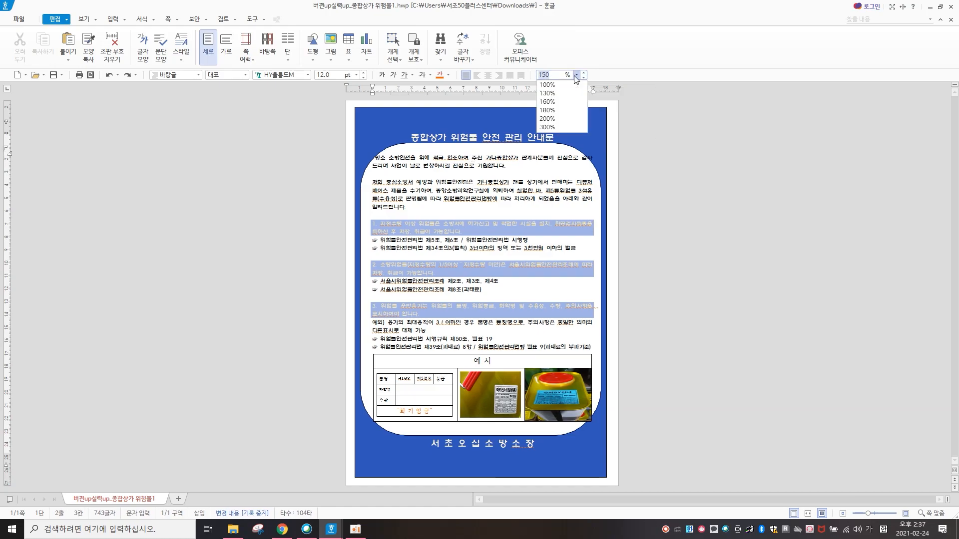
pyautogui.click(568, 102)
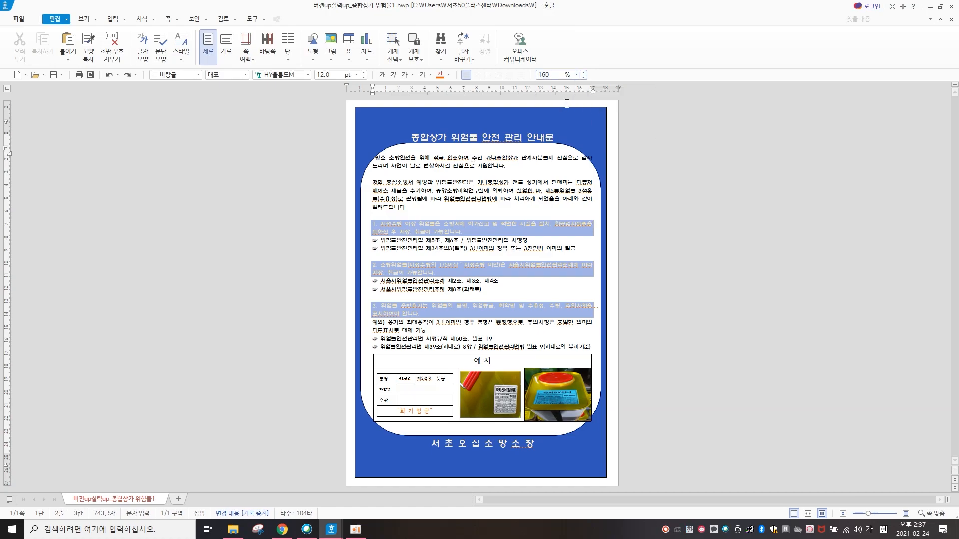
pyautogui.click(577, 75)
pyautogui.click(568, 113)
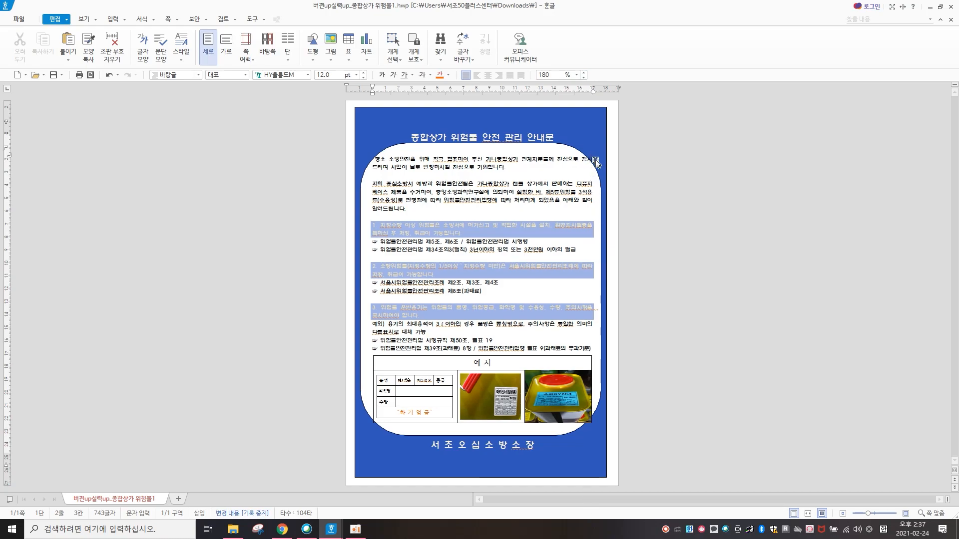
# Step: Change the white inner rectangle's corners to the 직각 square style
pyautogui.click(592, 173)
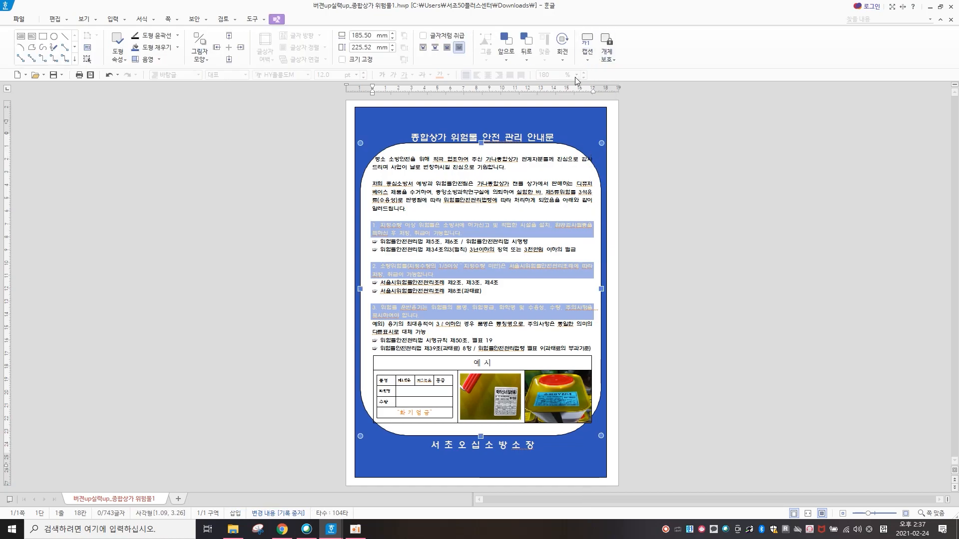
pyautogui.click(485, 462)
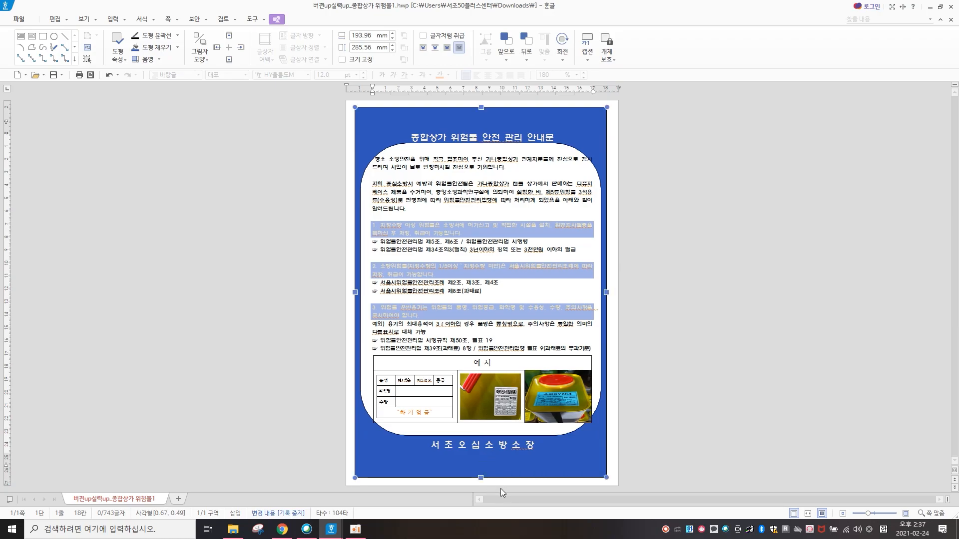
pyautogui.click(579, 152)
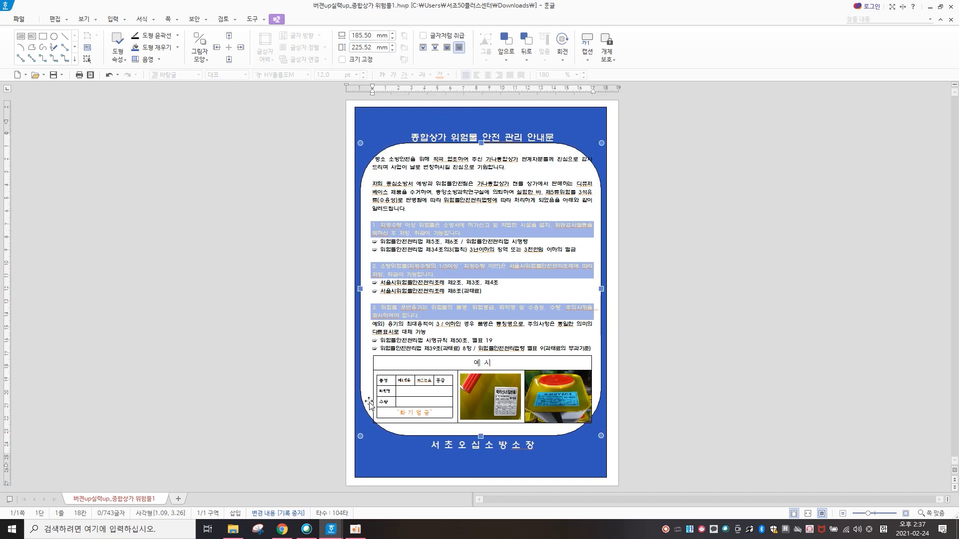
pyautogui.rightClick(450, 185)
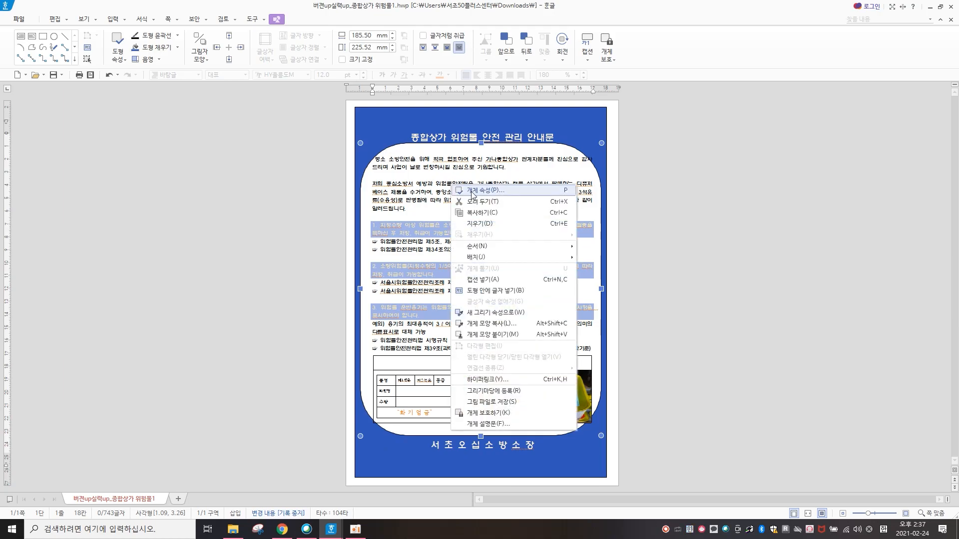
pyautogui.click(472, 191)
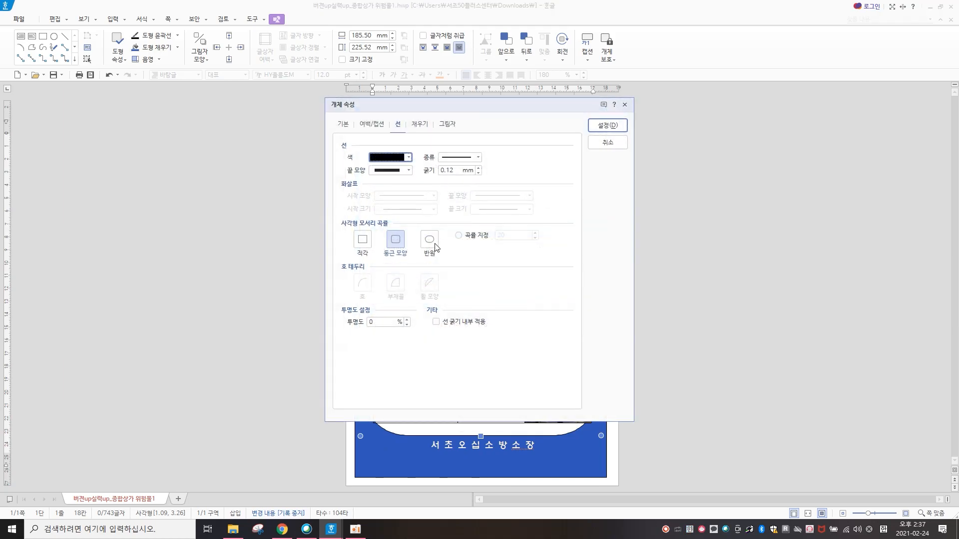
pyautogui.click(366, 243)
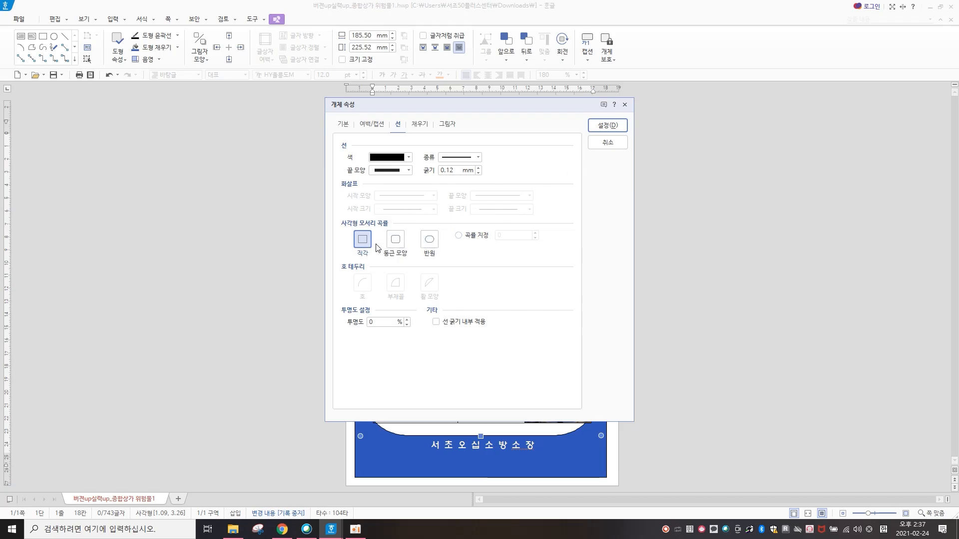
pyautogui.click(606, 126)
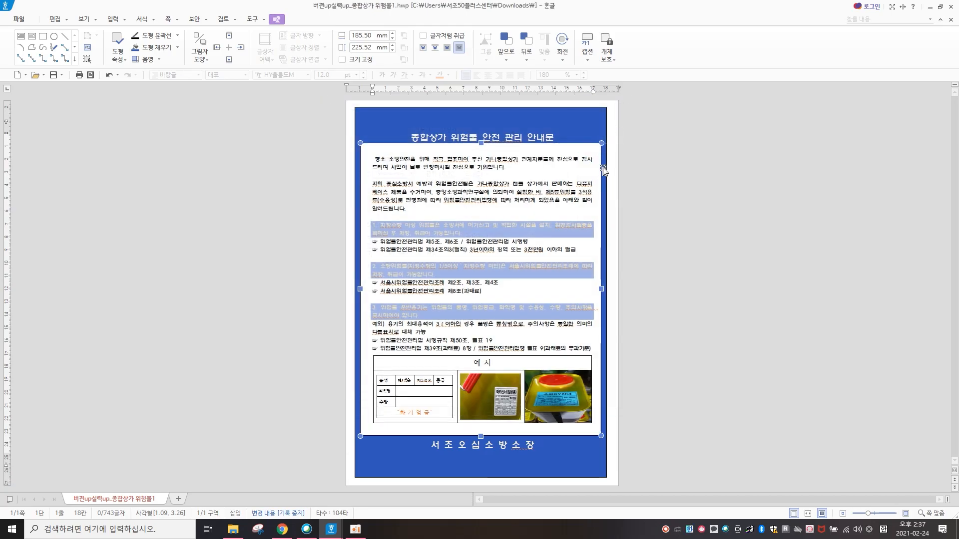
# Step: Move the white rectangle slightly down and shorten the blue background rectangle from its bottom edge to about 279 mm high
pyautogui.moveTo(518, 151); pyautogui.dragTo(517, 154)
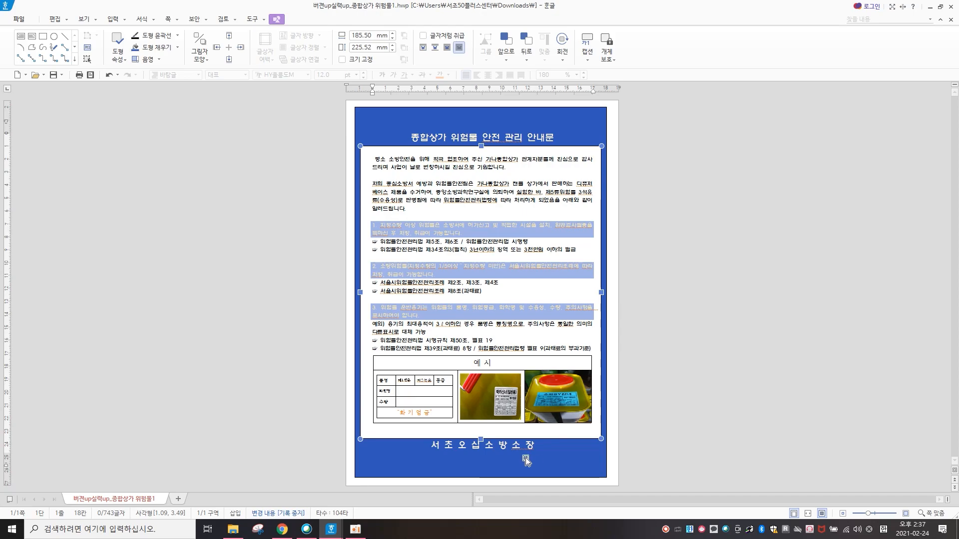
pyautogui.click(468, 470)
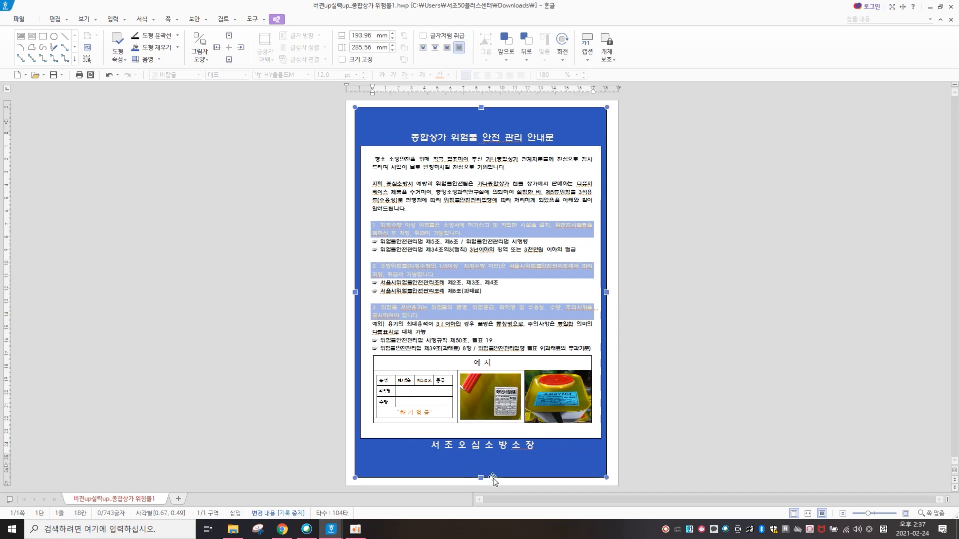
pyautogui.moveTo(481, 478); pyautogui.dragTo(483, 469)
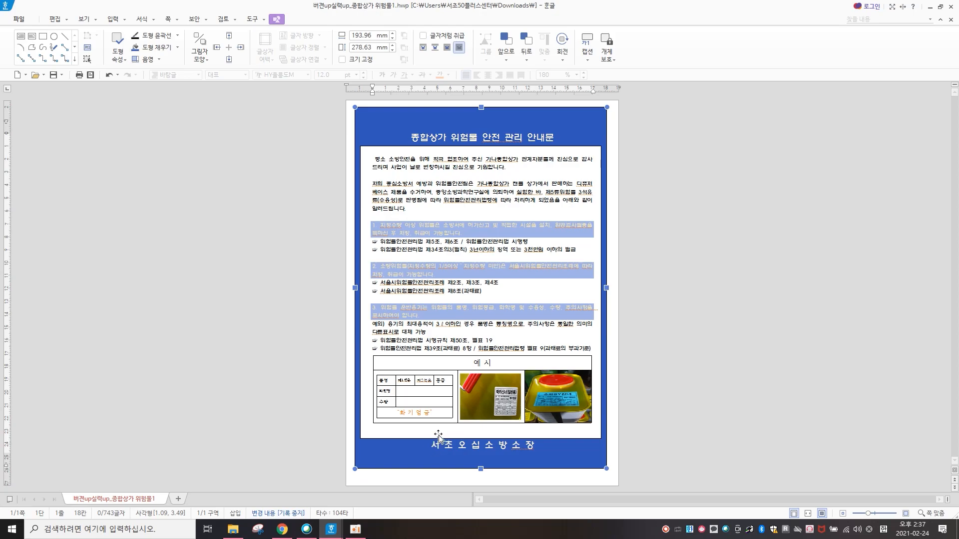
# Step: Shorten the blue background rectangle from its bottom and top edges to about 270 mm high
pyautogui.moveTo(480, 460); pyautogui.dragTo(480, 460)
pyautogui.moveTo(483, 109); pyautogui.dragTo(483, 115)
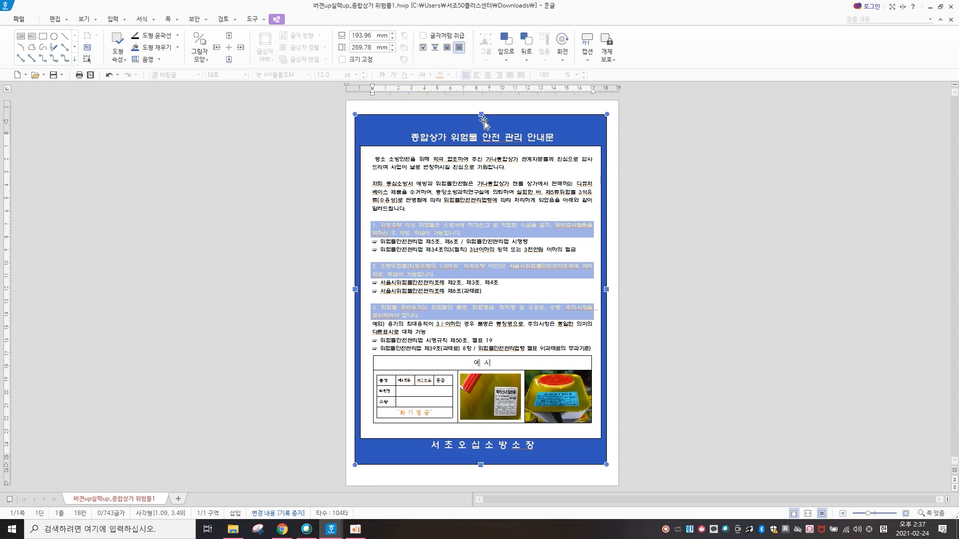
pyautogui.click(610, 329)
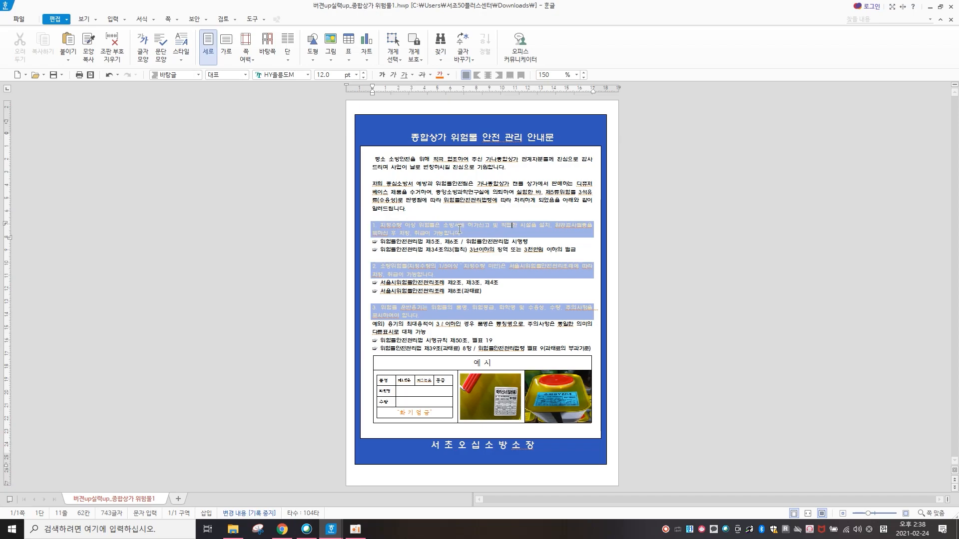
# Step: Give the words 가나종합상가 in the first body paragraph a light beige background fill (면 색) through the character shape settings
pyautogui.moveTo(487, 160); pyautogui.dragTo(514, 163)
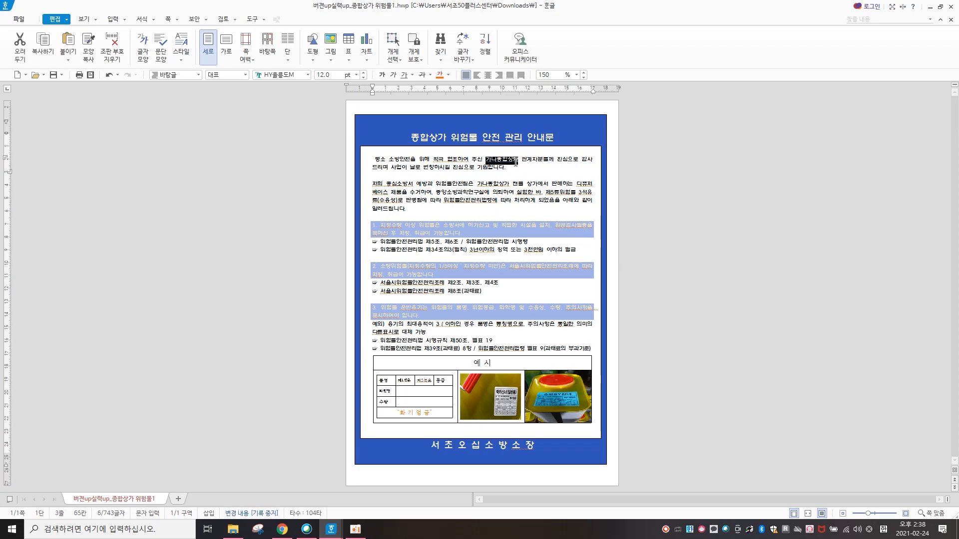
pyautogui.click(142, 43)
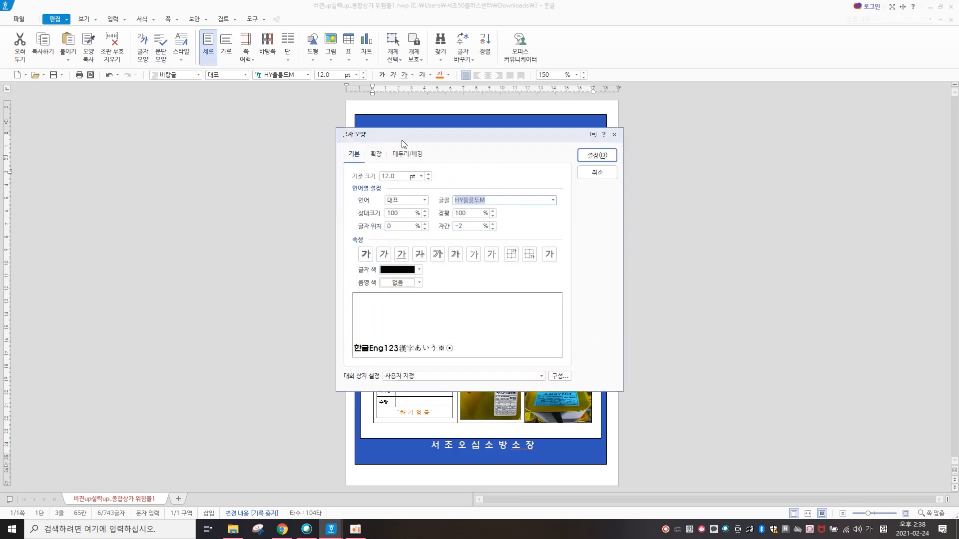
pyautogui.click(407, 154)
pyautogui.click(425, 284)
pyautogui.click(425, 283)
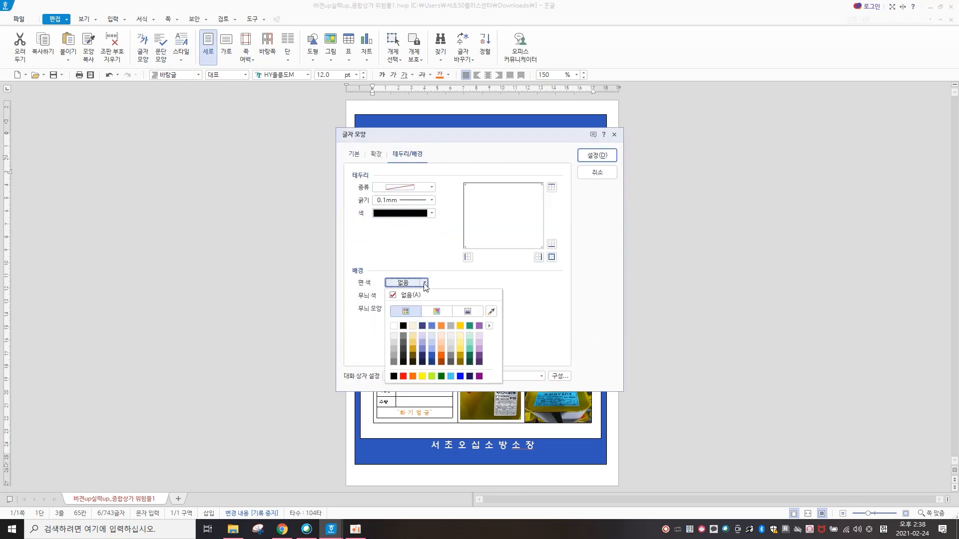
pyautogui.click(412, 326)
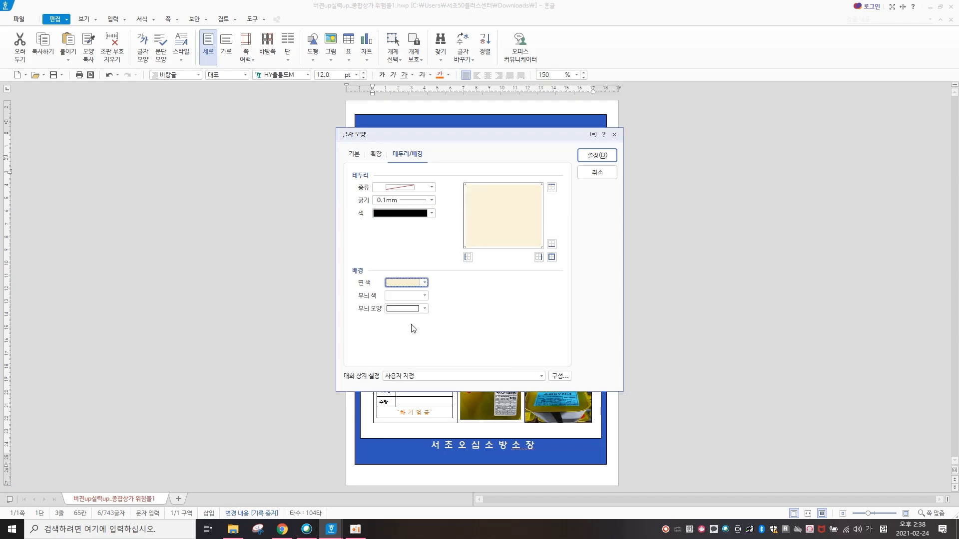
pyautogui.click(597, 155)
pyautogui.click(554, 196)
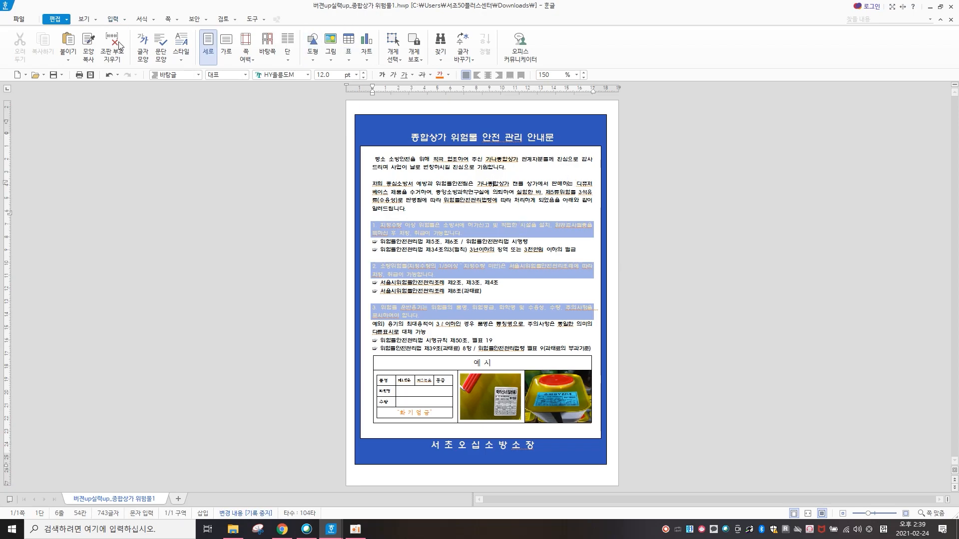
pyautogui.click(89, 47)
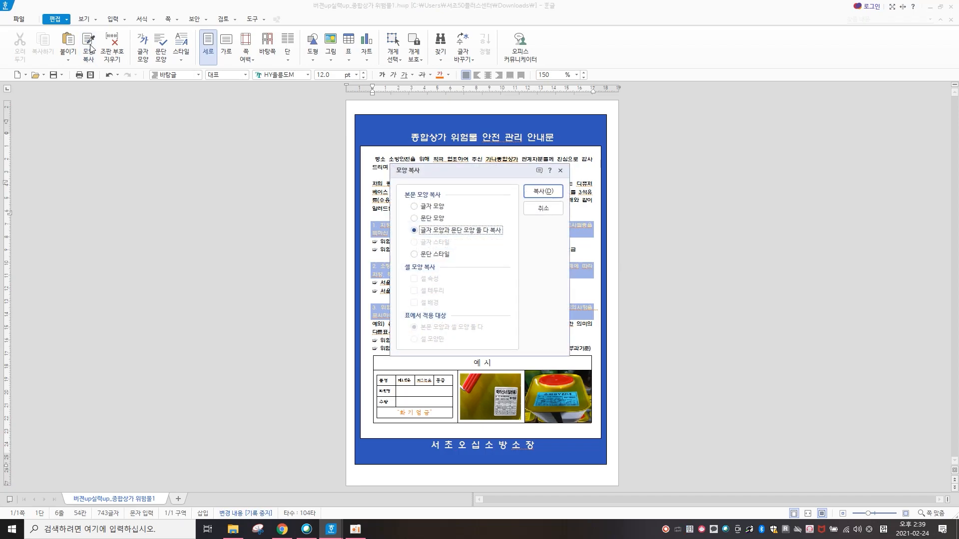
pyautogui.click(561, 170)
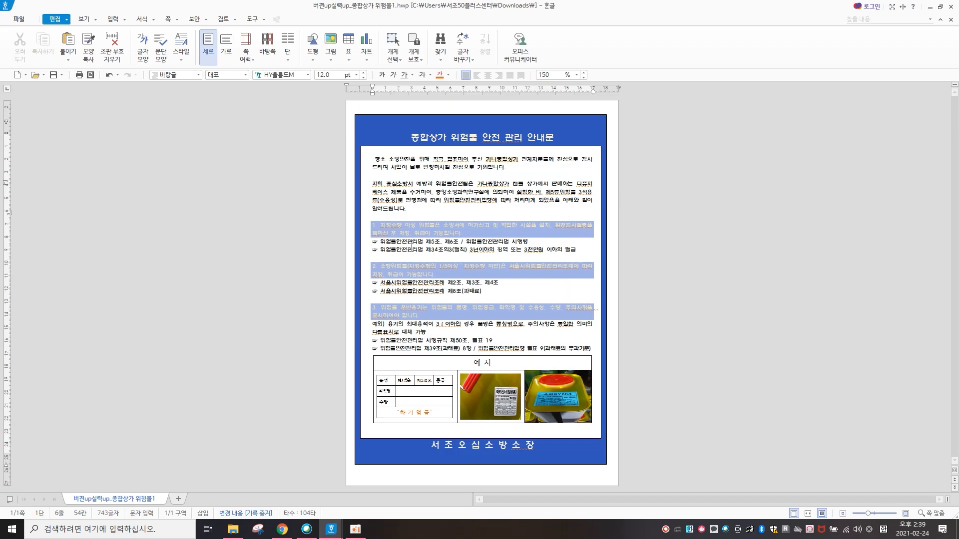
pyautogui.moveTo(424, 242); pyautogui.dragTo(565, 251)
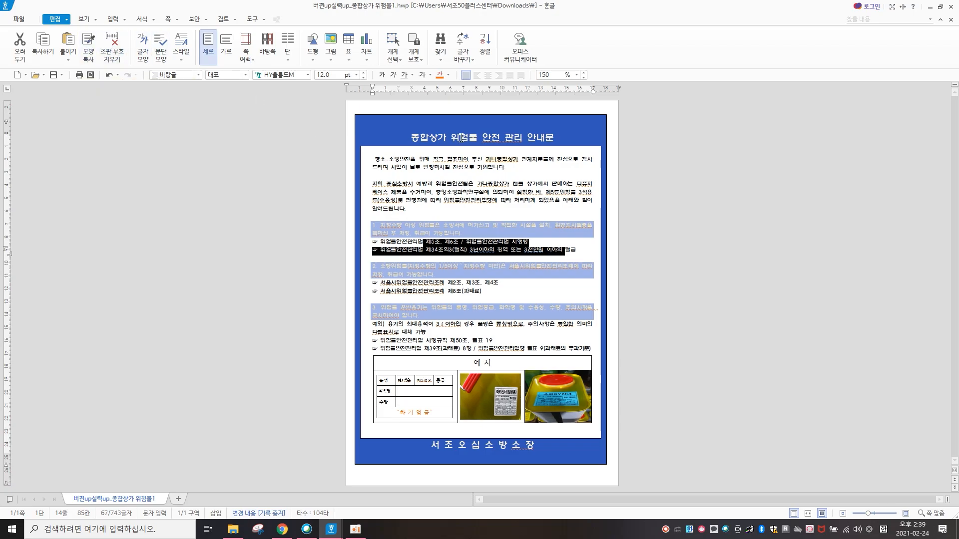
pyautogui.click(481, 187)
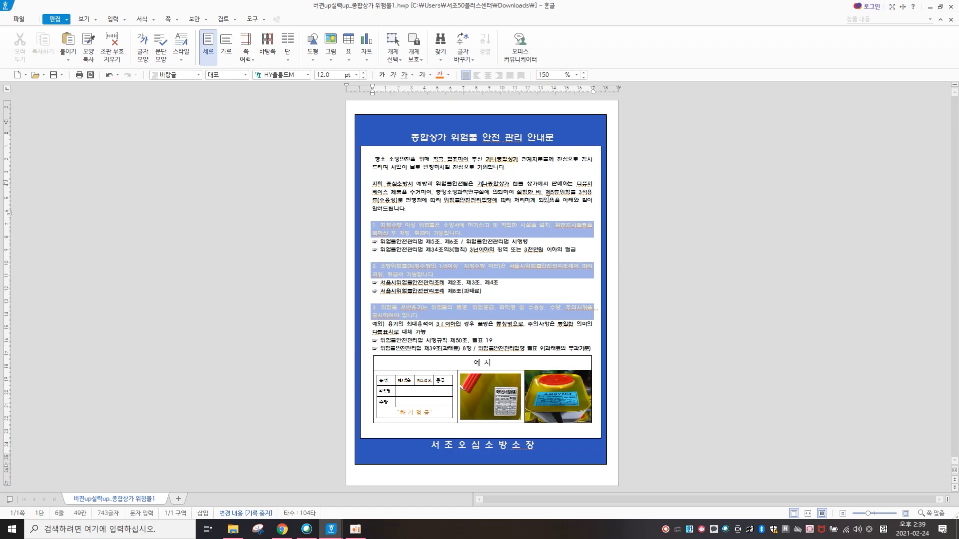
# Step: Try placing the white inner rectangle in front of the text, and return it to 글 뒤로 behind the text
pyautogui.click(570, 147)
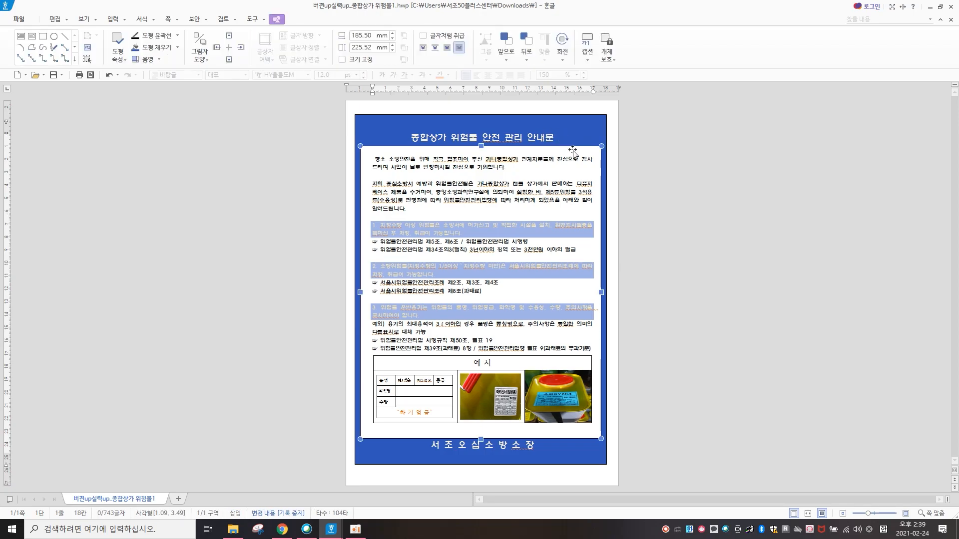
pyautogui.click(446, 49)
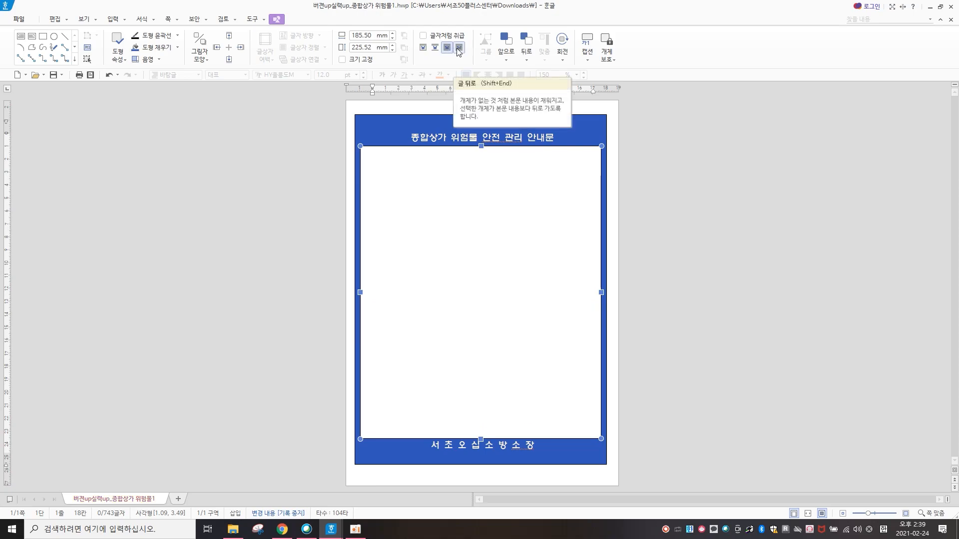
pyautogui.click(458, 49)
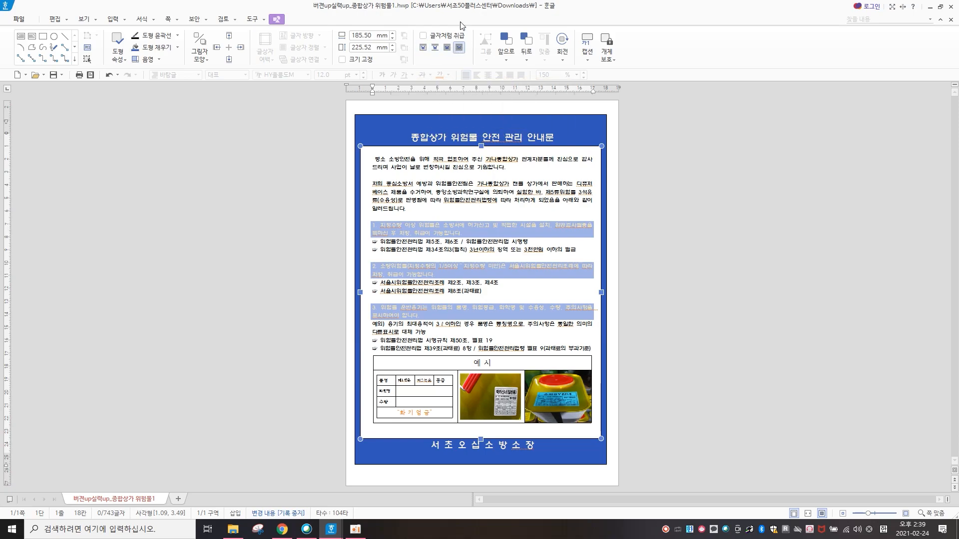
pyautogui.click(508, 411)
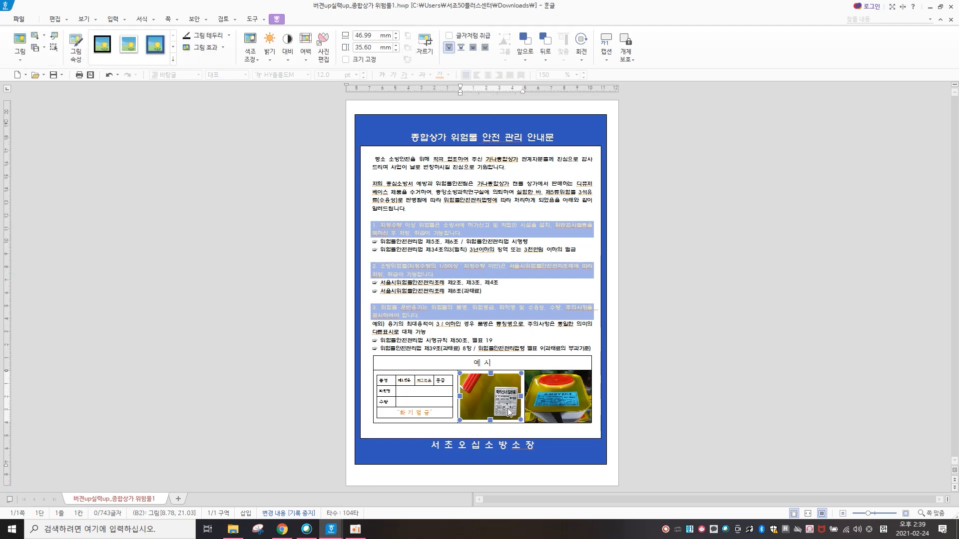
pyautogui.click(55, 19)
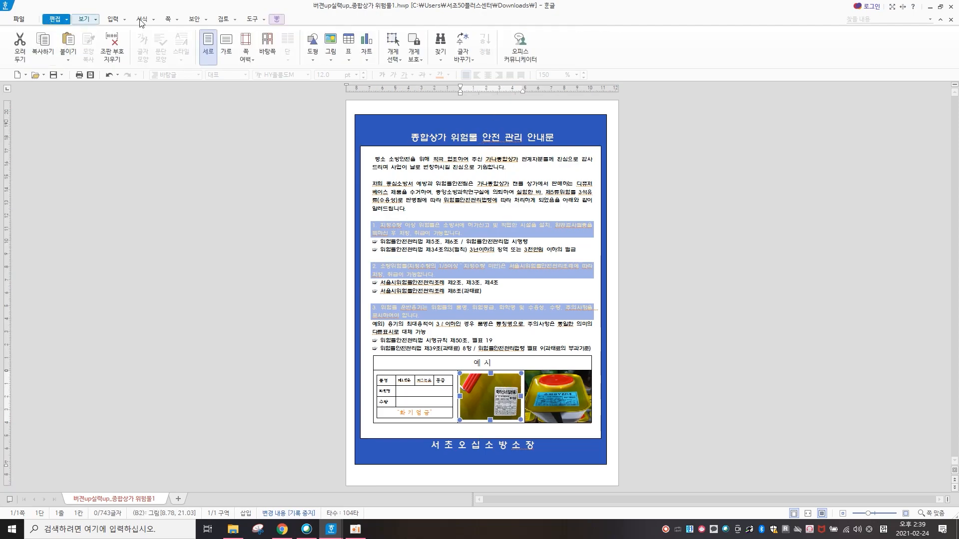
pyautogui.click(329, 60)
pyautogui.click(331, 38)
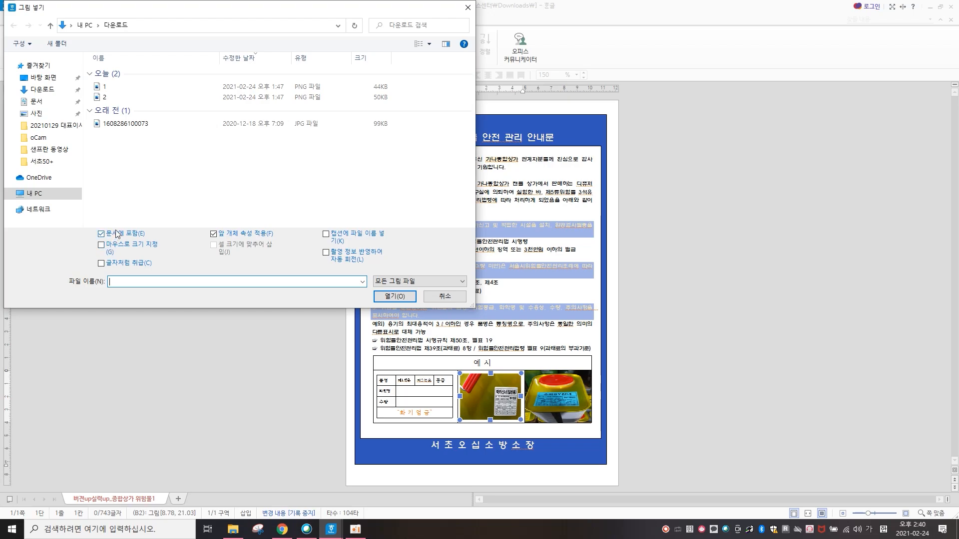
pyautogui.click(91, 97)
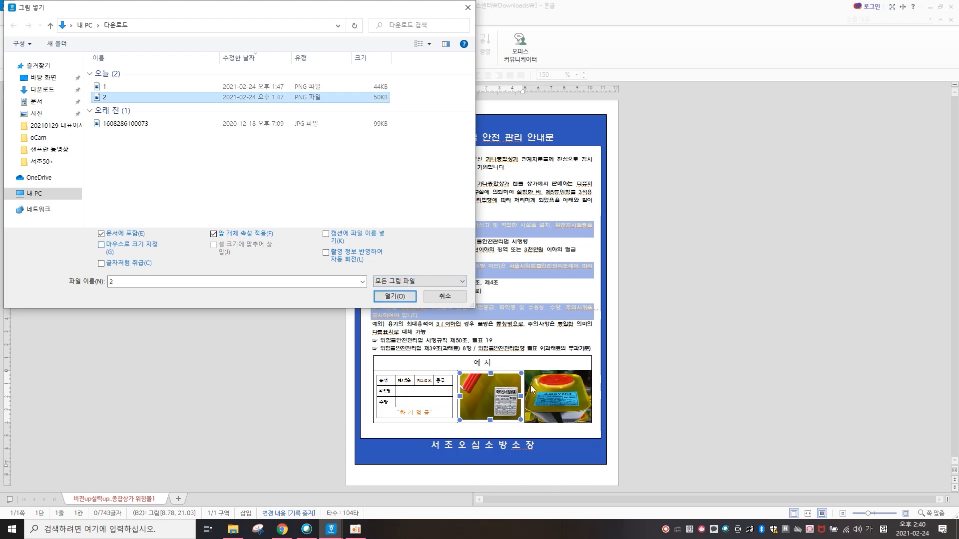
pyautogui.click(444, 297)
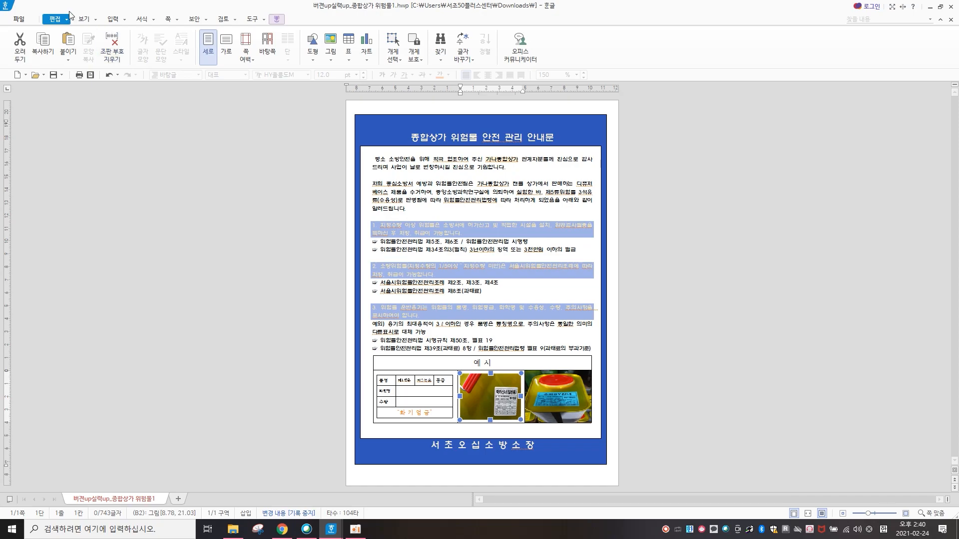
# Step: Select the white inner rectangle behind the body text
pyautogui.click(83, 19)
pyautogui.click(55, 20)
pyautogui.click(557, 149)
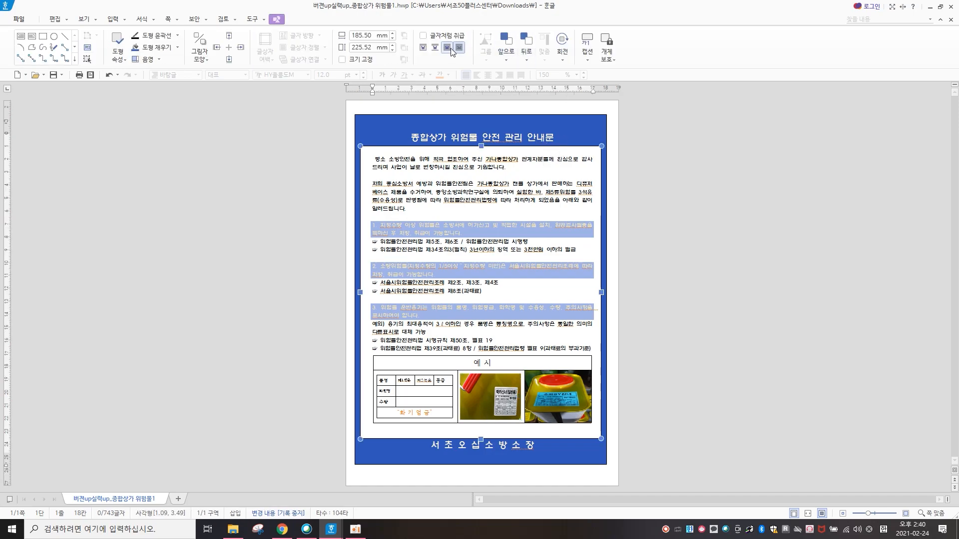